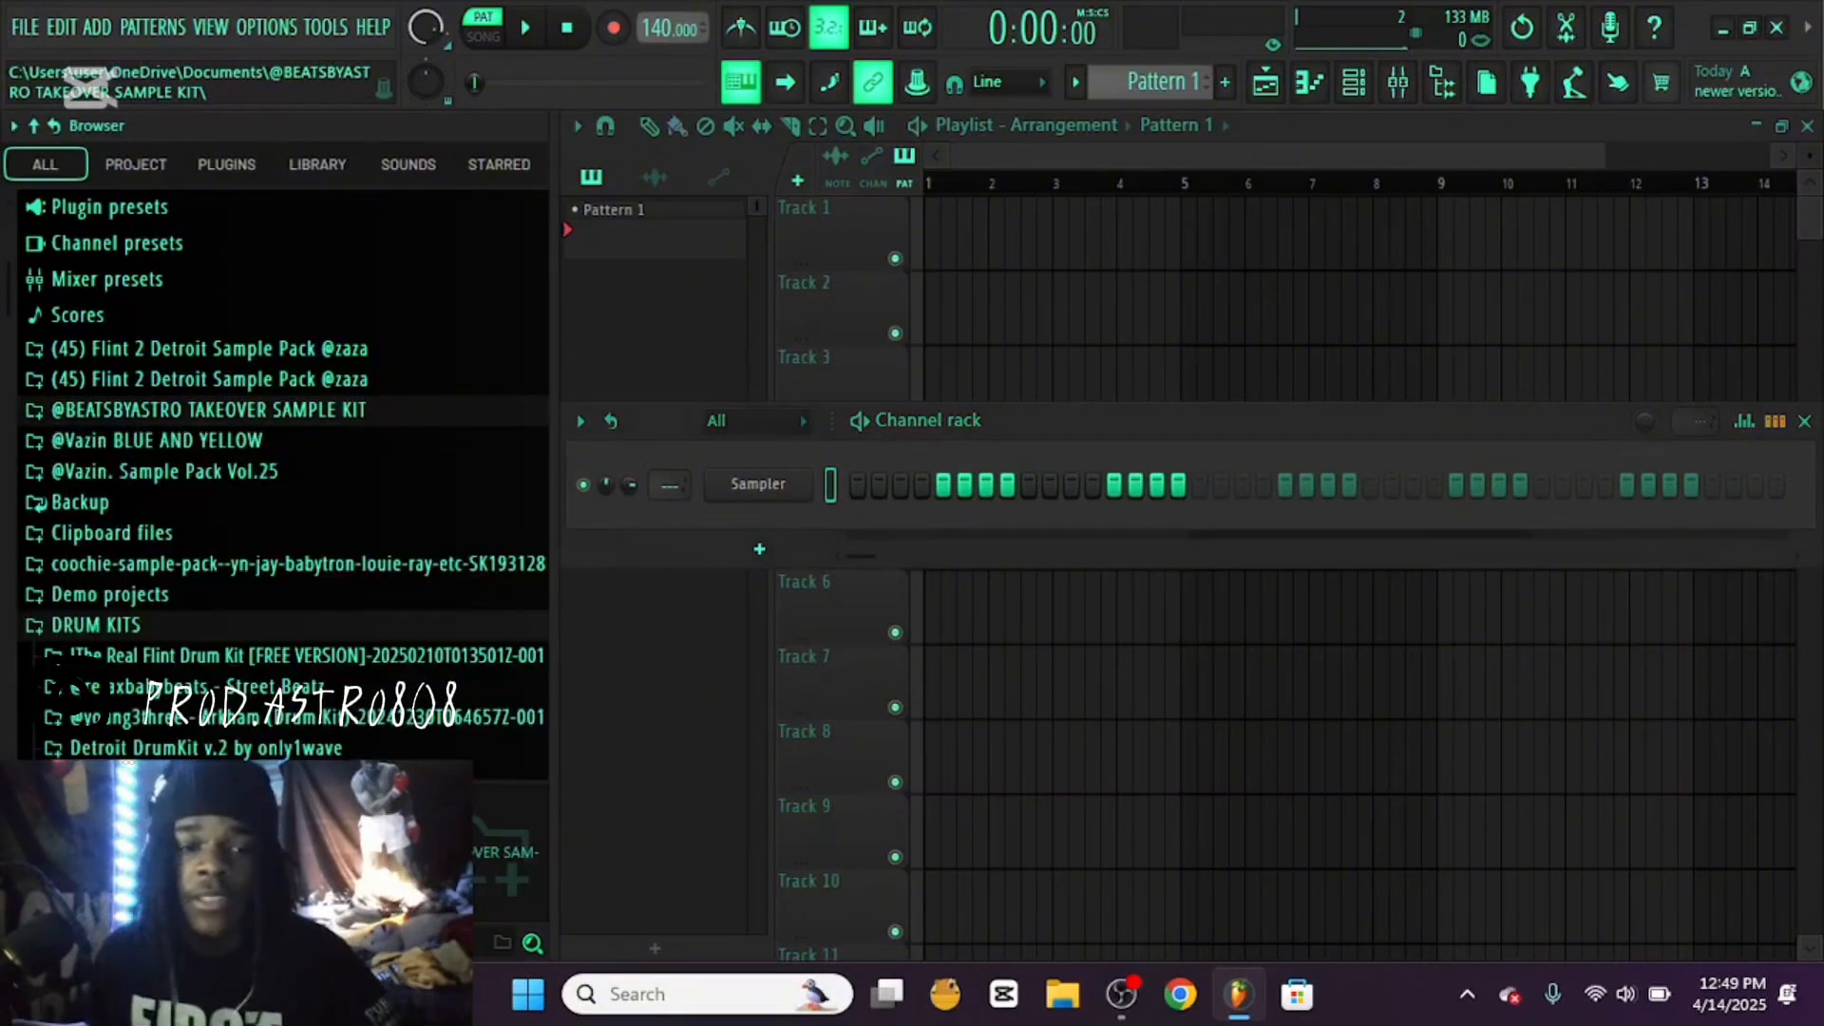
Collapse the DRUM KITS folder in the browser
scroll(211, 423, down, 6)
scroll(211, 423, up, 4)
click(95, 457)
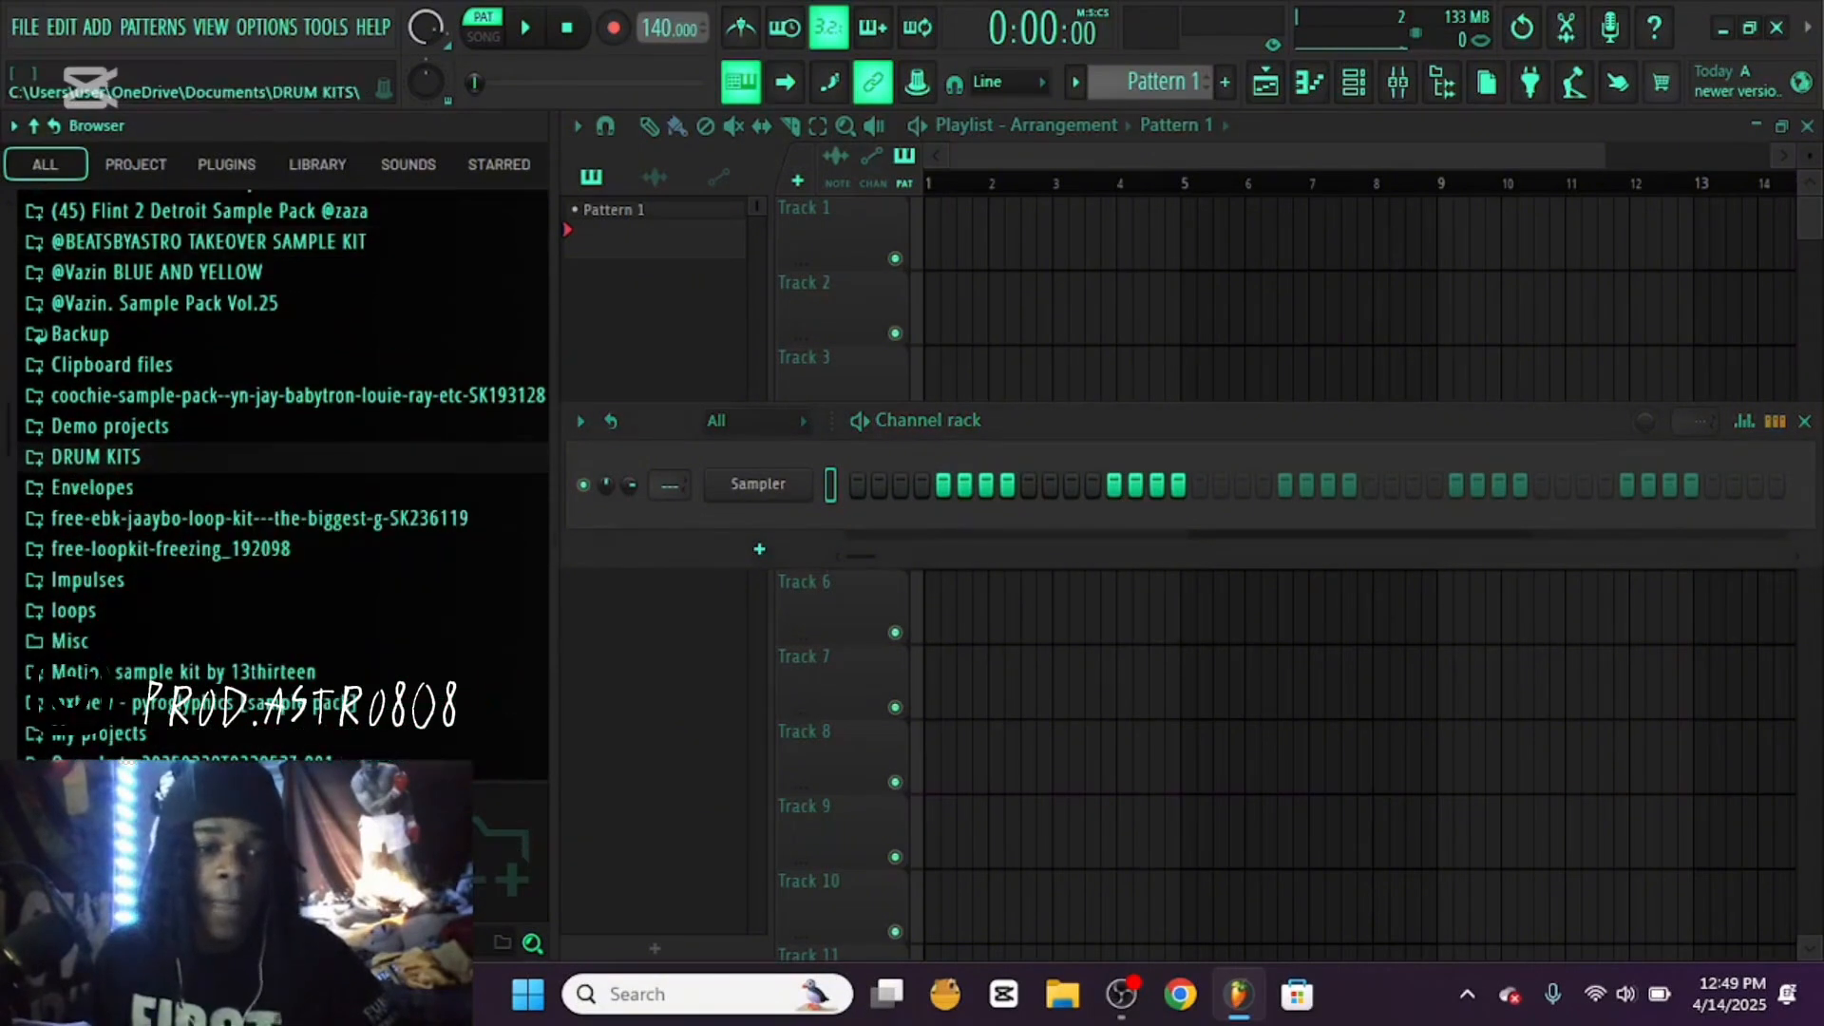
click(271, 27)
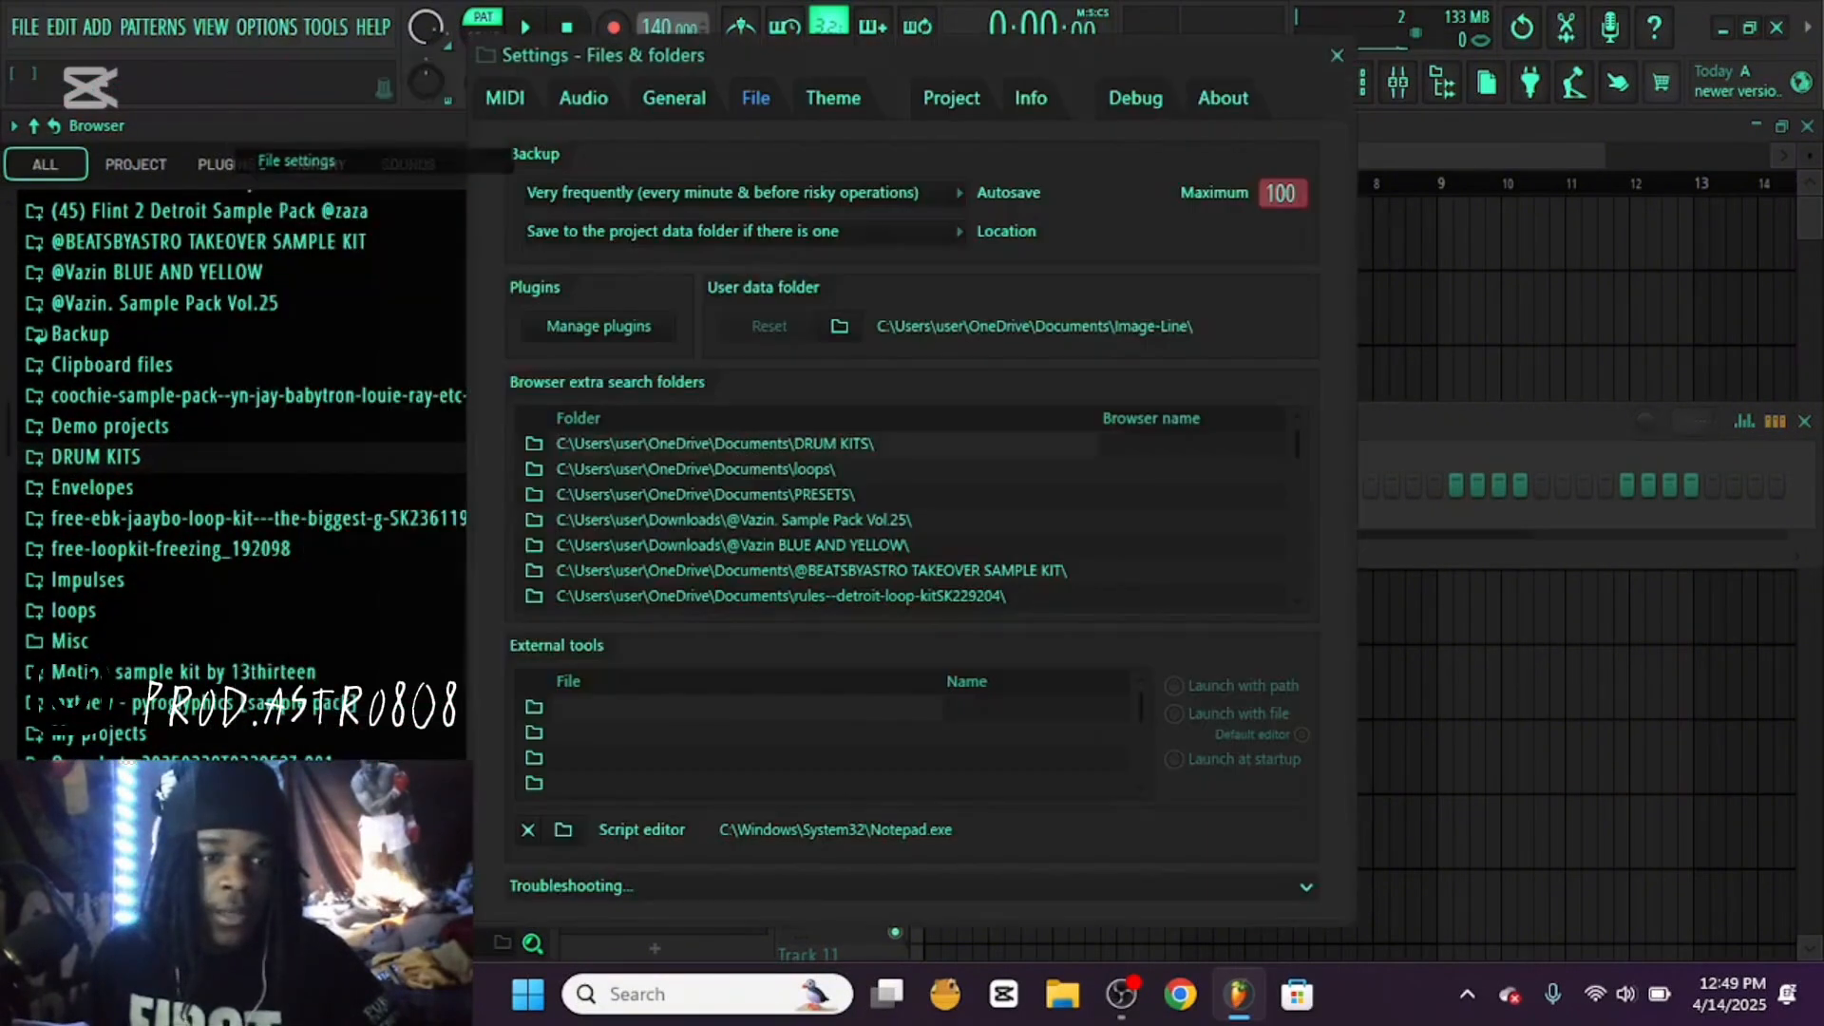
click(285, 158)
scroll(817, 517, down, 5)
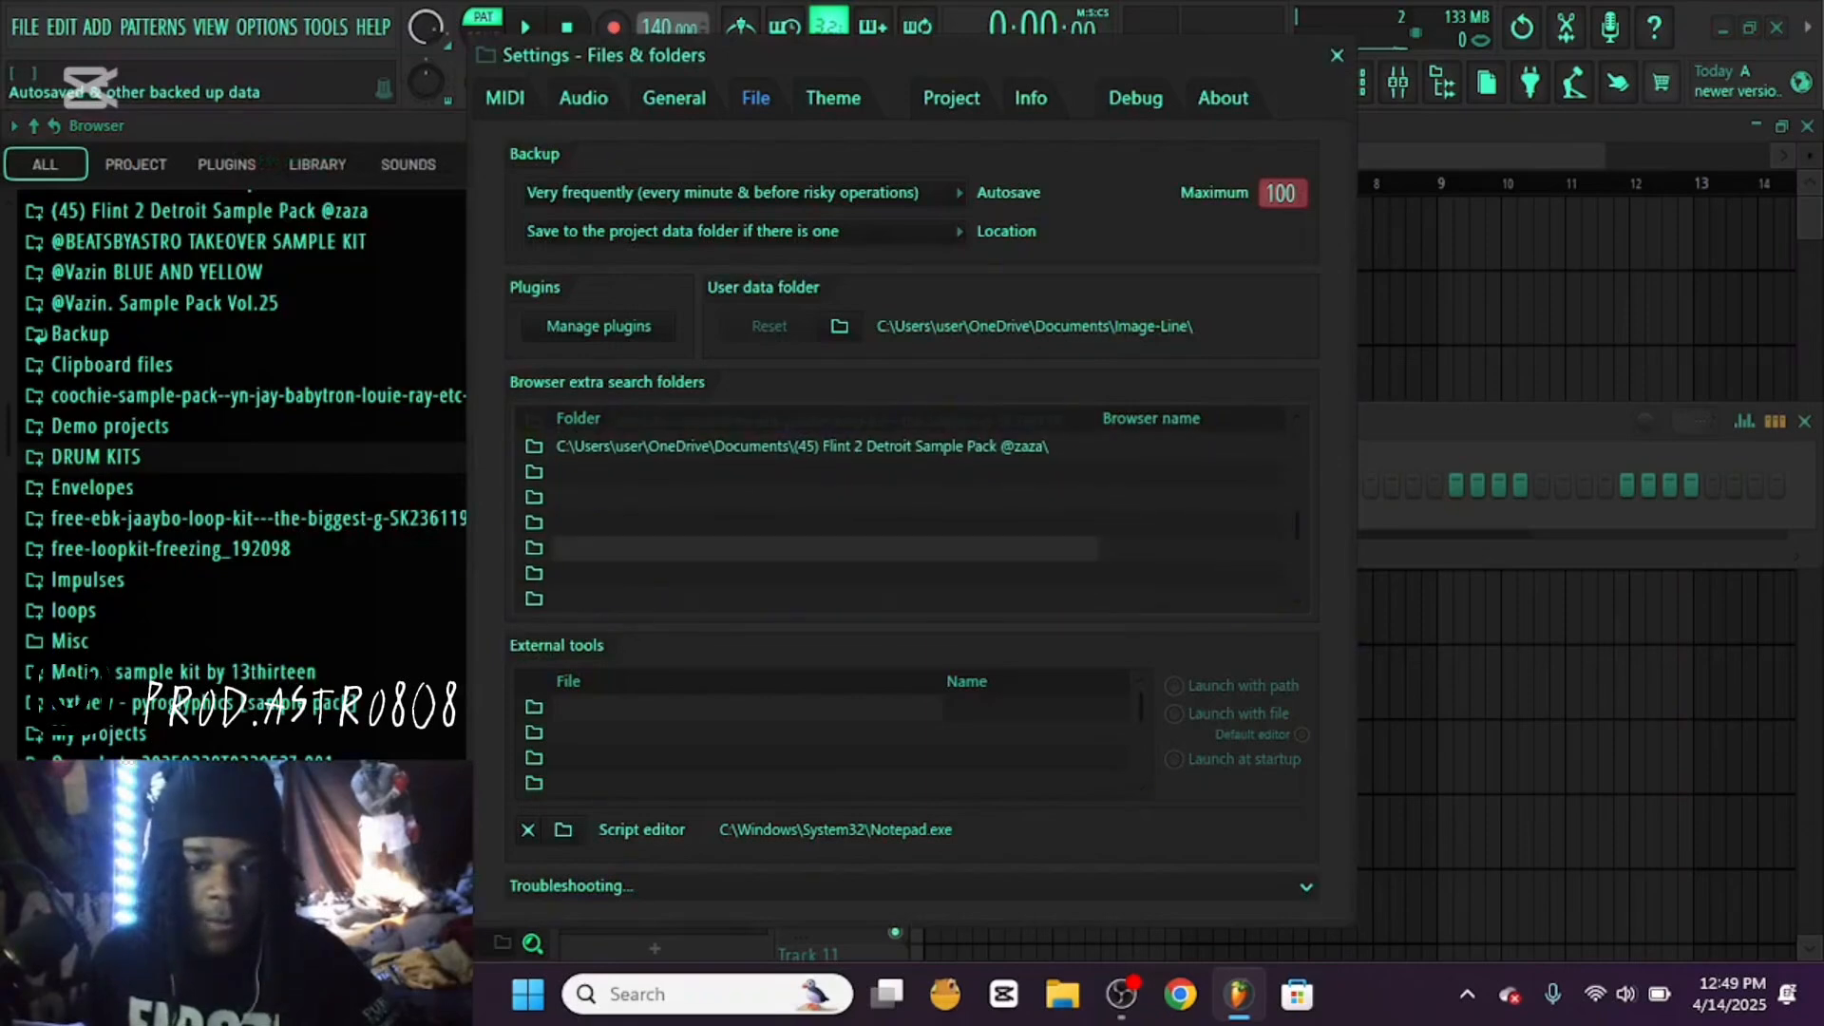
click(534, 472)
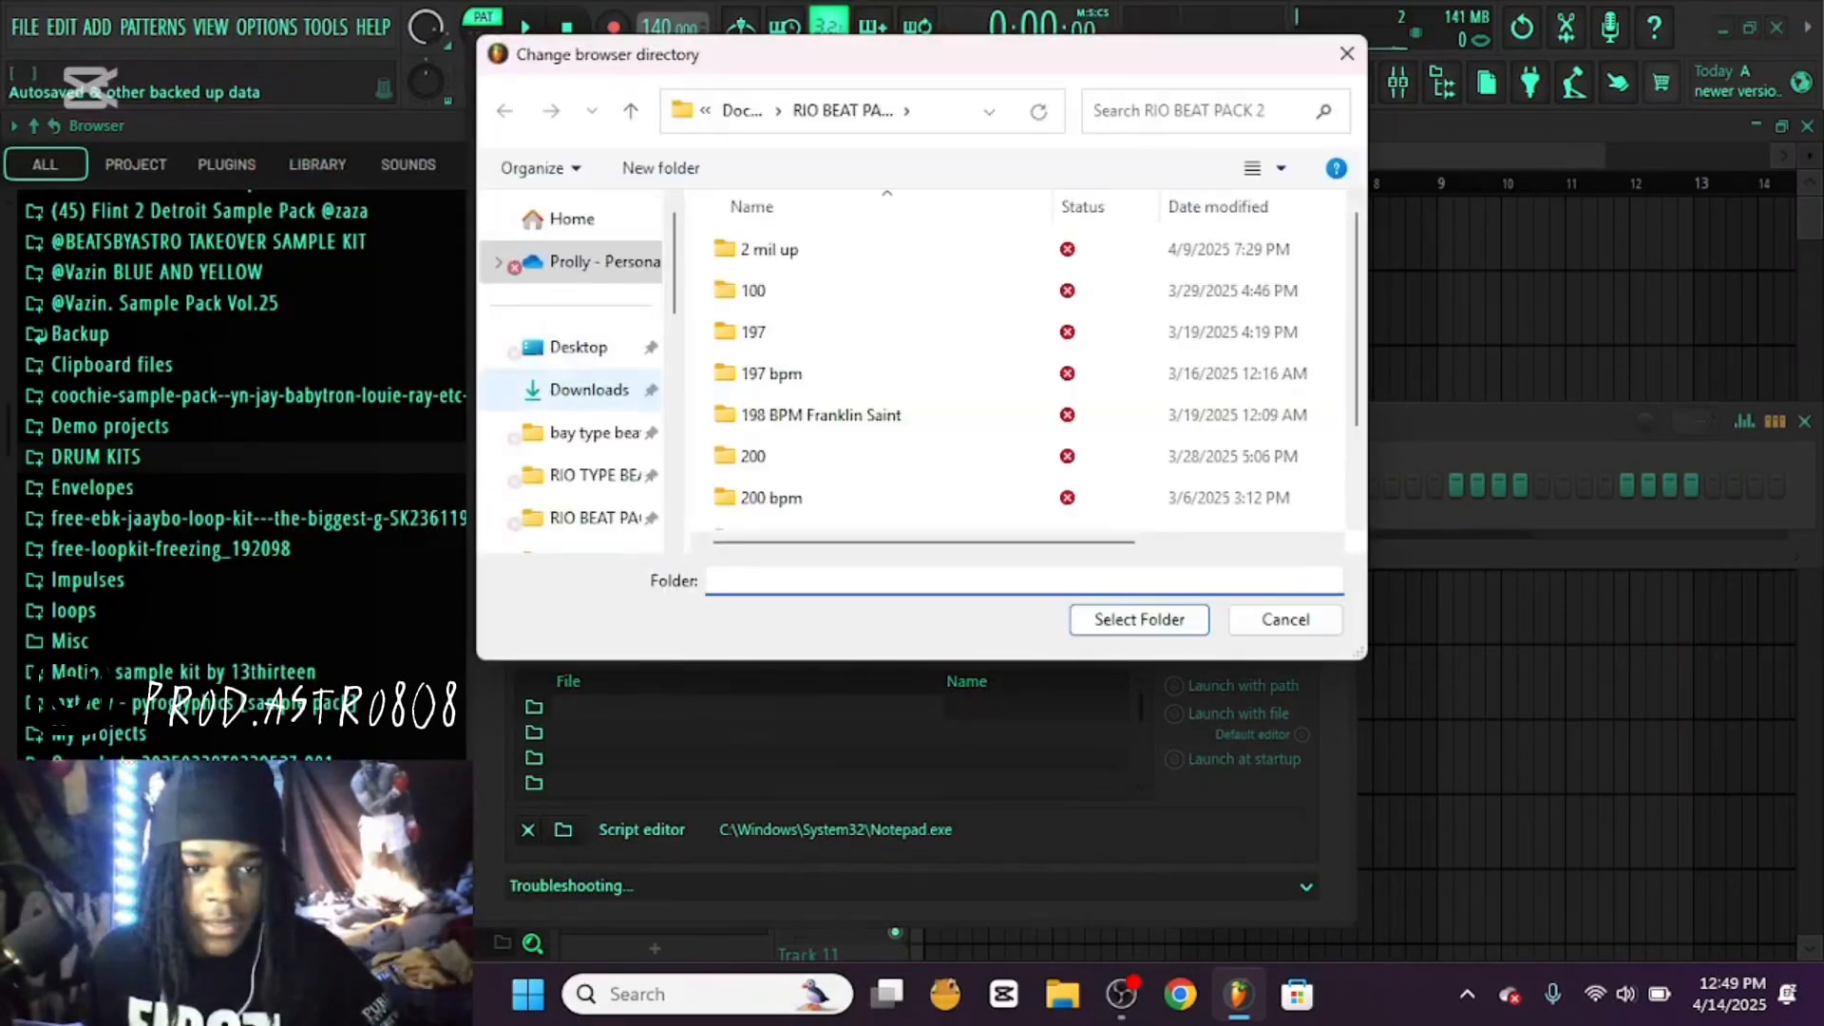
click(584, 389)
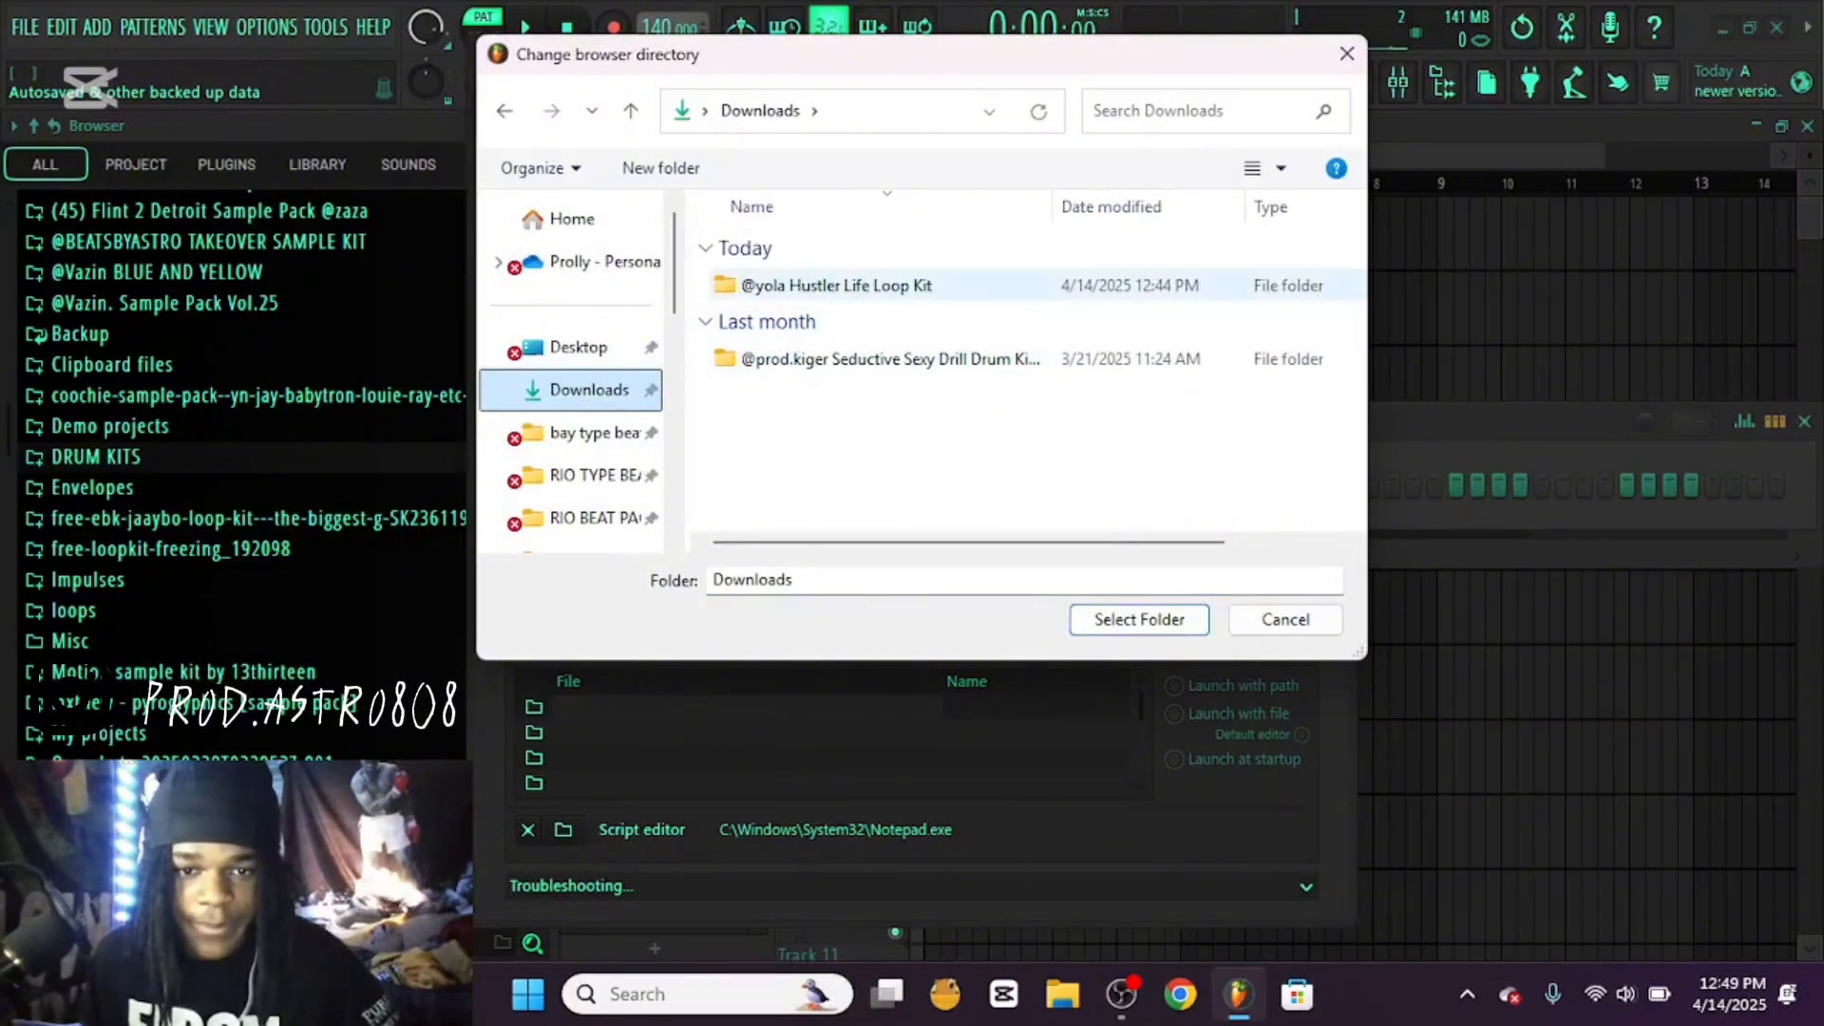
double_click(836, 286)
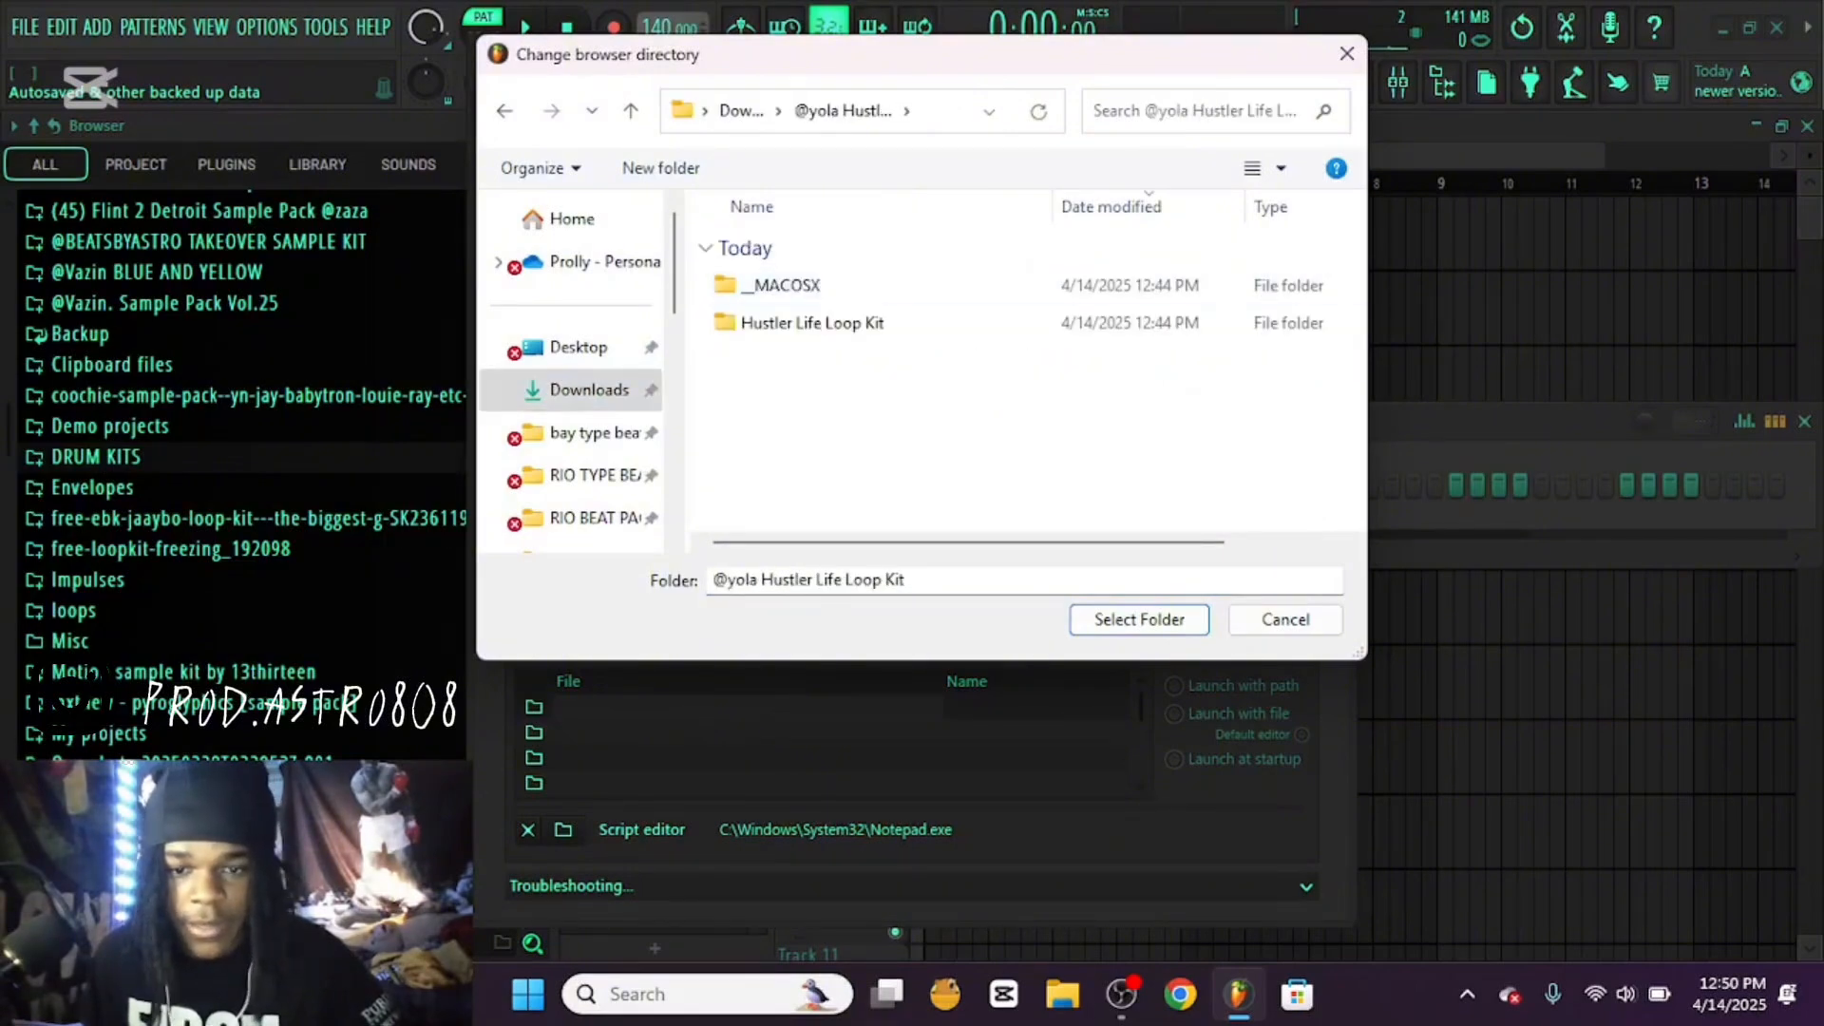
click(1139, 619)
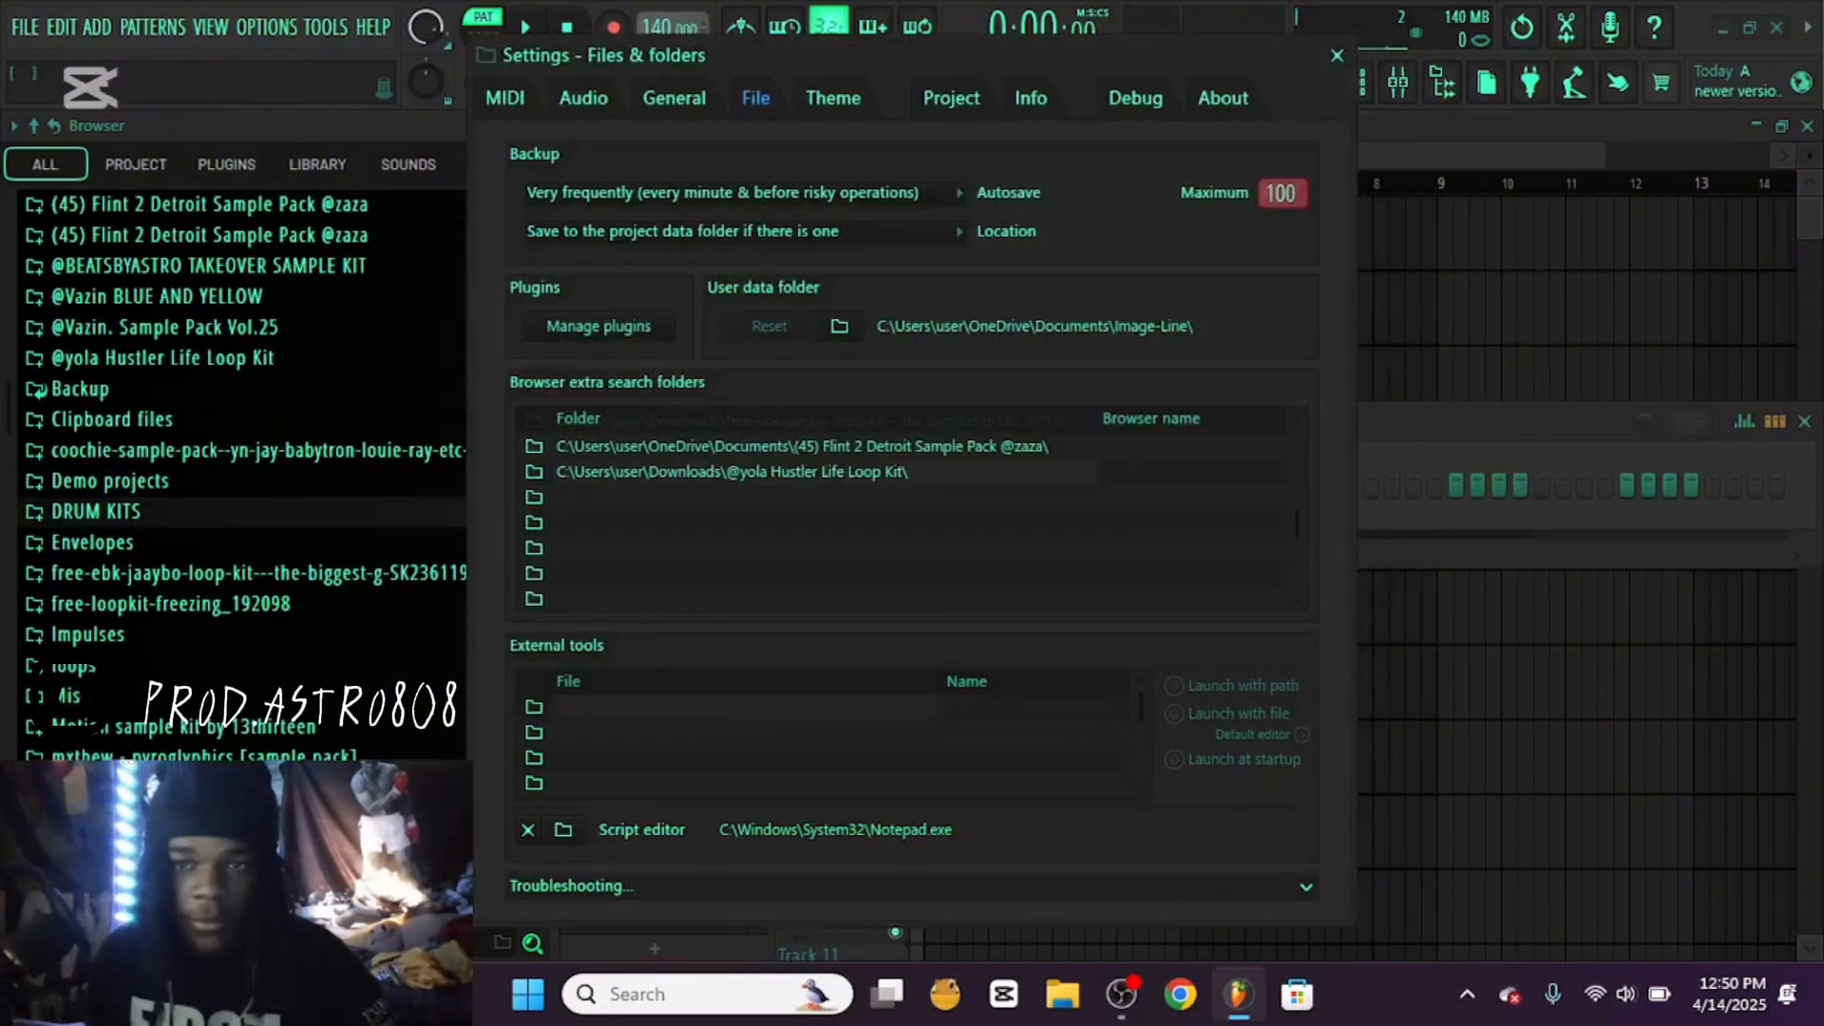
click(1337, 55)
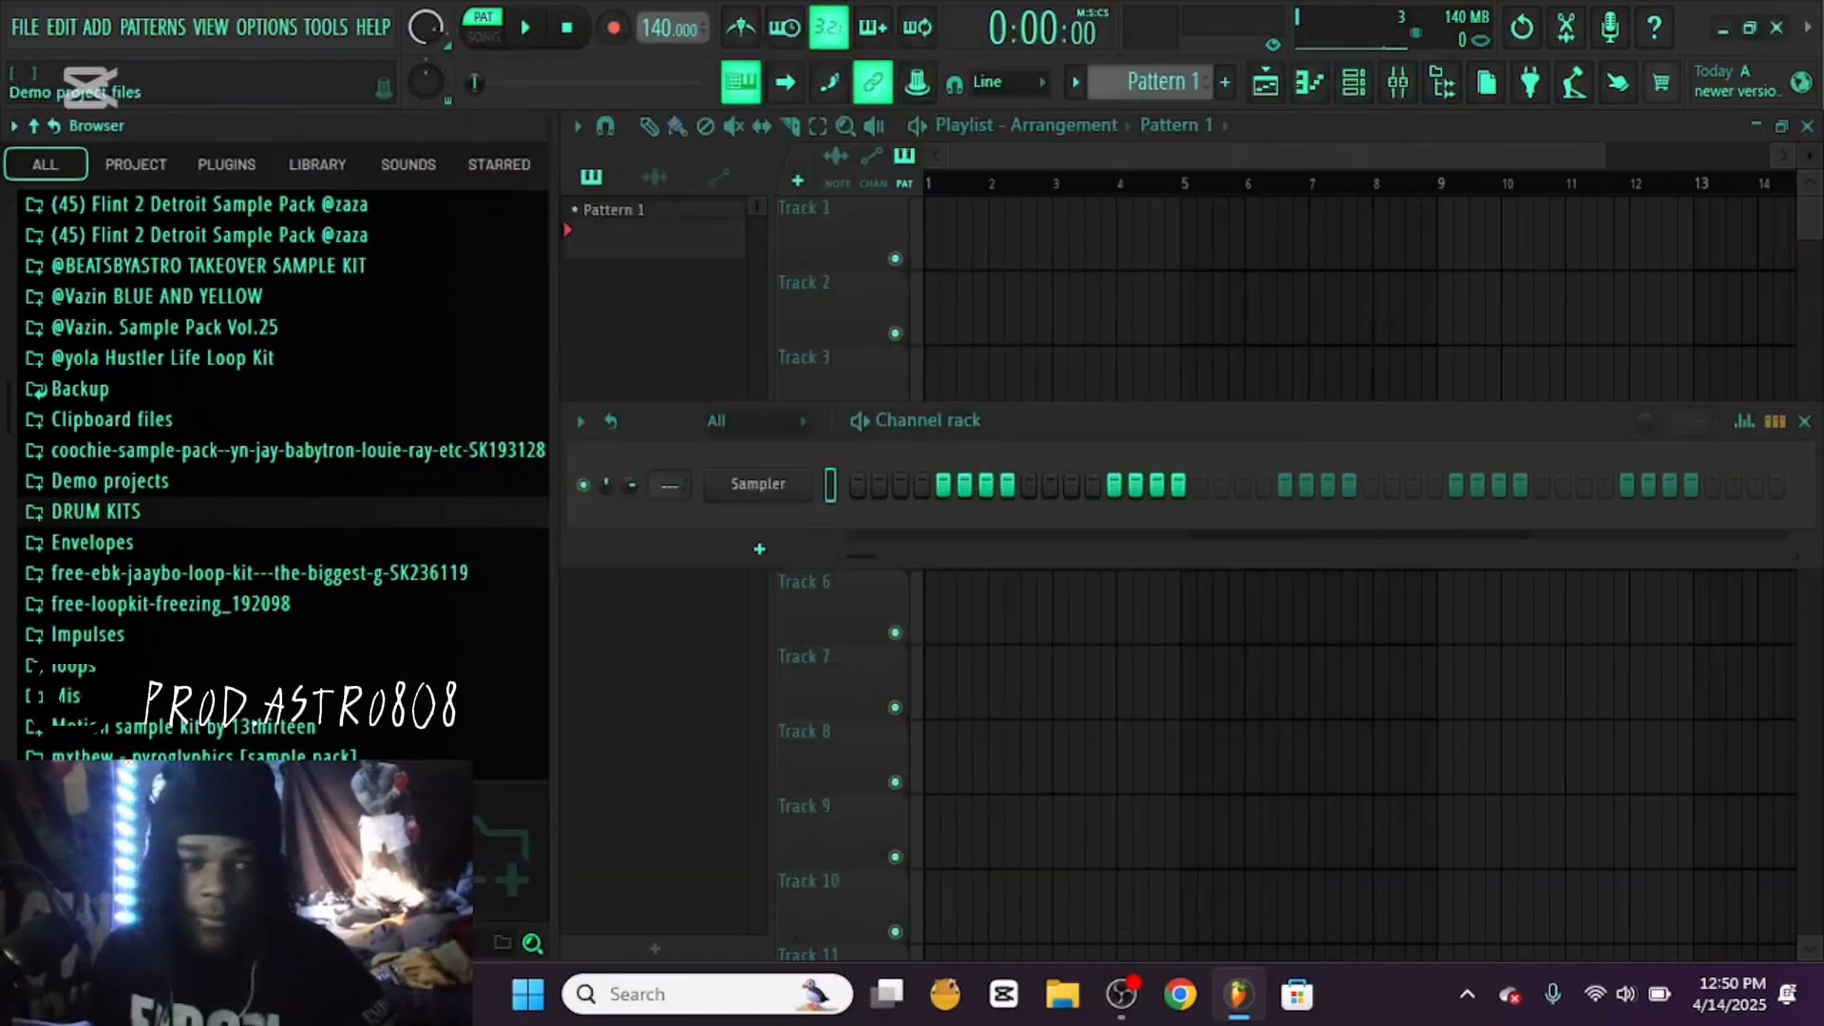
click(95, 512)
click(95, 338)
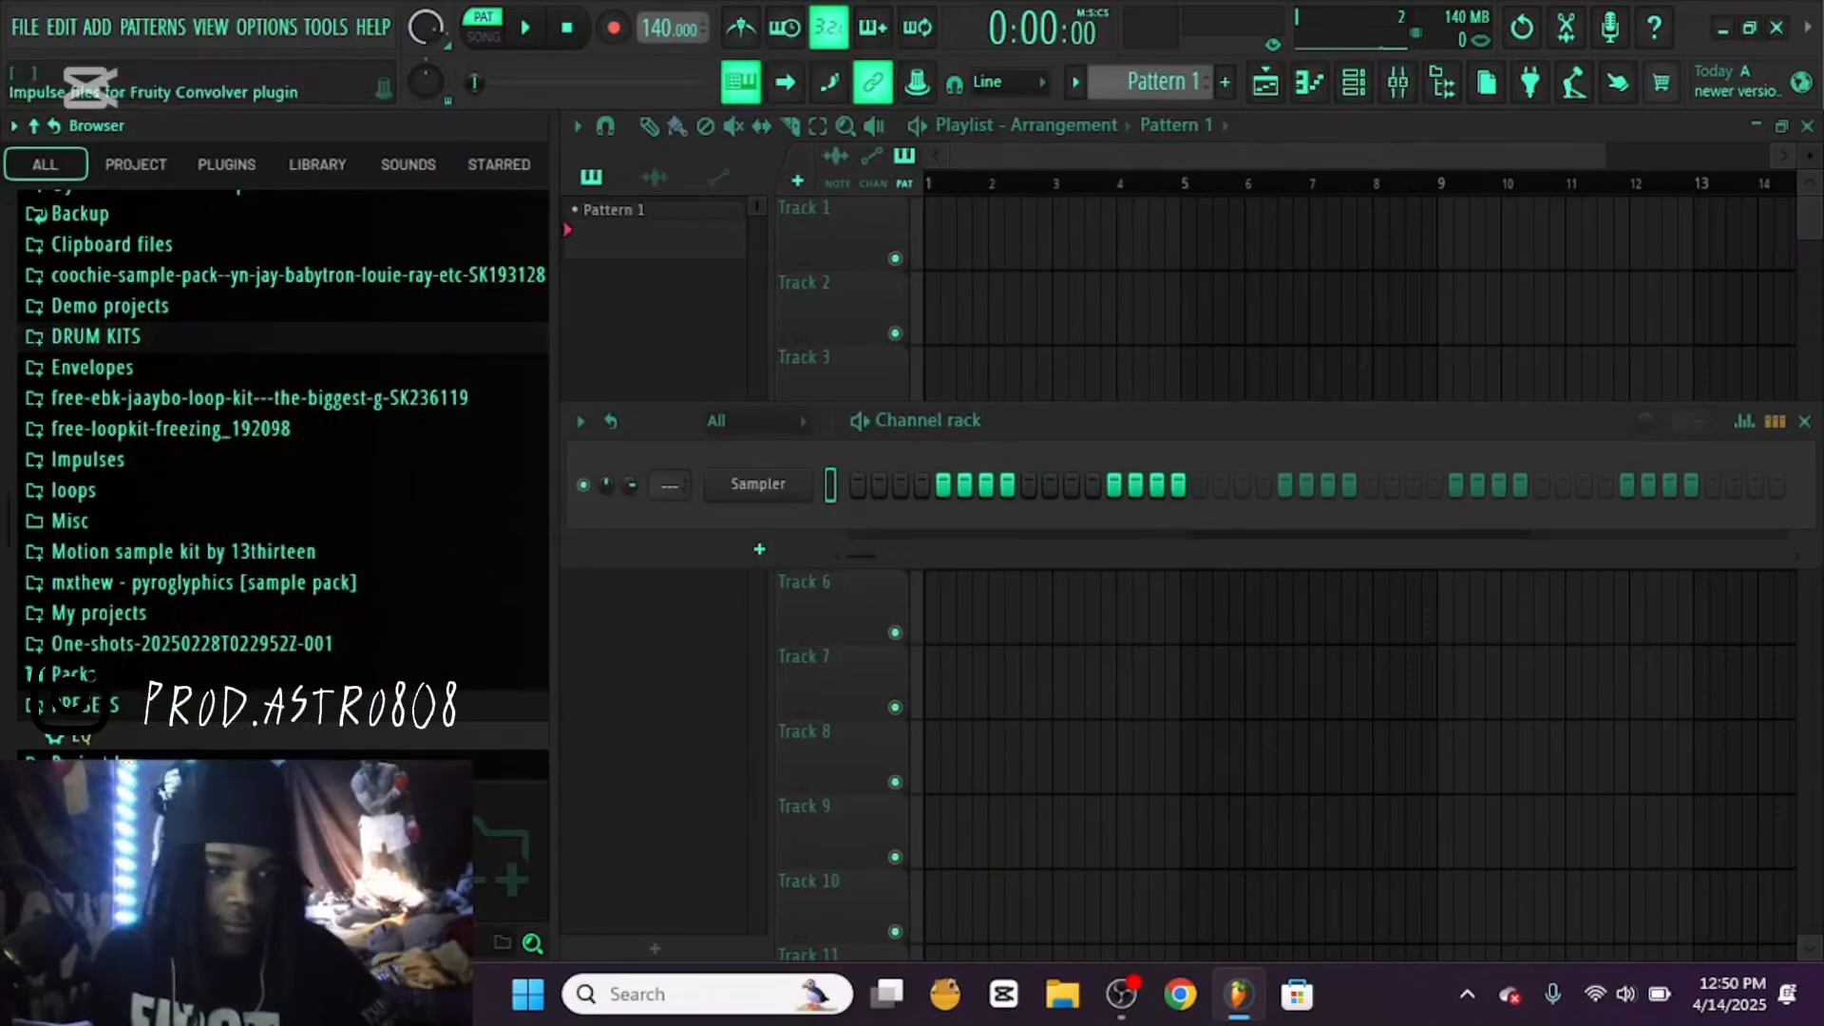
scroll(95, 447, down, 4)
click(91, 427)
click(90, 400)
scroll(95, 428, up, 4)
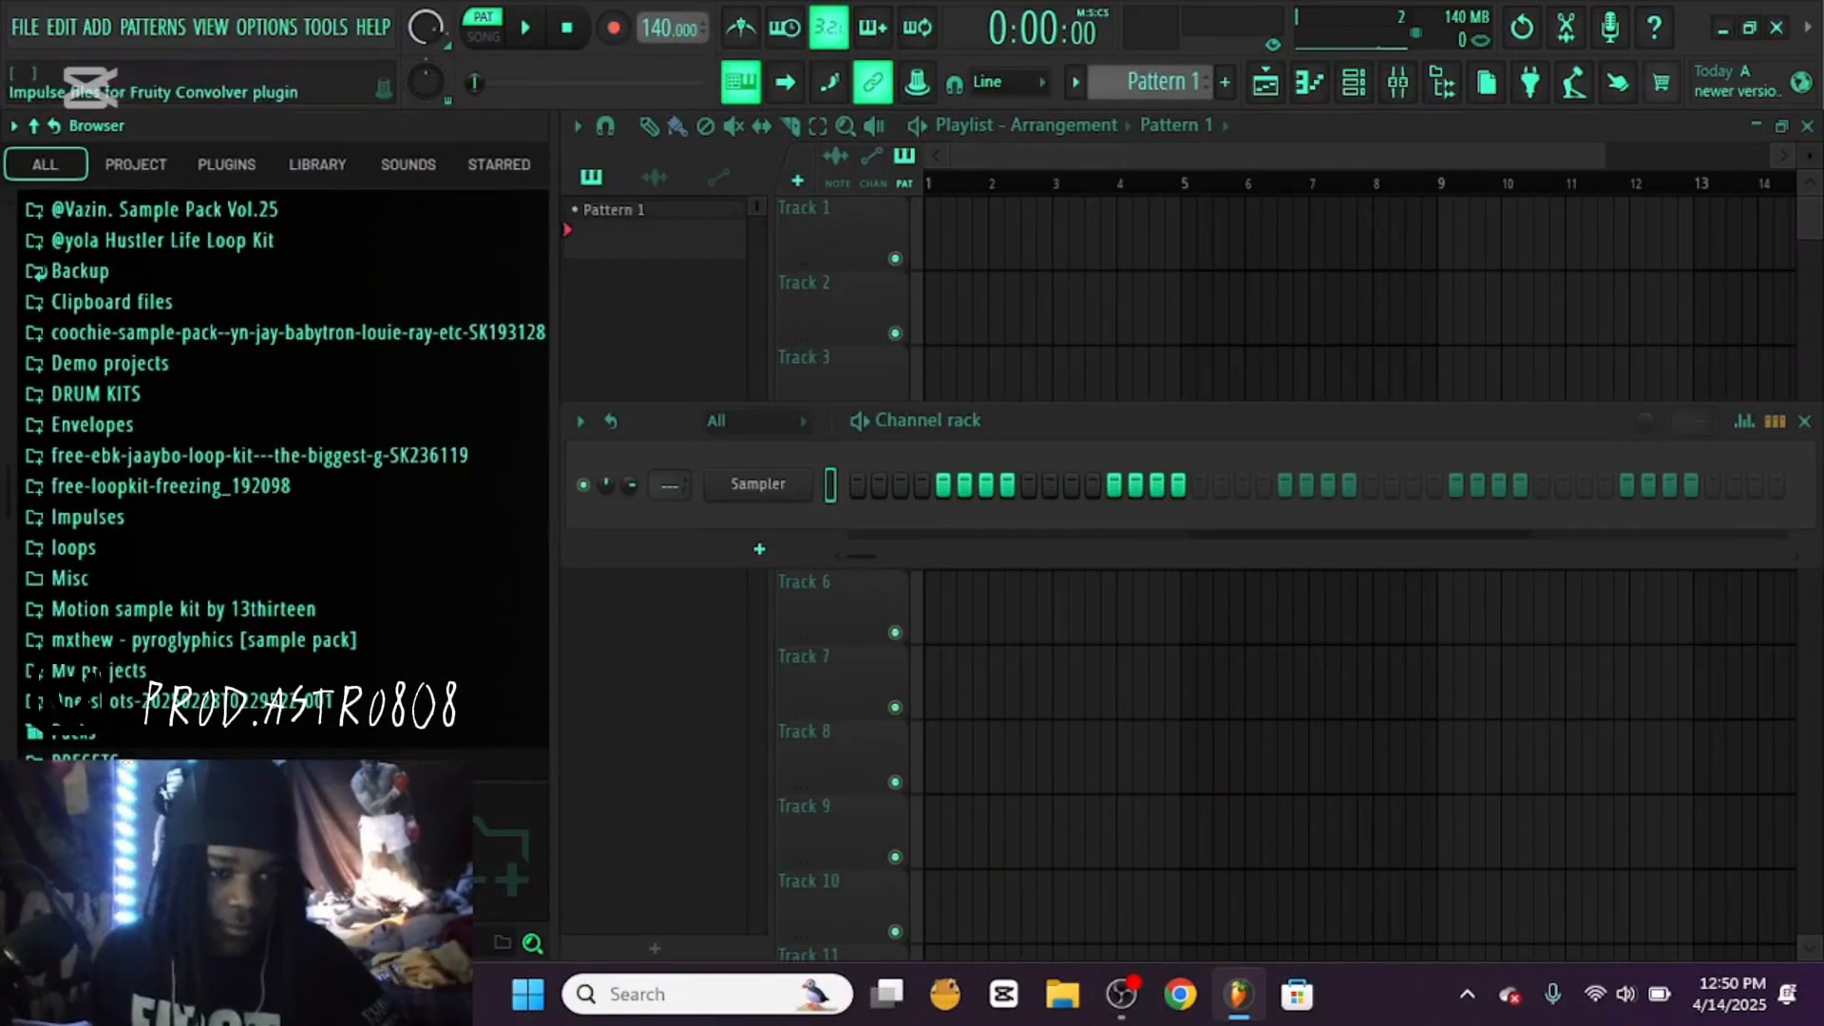
scroll(285, 428, up, 4)
click(161, 577)
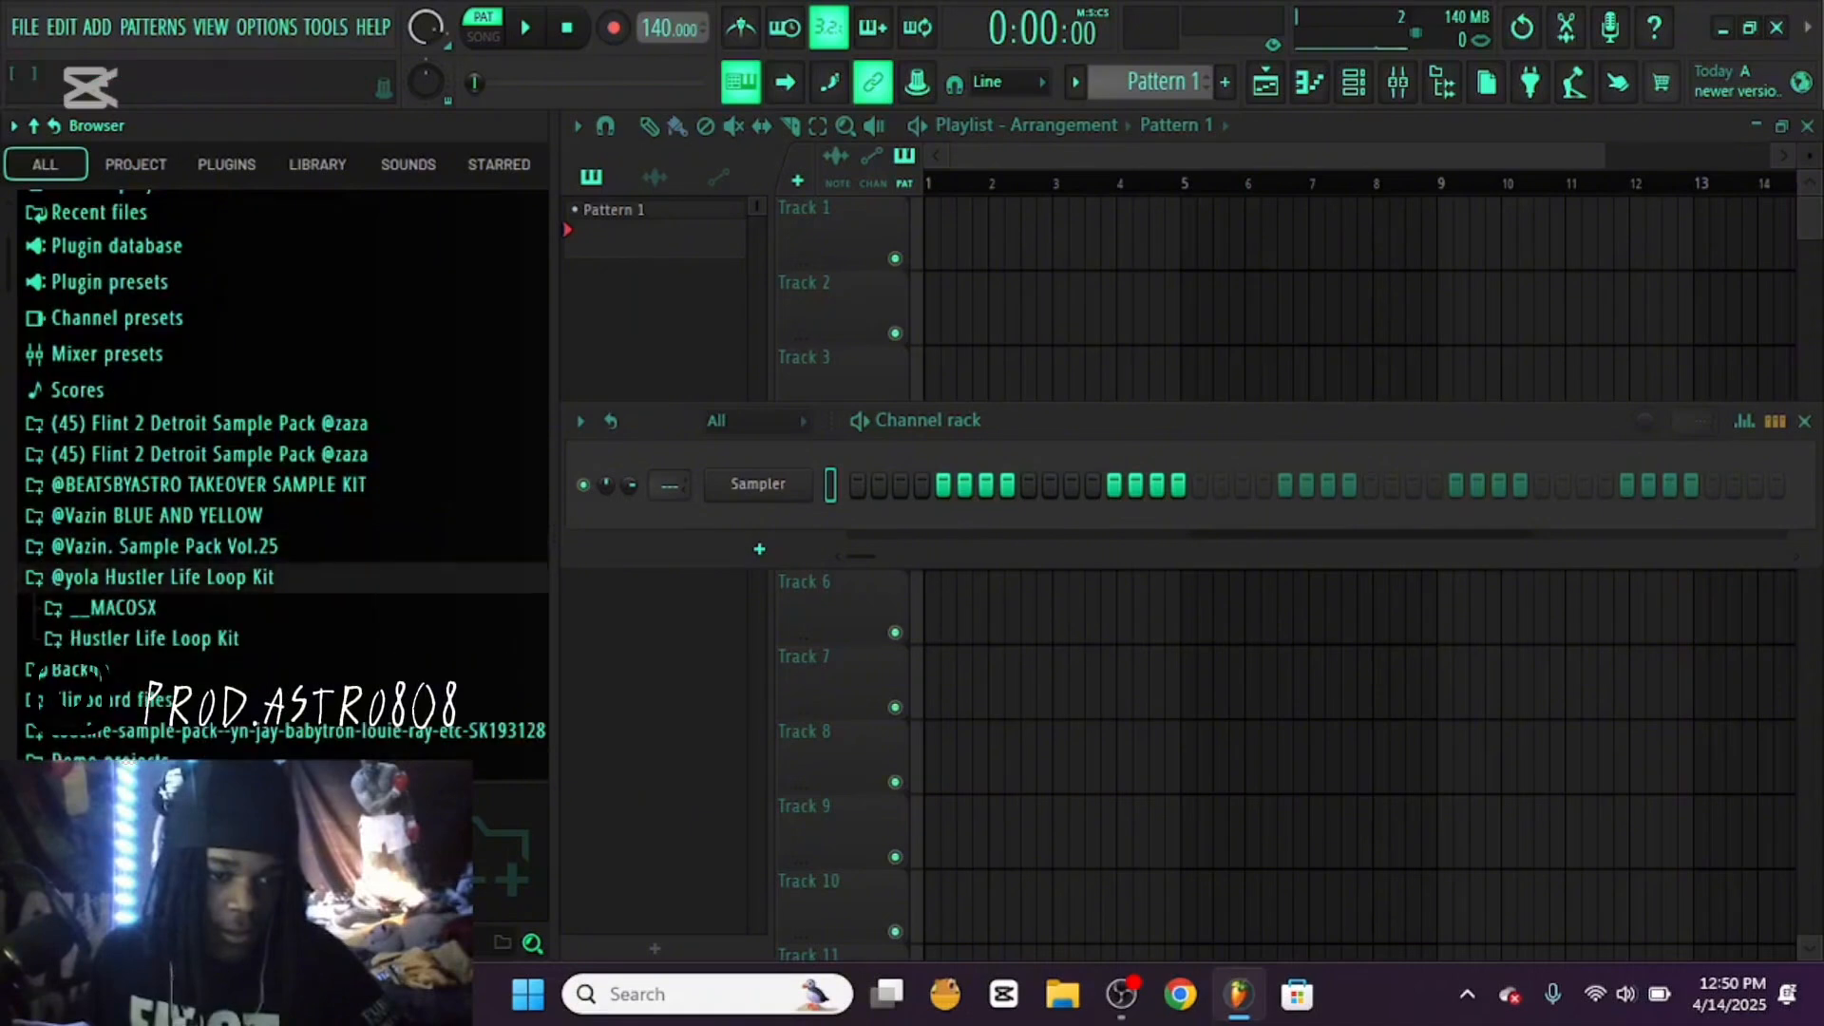
click(156, 638)
click(190, 429)
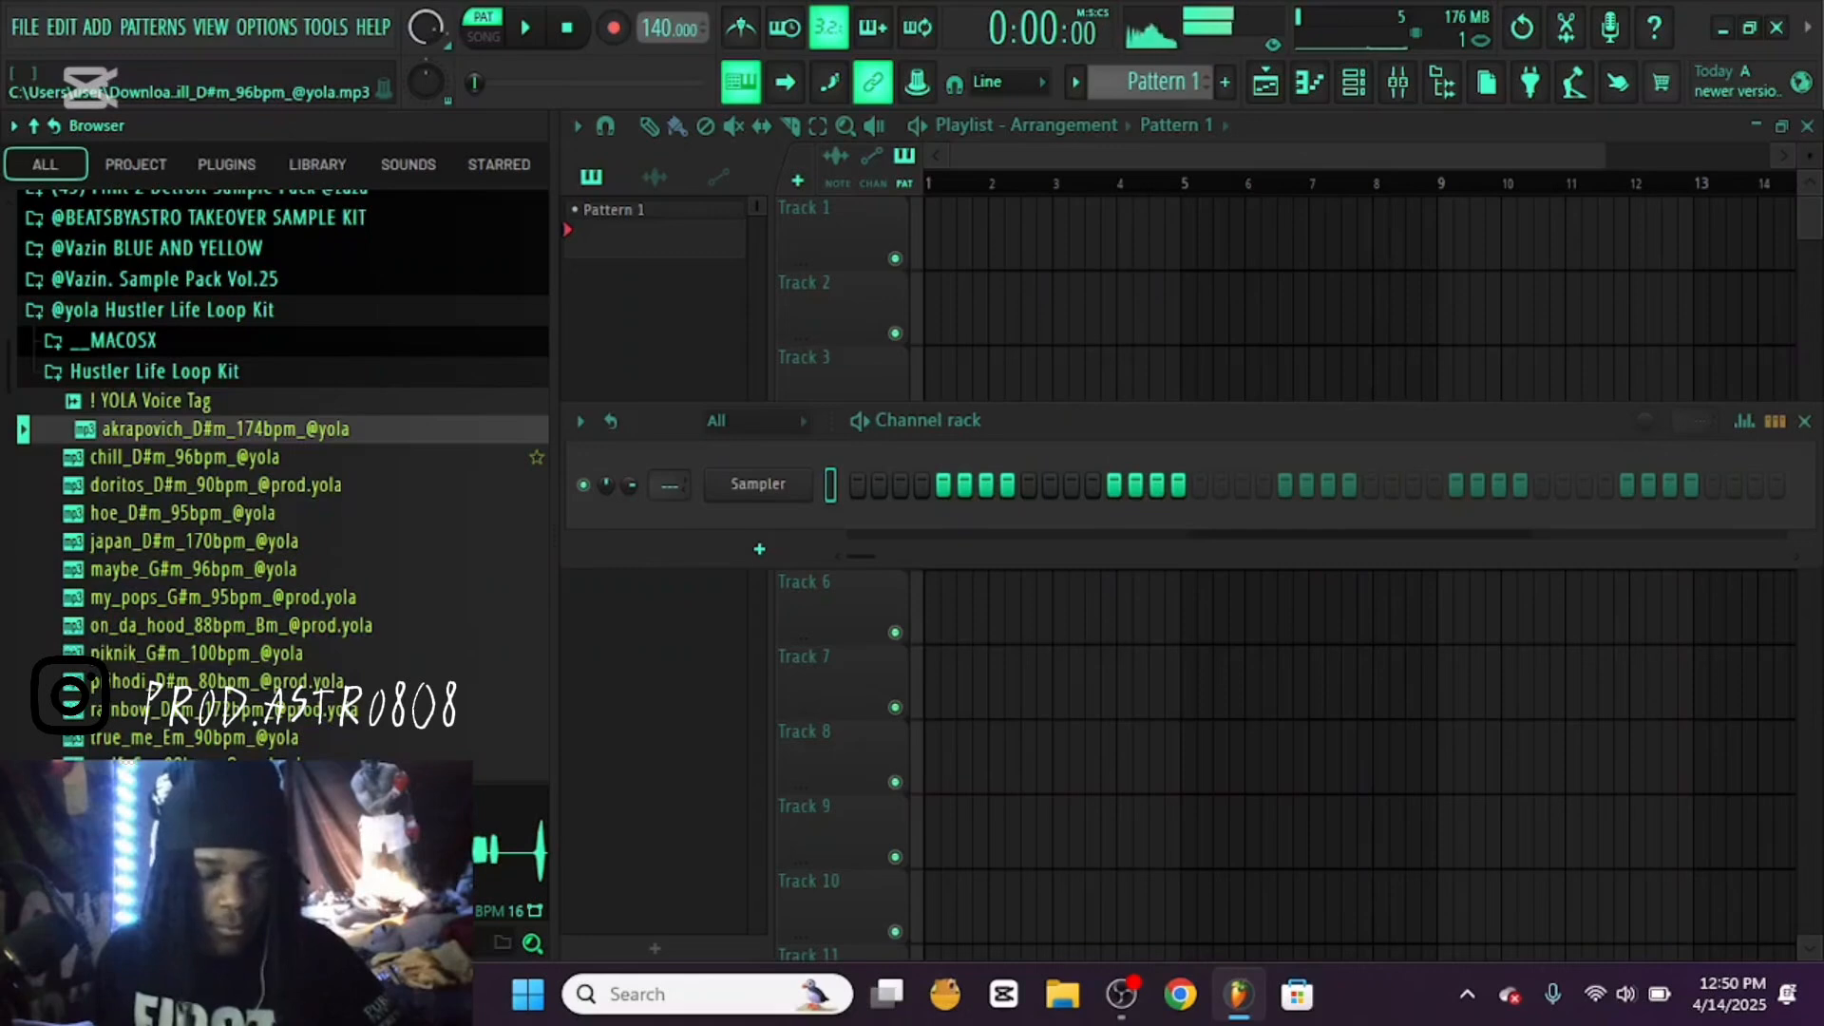
click(190, 457)
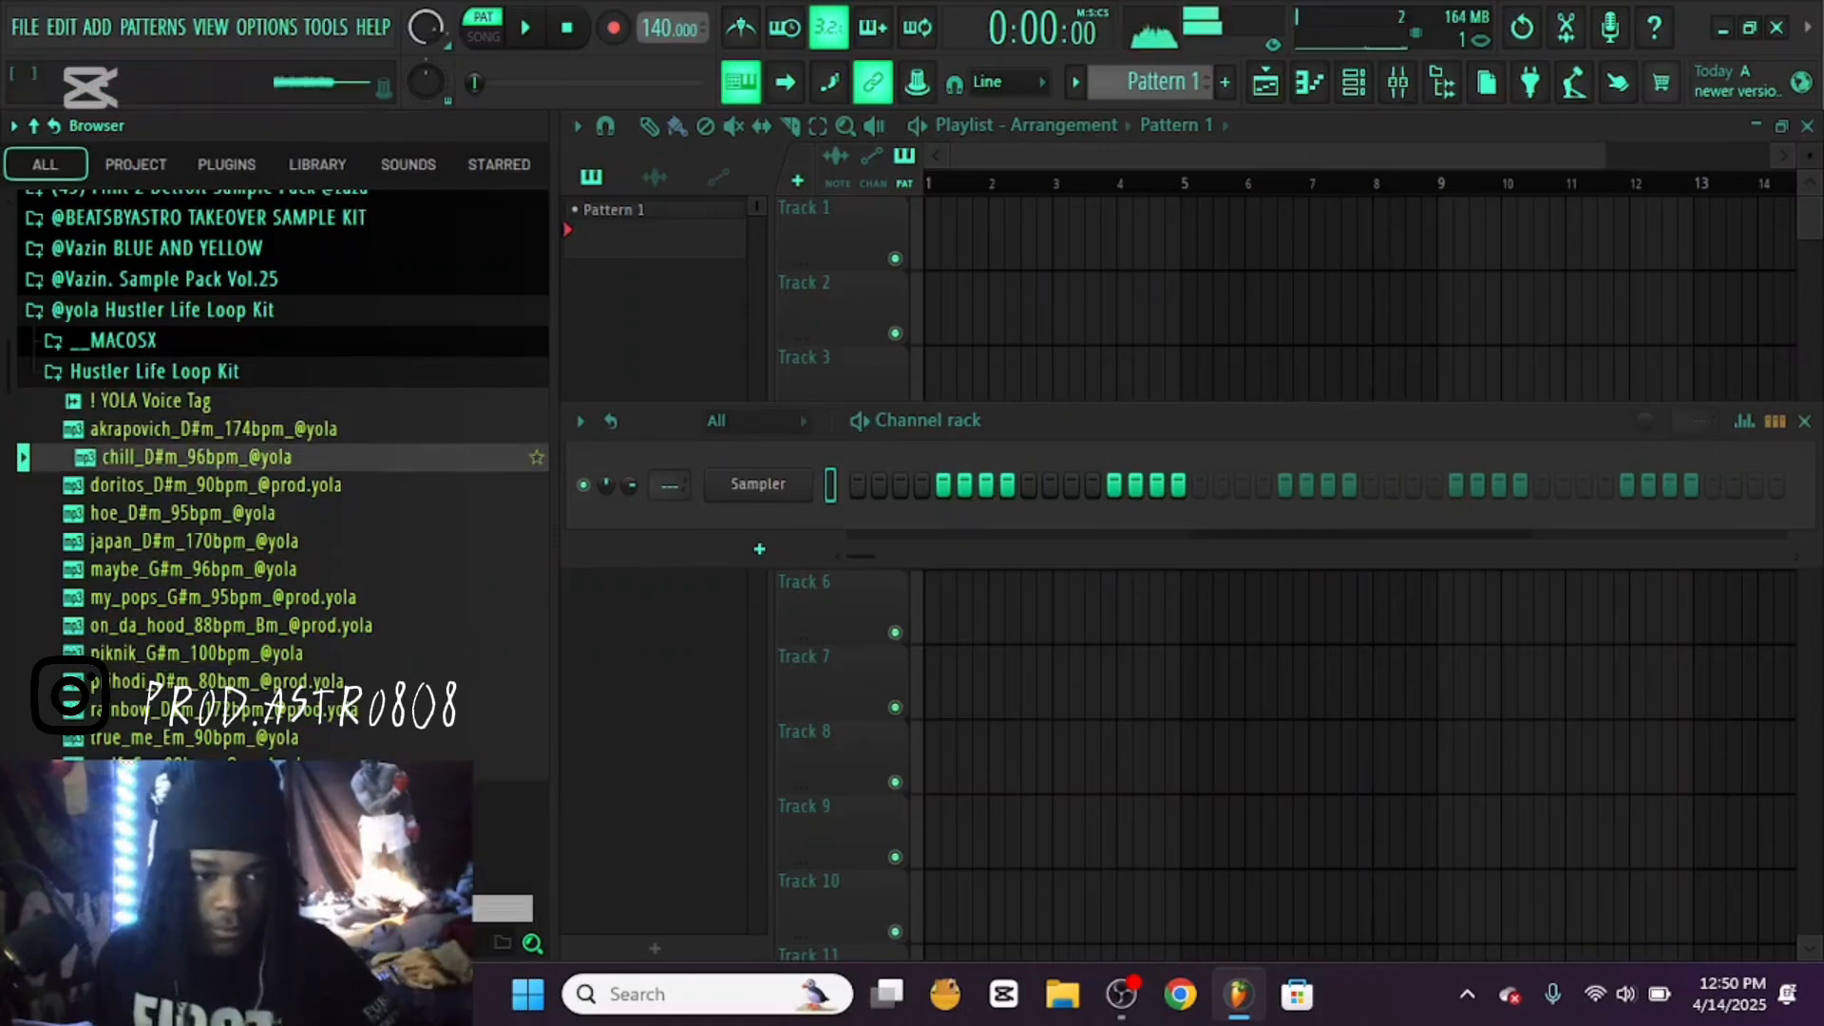
scroll(285, 485, down, 3)
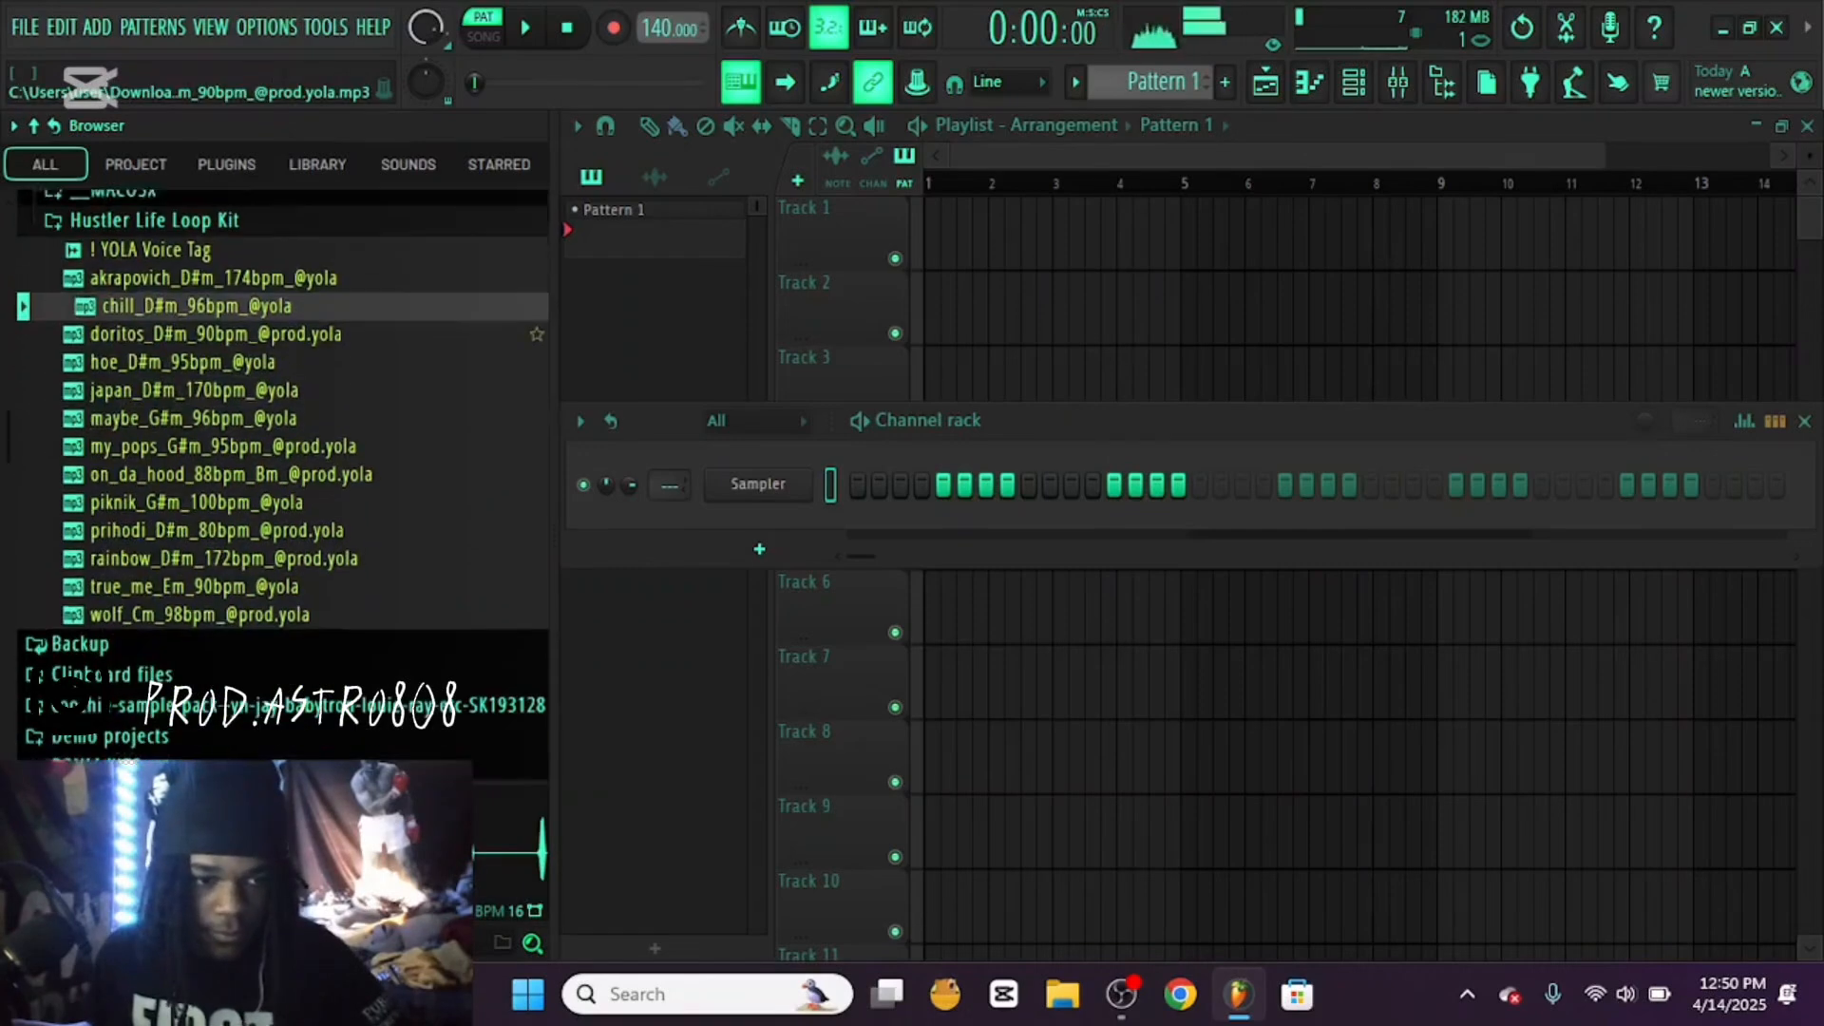
click(190, 401)
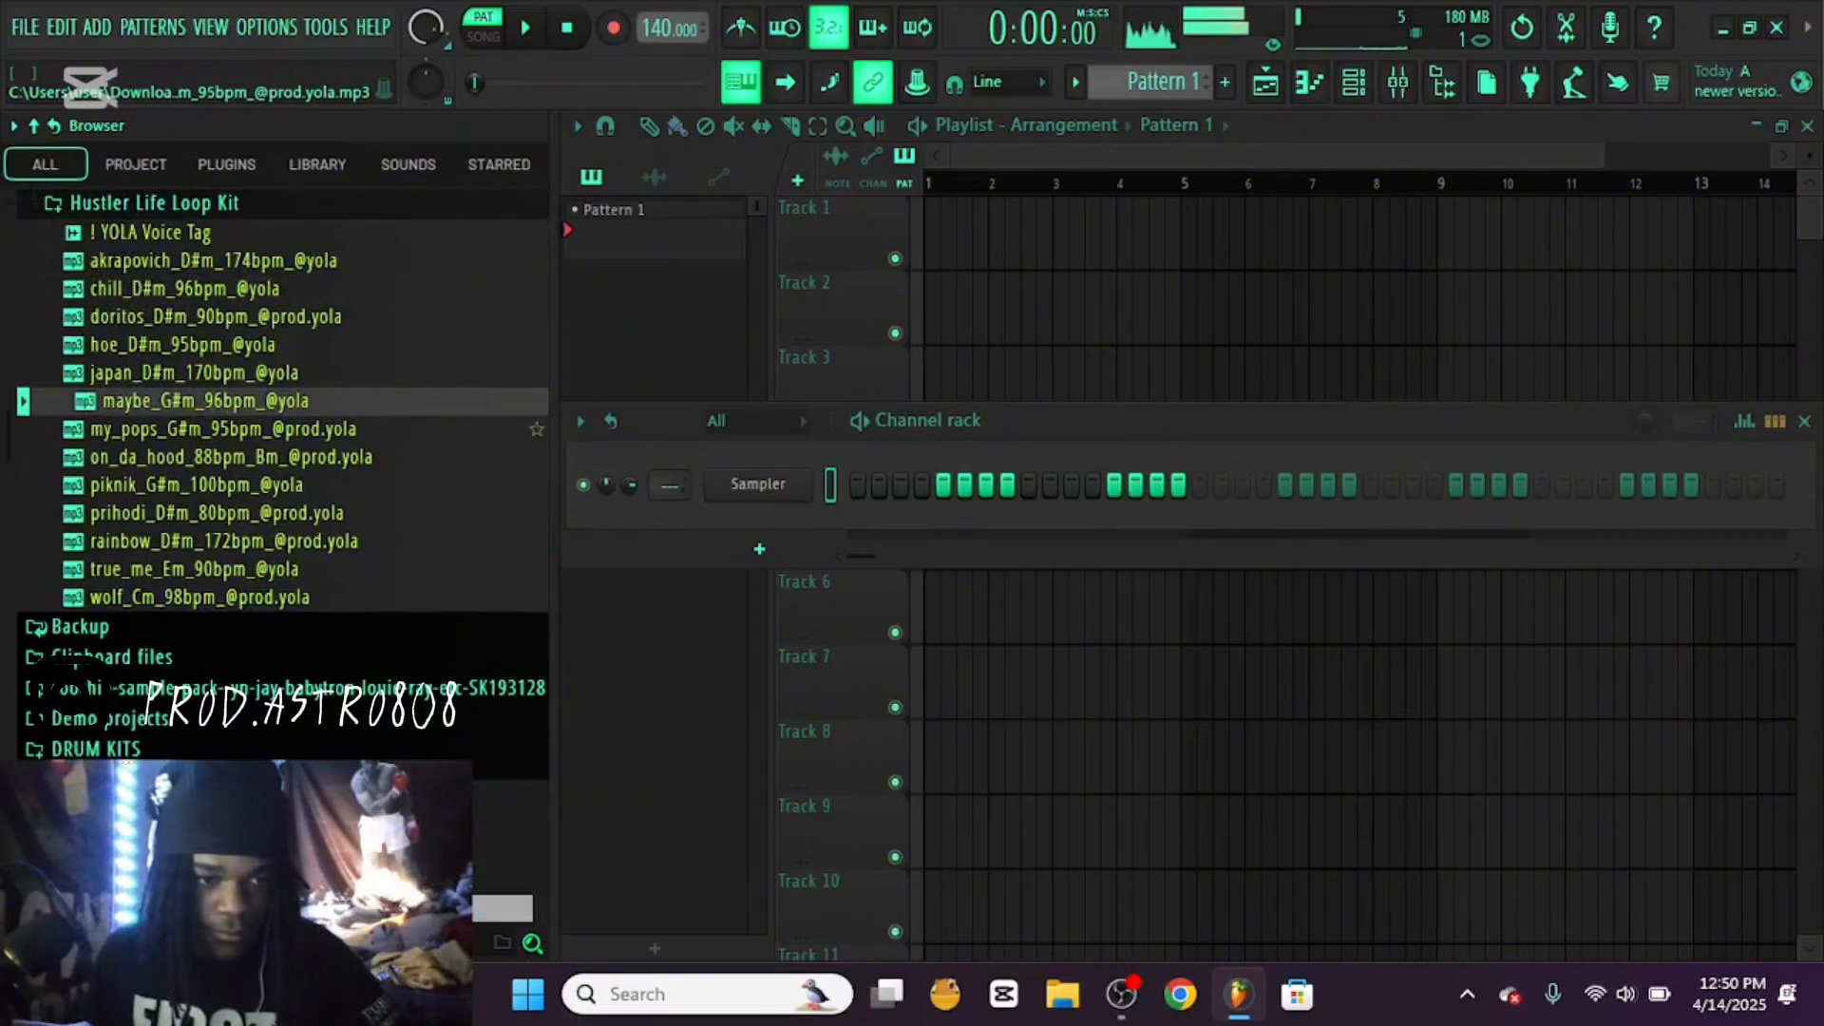
click(223, 430)
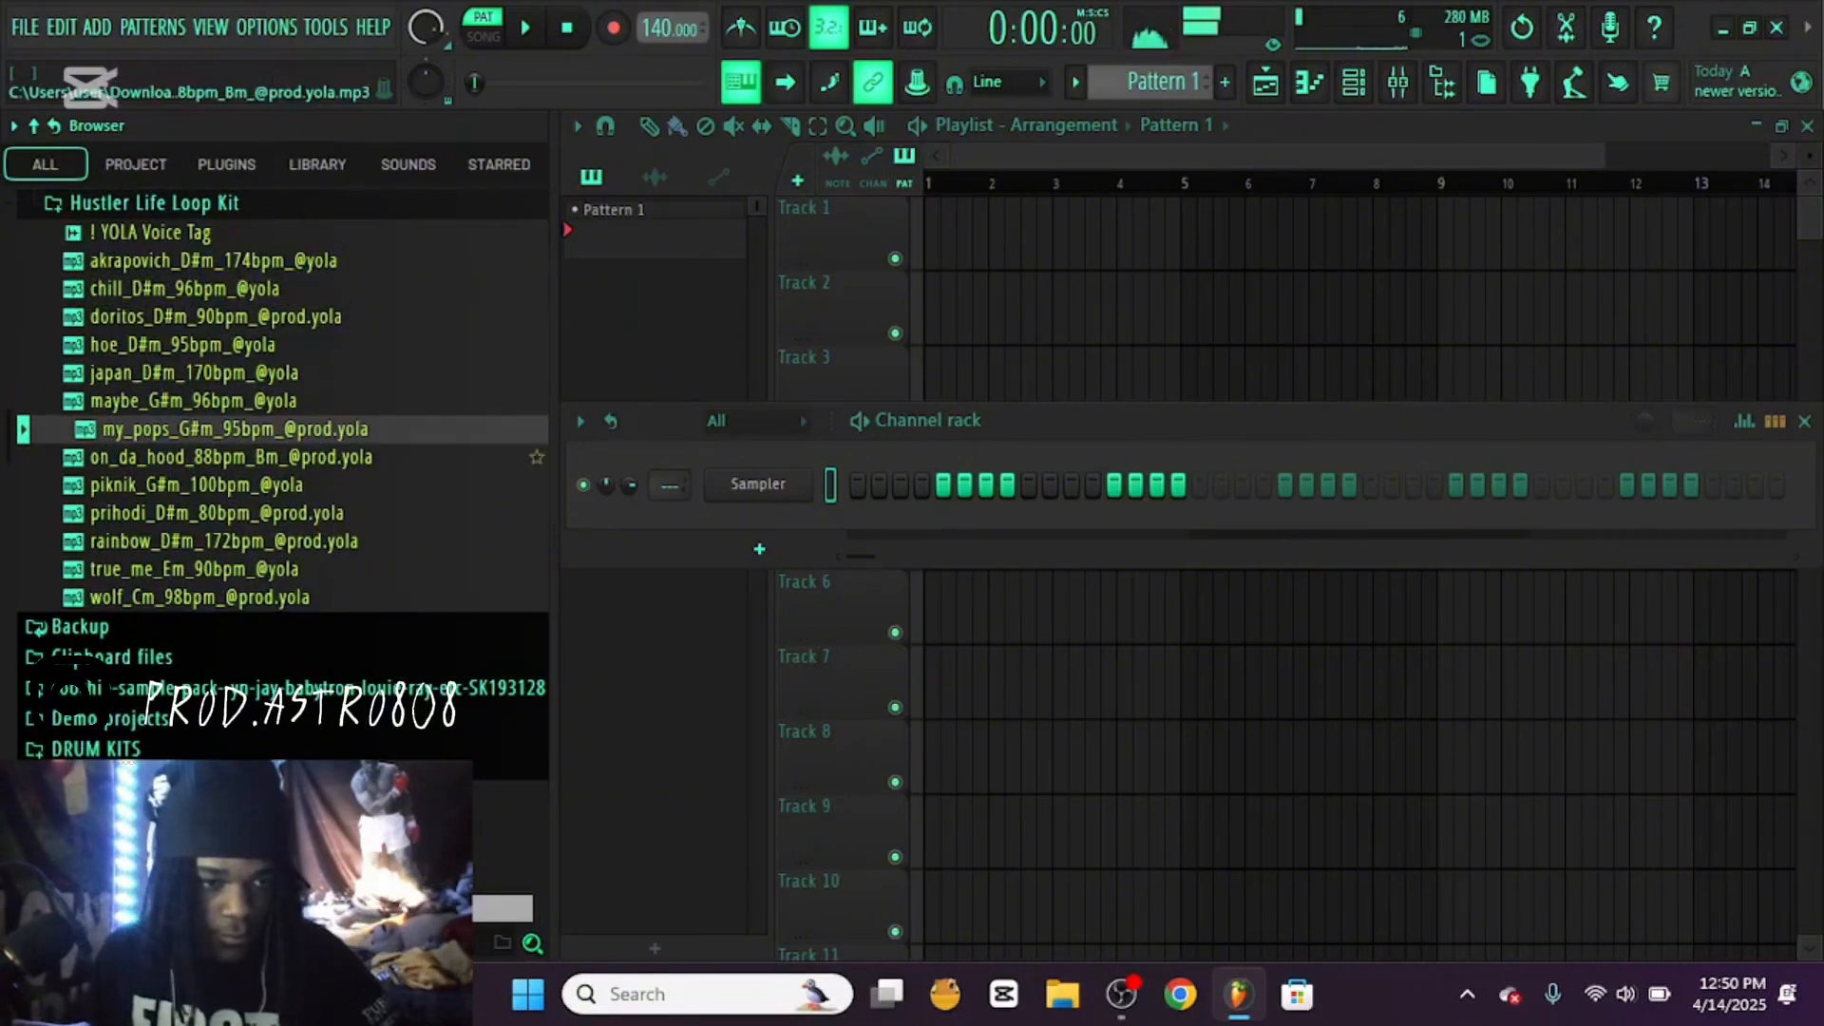
click(231, 457)
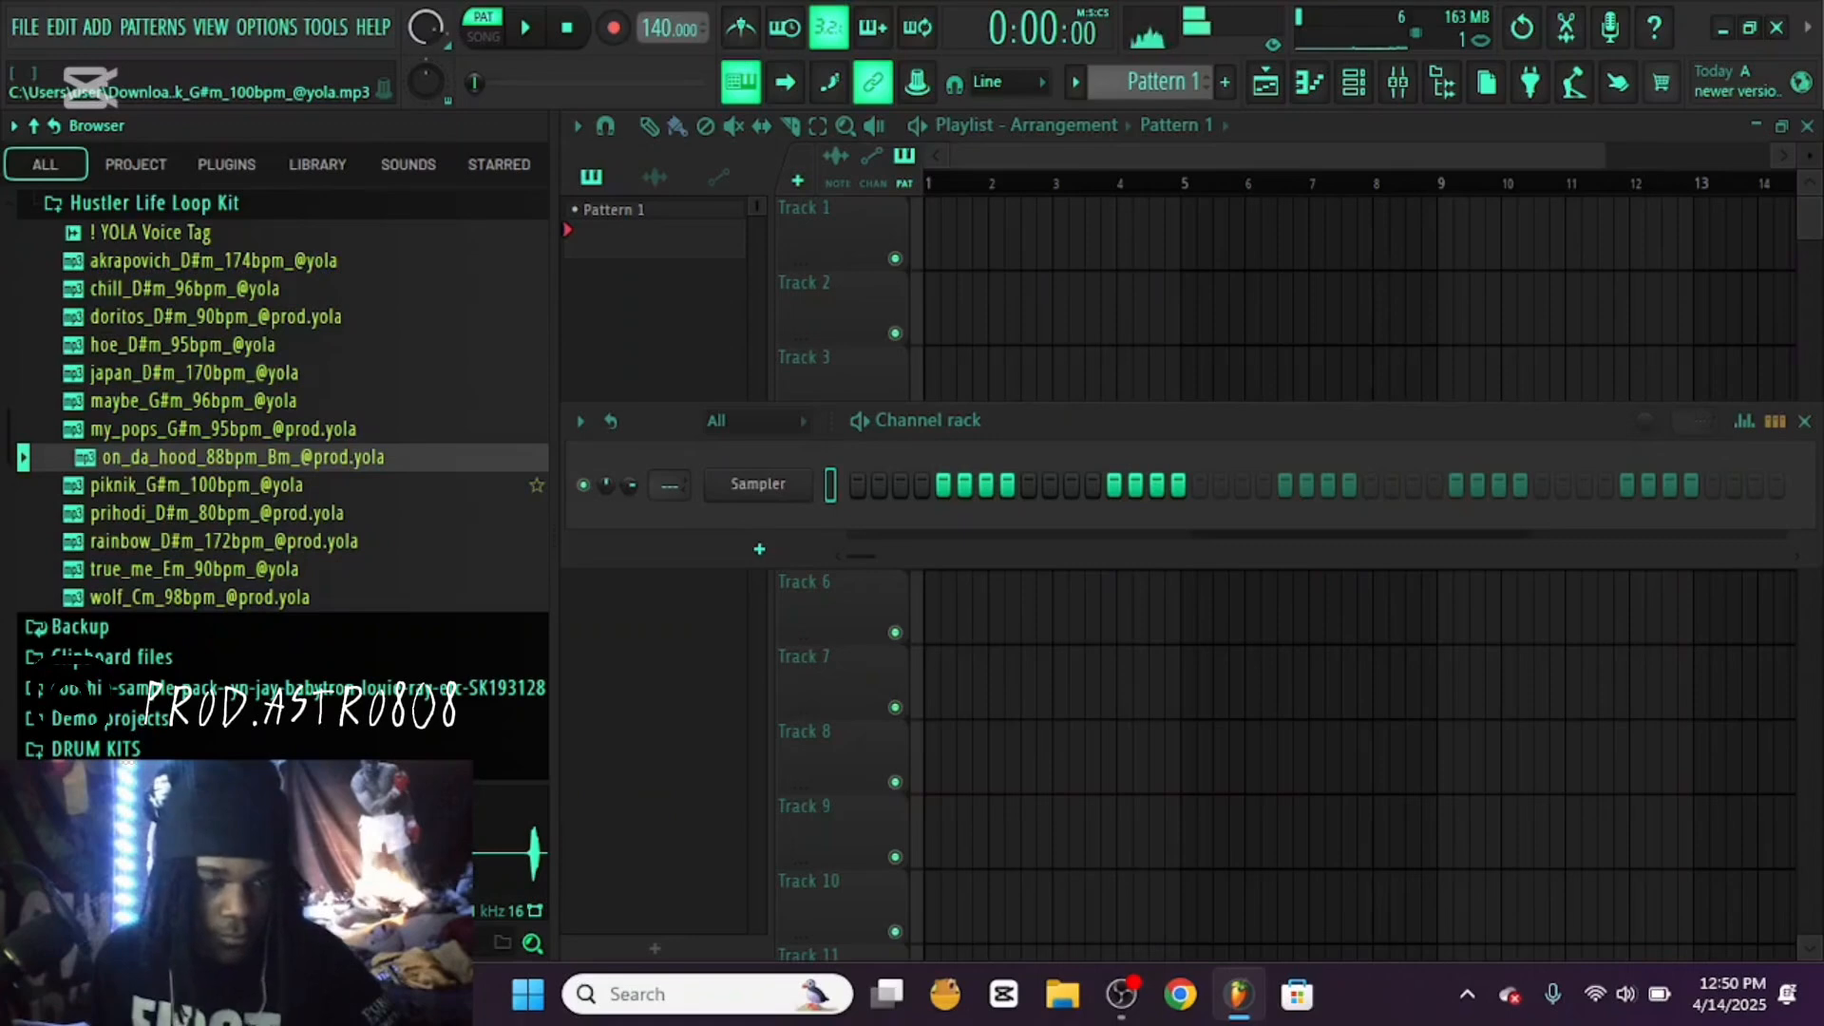
click(207, 486)
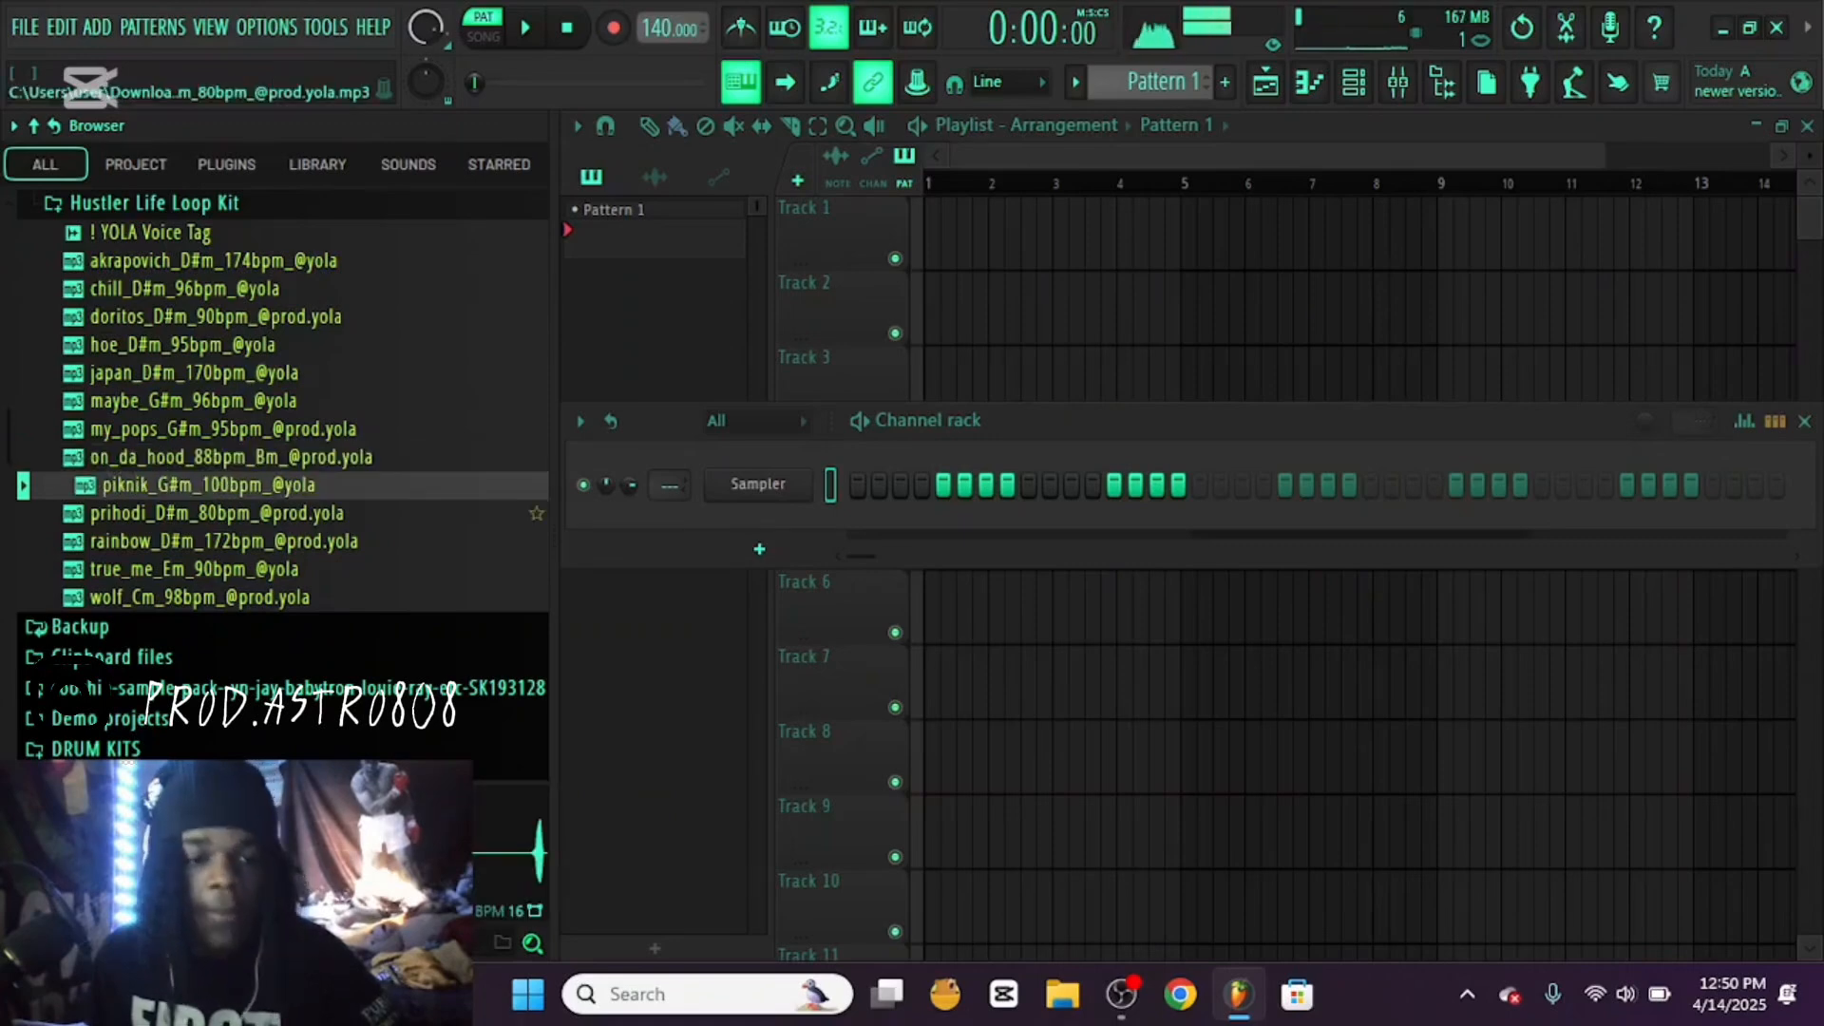
click(217, 513)
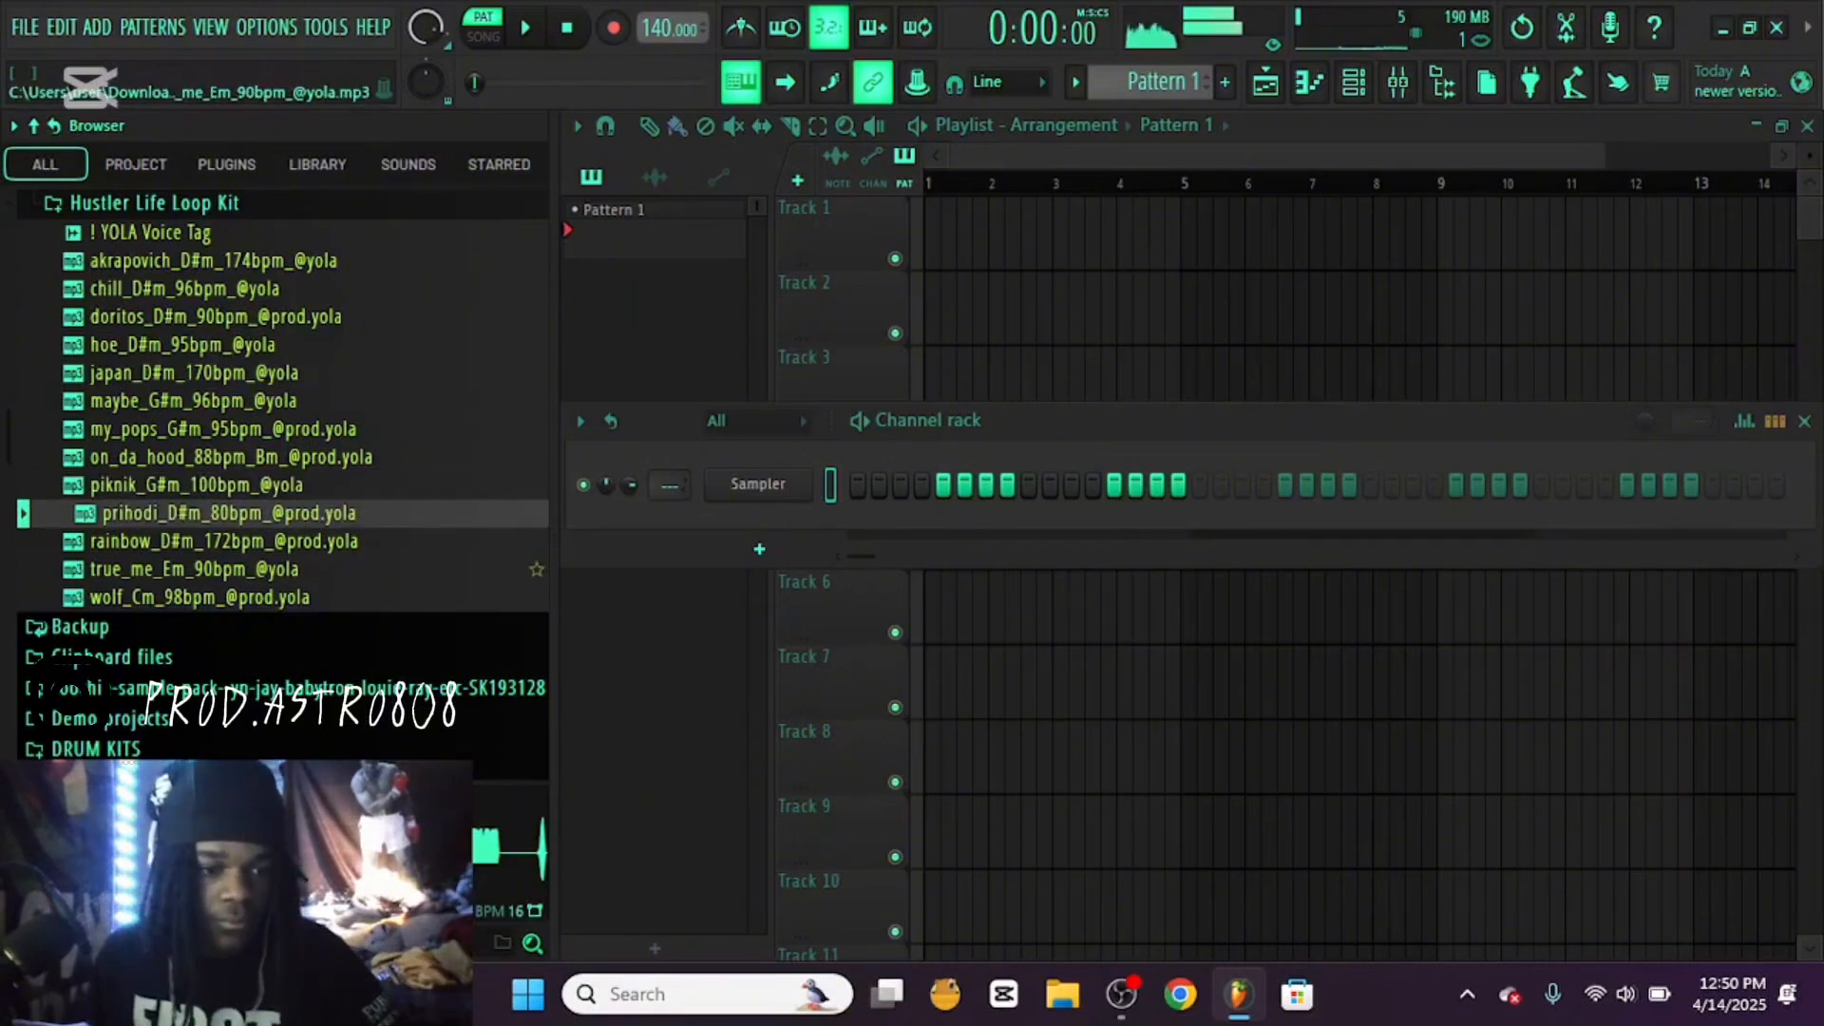
click(217, 541)
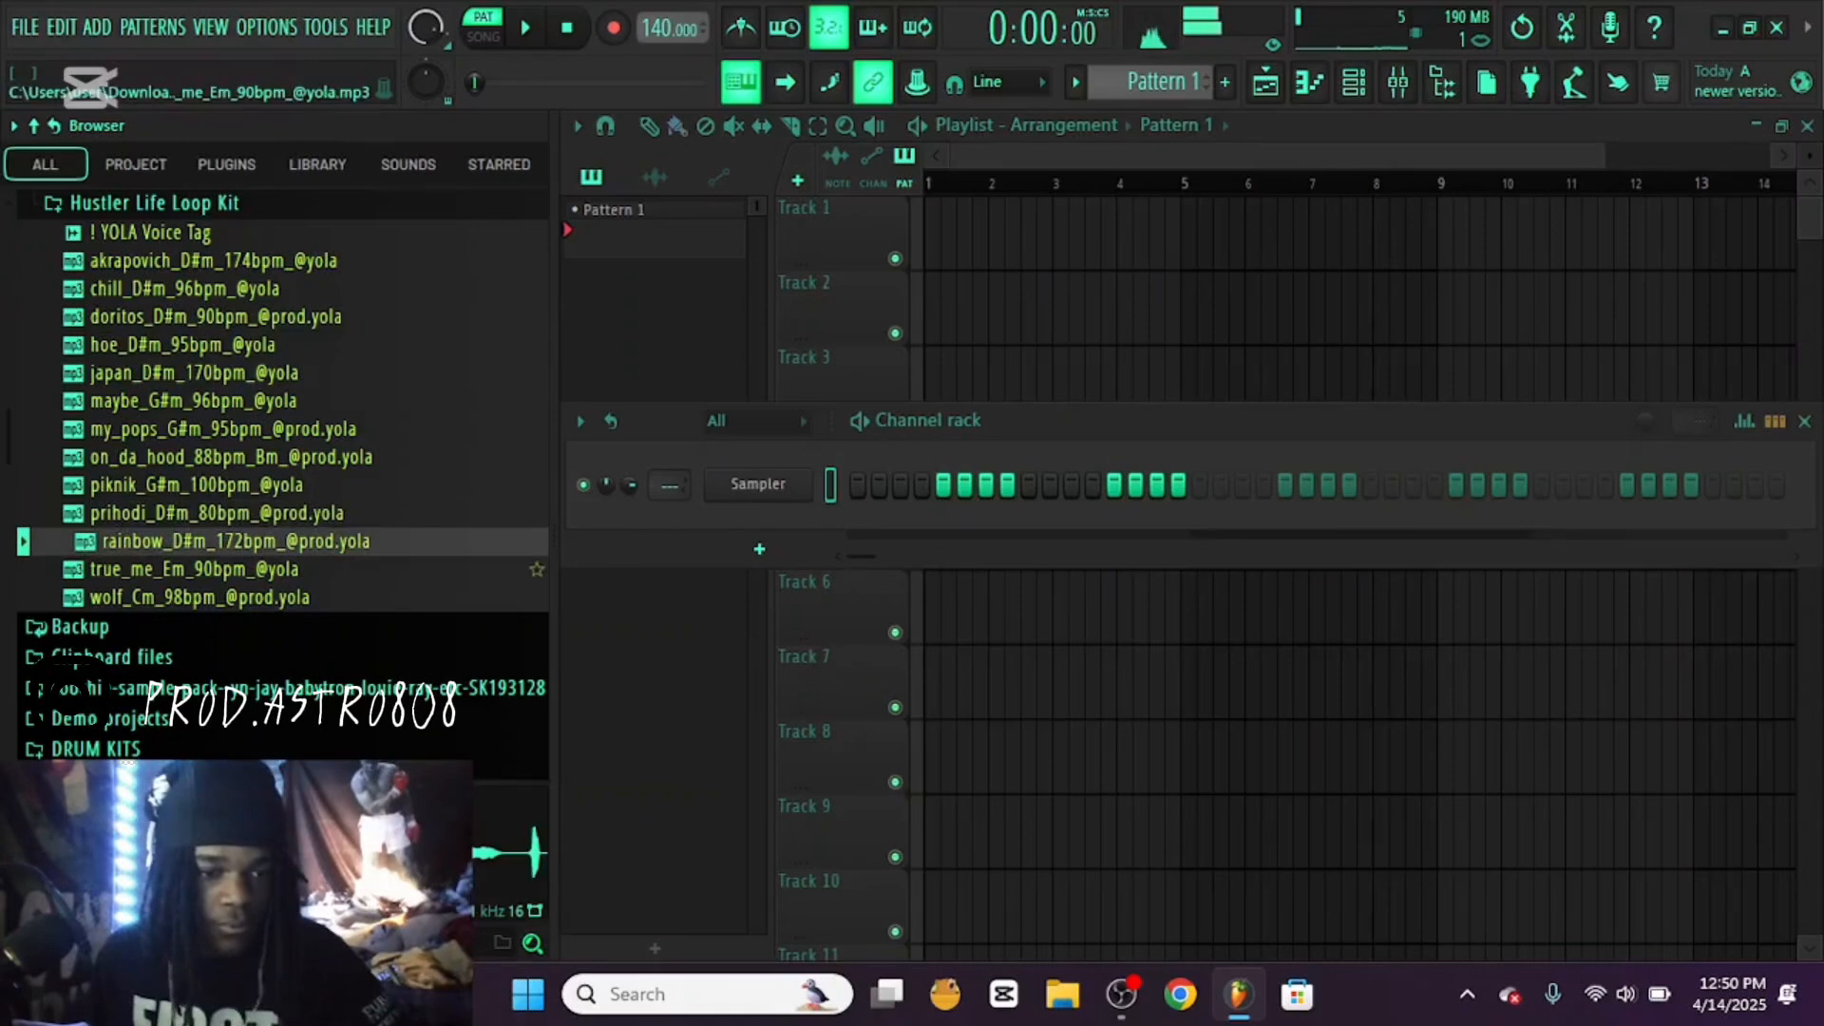
click(216, 569)
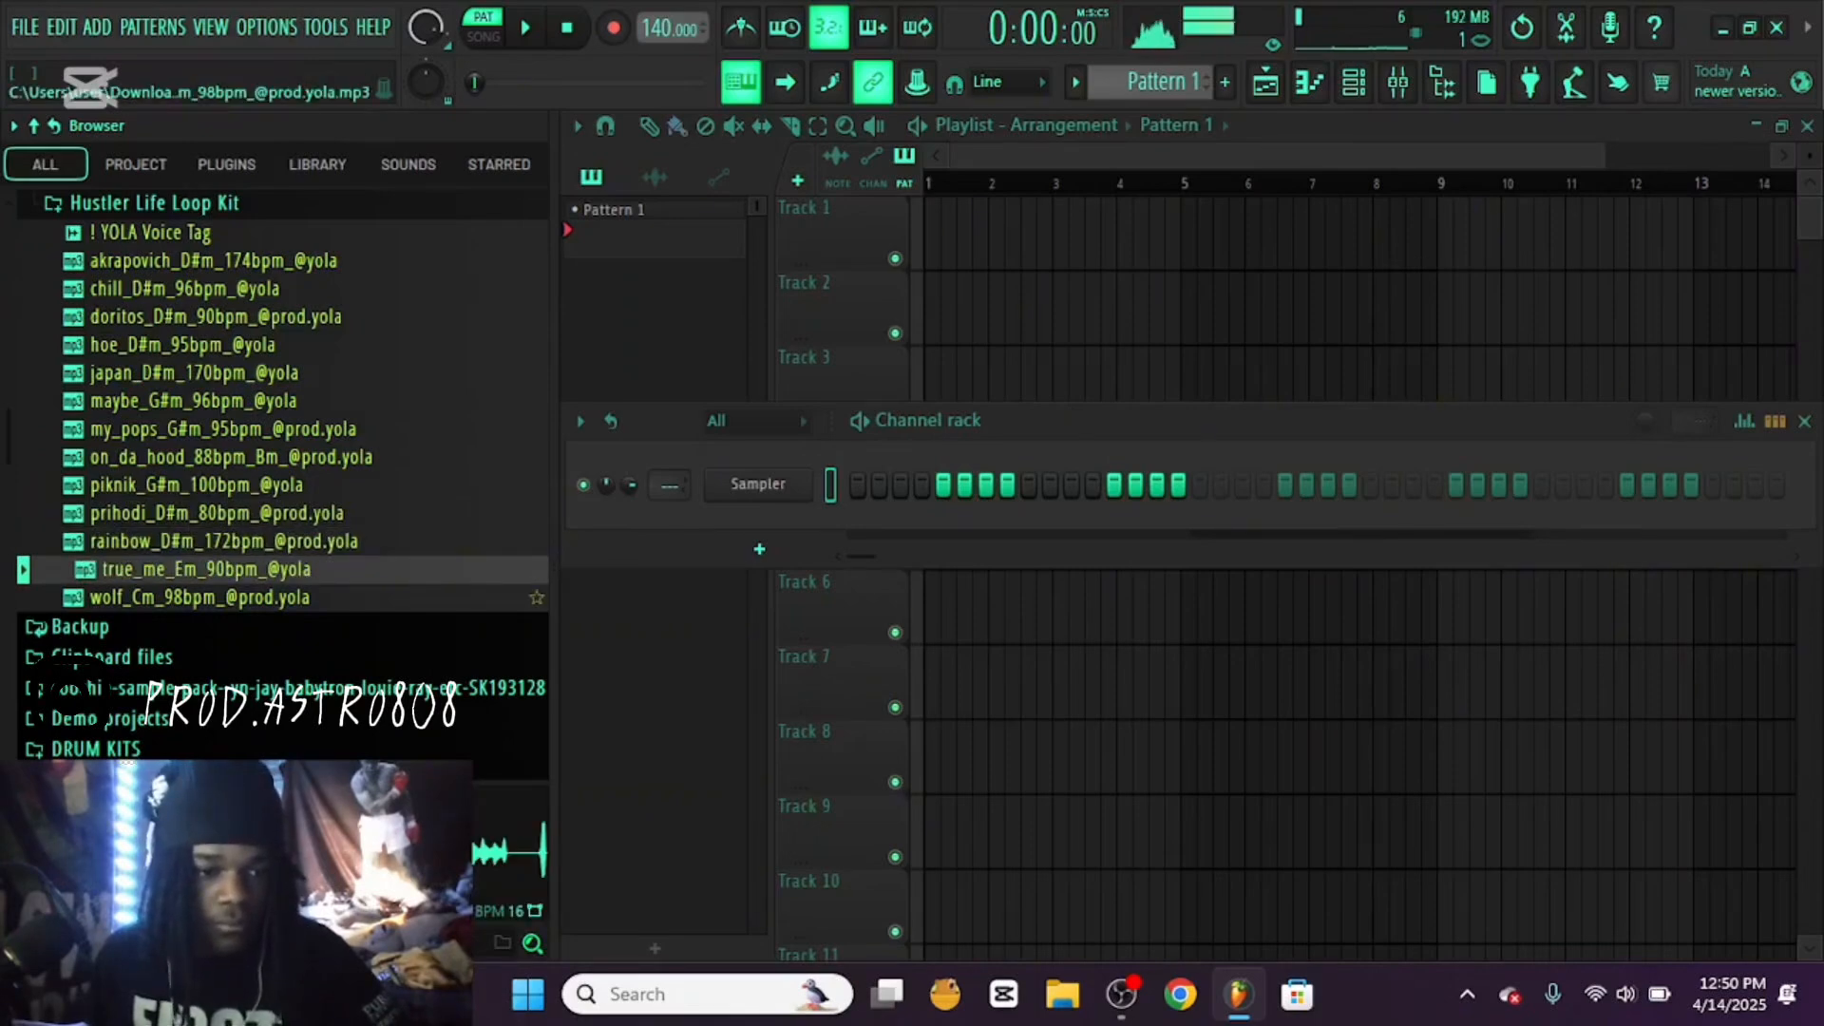
click(216, 597)
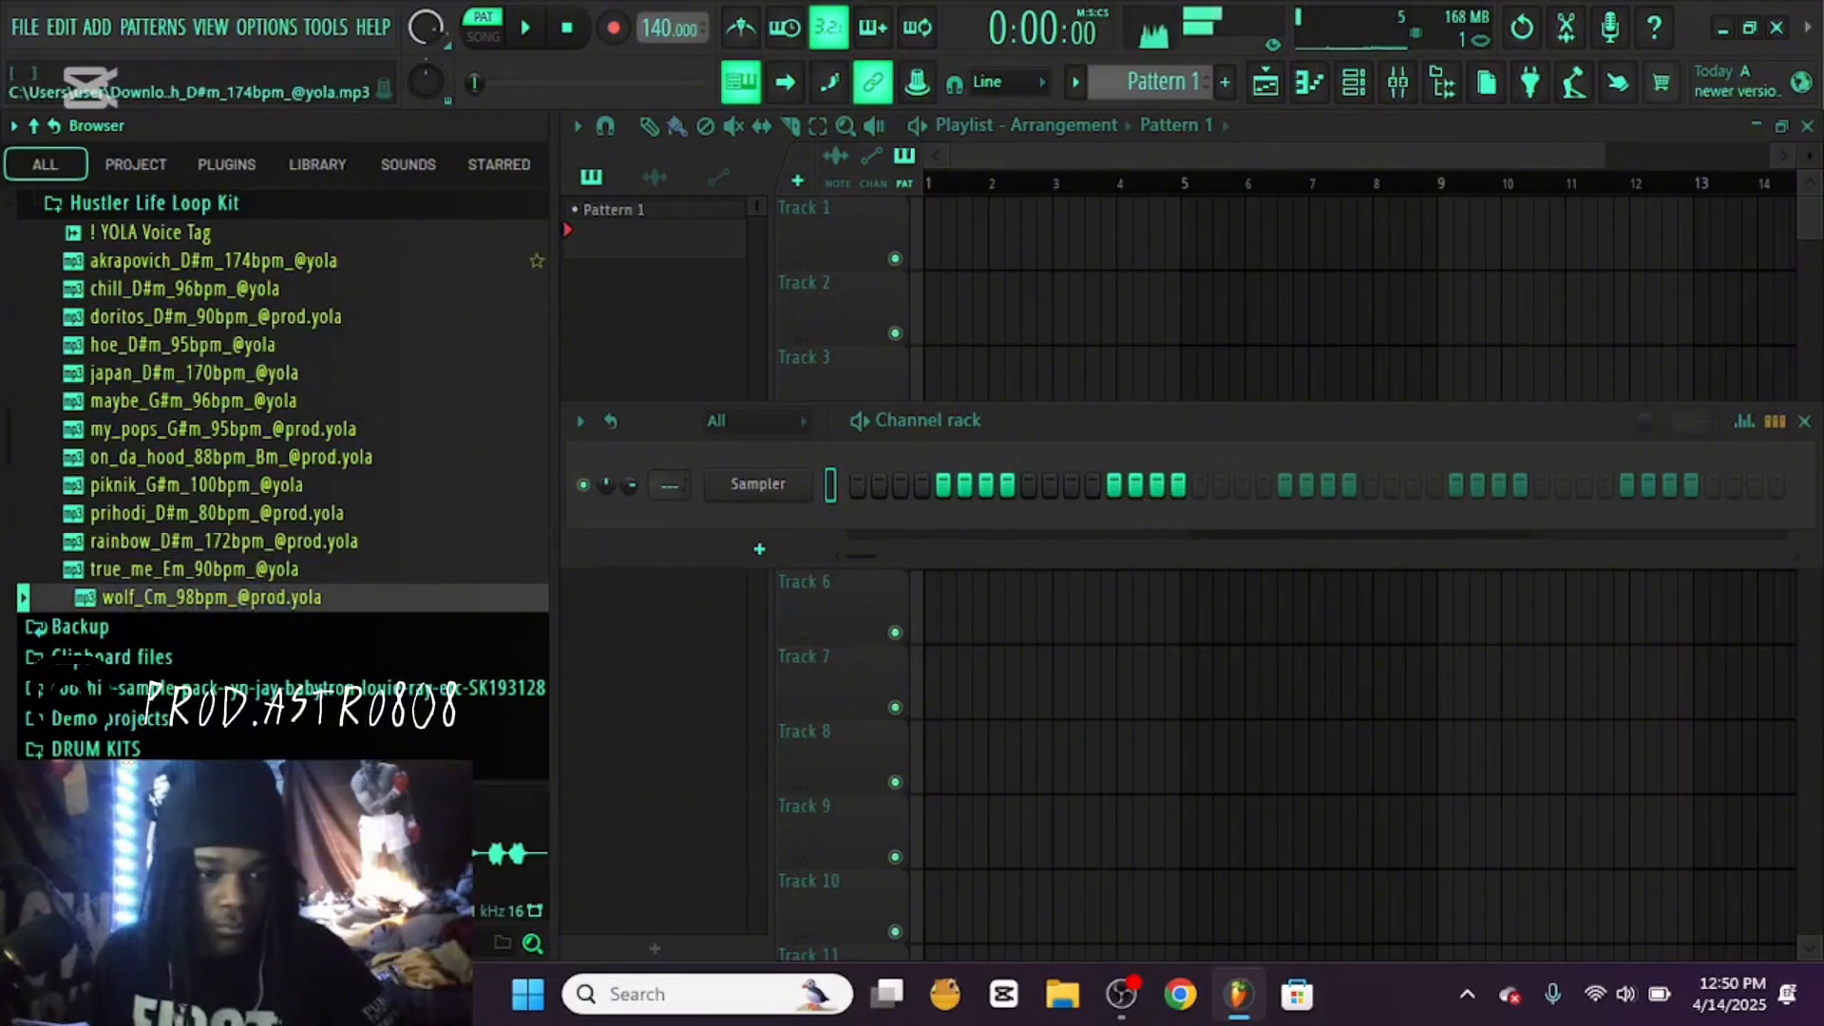
Place akrapovich_D#m_174bpm_@yola at the start of playlist Track 1 and match the project tempo to 174 BPM
click(218, 261)
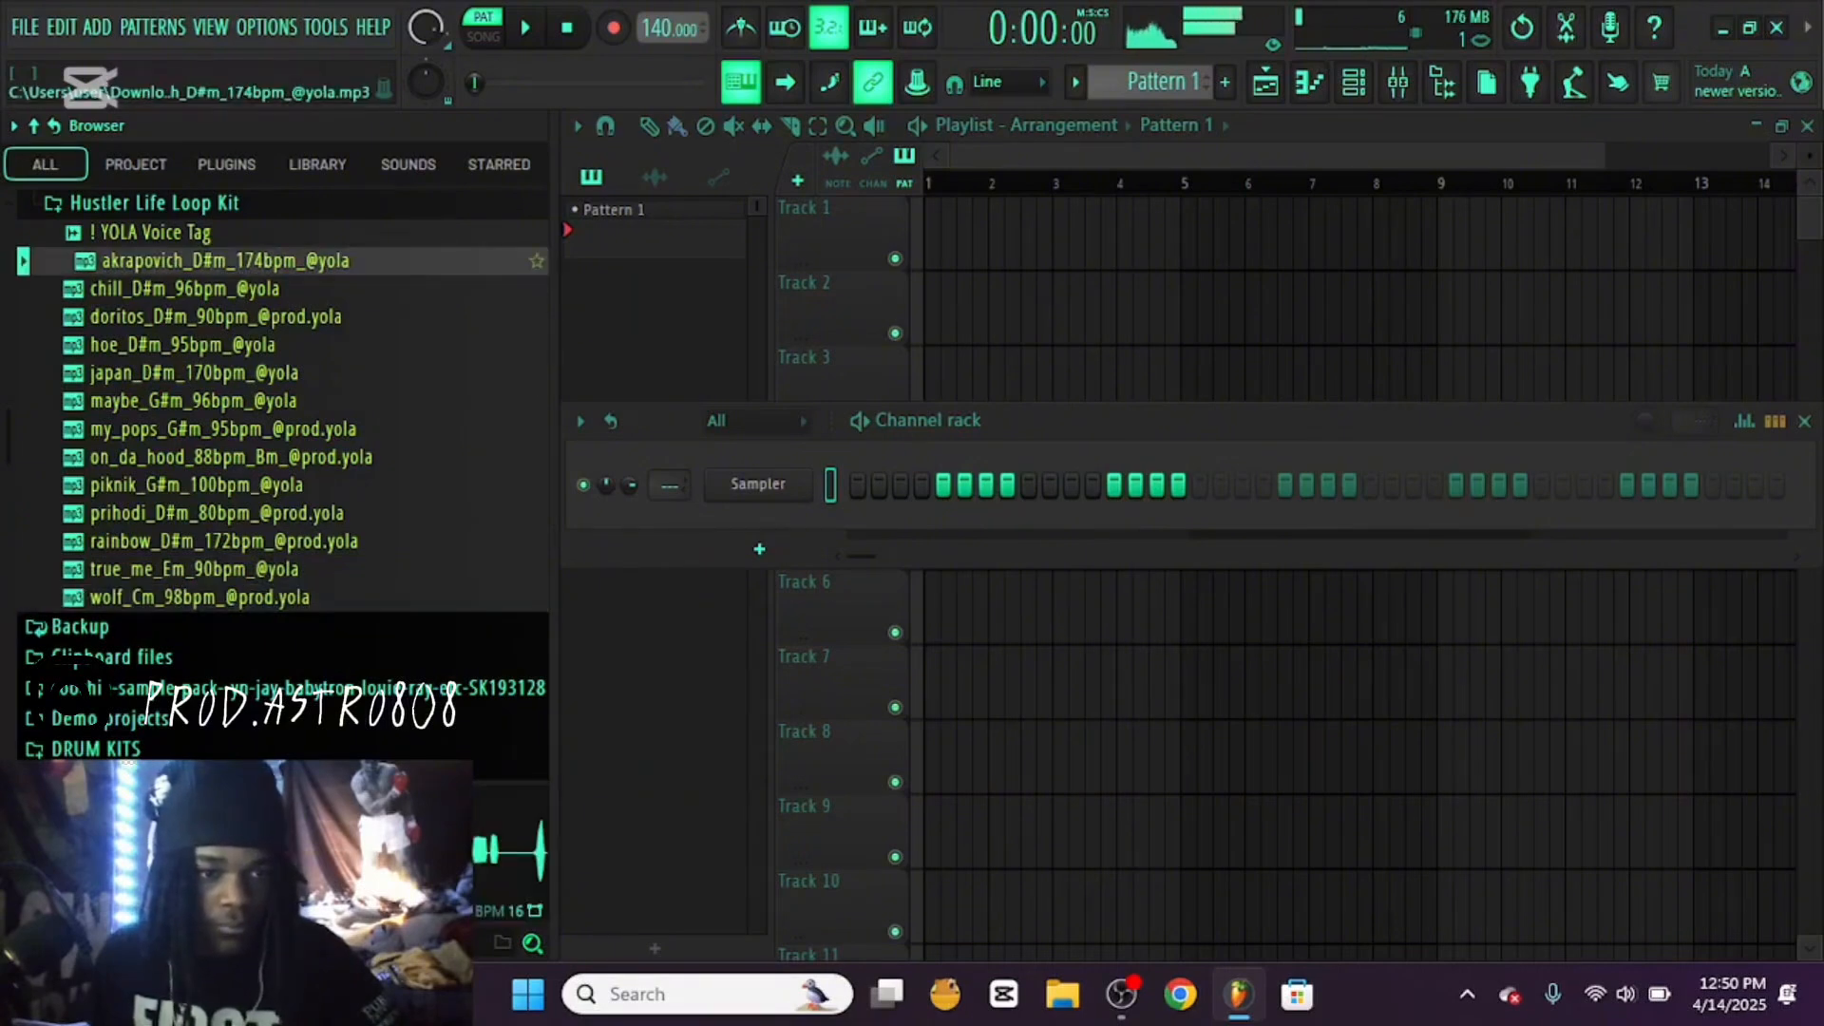
drag(219, 261, 916, 232)
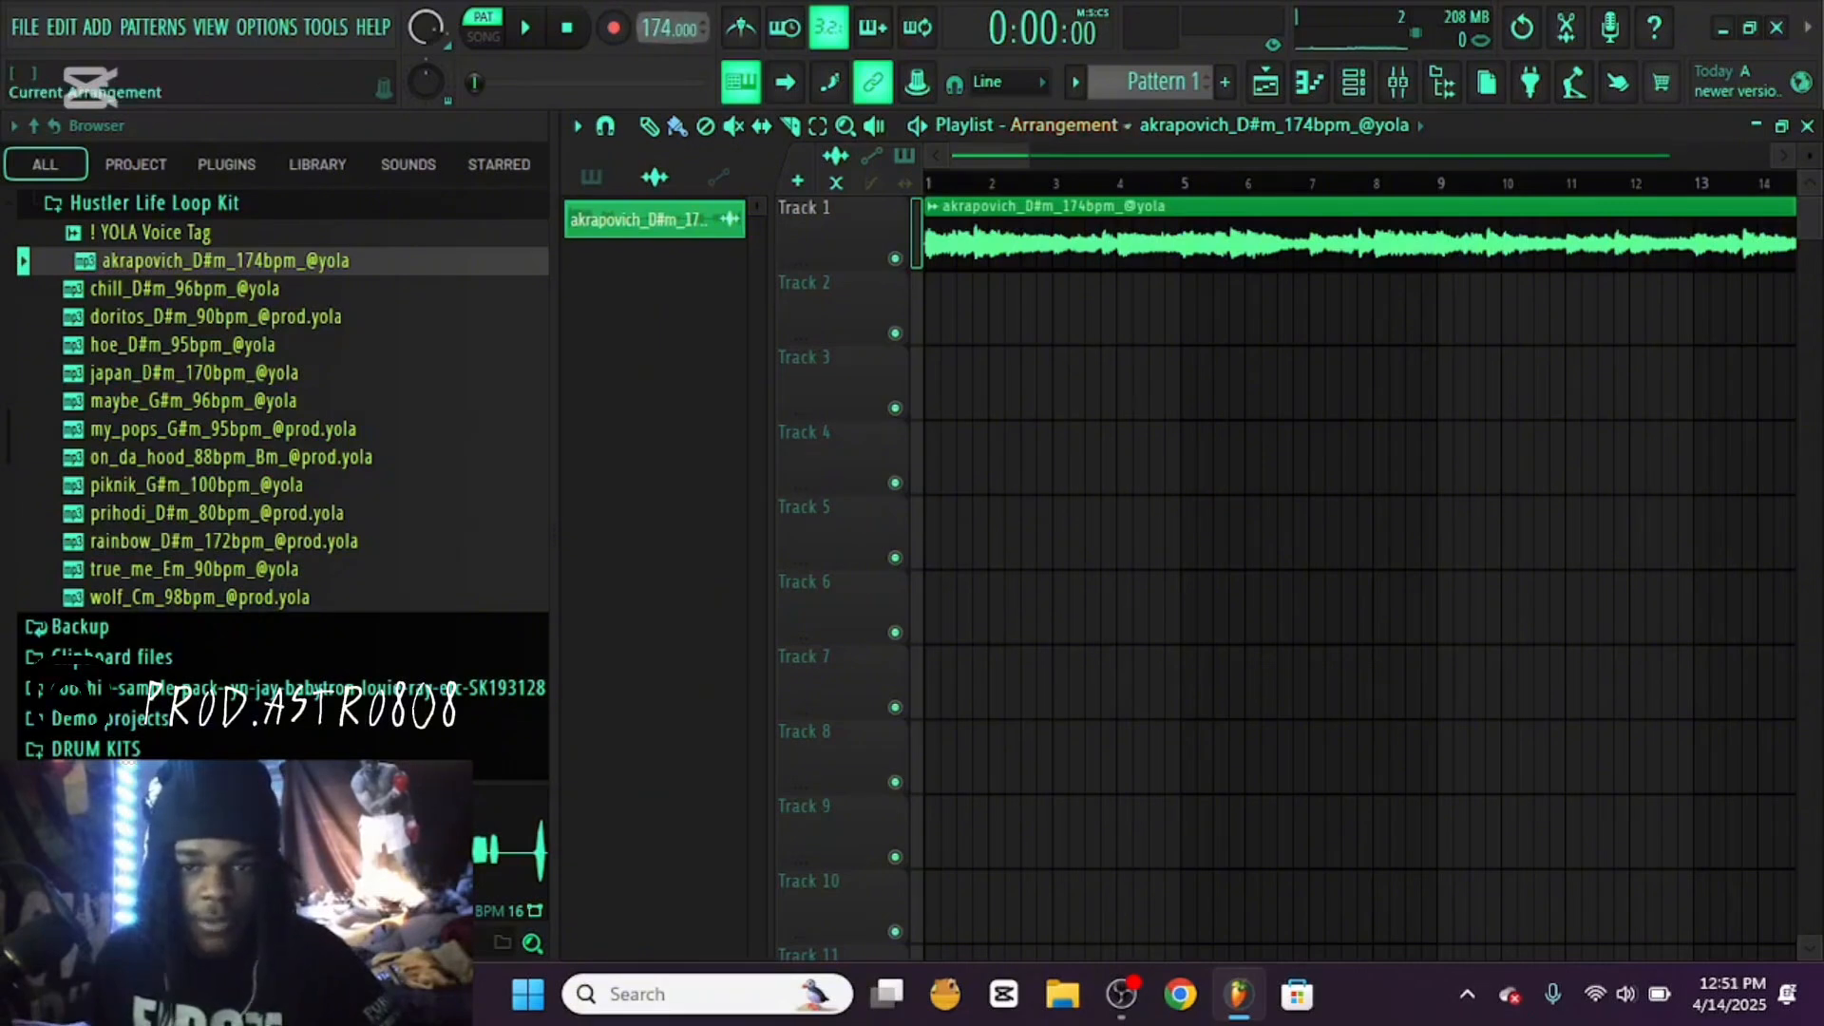
Cut off the quiet lead-in of the akrapovich clip on Track 1 and realign the clip with bar 1
drag(1027, 156, 954, 156)
drag(1007, 242, 1177, 243)
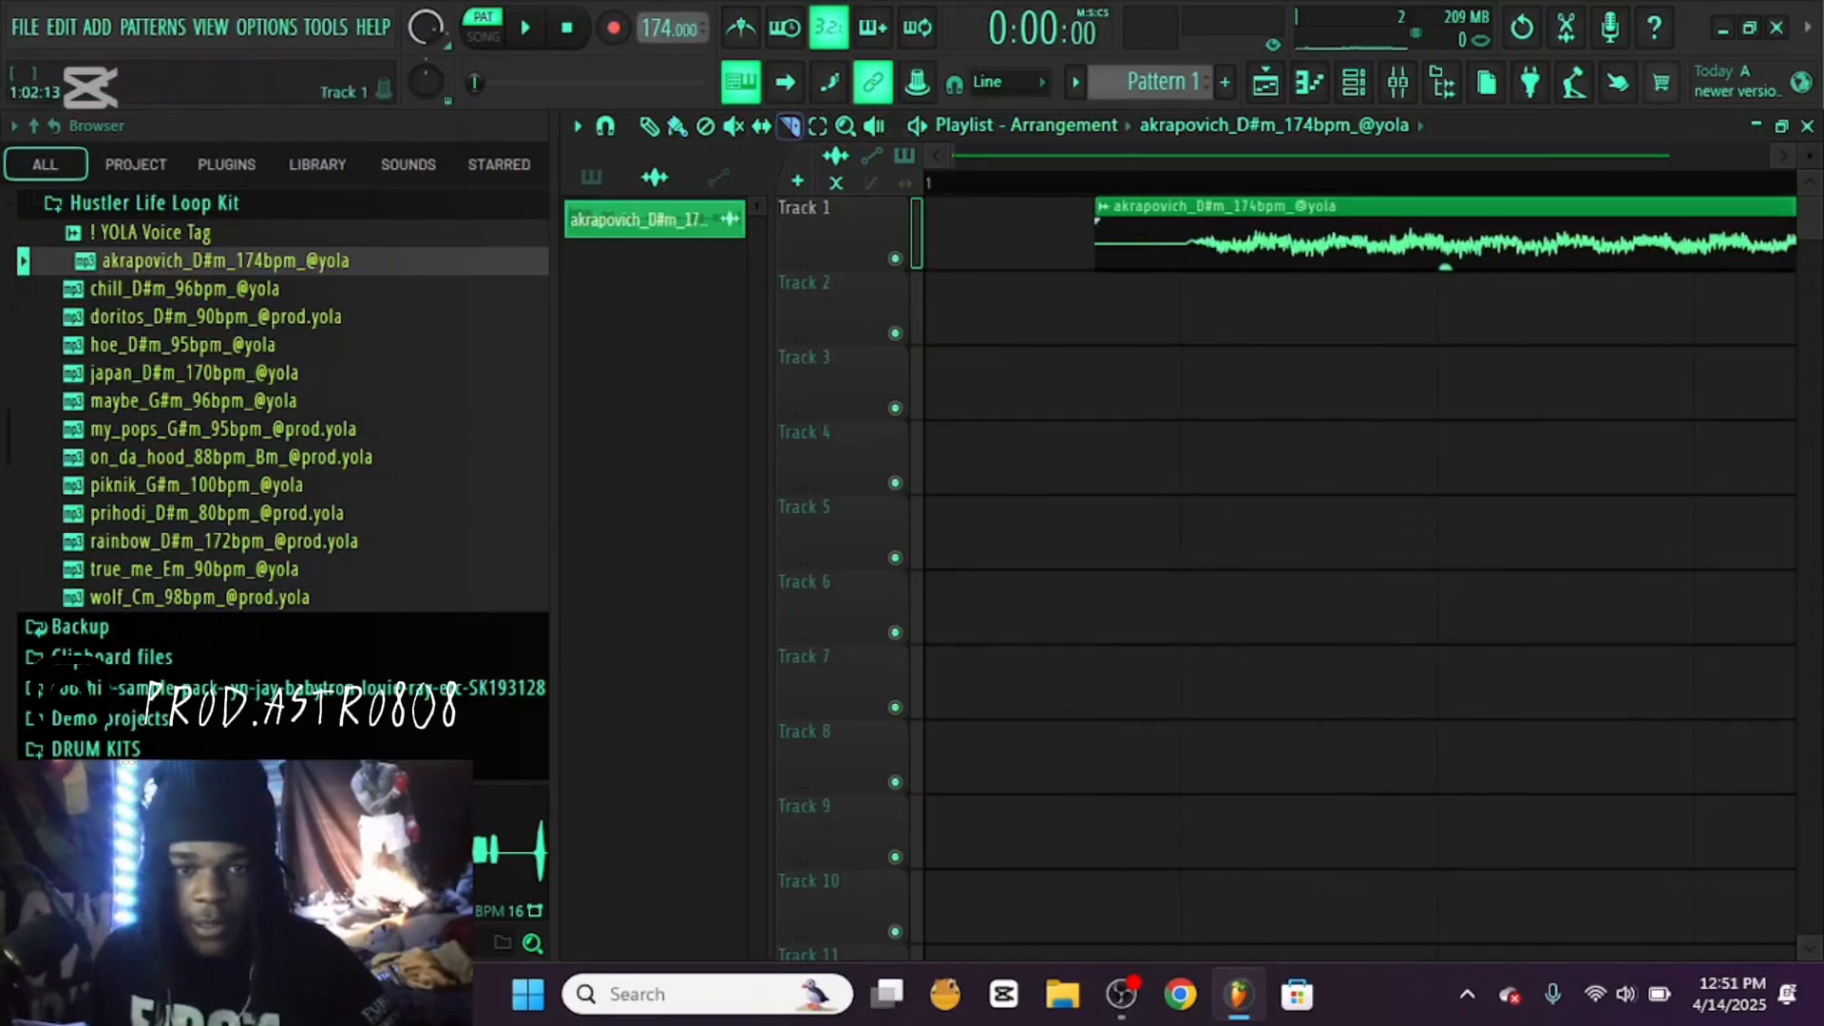
right_click(1181, 208)
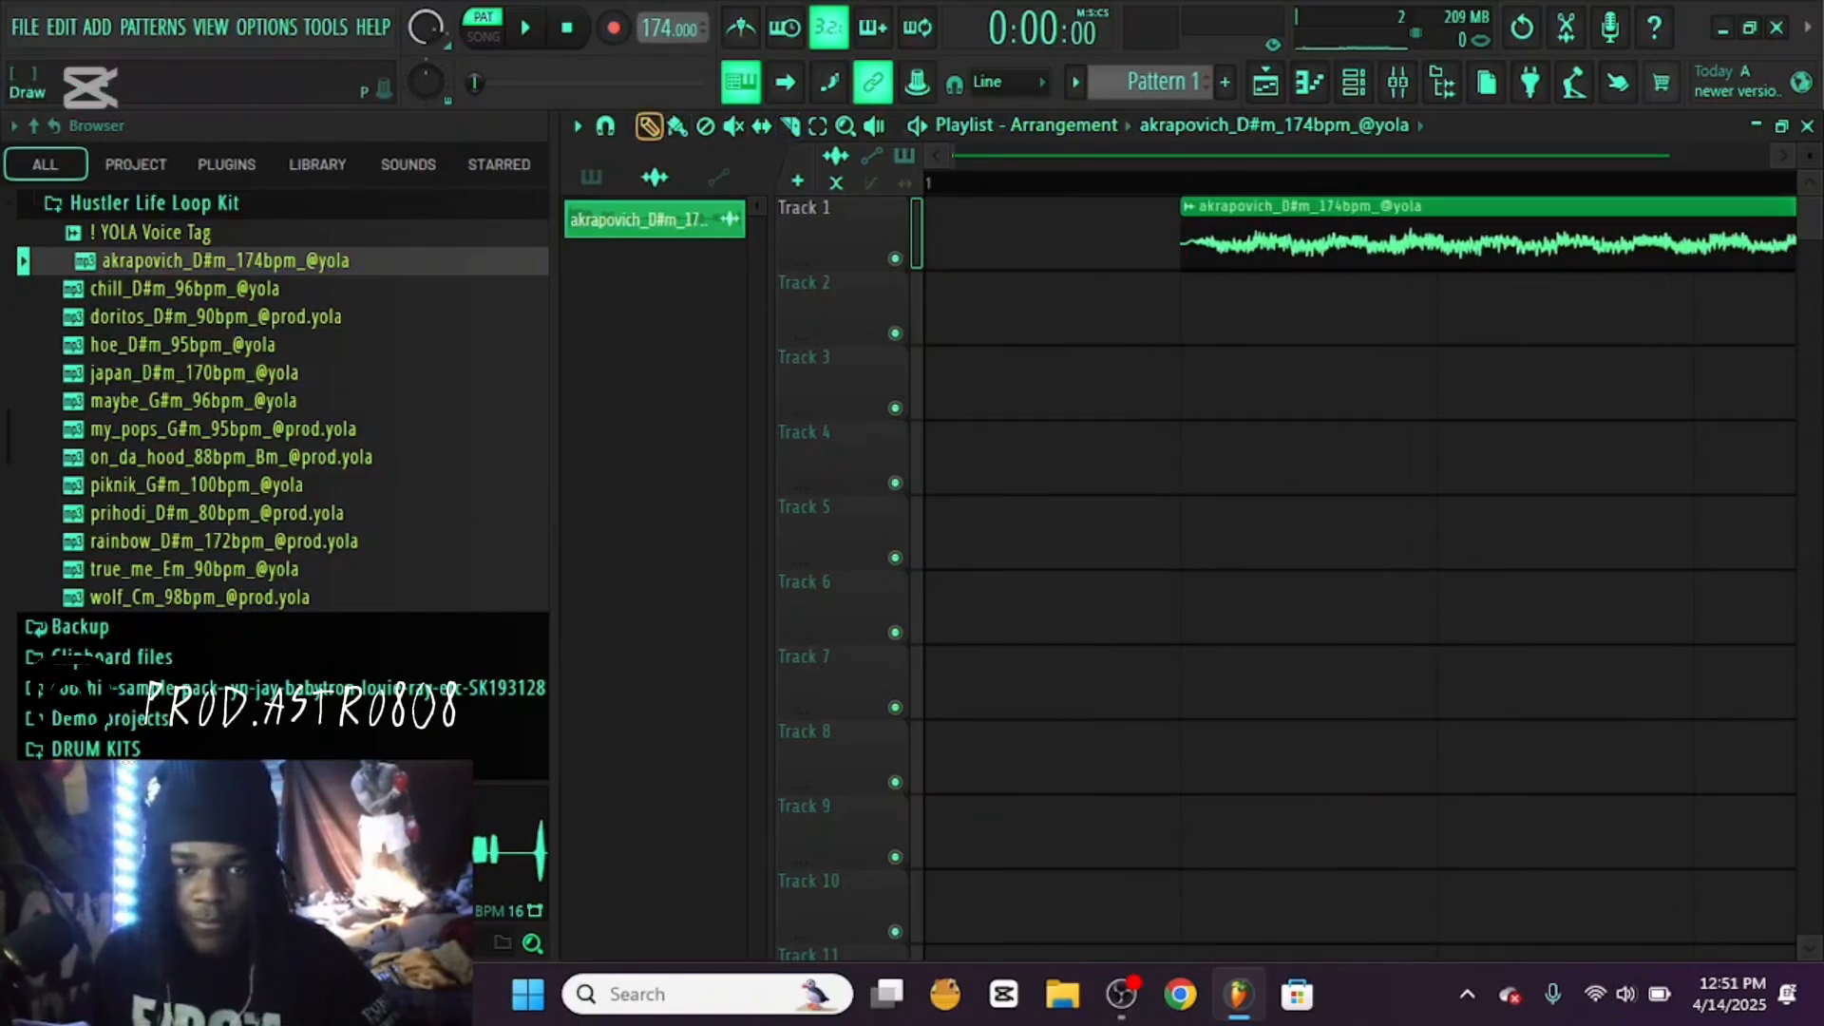
drag(1577, 249, 1360, 258)
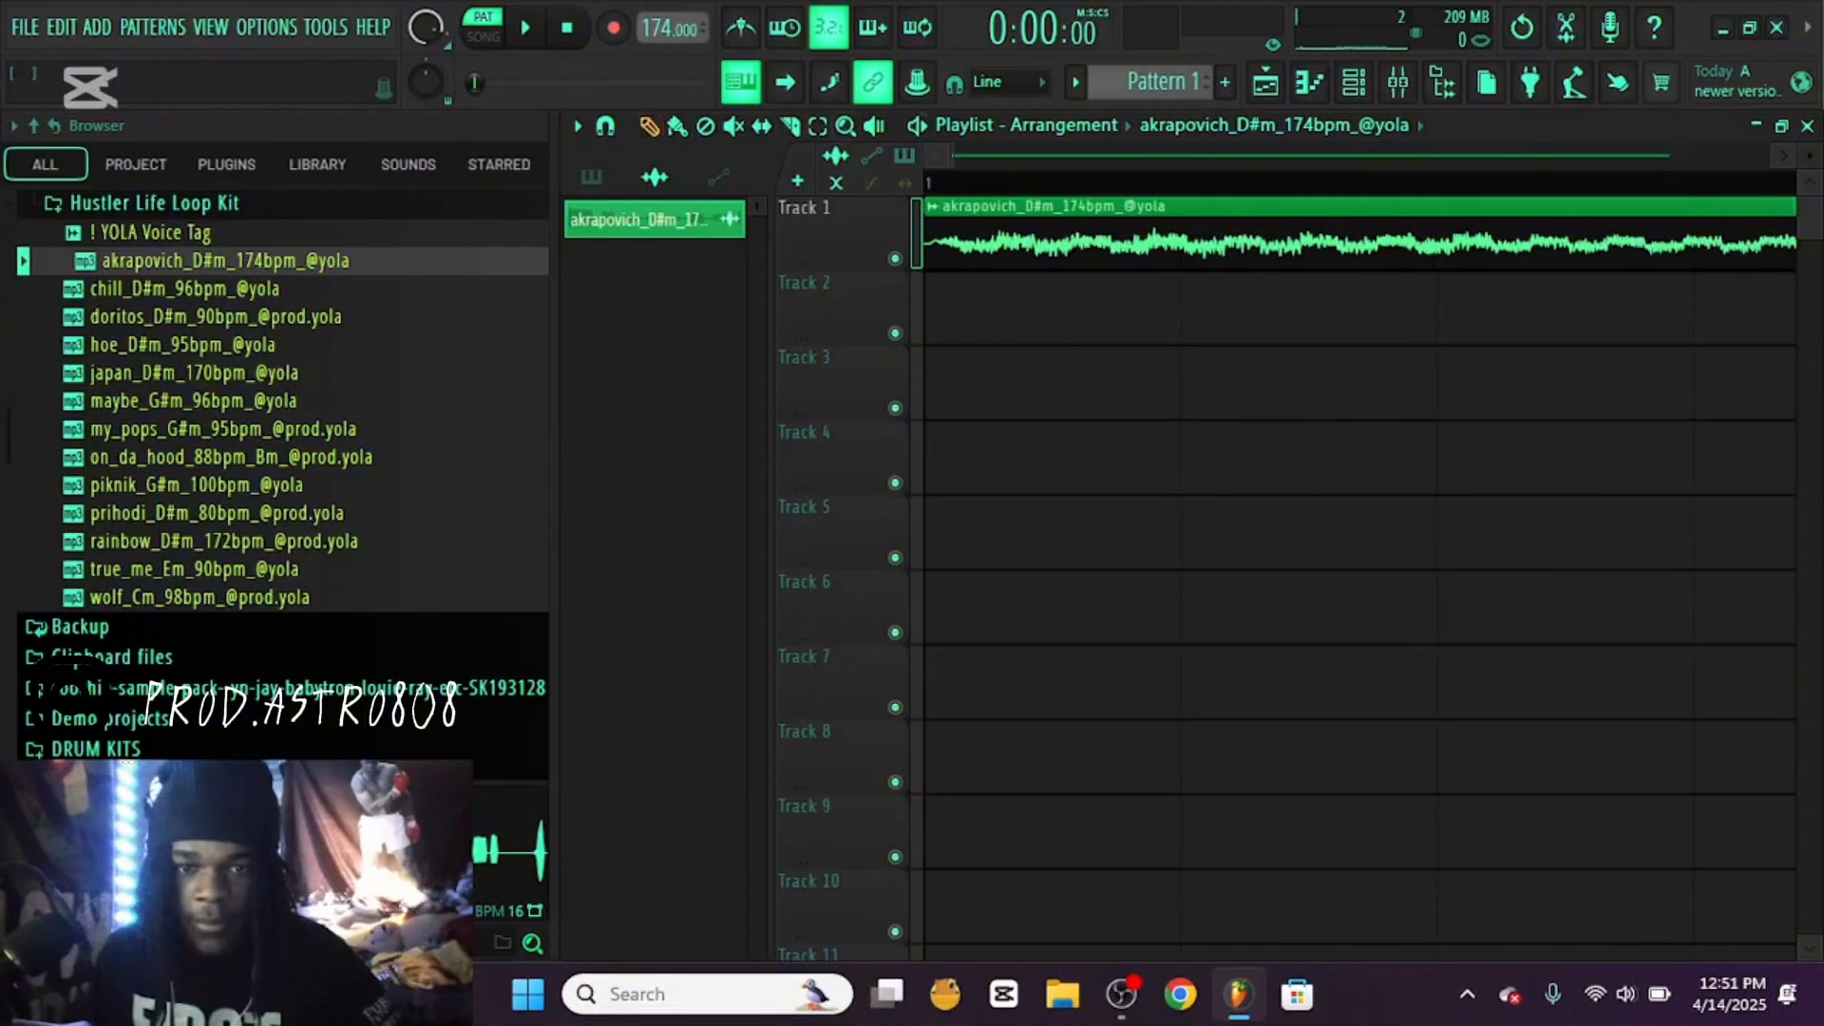
mouse_move(1809, 156)
mouse_down()
mouse_move(1808, 127)
mouse_move(1809, 161)
mouse_up()
Switch playback to song mode and listen through the opening sections of the akrapovich loop
key(space)
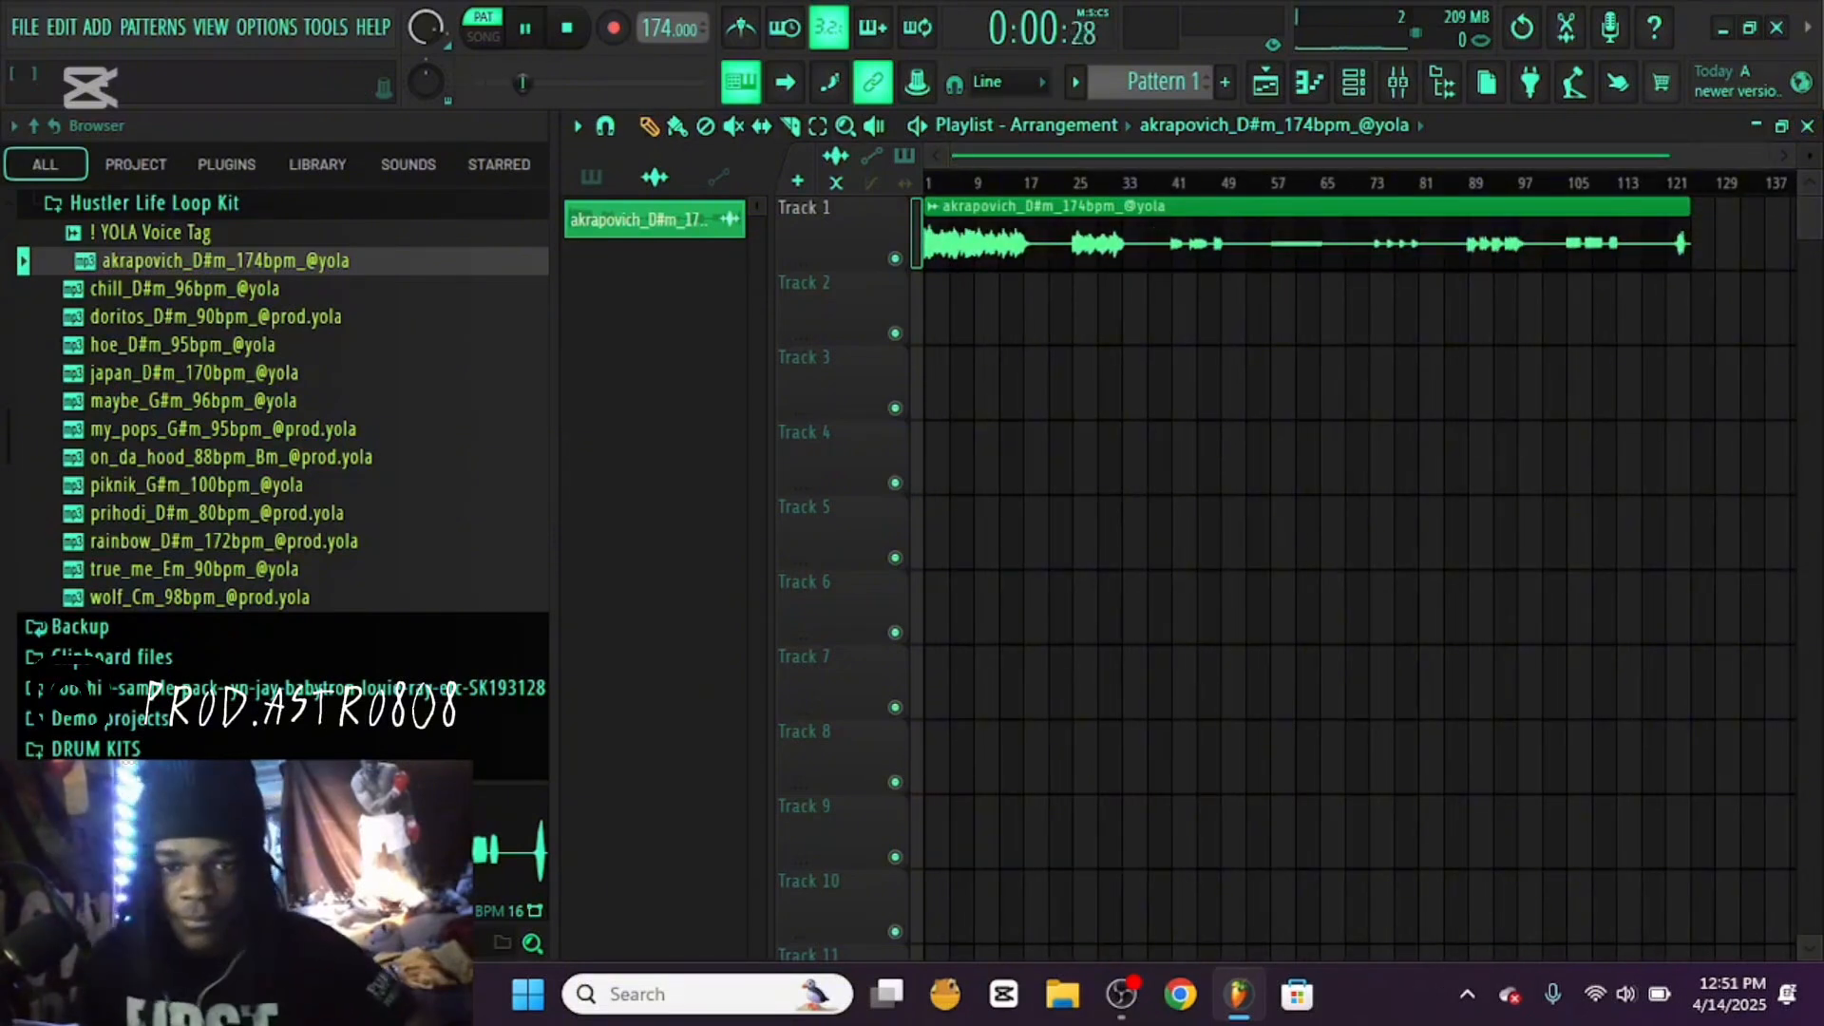
click(483, 36)
key(space)
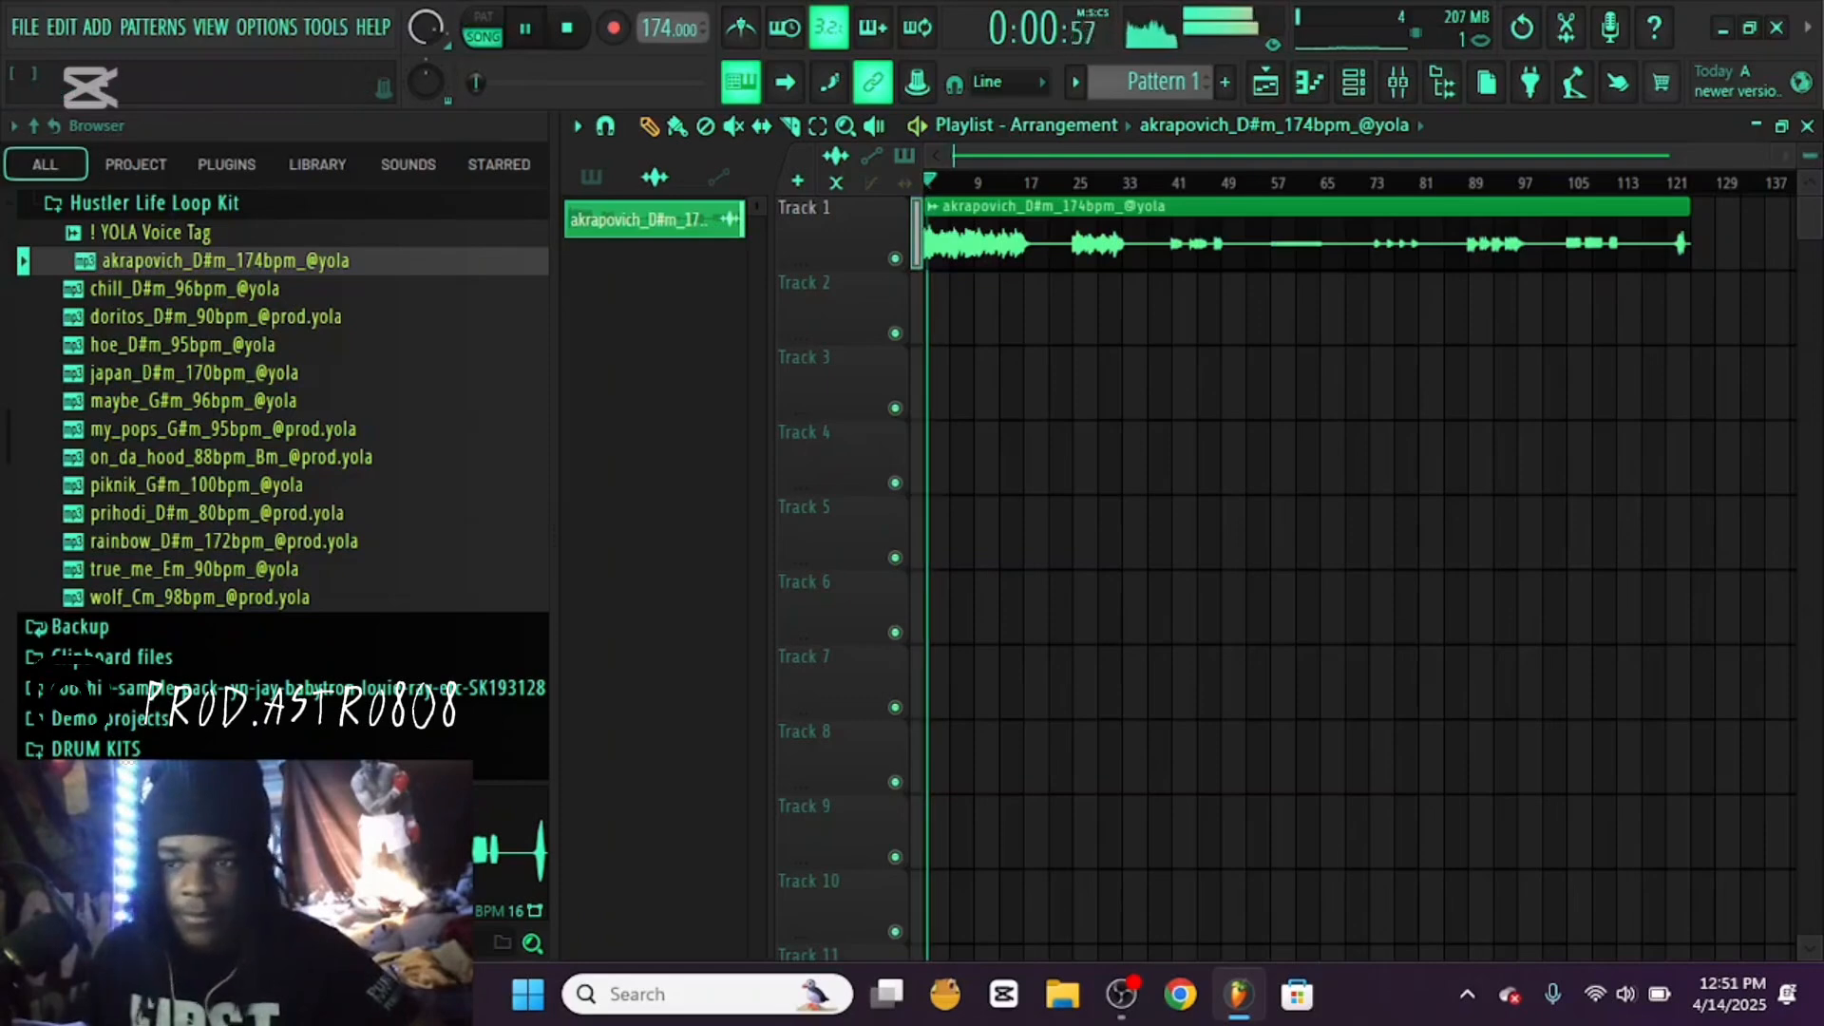
drag(1809, 156, 1809, 163)
drag(1378, 156, 1322, 156)
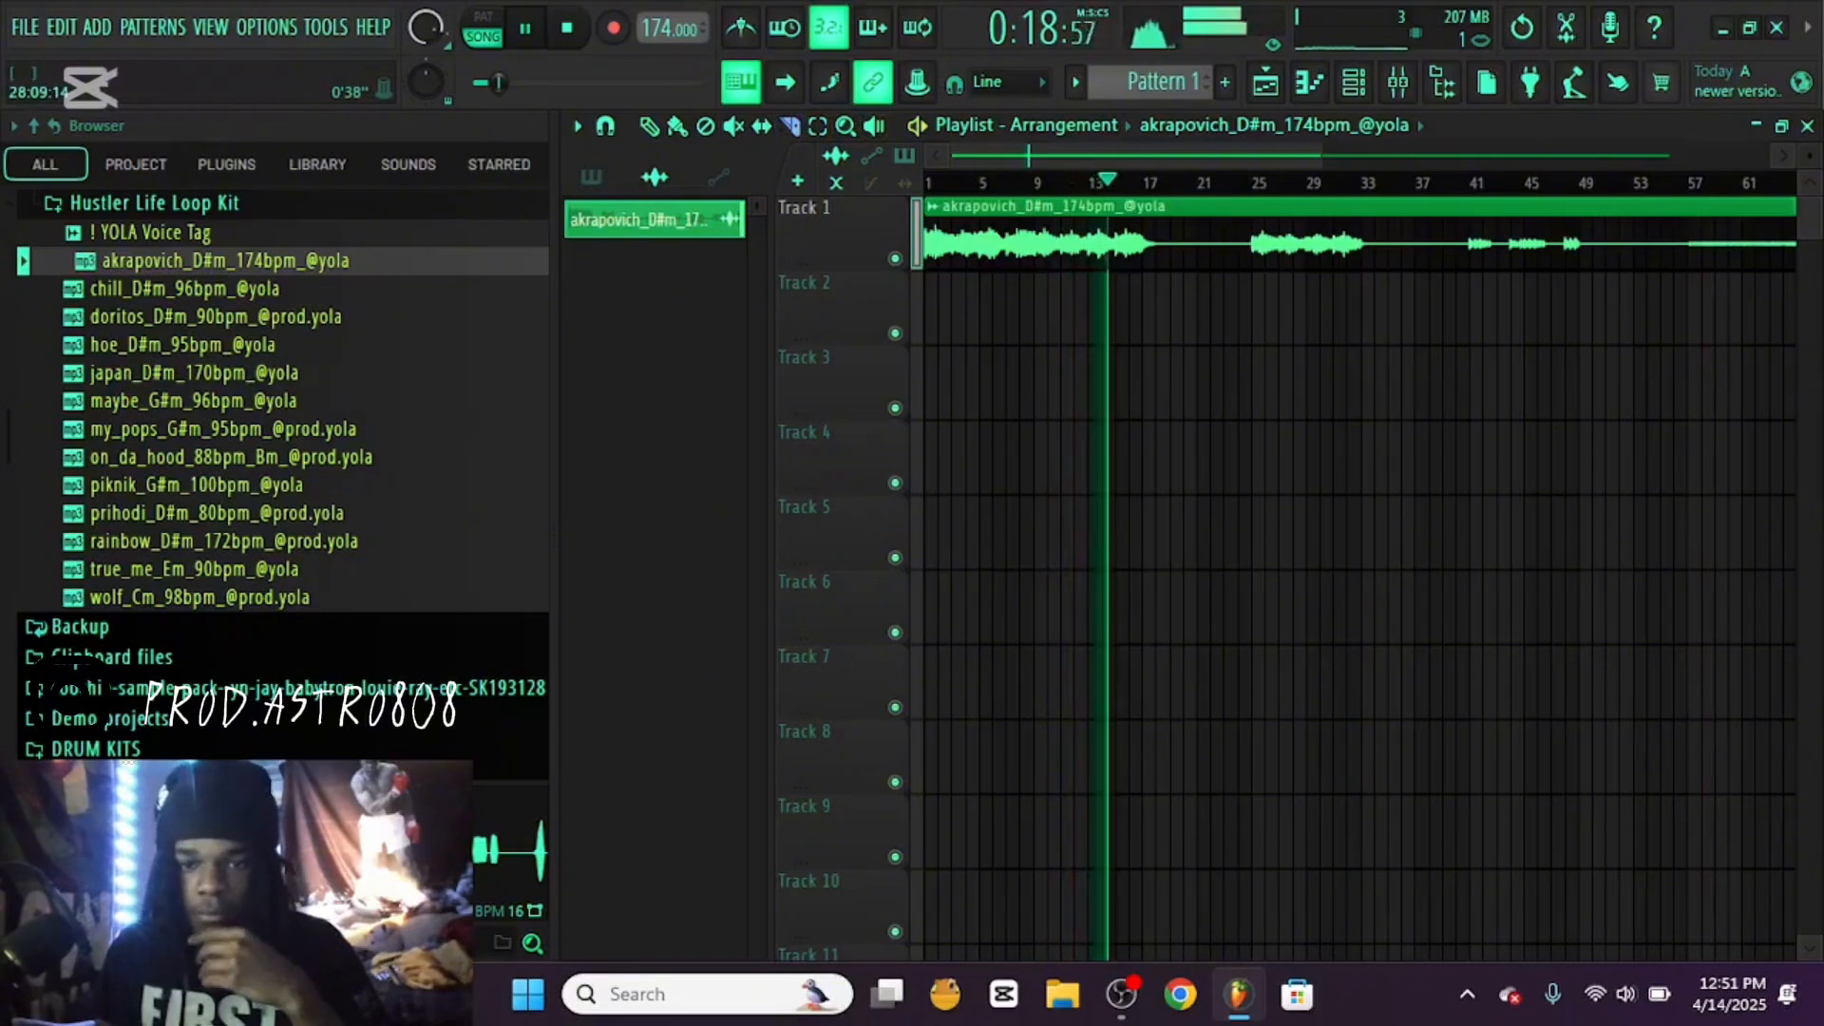
scroll(1274, 532, down, 1)
scroll(1275, 532, down, 1)
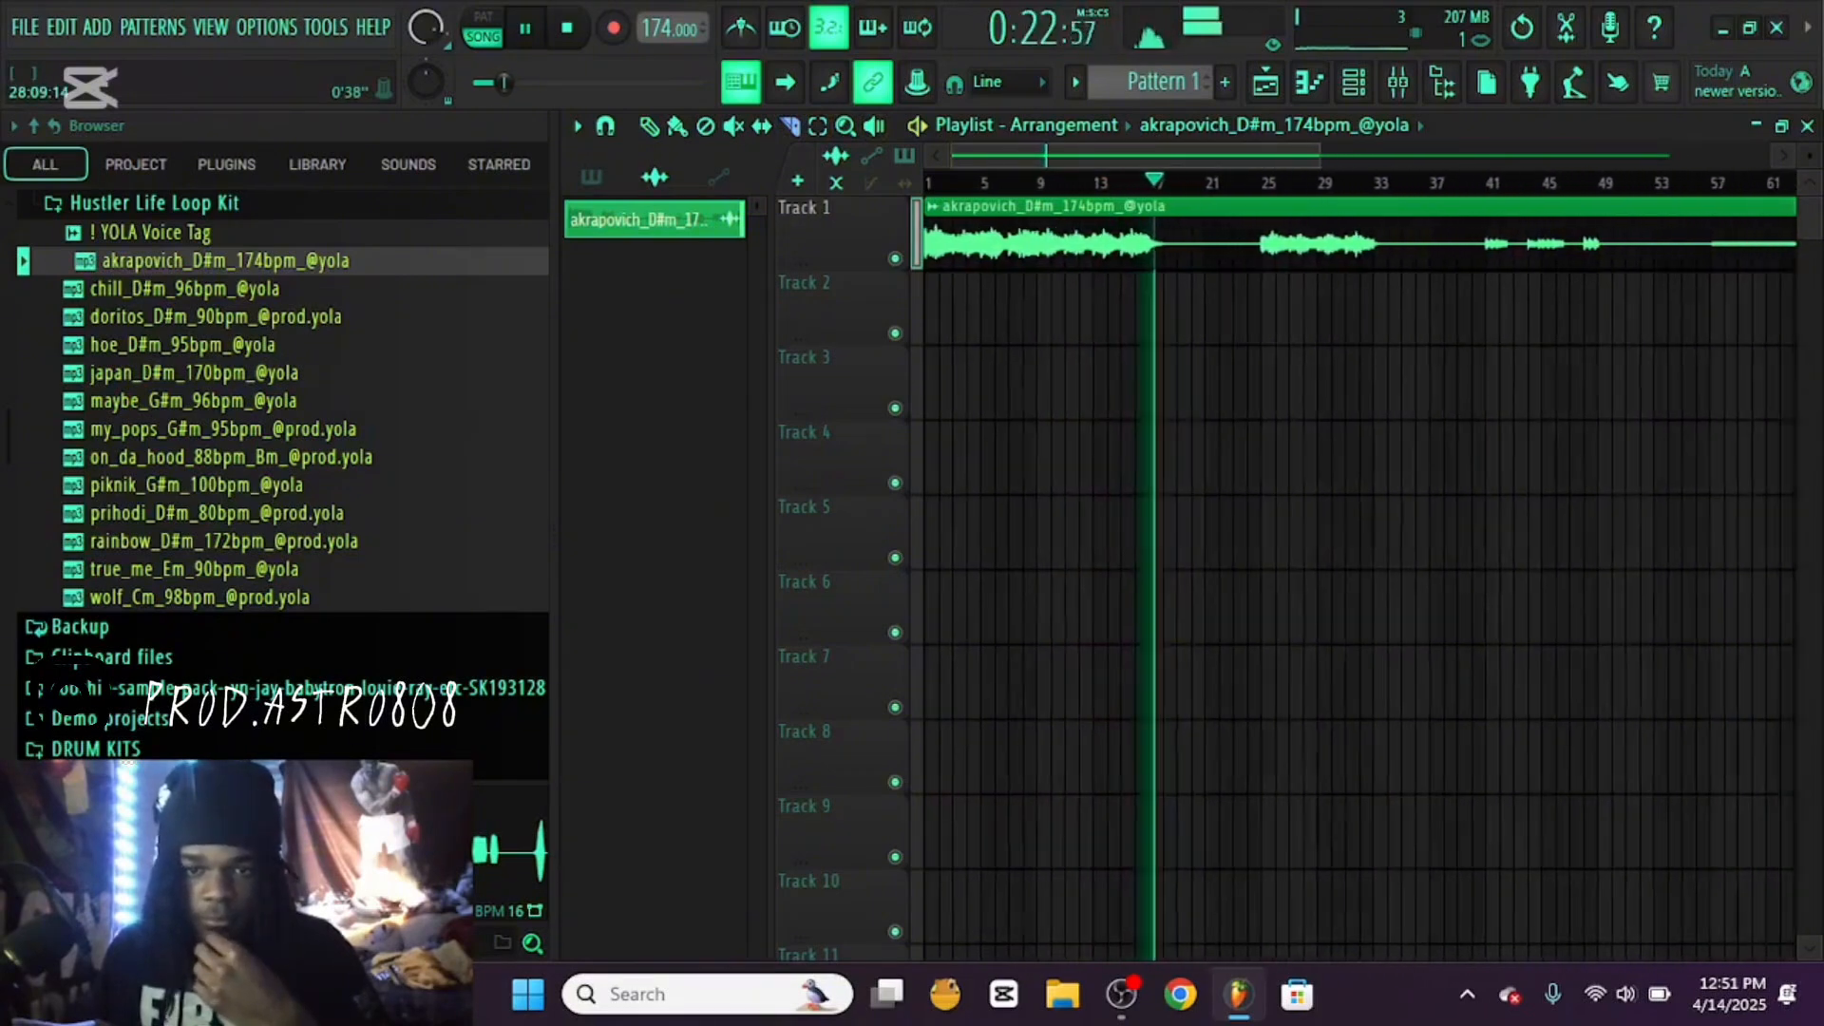
scroll(1274, 532, up, 1)
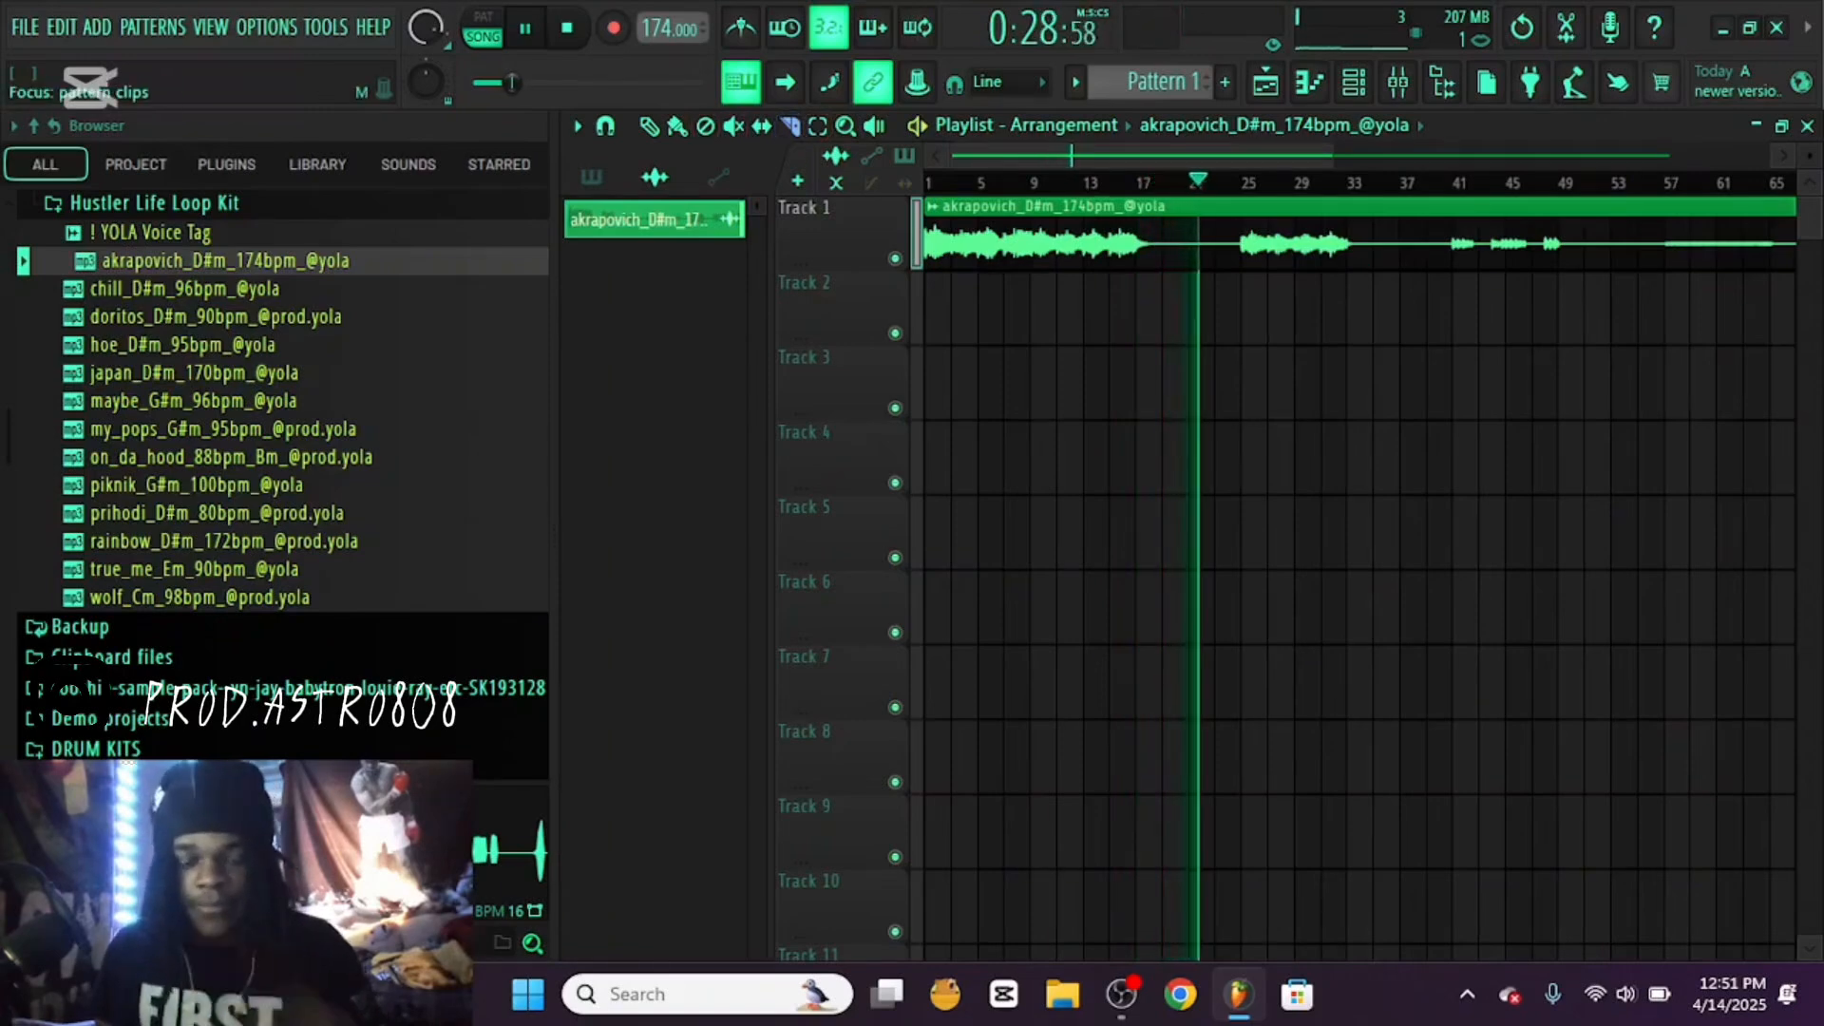
key(space)
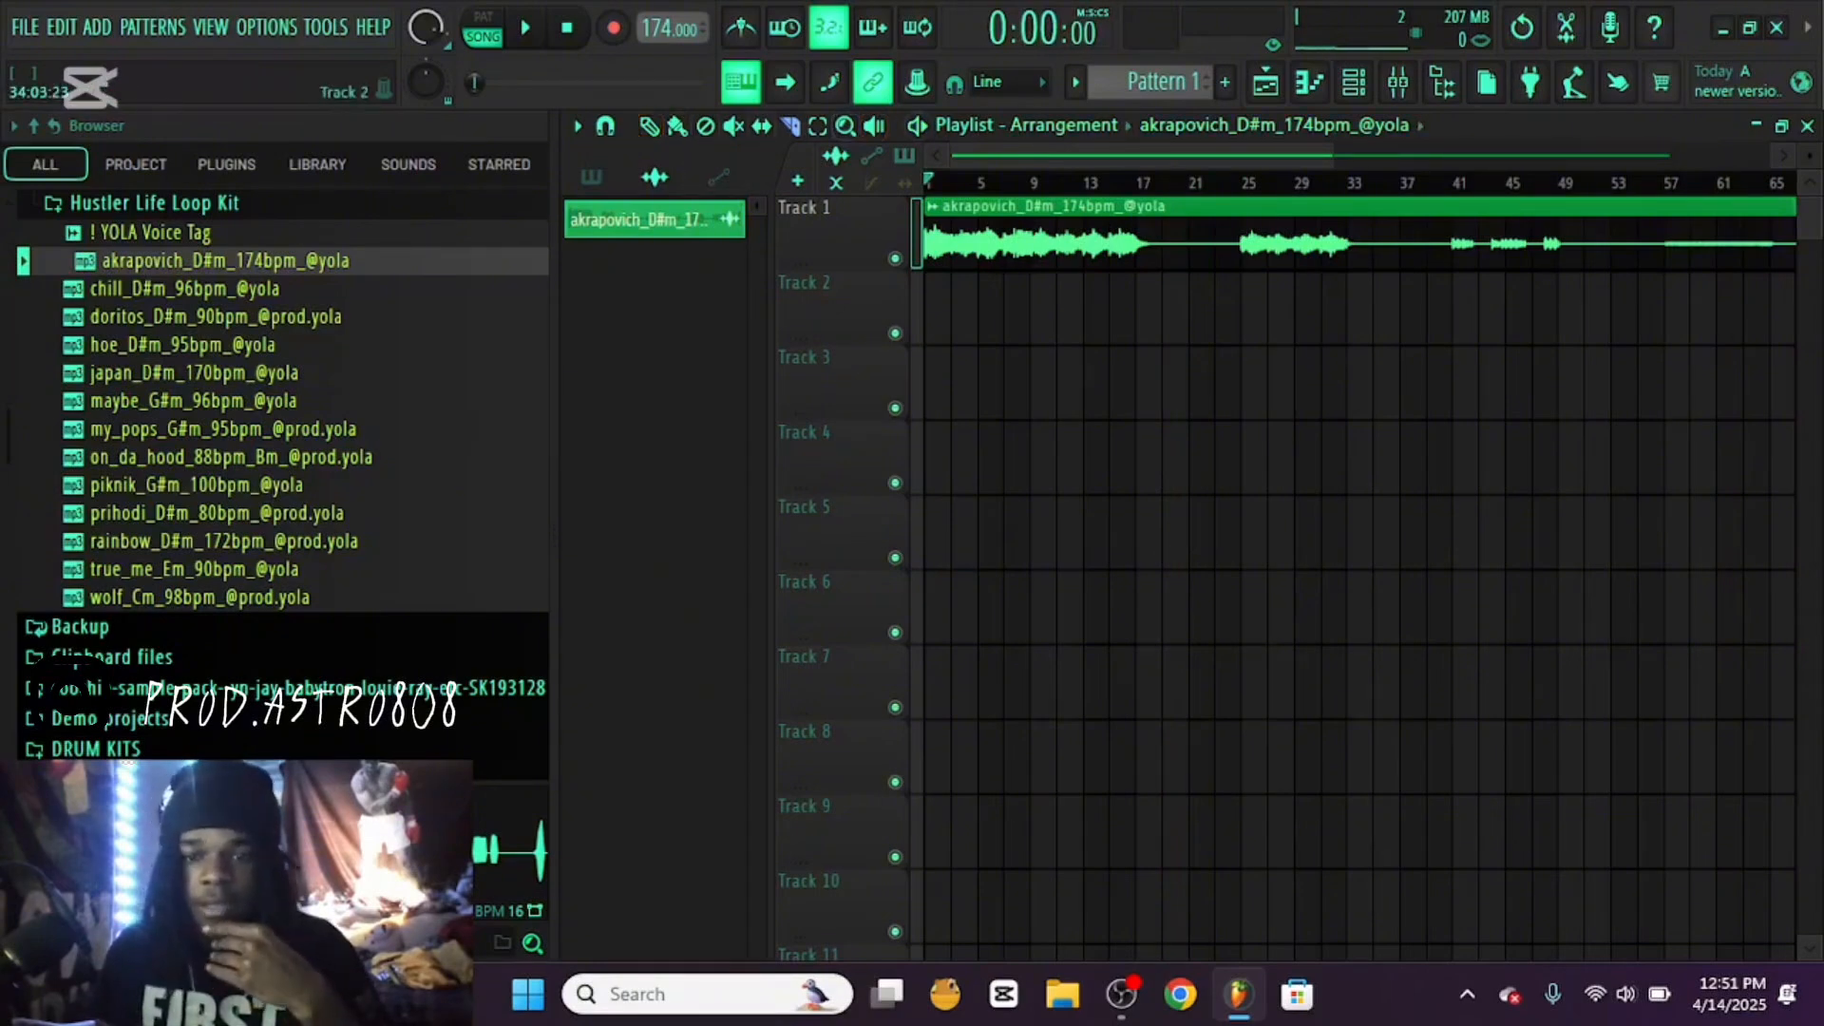
Slice the akrapovich loop down to eight bars on Track 1 and stack another eight-bar section at the start of Track 2
key(p)
mouse_move(1238, 285)
mouse_down()
mouse_move(1238, 201)
mouse_move(960, 237)
mouse_move(1030, 213)
mouse_up()
mouse_move(1135, 280)
mouse_down()
mouse_move(1136, 214)
mouse_move(966, 321)
mouse_move(1032, 352)
mouse_up()
key(p)
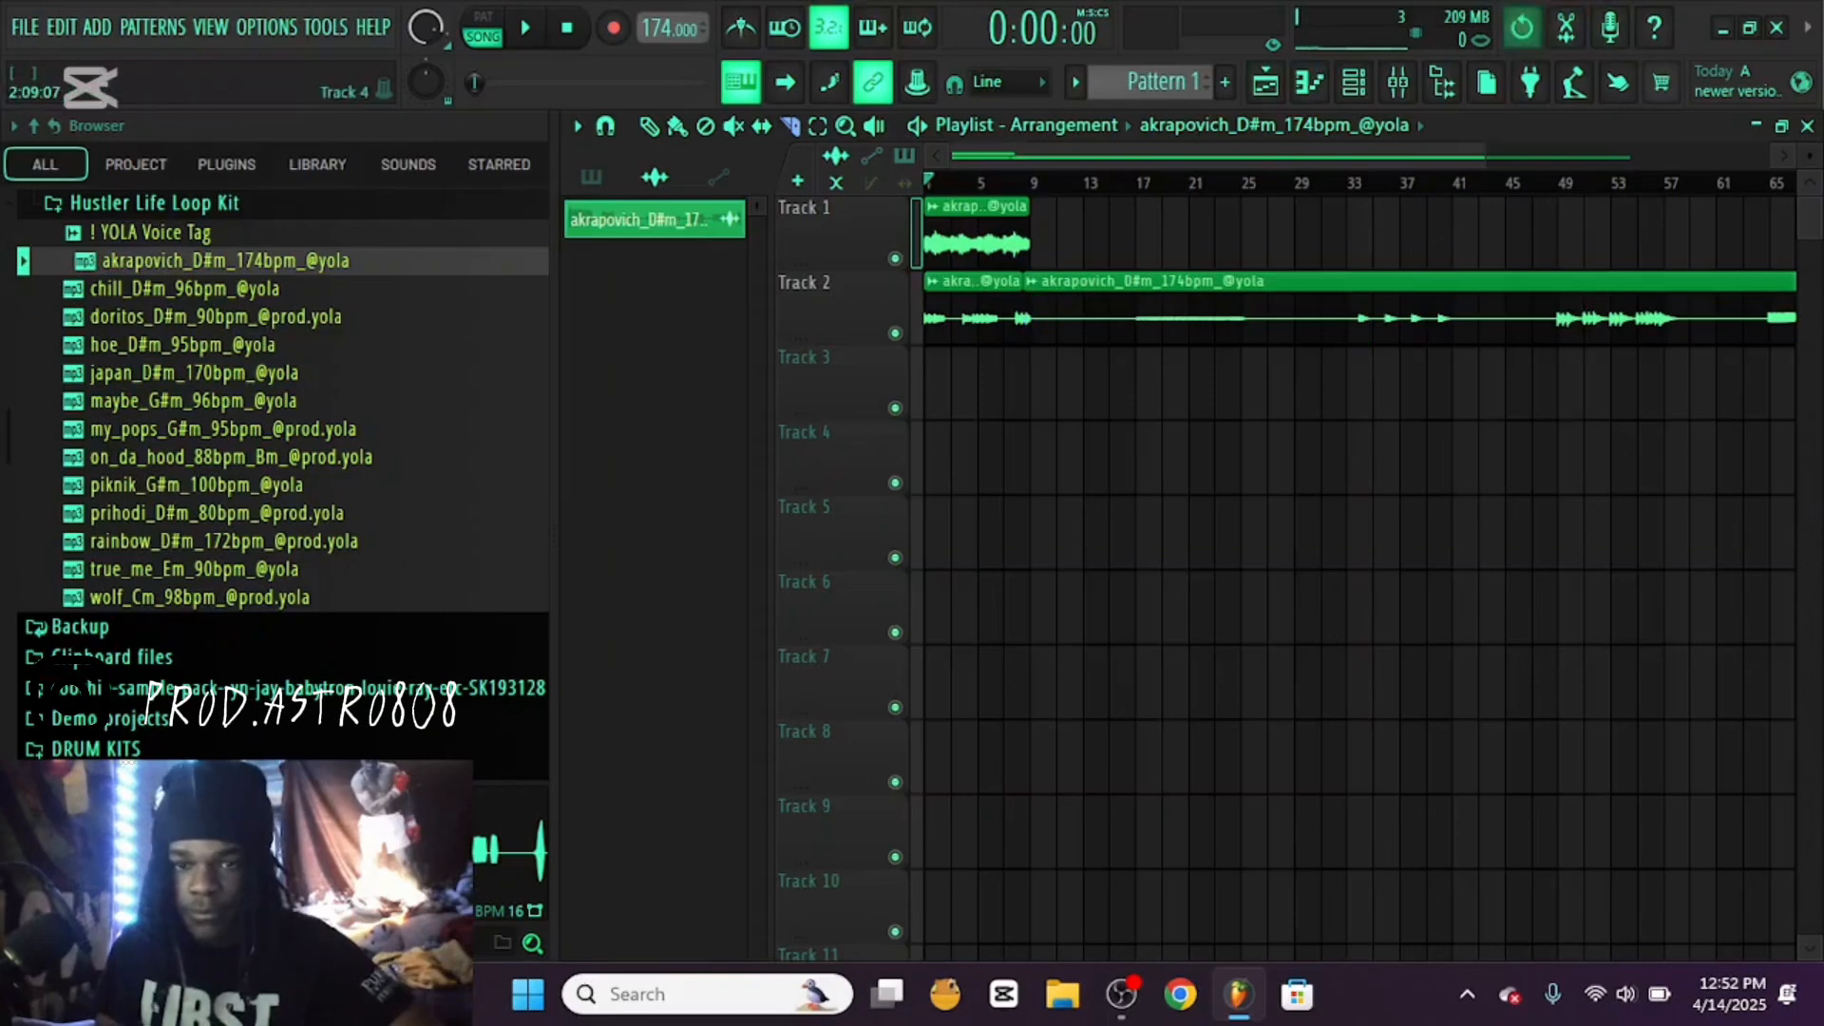
Slice the remaining loop audio into further eight-bar sections and align them at bar 1 on Tracks 3 and 4
click(1522, 28)
drag(1030, 266, 1030, 348)
drag(1136, 266, 1030, 423)
key(p)
key(c)
key(ctrl+z)
drag(1030, 353, 1030, 423)
drag(1136, 390, 1030, 496)
key(p)
Slice off the next eight-bar section of the akrapovich loop and align the remaining audio with bar 1, filling Tracks 5 and 6
key(space)
key(space)
key(c)
mouse_move(1135, 424)
mouse_down()
mouse_move(1135, 496)
mouse_move(967, 543)
mouse_move(1030, 573)
mouse_up()
key(e)
mouse_move(1144, 518)
mouse_down()
mouse_move(1145, 573)
mouse_move(1047, 542)
mouse_move(938, 617)
mouse_up()
key(ctrl+z)
key(p)
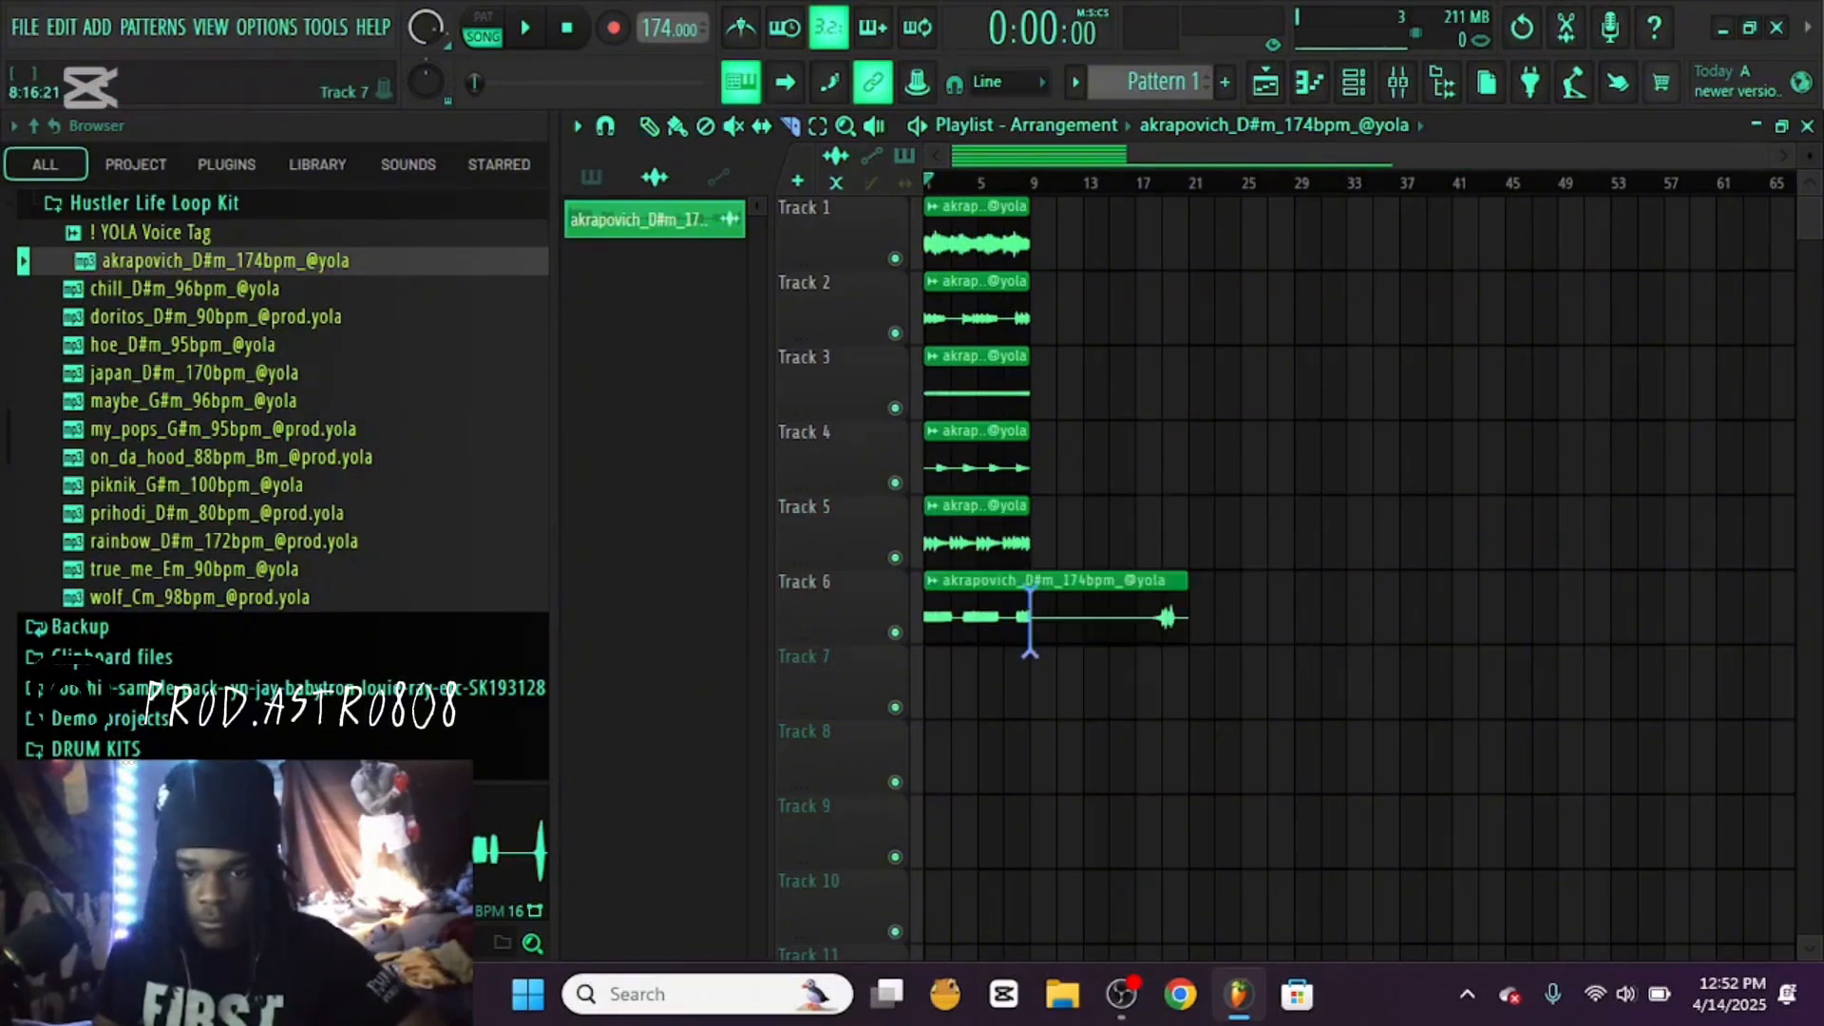
Cut the Track 6 clip at bar 9 and delete the leftover audio after it
drag(1030, 653, 1030, 658)
key(p)
right_click(1092, 613)
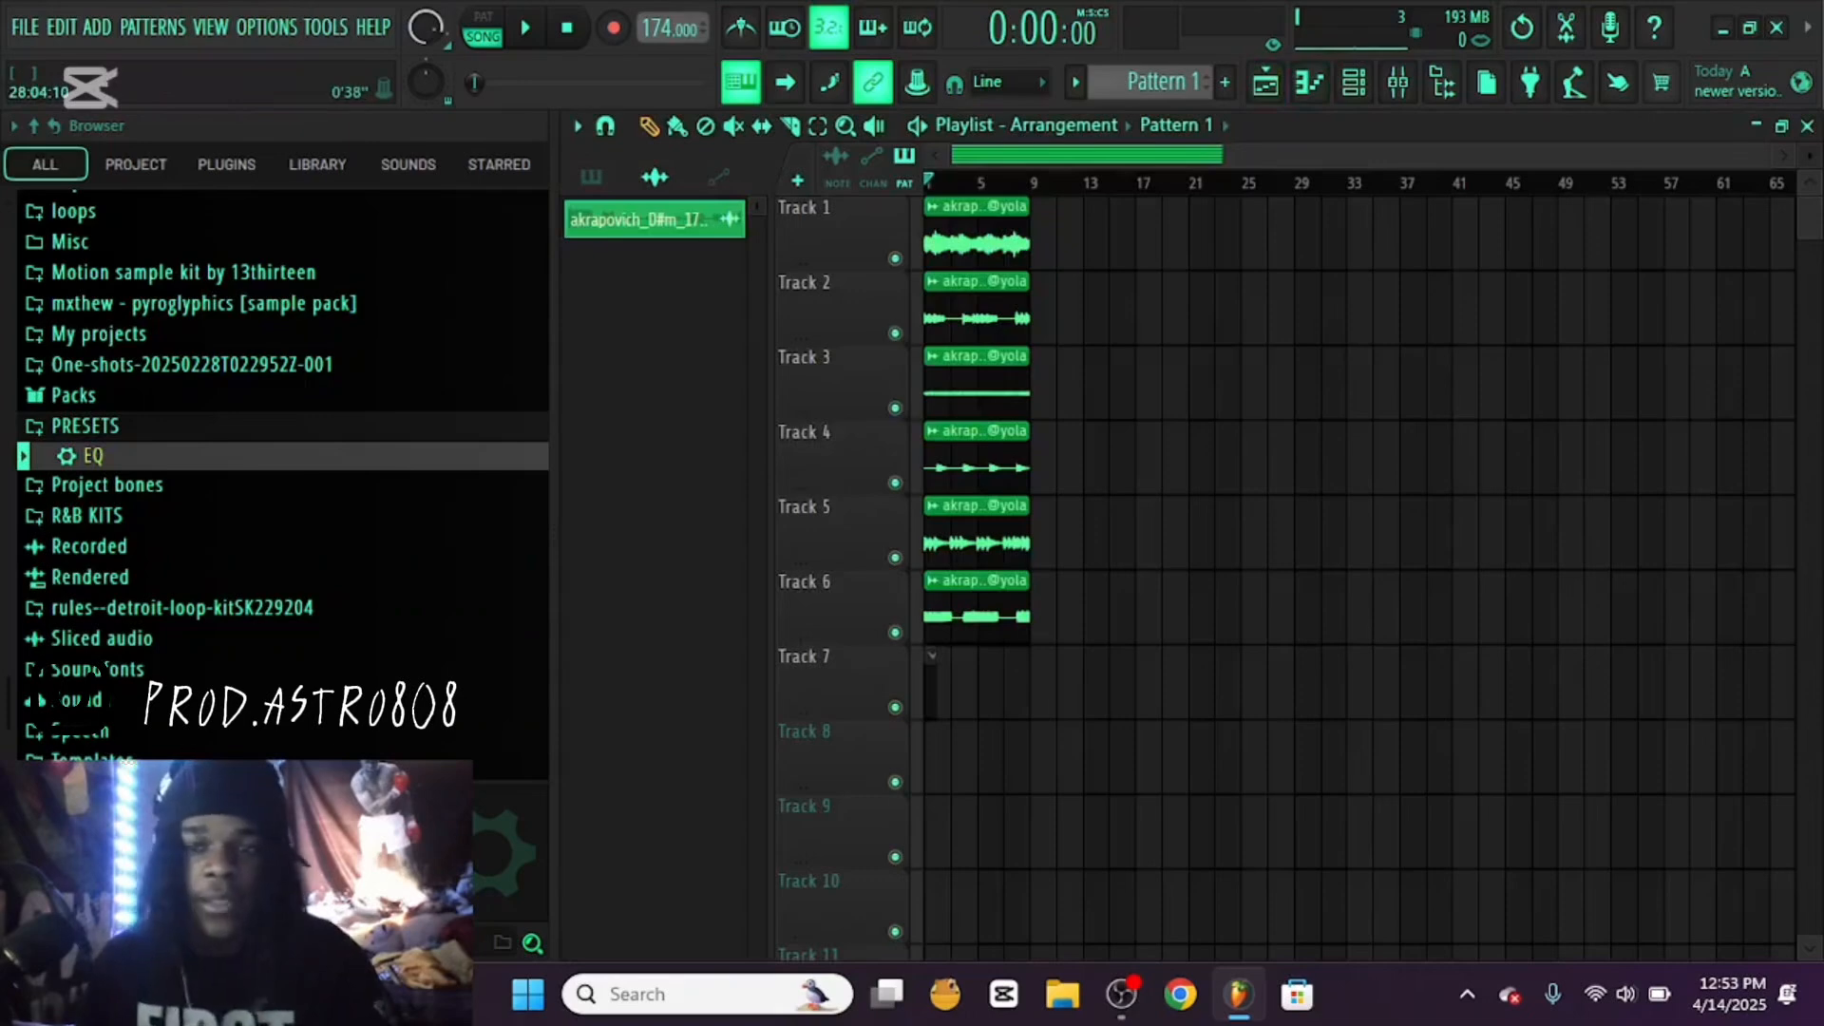
Collapse the PRESETS folder and route the akrapovich audio clip to mixer track 1, the insert carrying the EQ
click(1398, 82)
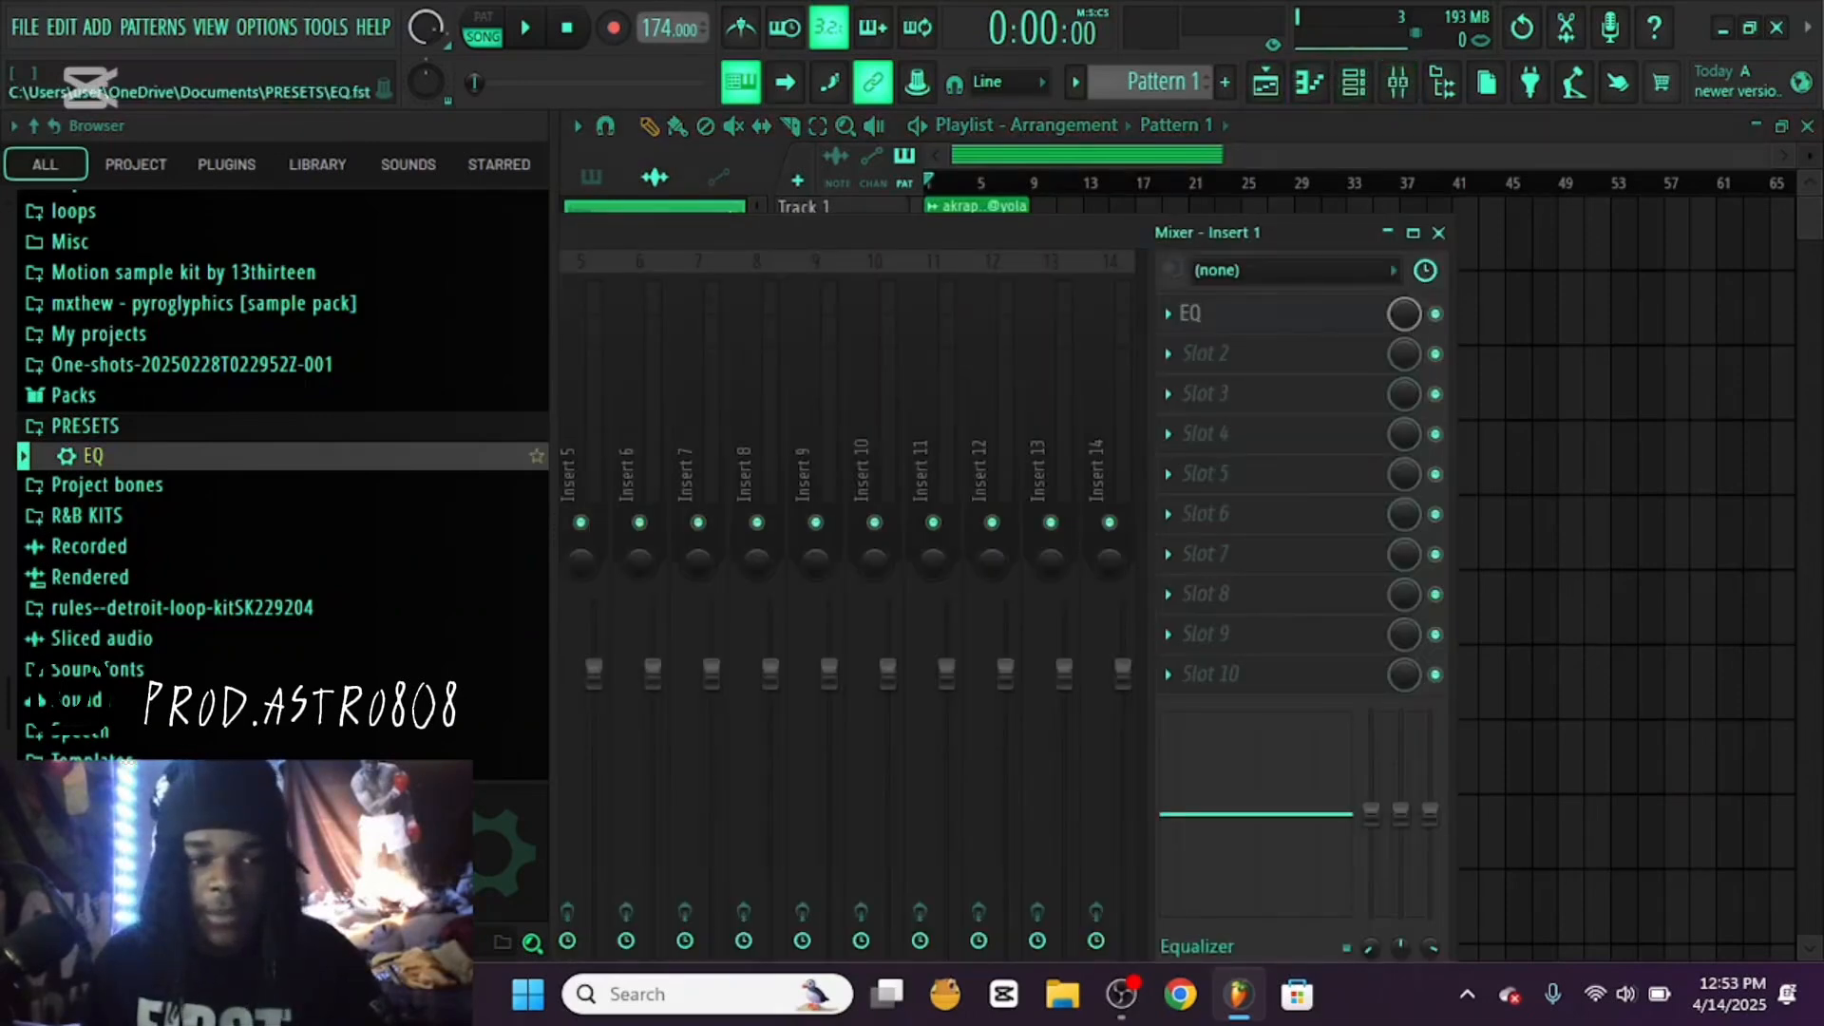
click(86, 426)
drag(722, 234, 1155, 255)
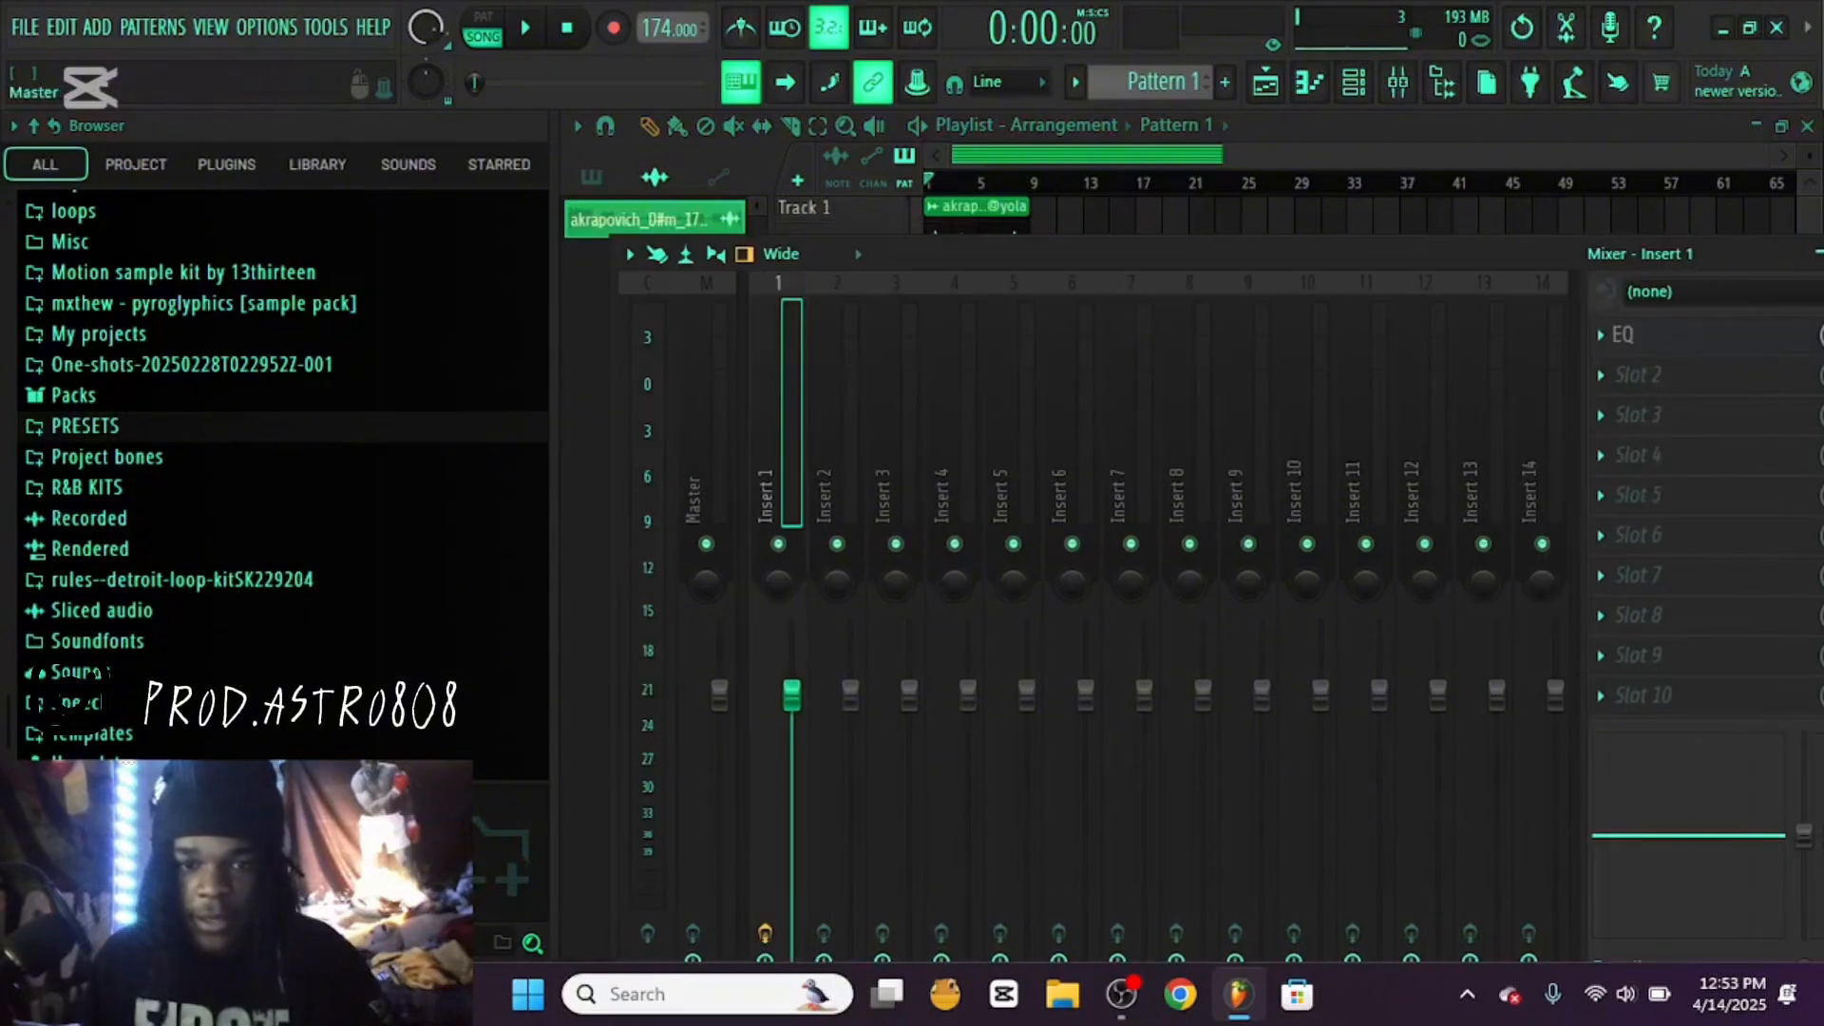
drag(1365, 254, 1061, 241)
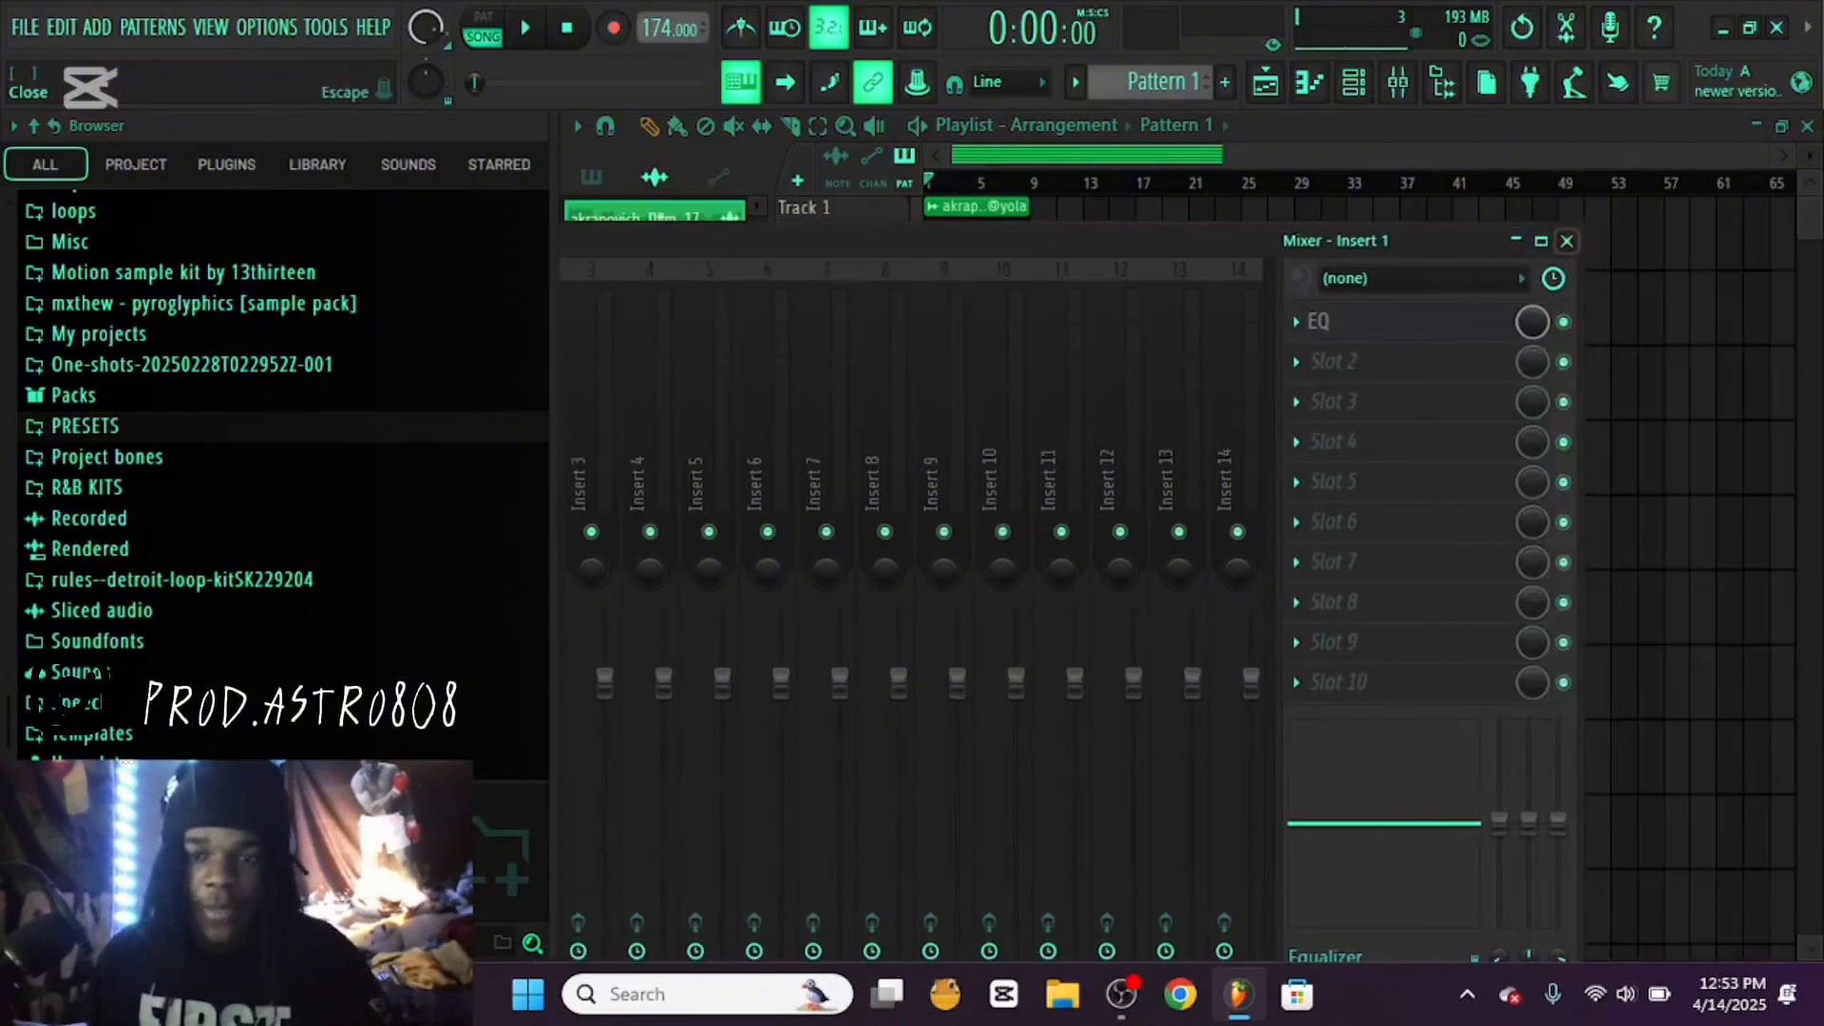
click(1567, 240)
double_click(979, 239)
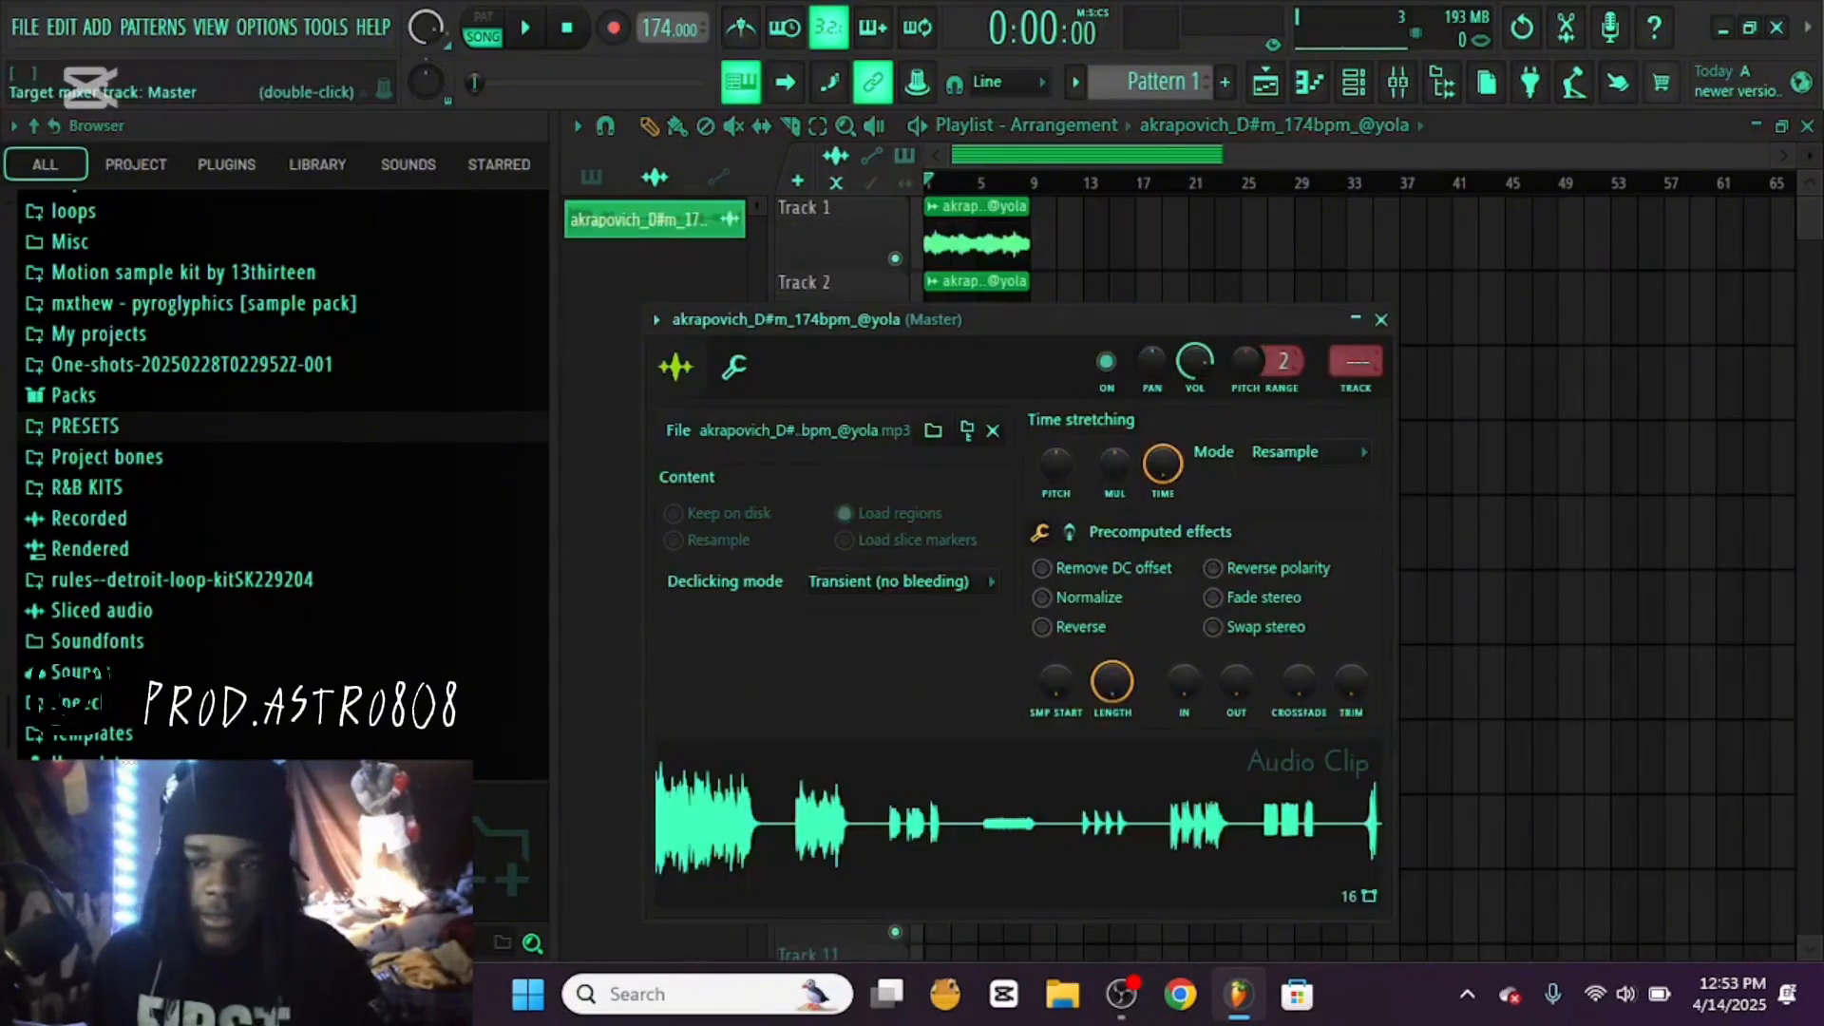
click(1381, 320)
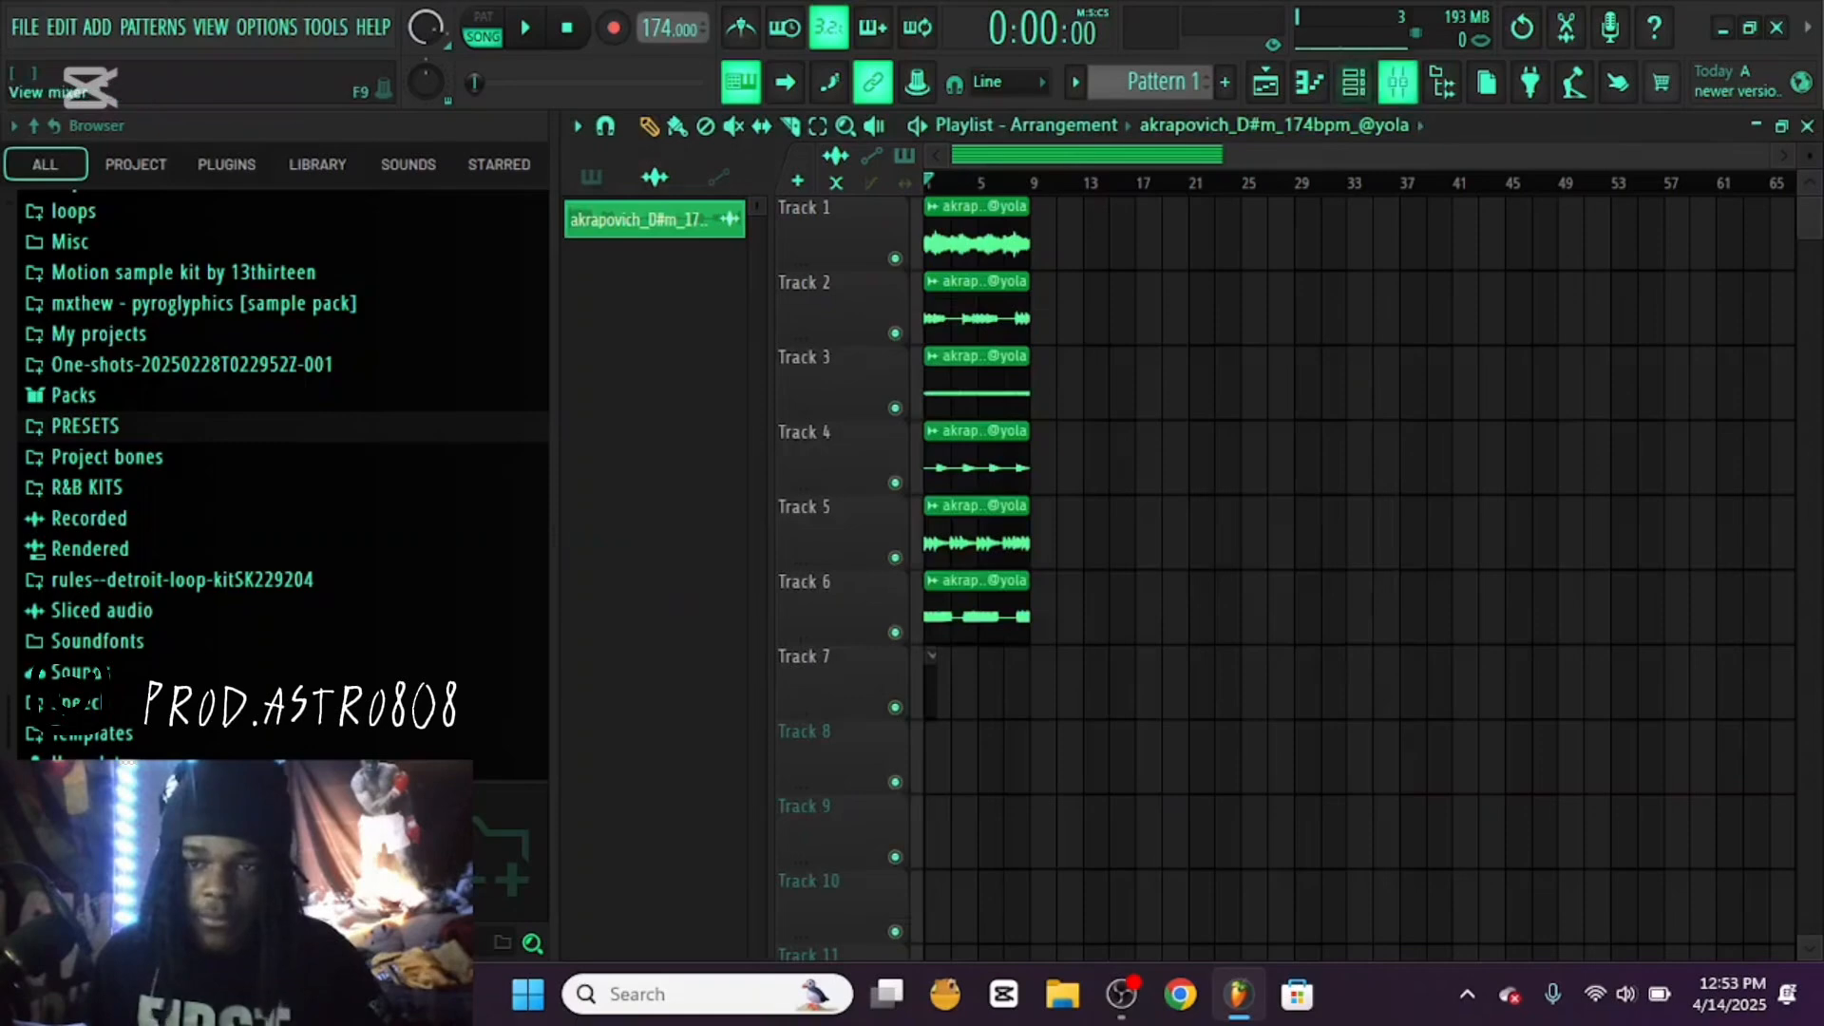
Play the loop with the mixer open and lower the Insert 1 volume to about -2.2 dB
click(1398, 83)
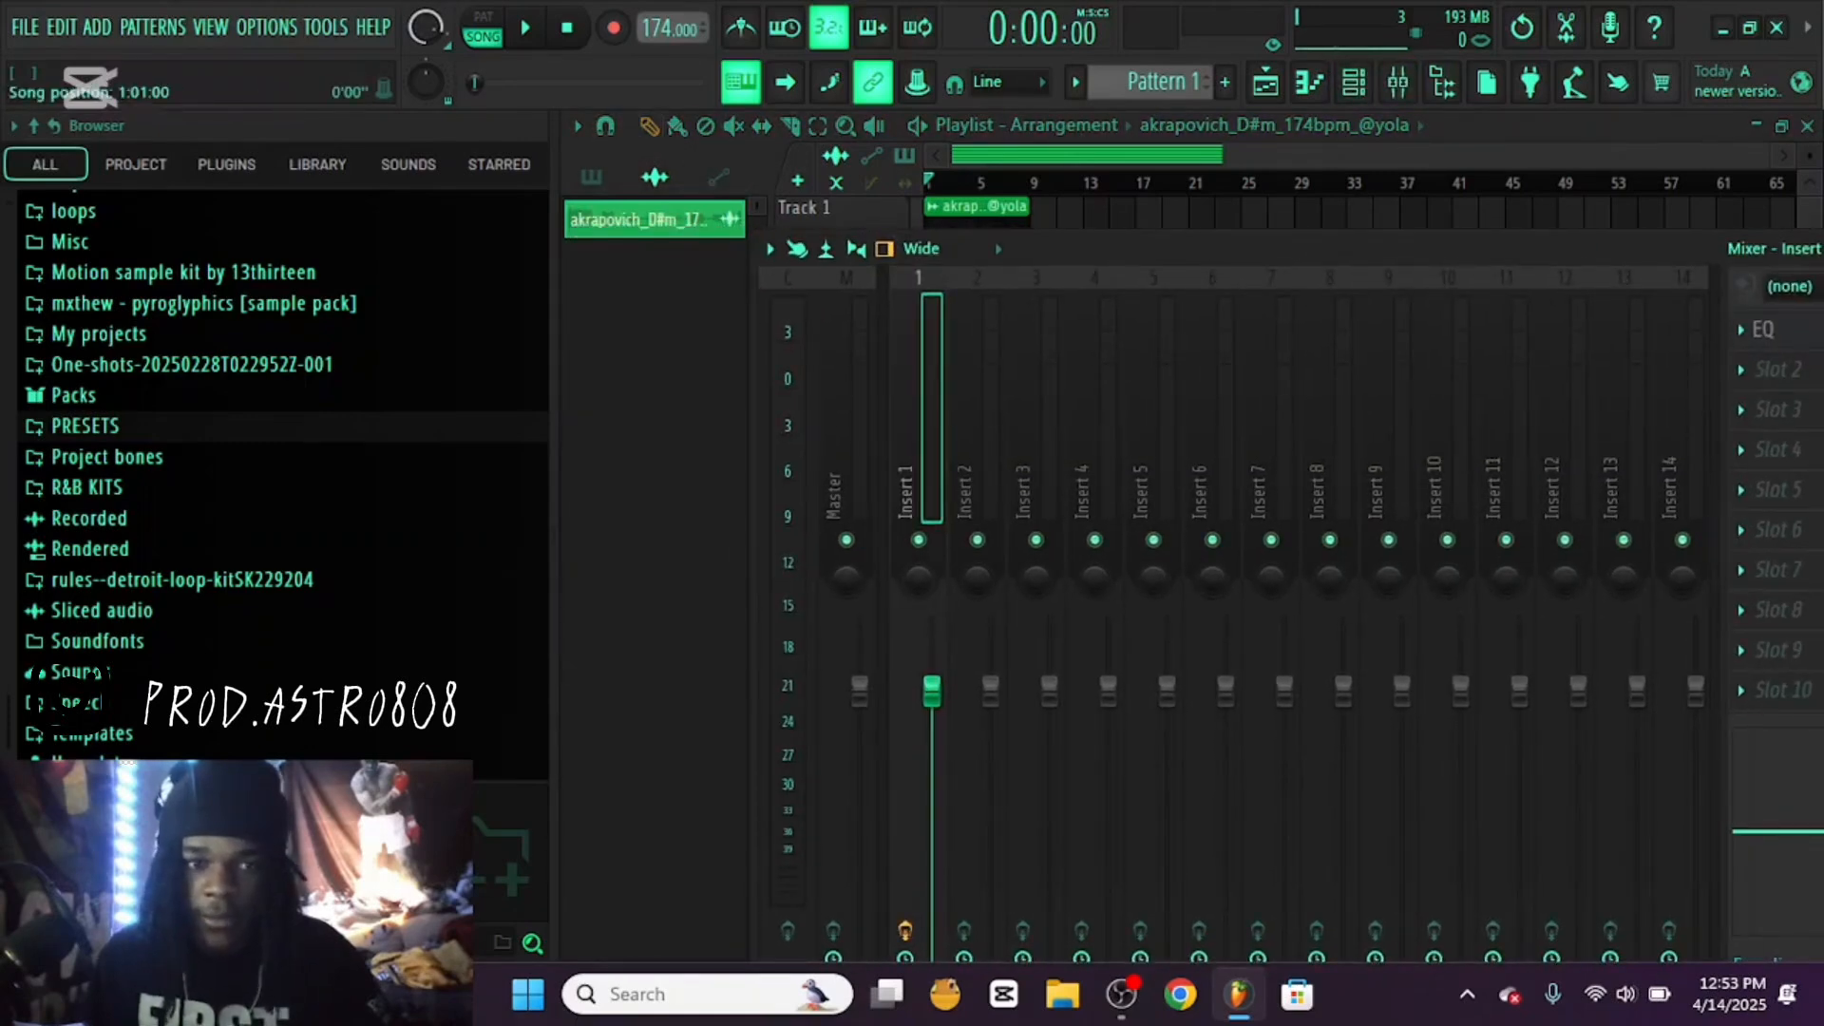
key(space)
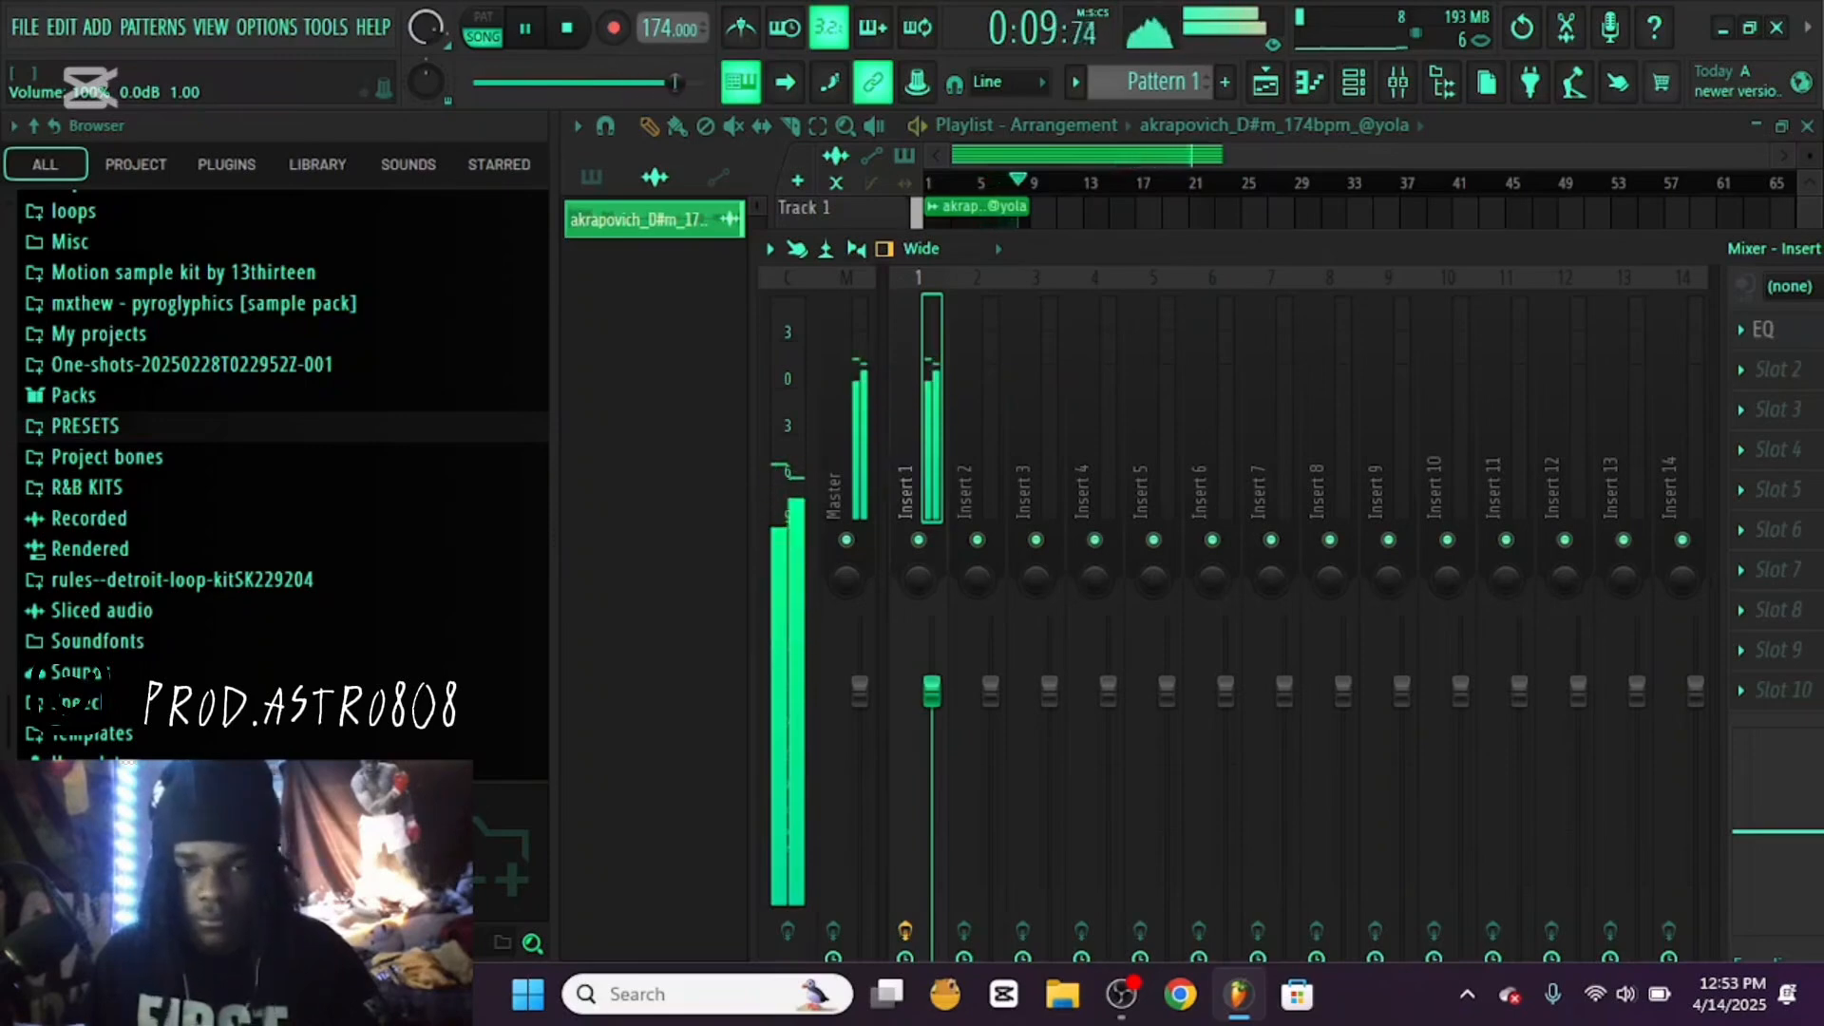
key(space)
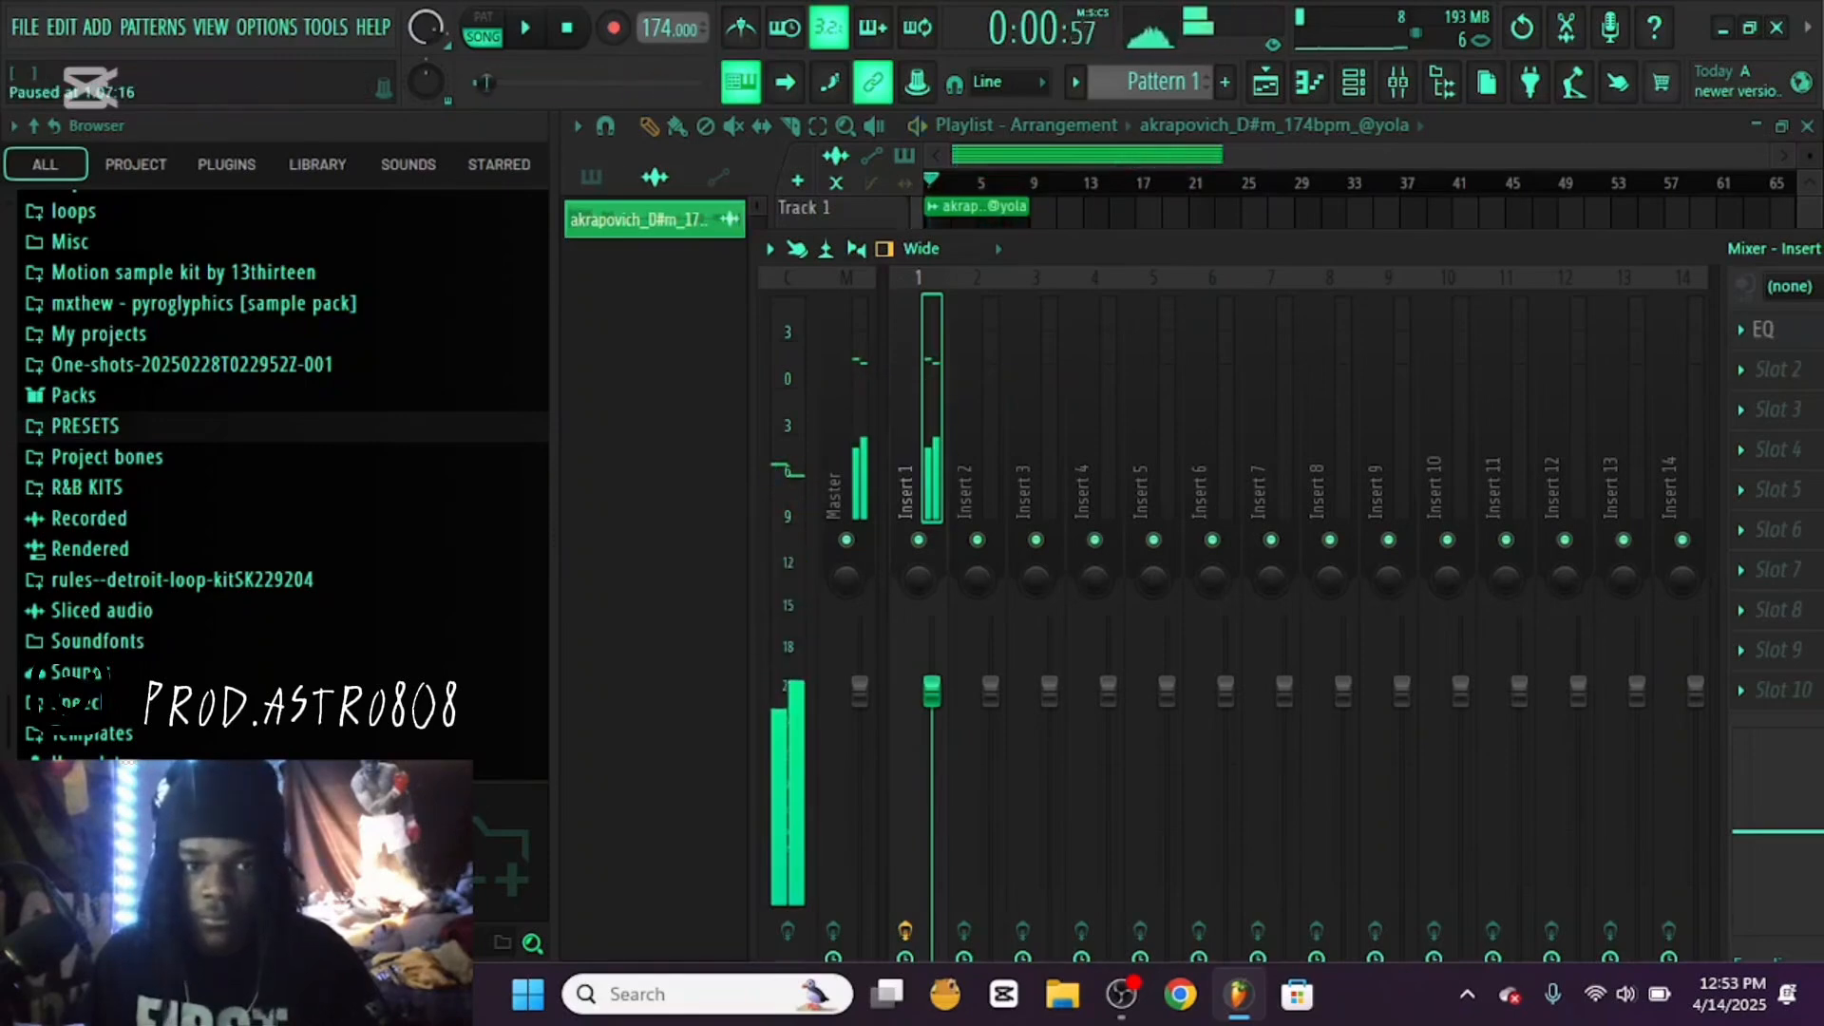
drag(932, 692, 932, 700)
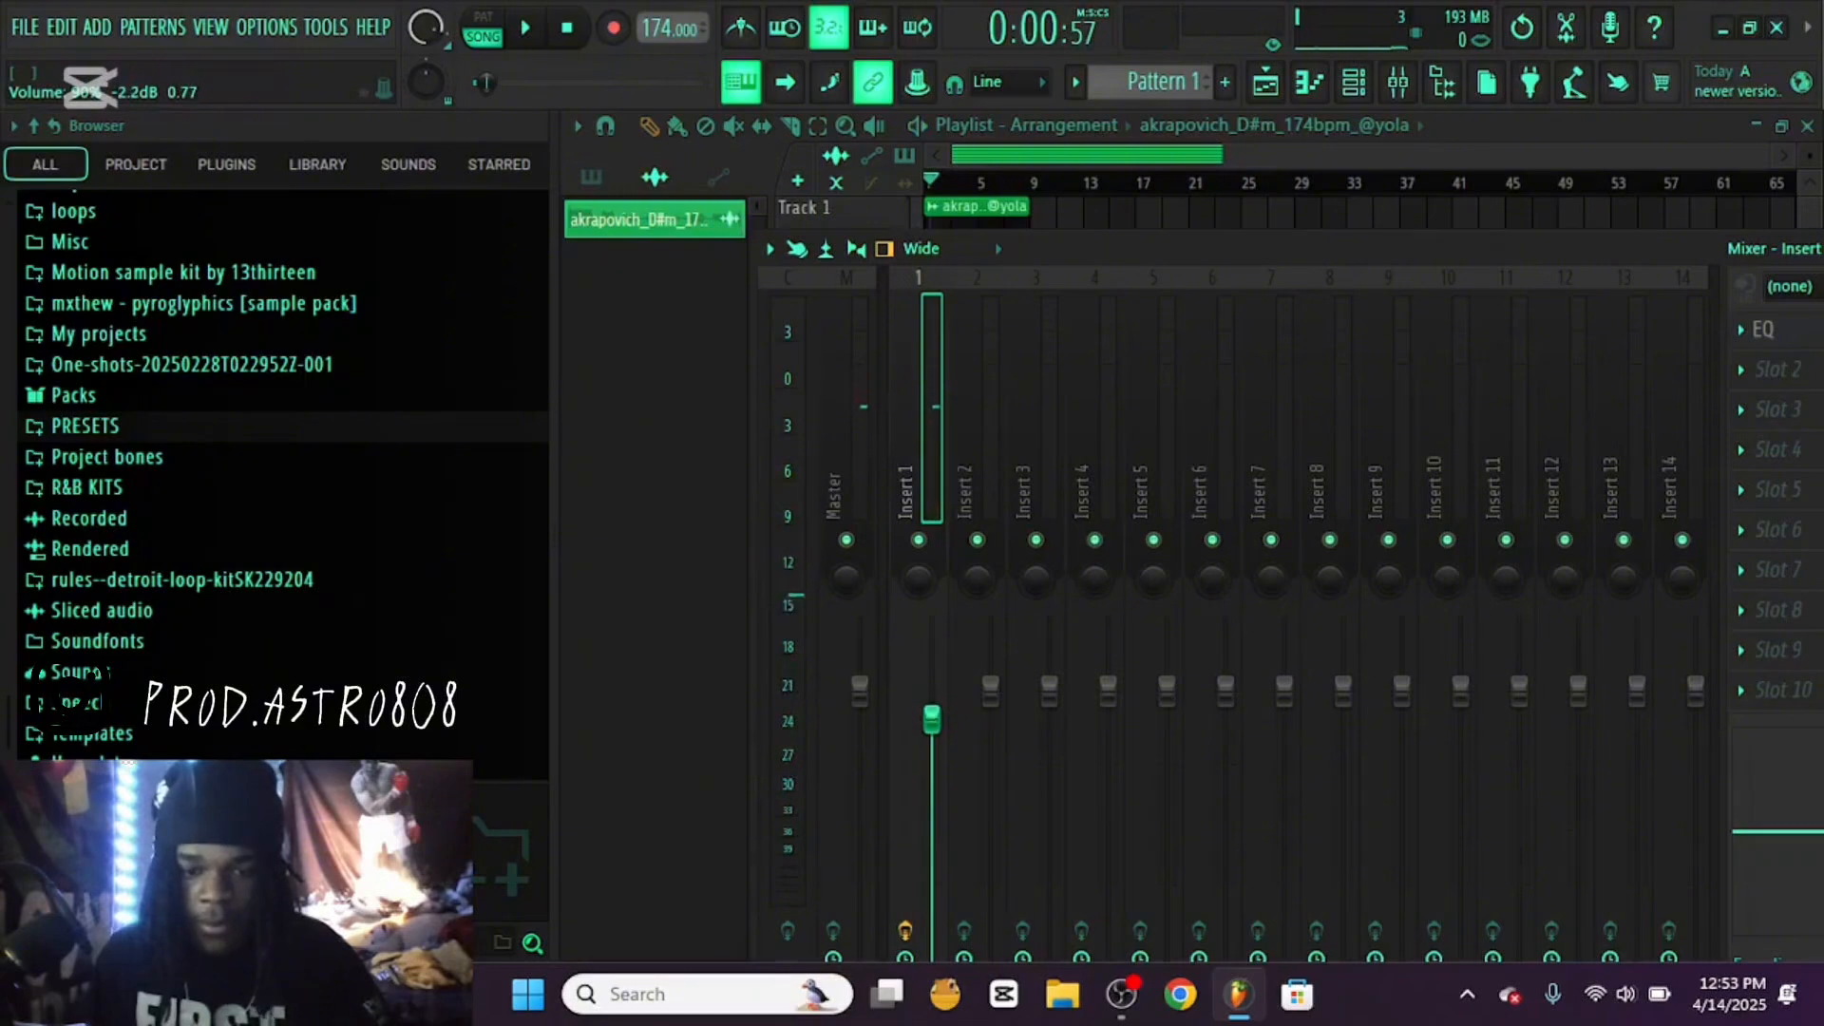
Add Fruity Soft Clipper to slot 10 of the Master track, then close the plugin and the mixer
click(860, 691)
drag(1095, 248, 905, 217)
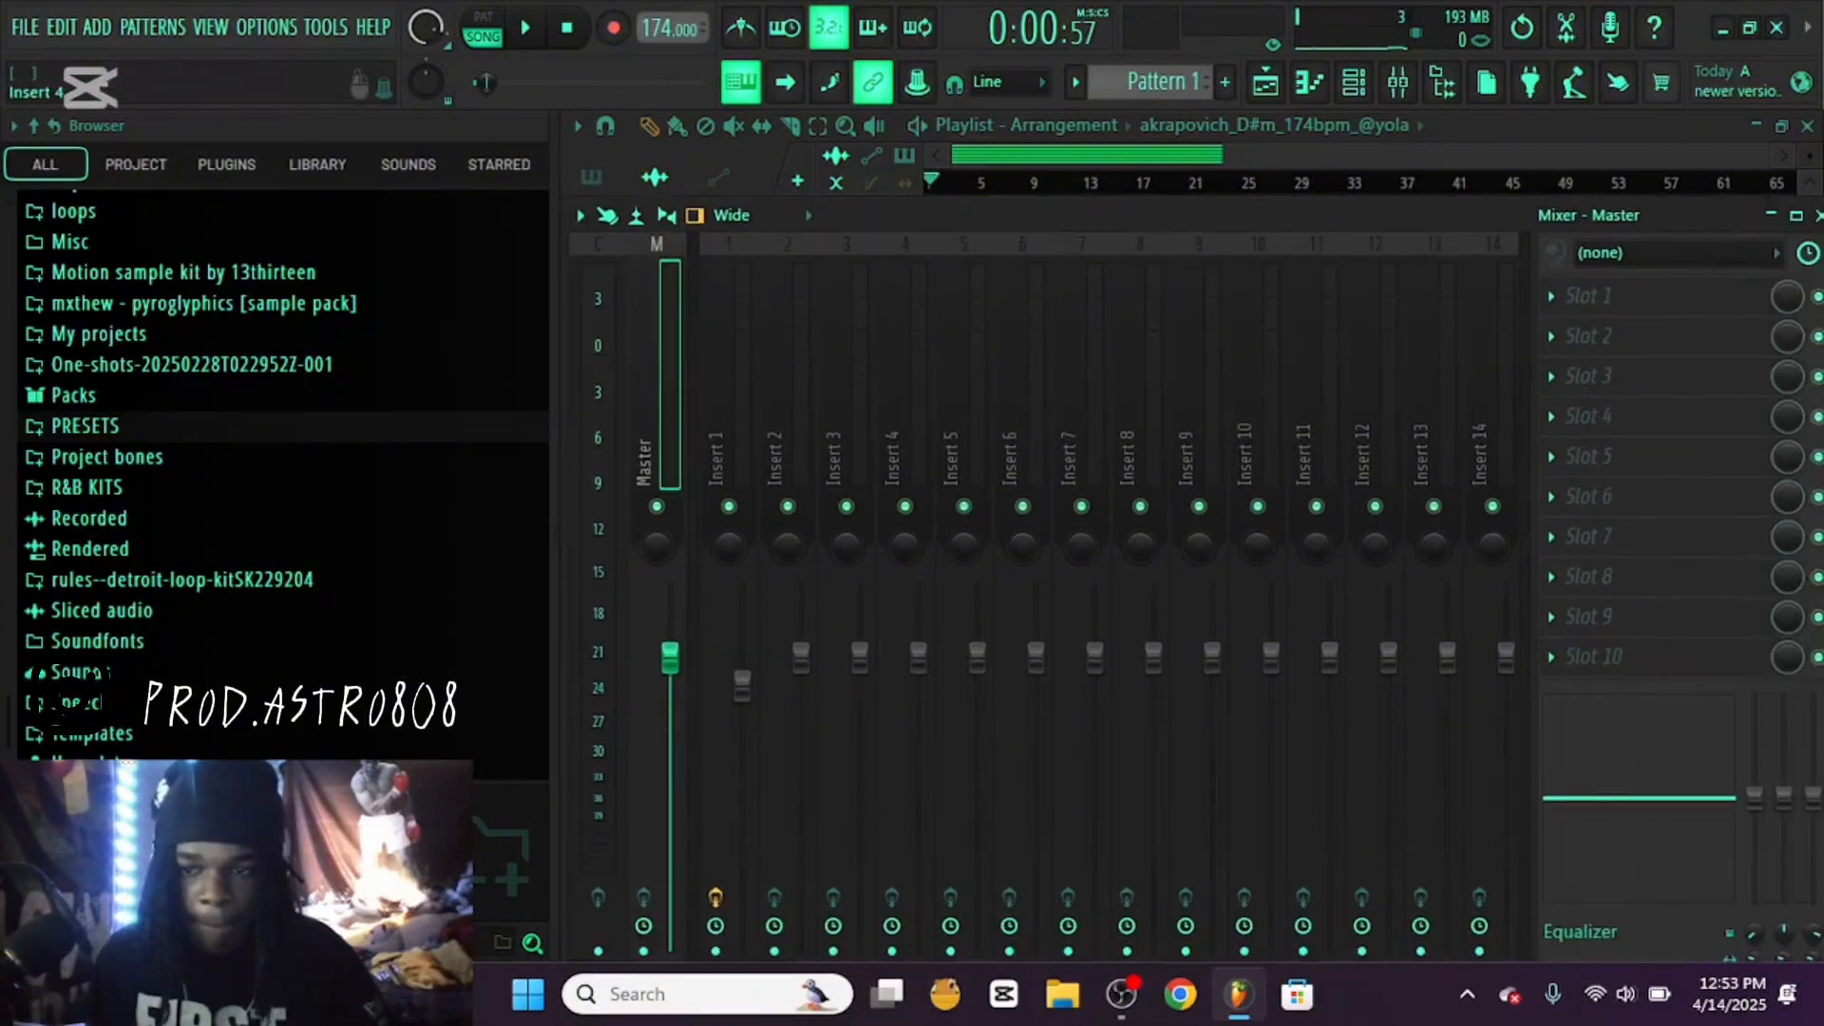
click(1550, 658)
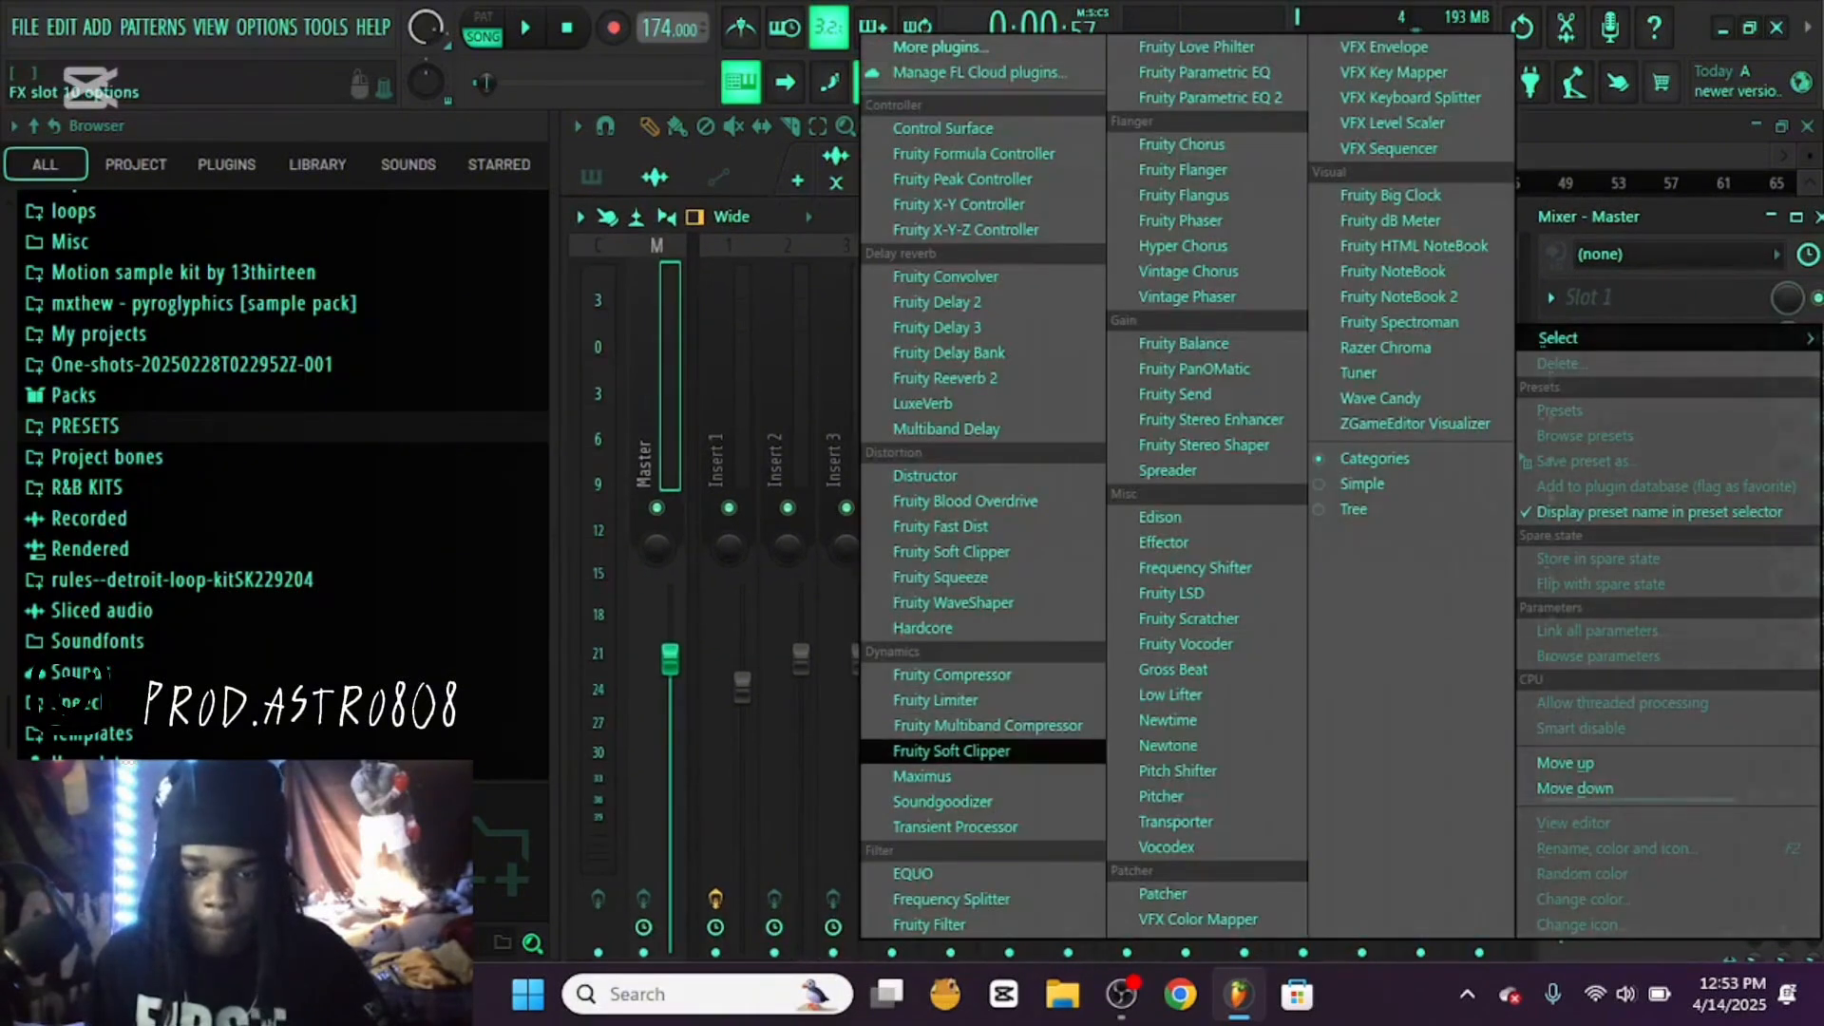
click(951, 751)
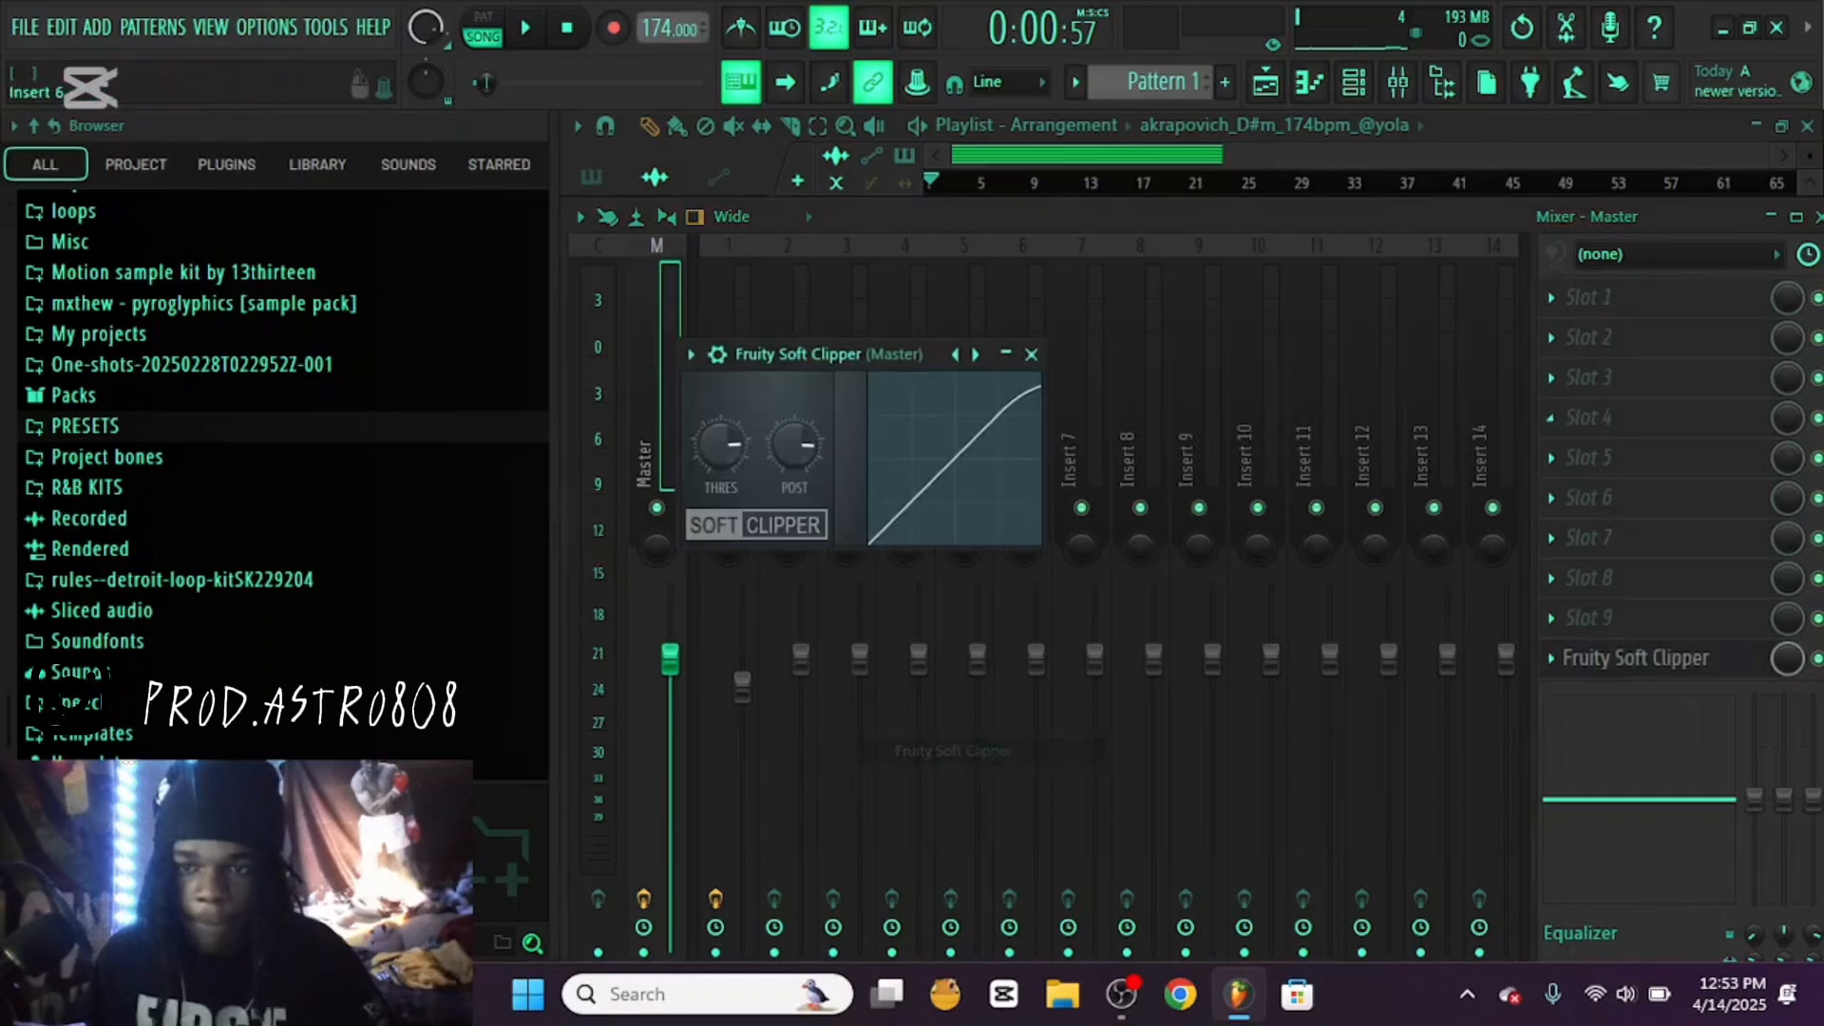
click(1031, 354)
drag(1616, 216, 1409, 213)
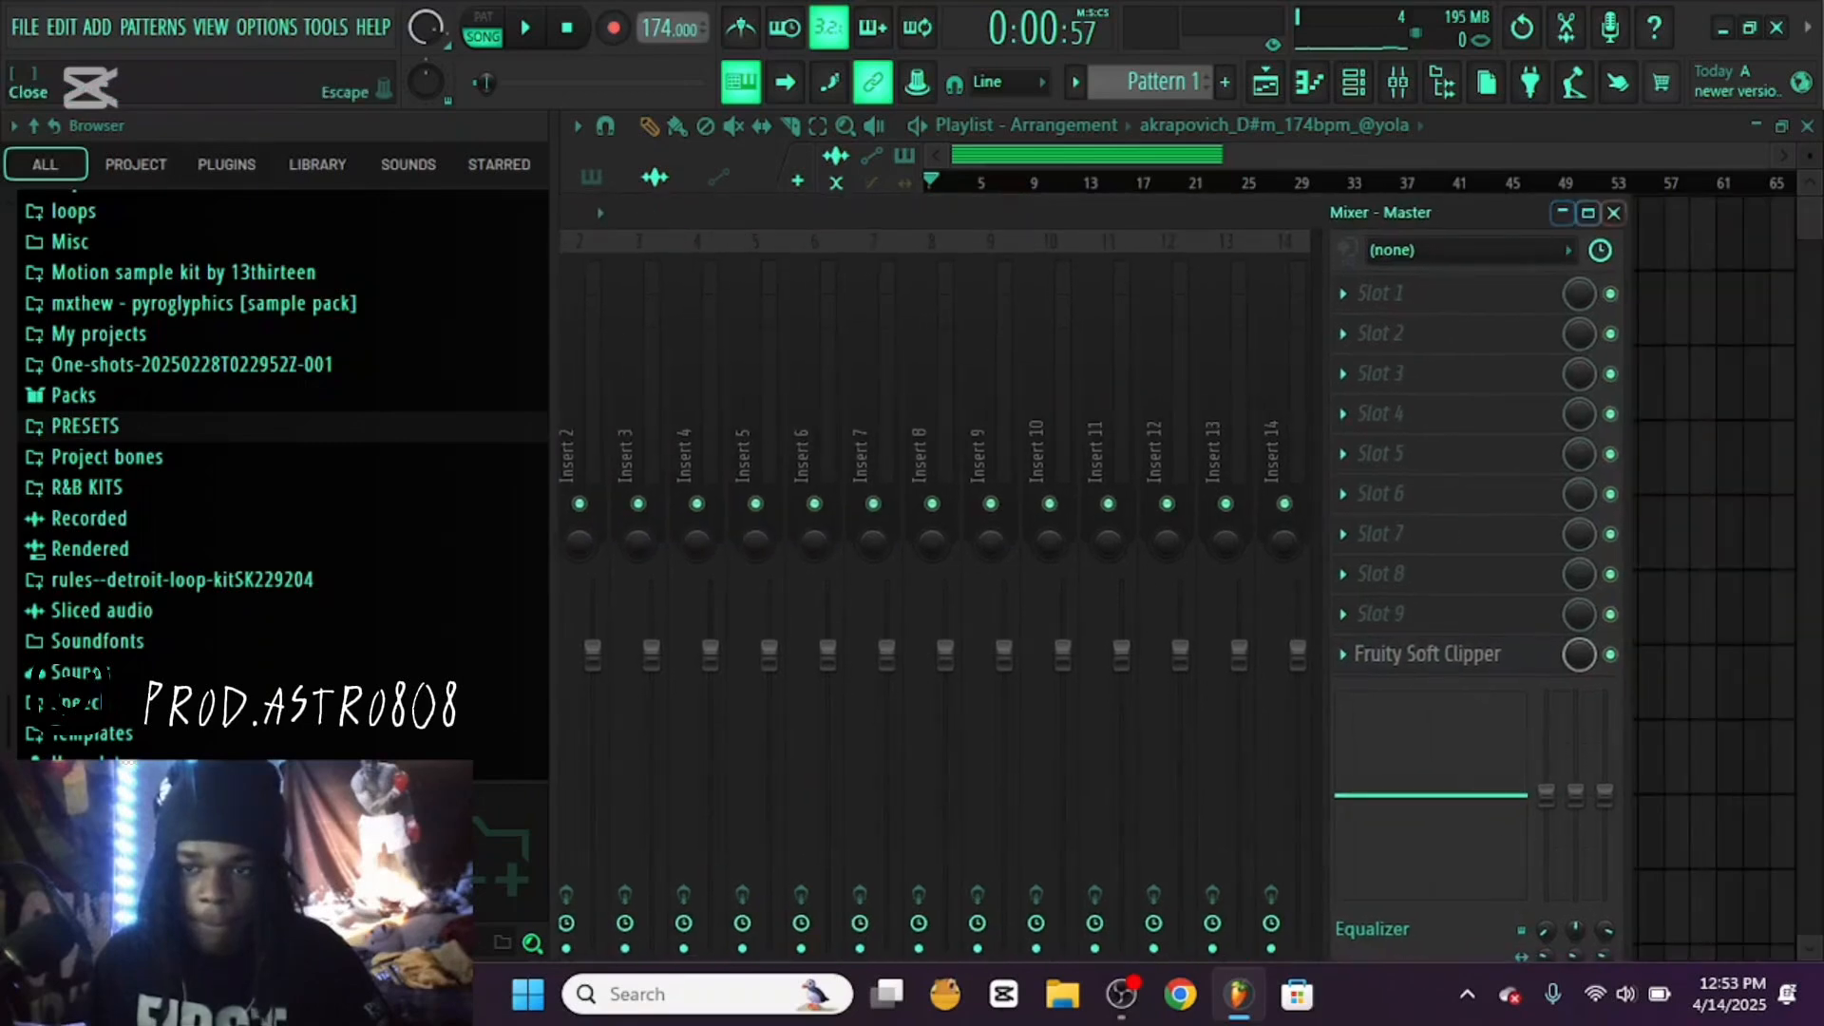
click(1613, 212)
Show the channel rack and browse the IIINFINITE DRUM BUNDLE to the Claps folder of The Multiverse Drum Kit
click(1354, 82)
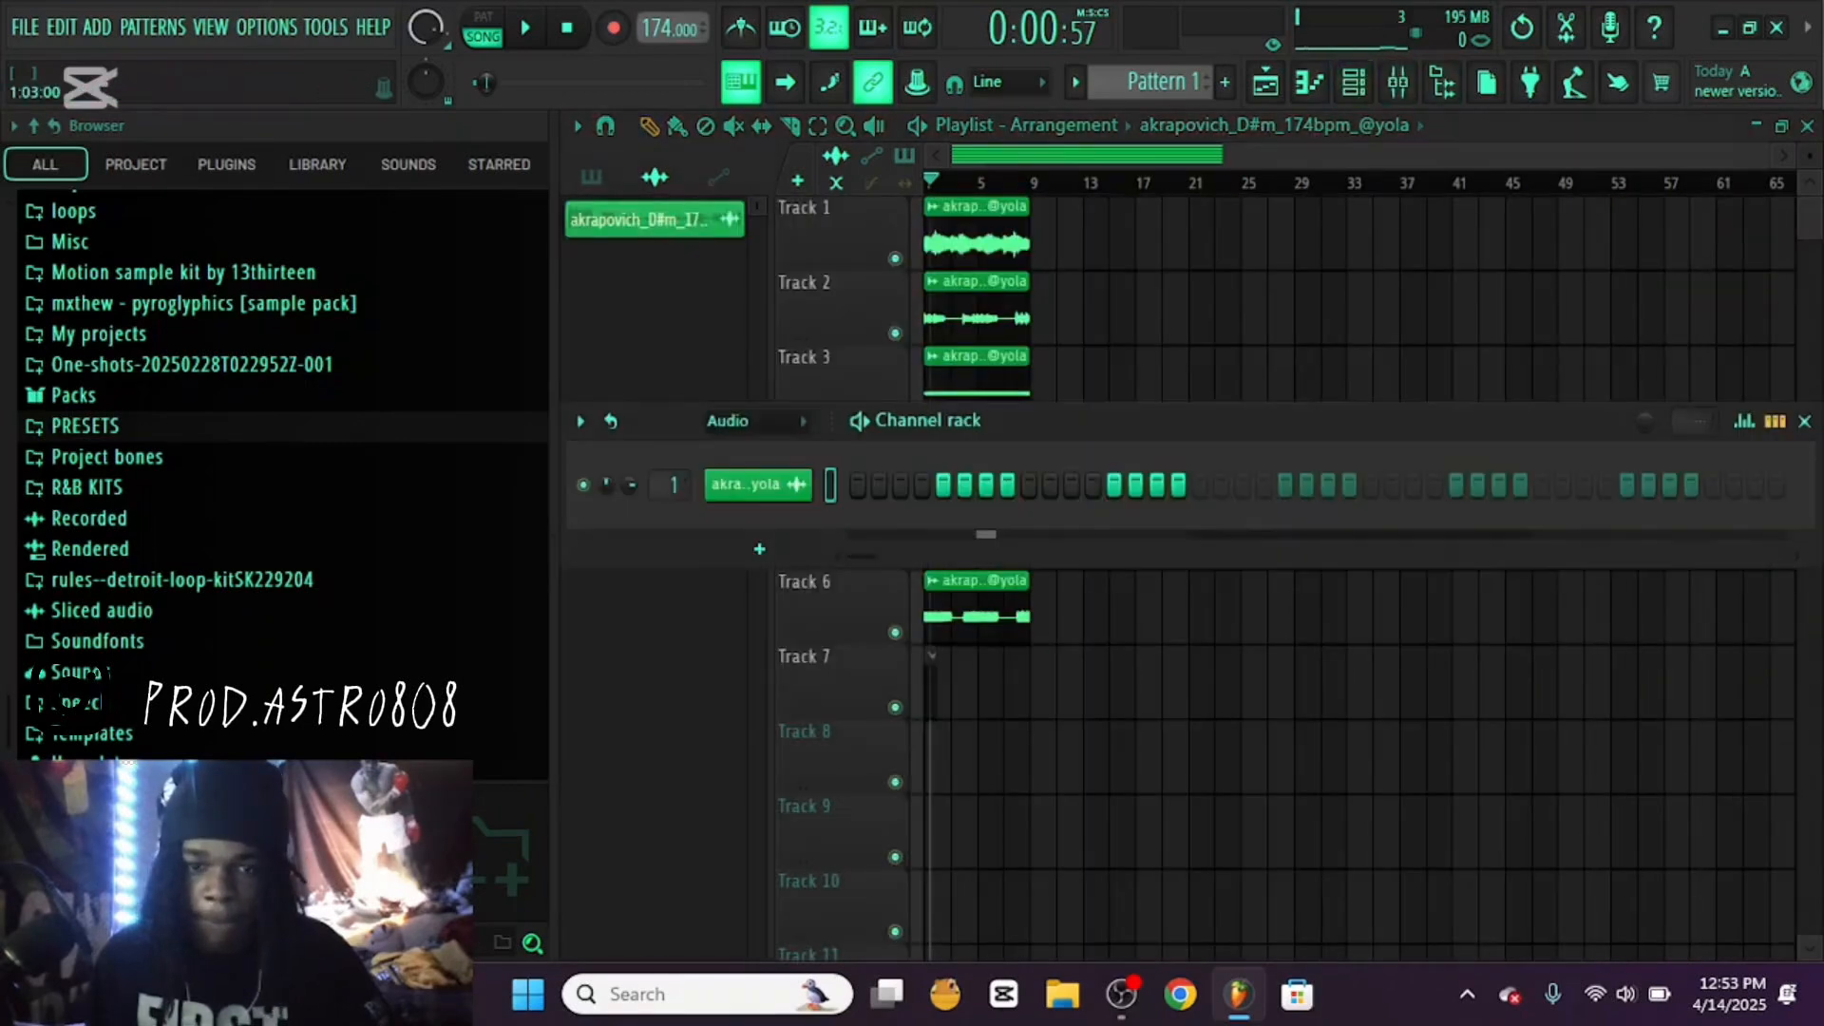
scroll(728, 421, down, 2)
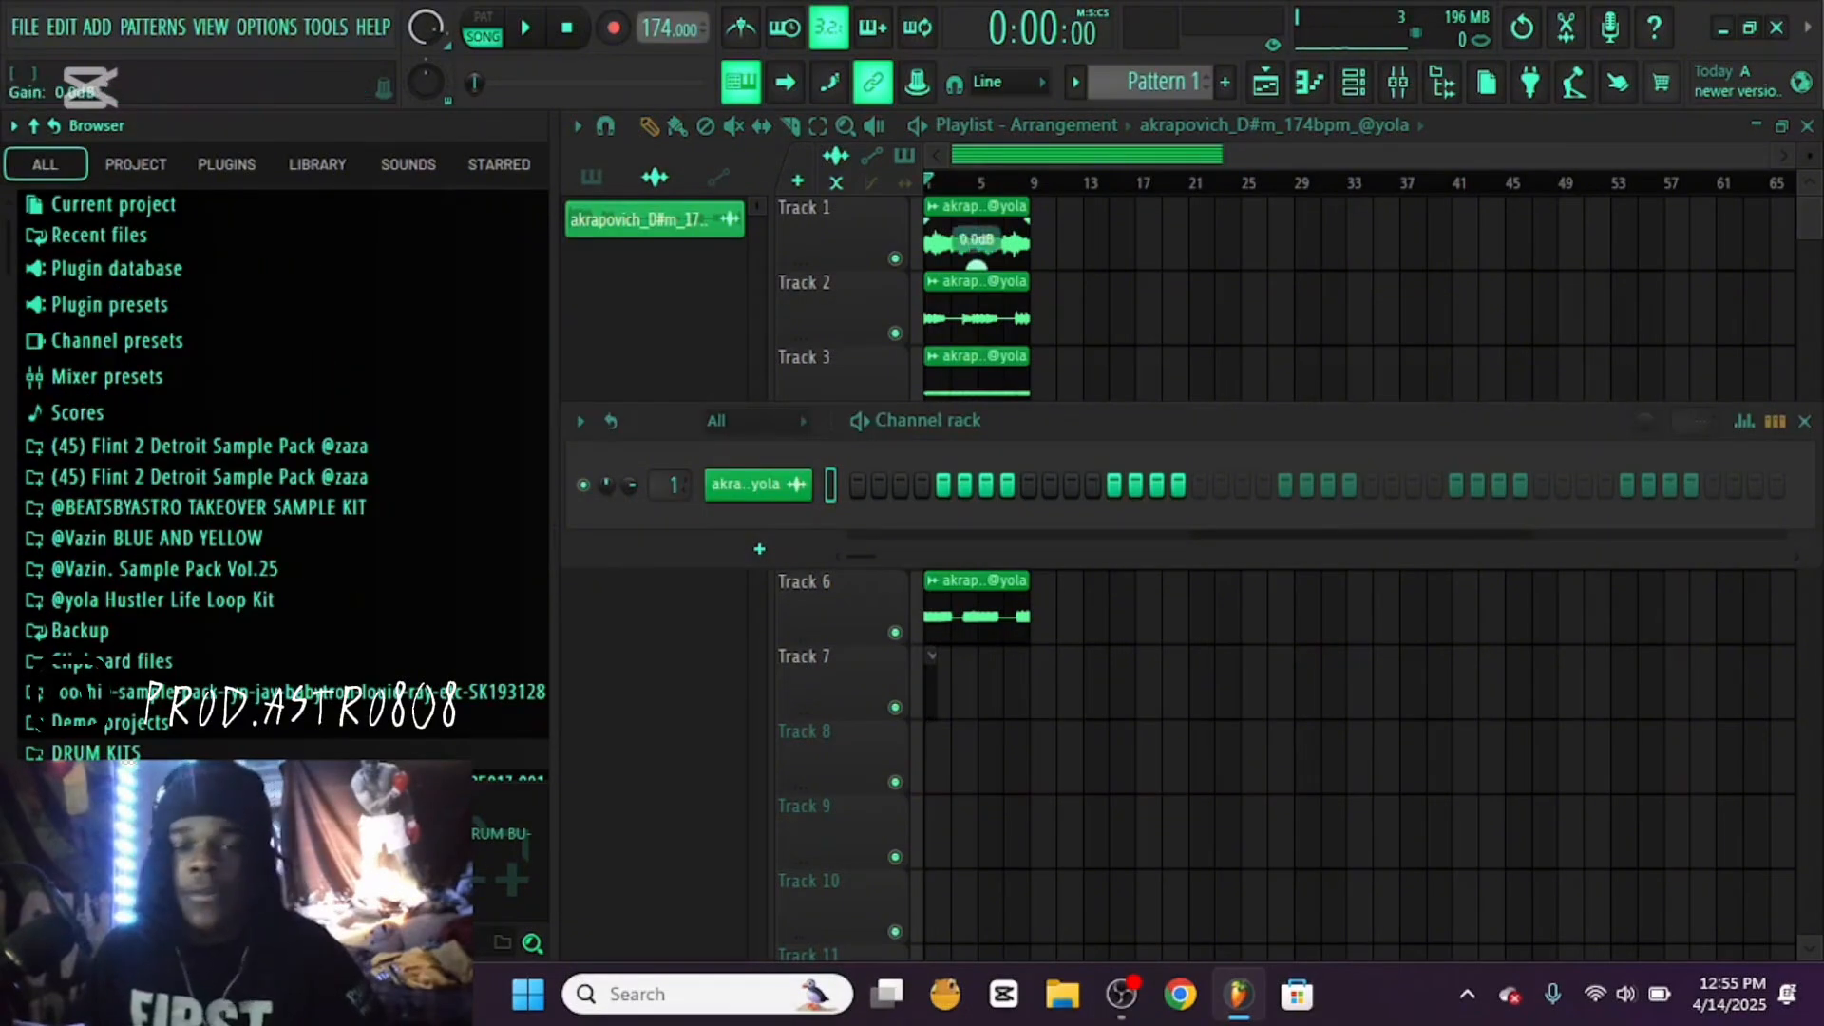
scroll(285, 665, down, 3)
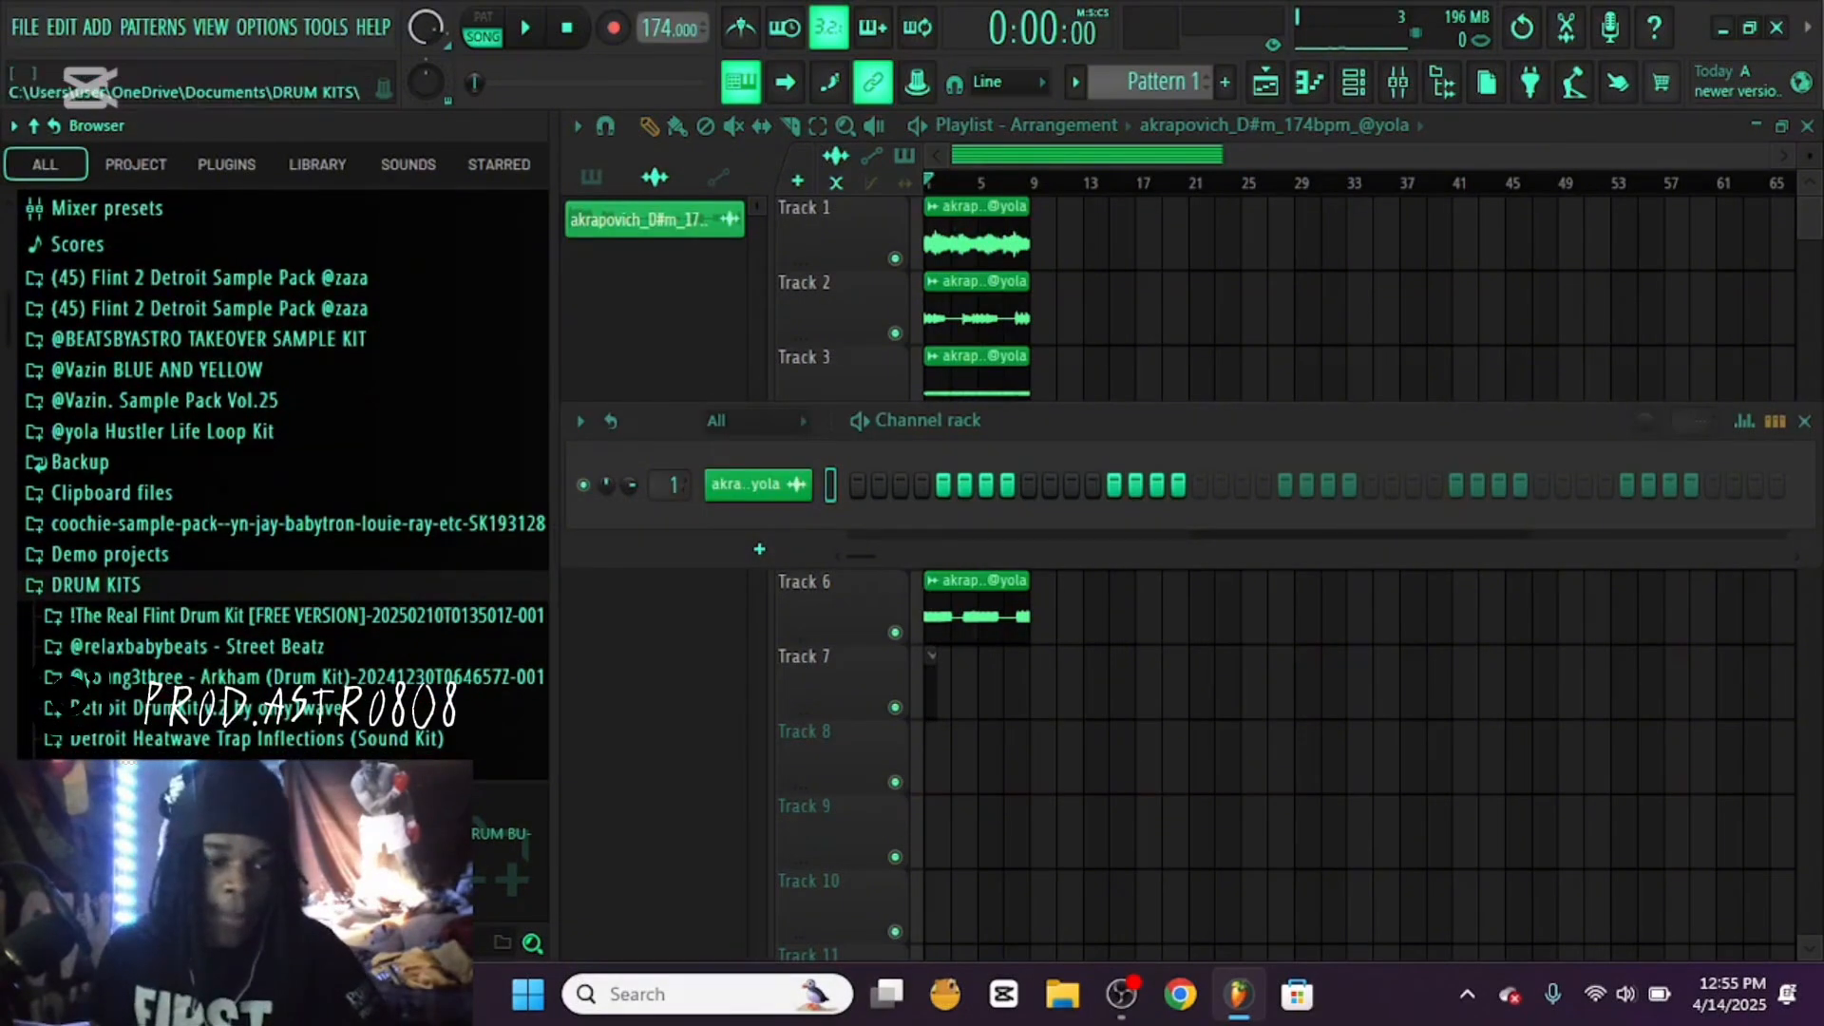
scroll(285, 475, down, 6)
click(174, 294)
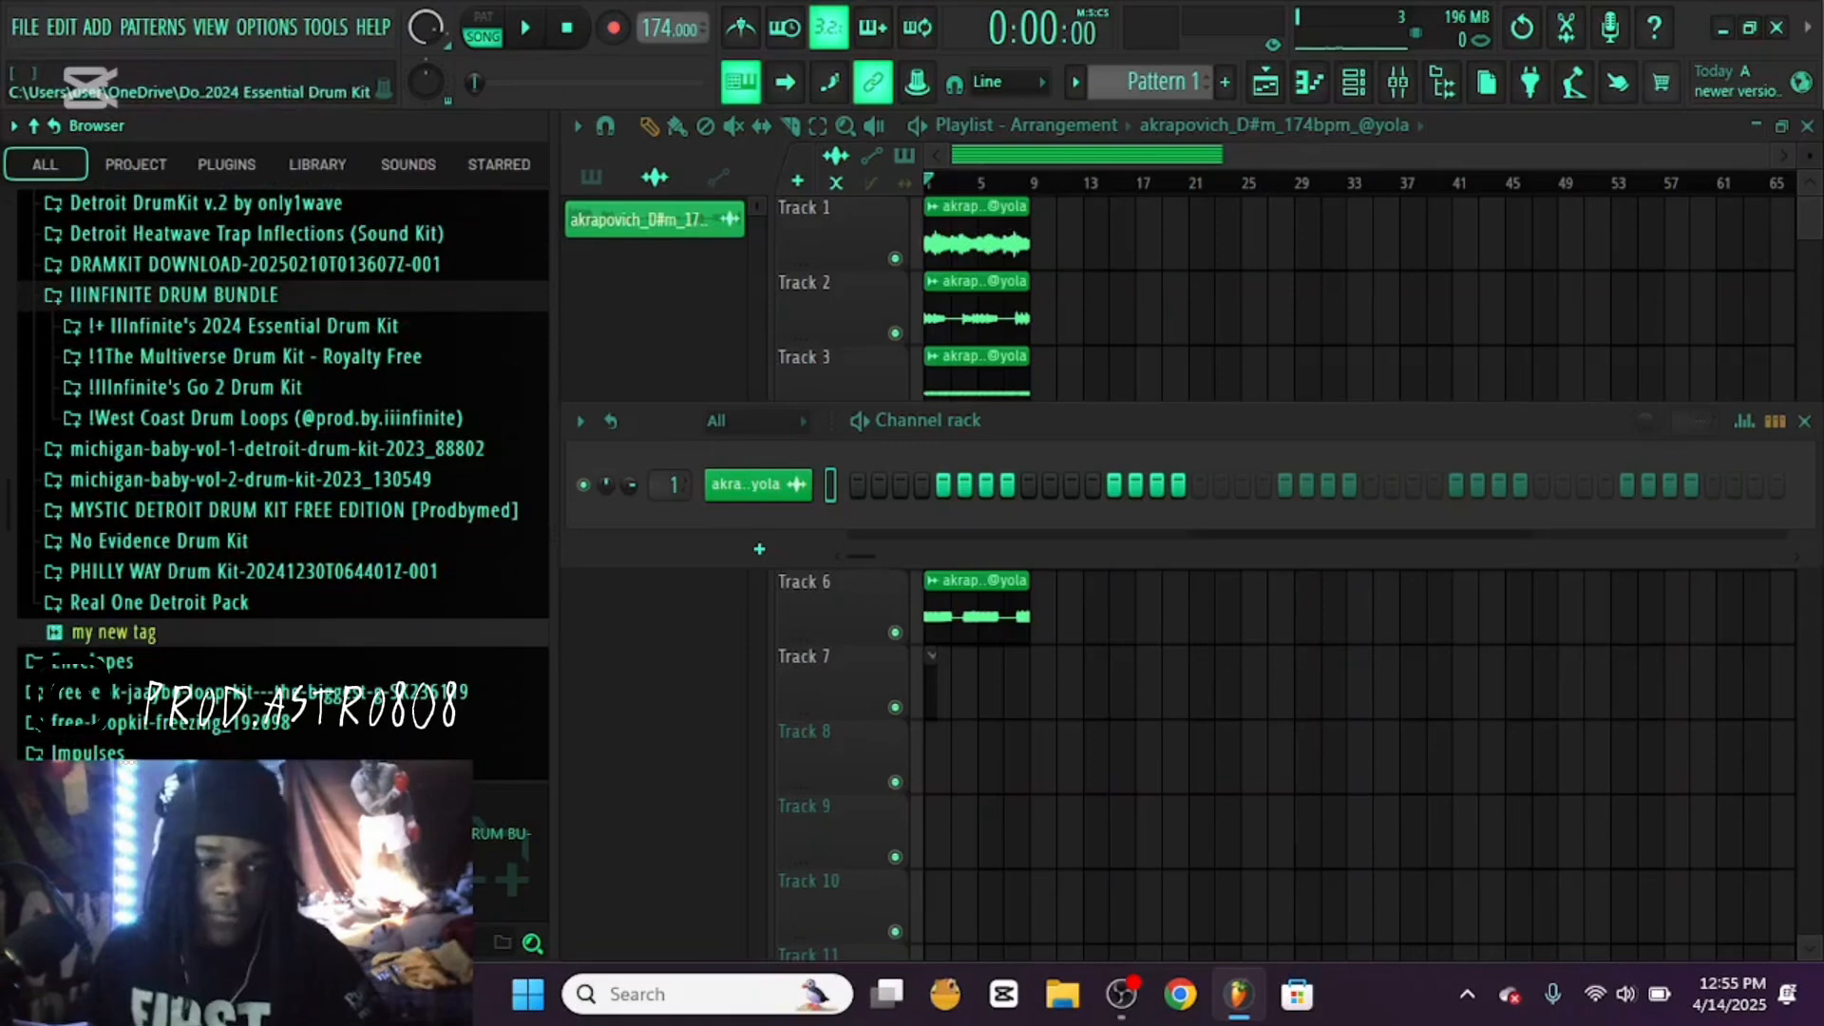
click(195, 387)
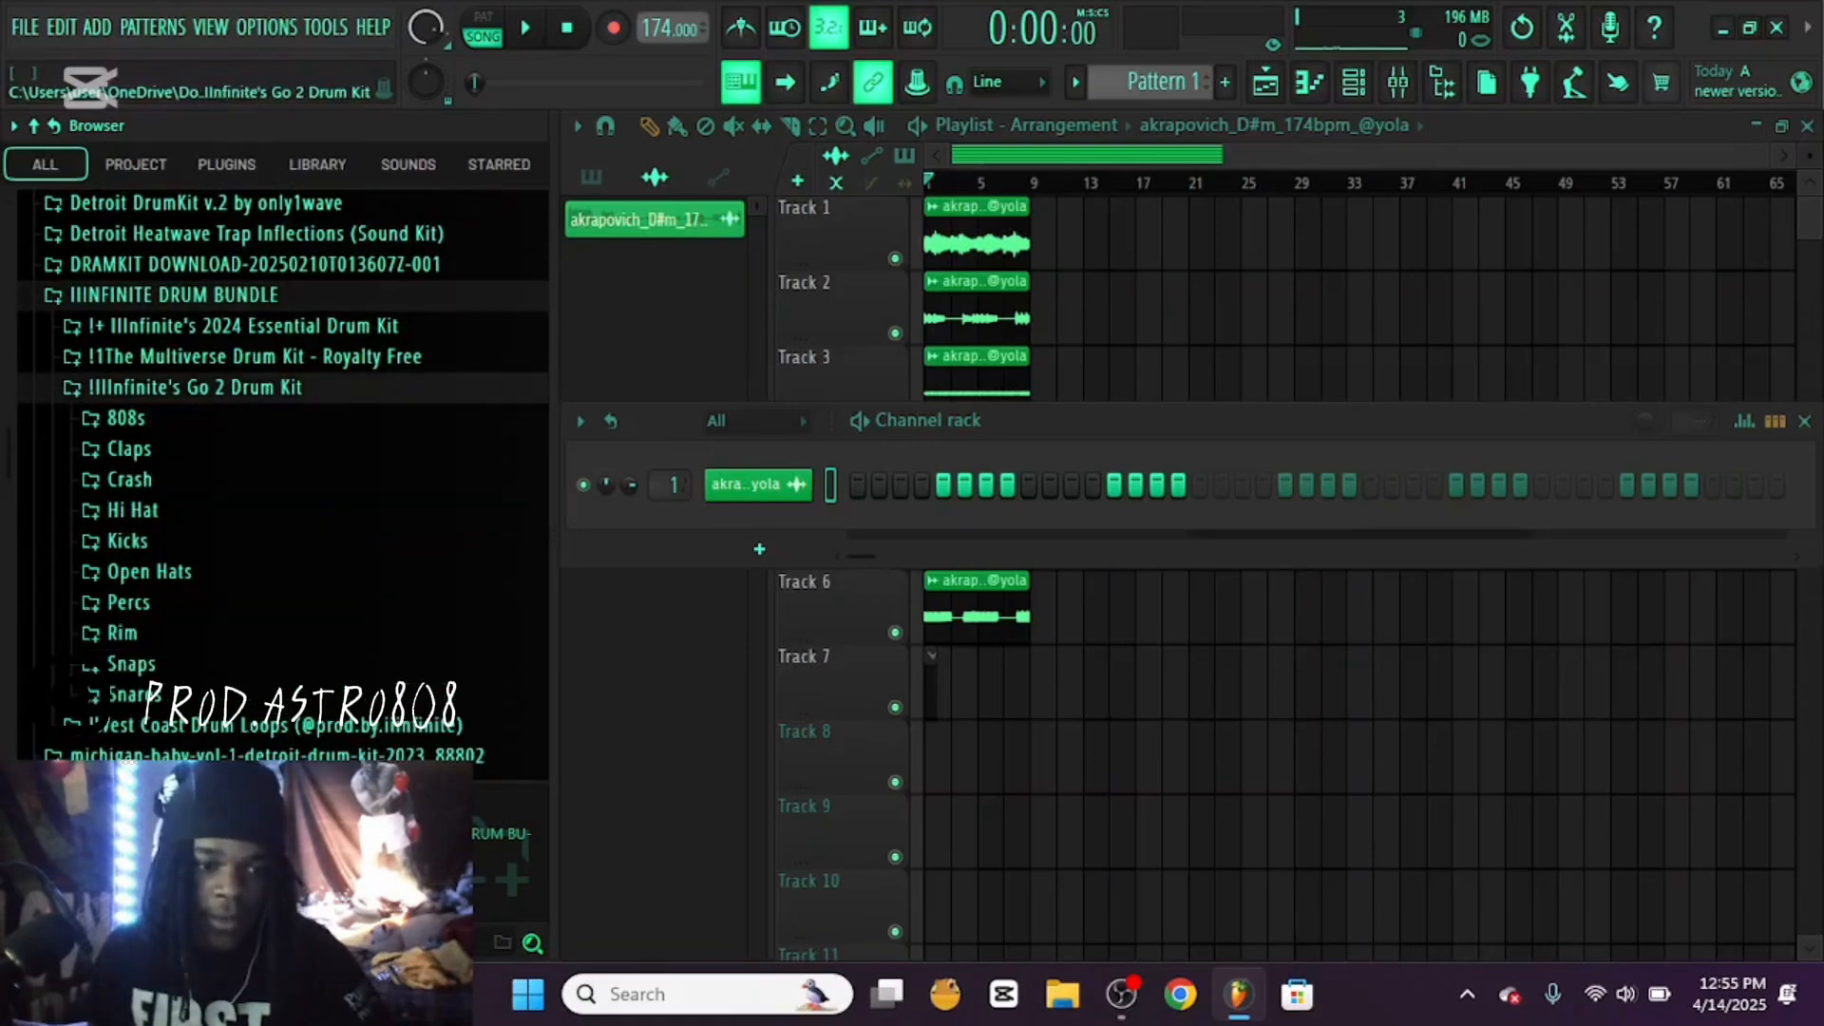
click(255, 354)
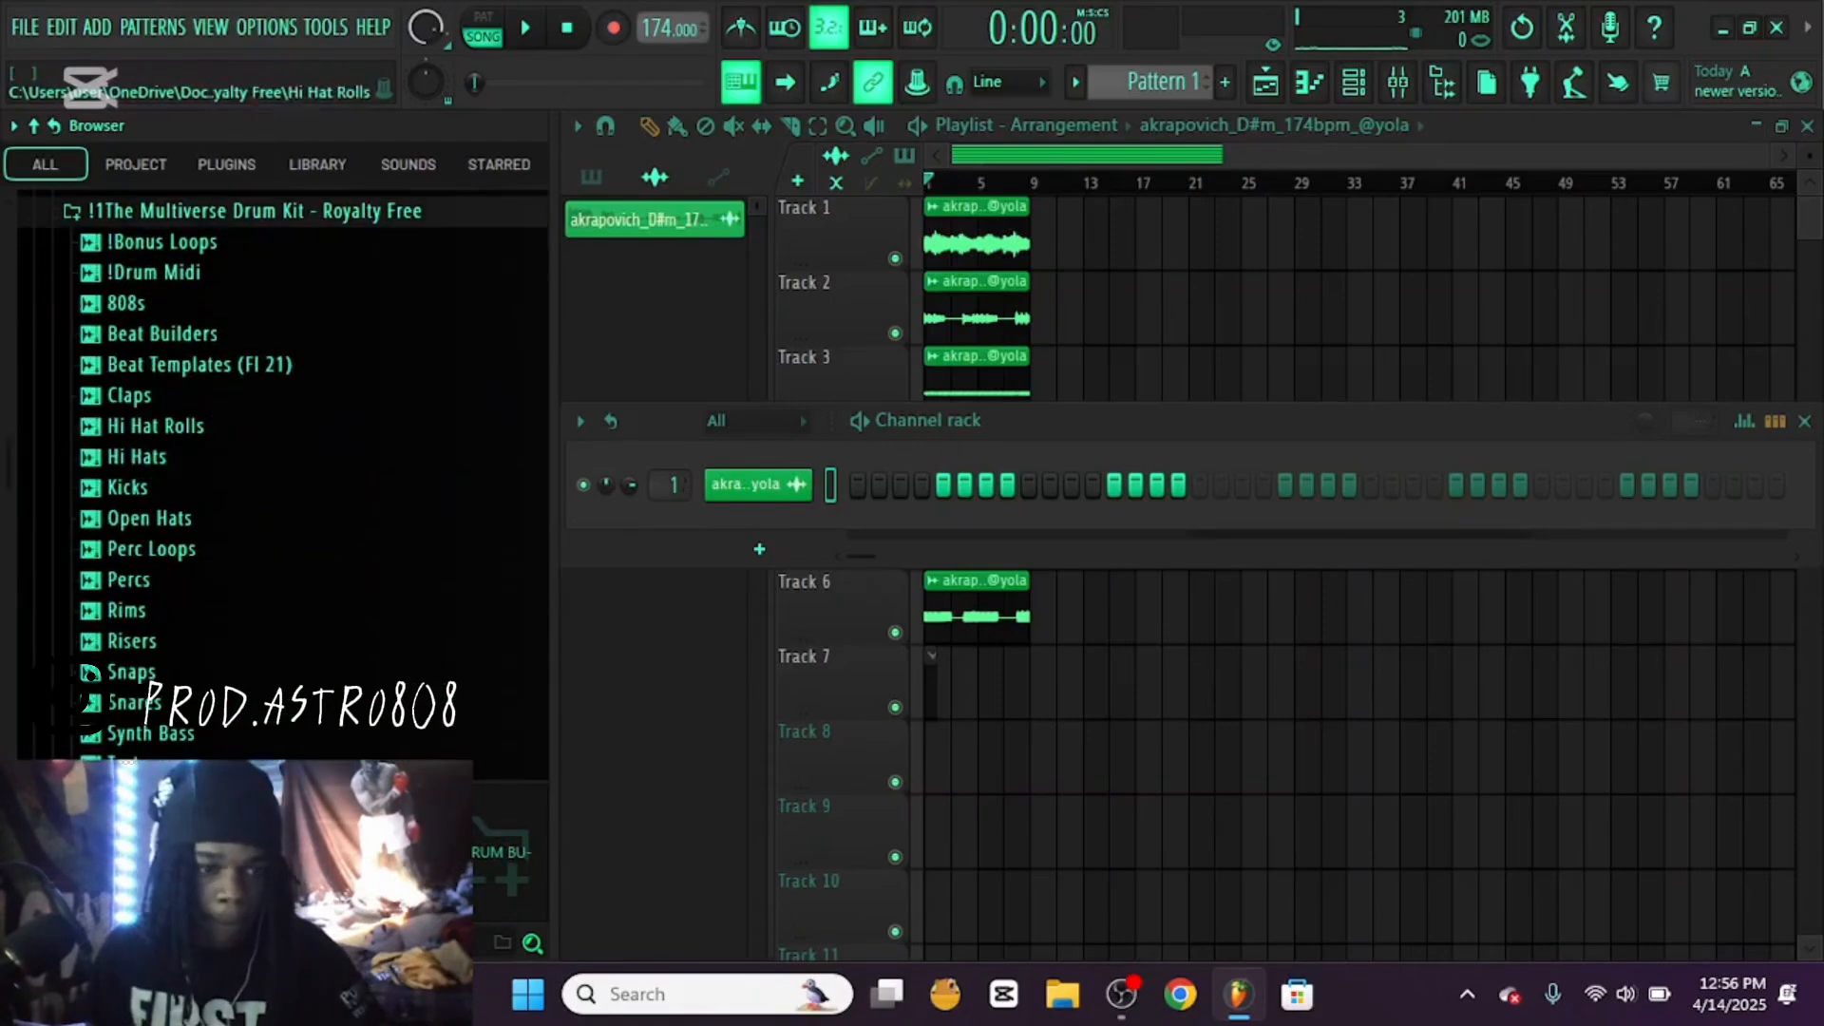
click(190, 395)
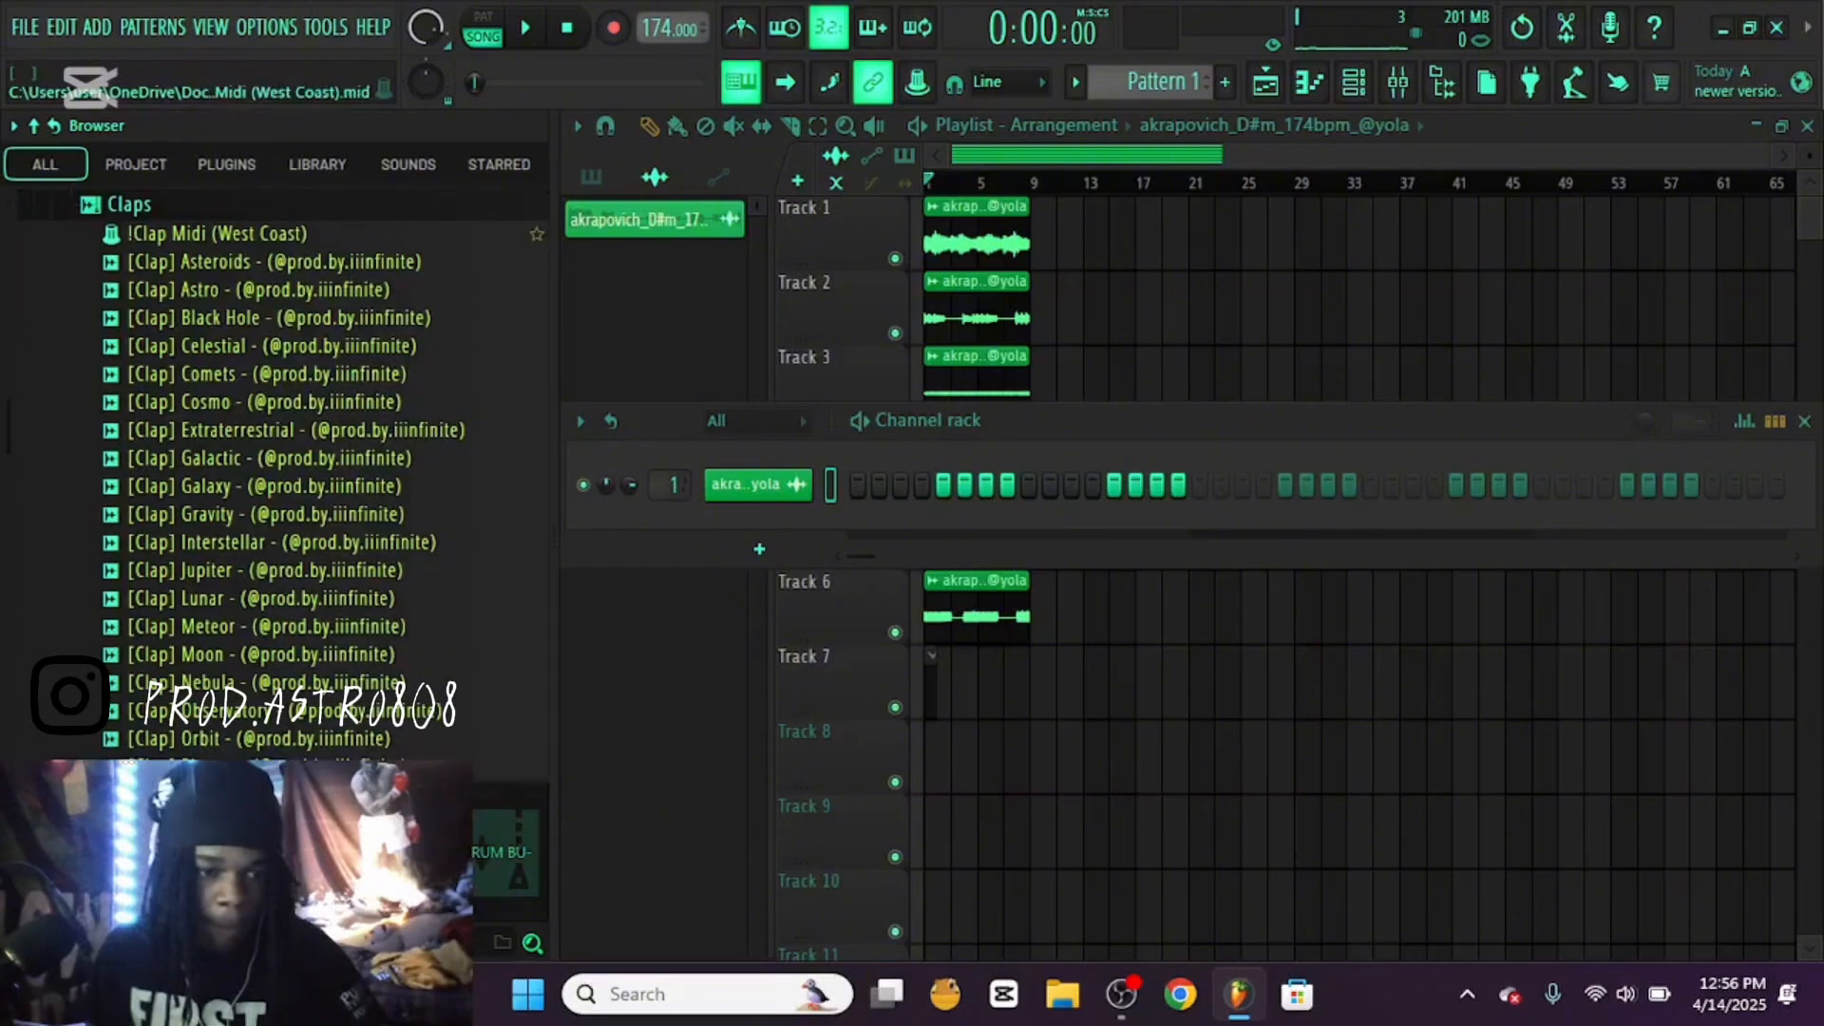
Audition the Asteroids and Astro claps and add the Asteroids clap to the channel rack as a new channel
click(285, 262)
click(272, 290)
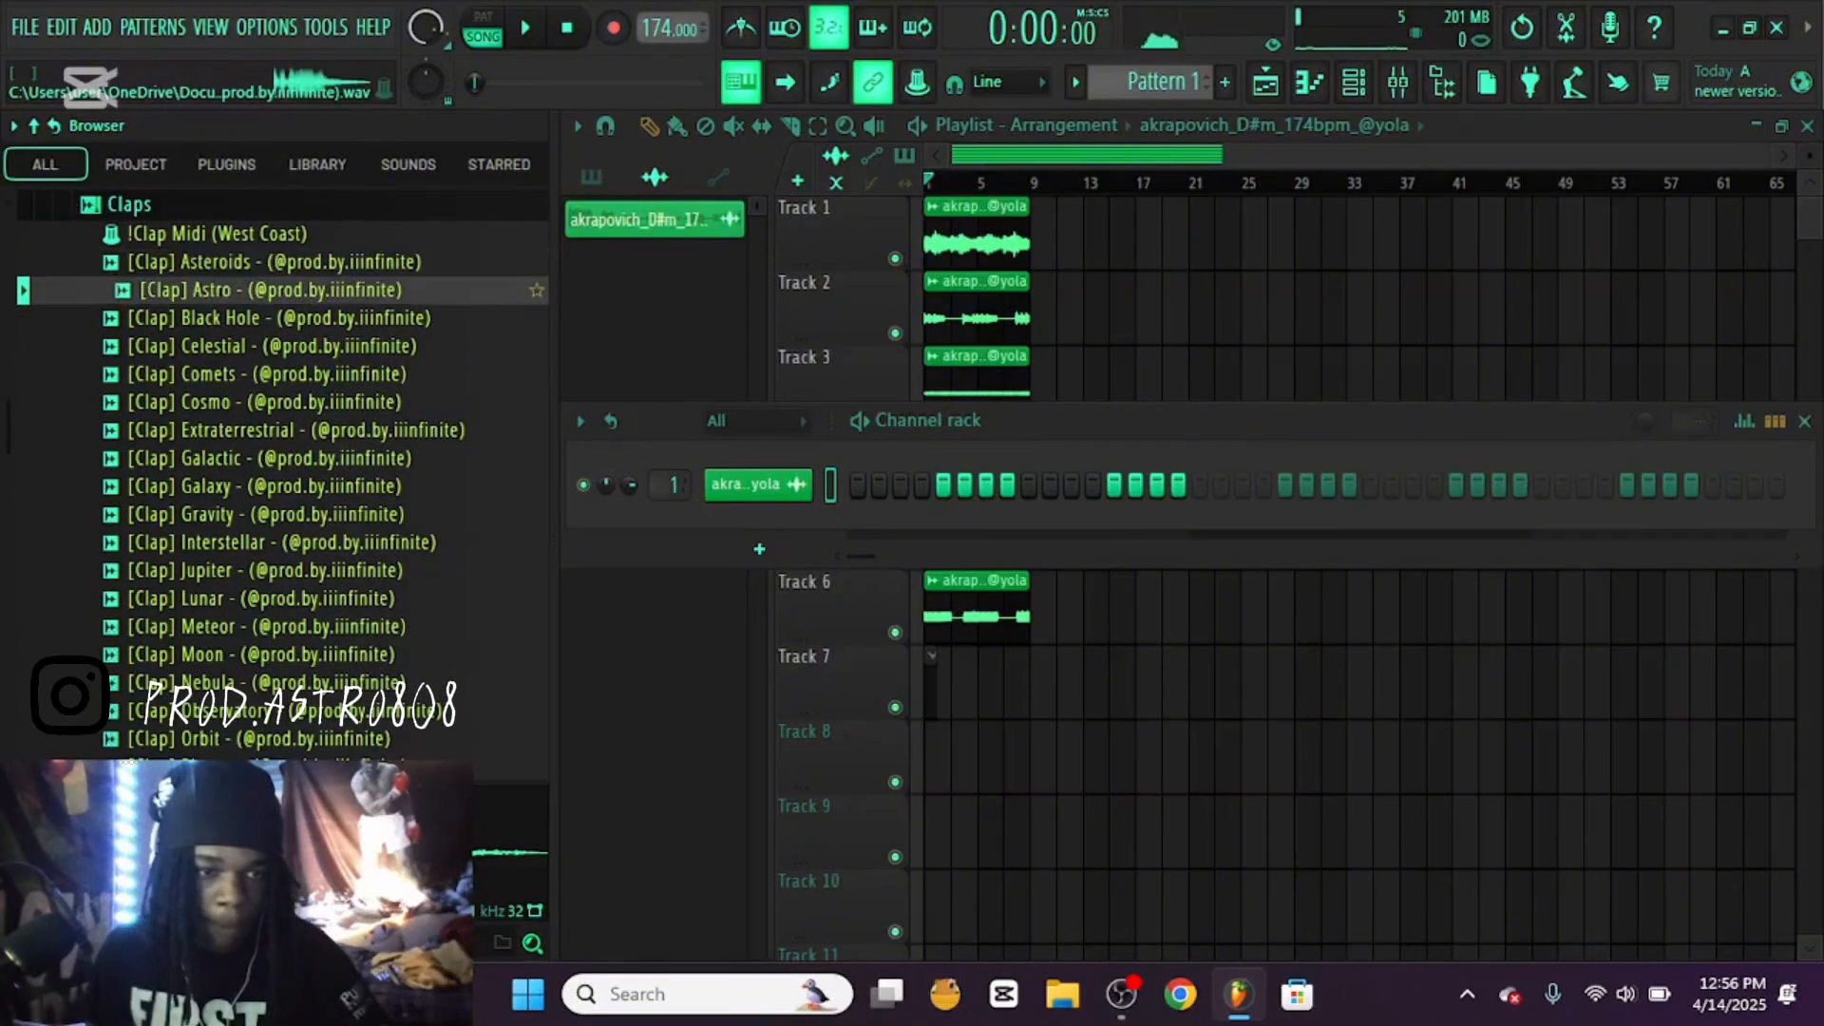
click(285, 262)
drag(285, 263, 662, 602)
drag(750, 547, 757, 534)
Enable Cut itself on the Asteroids clap channel
right_click(758, 525)
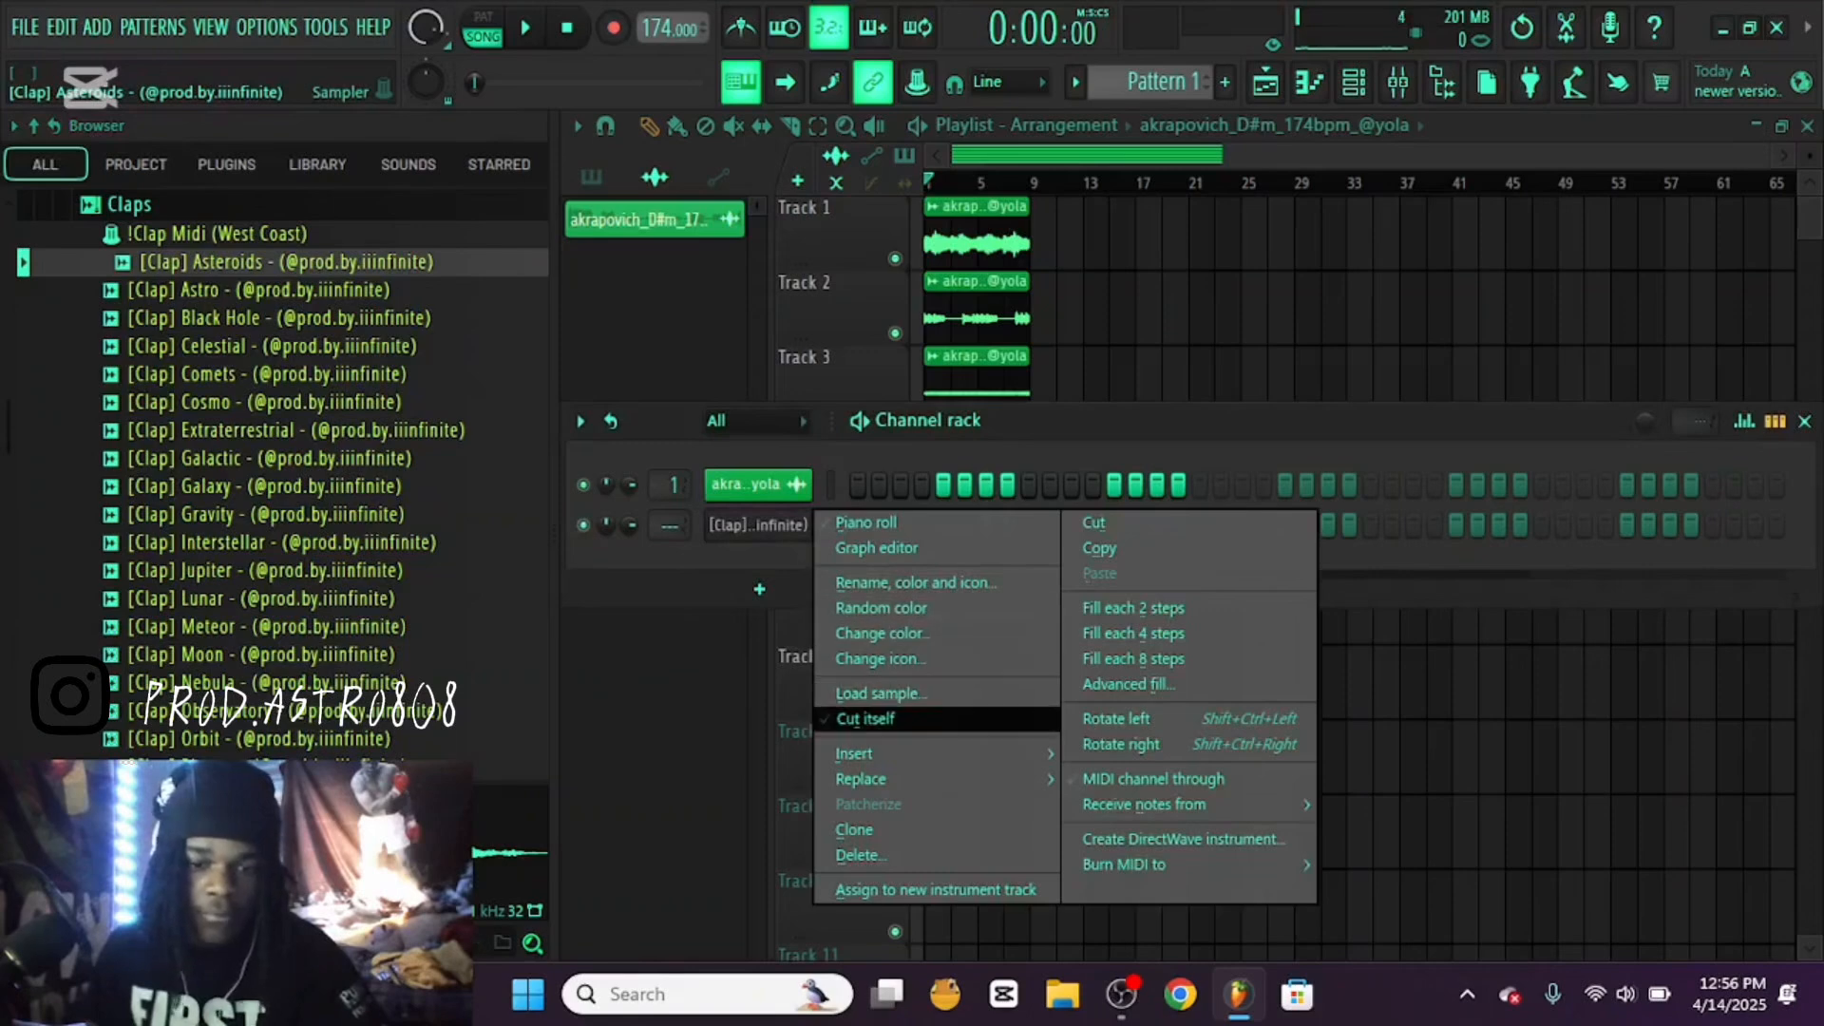
click(866, 719)
right_click(803, 522)
right_click(832, 522)
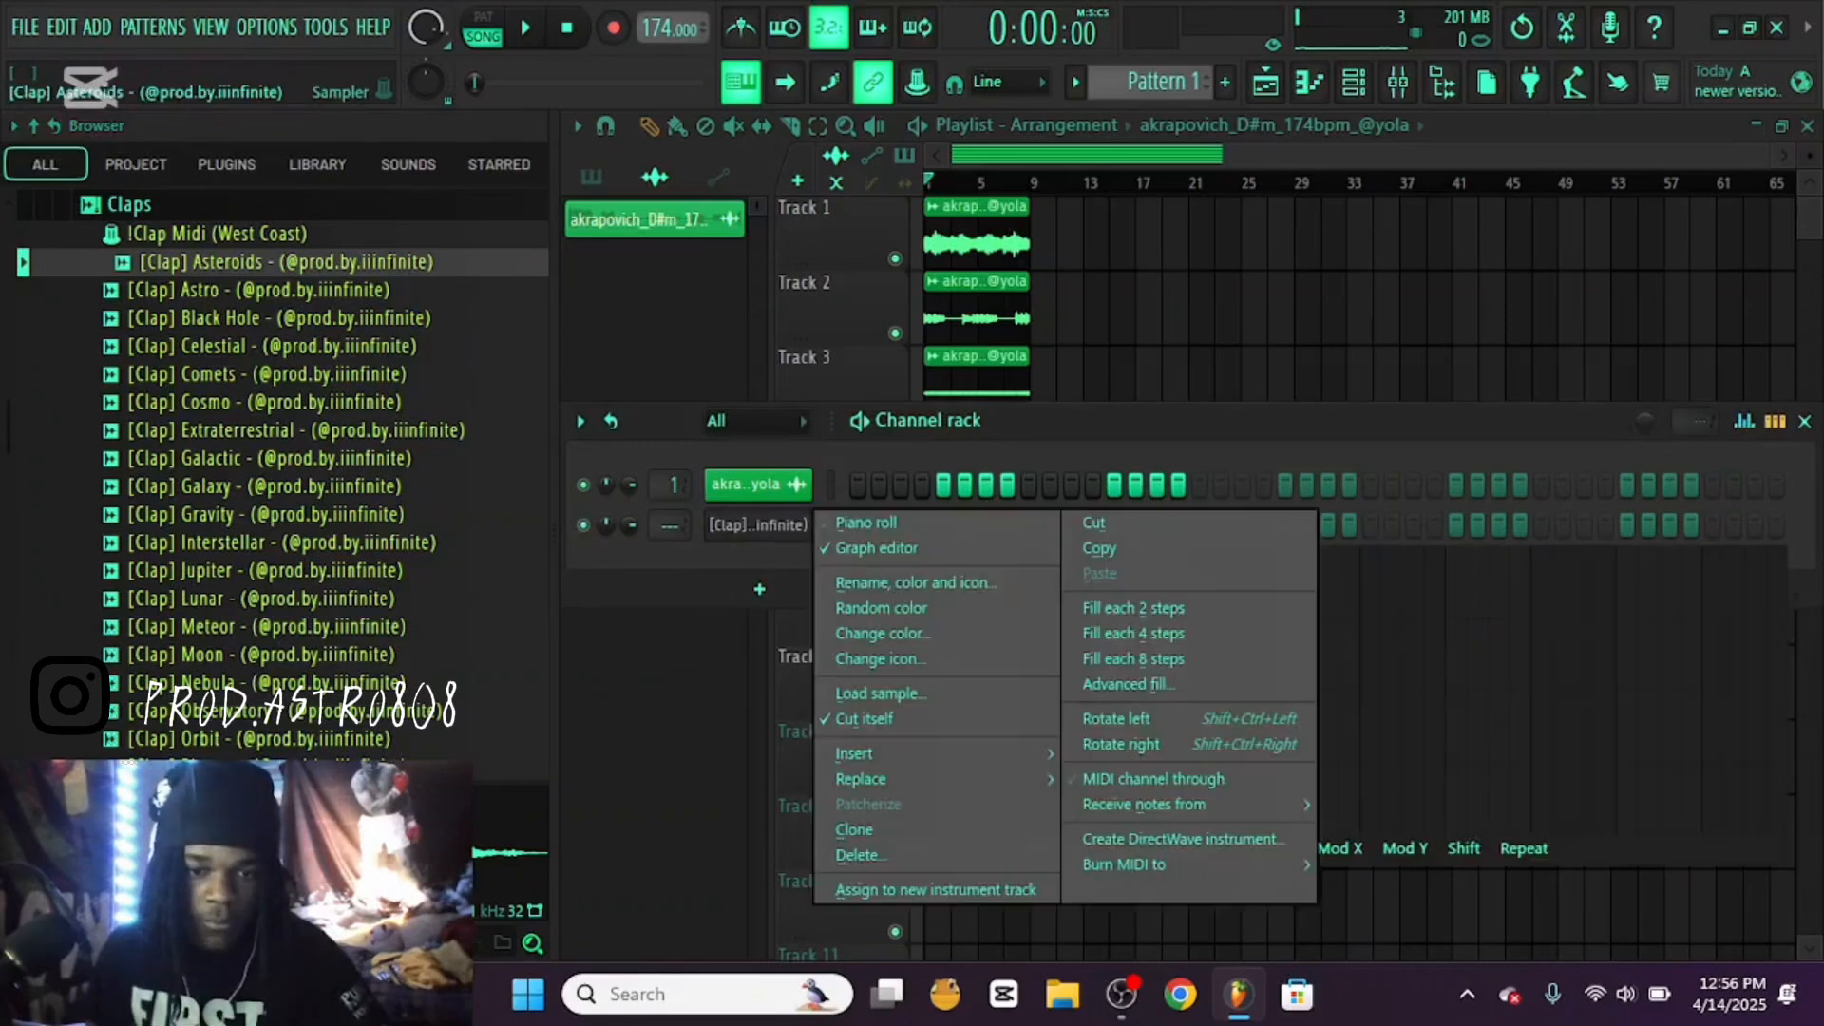
Place C5 clap notes on beat 3 of bars 1 to 4 in the Asteroids piano roll while the loop plays
click(834, 518)
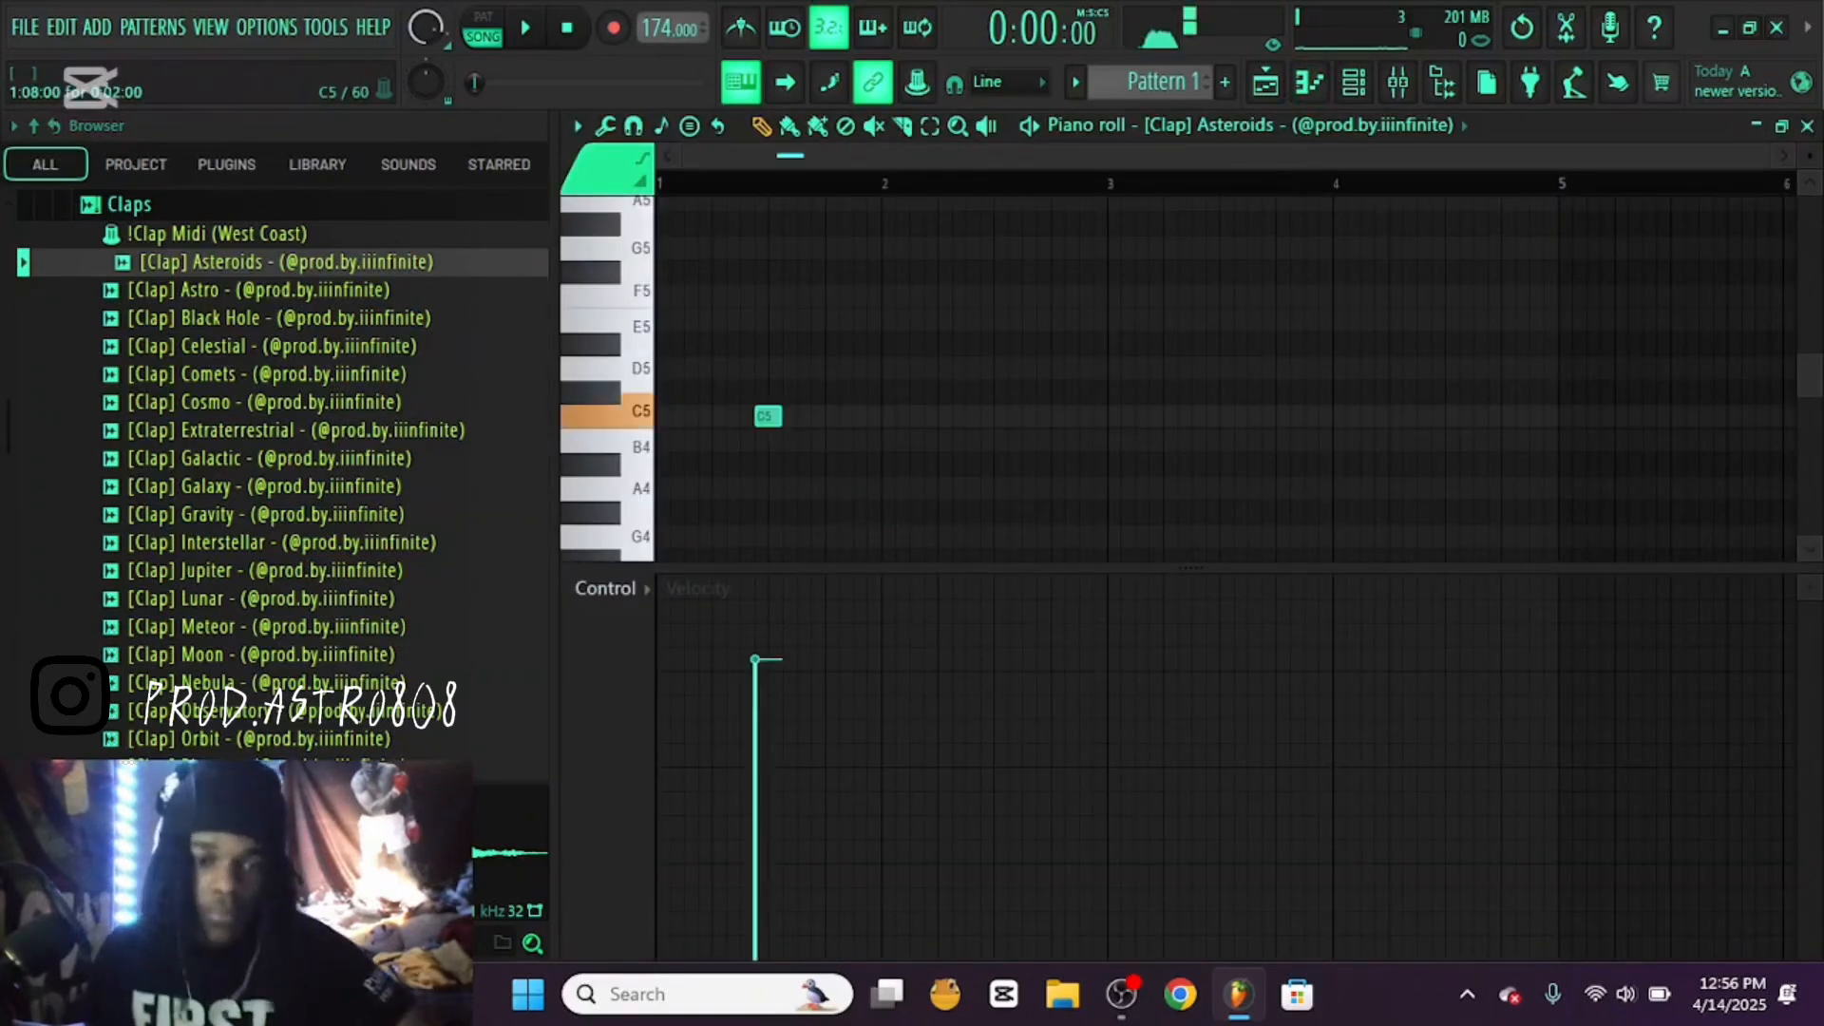
key(space)
click(999, 416)
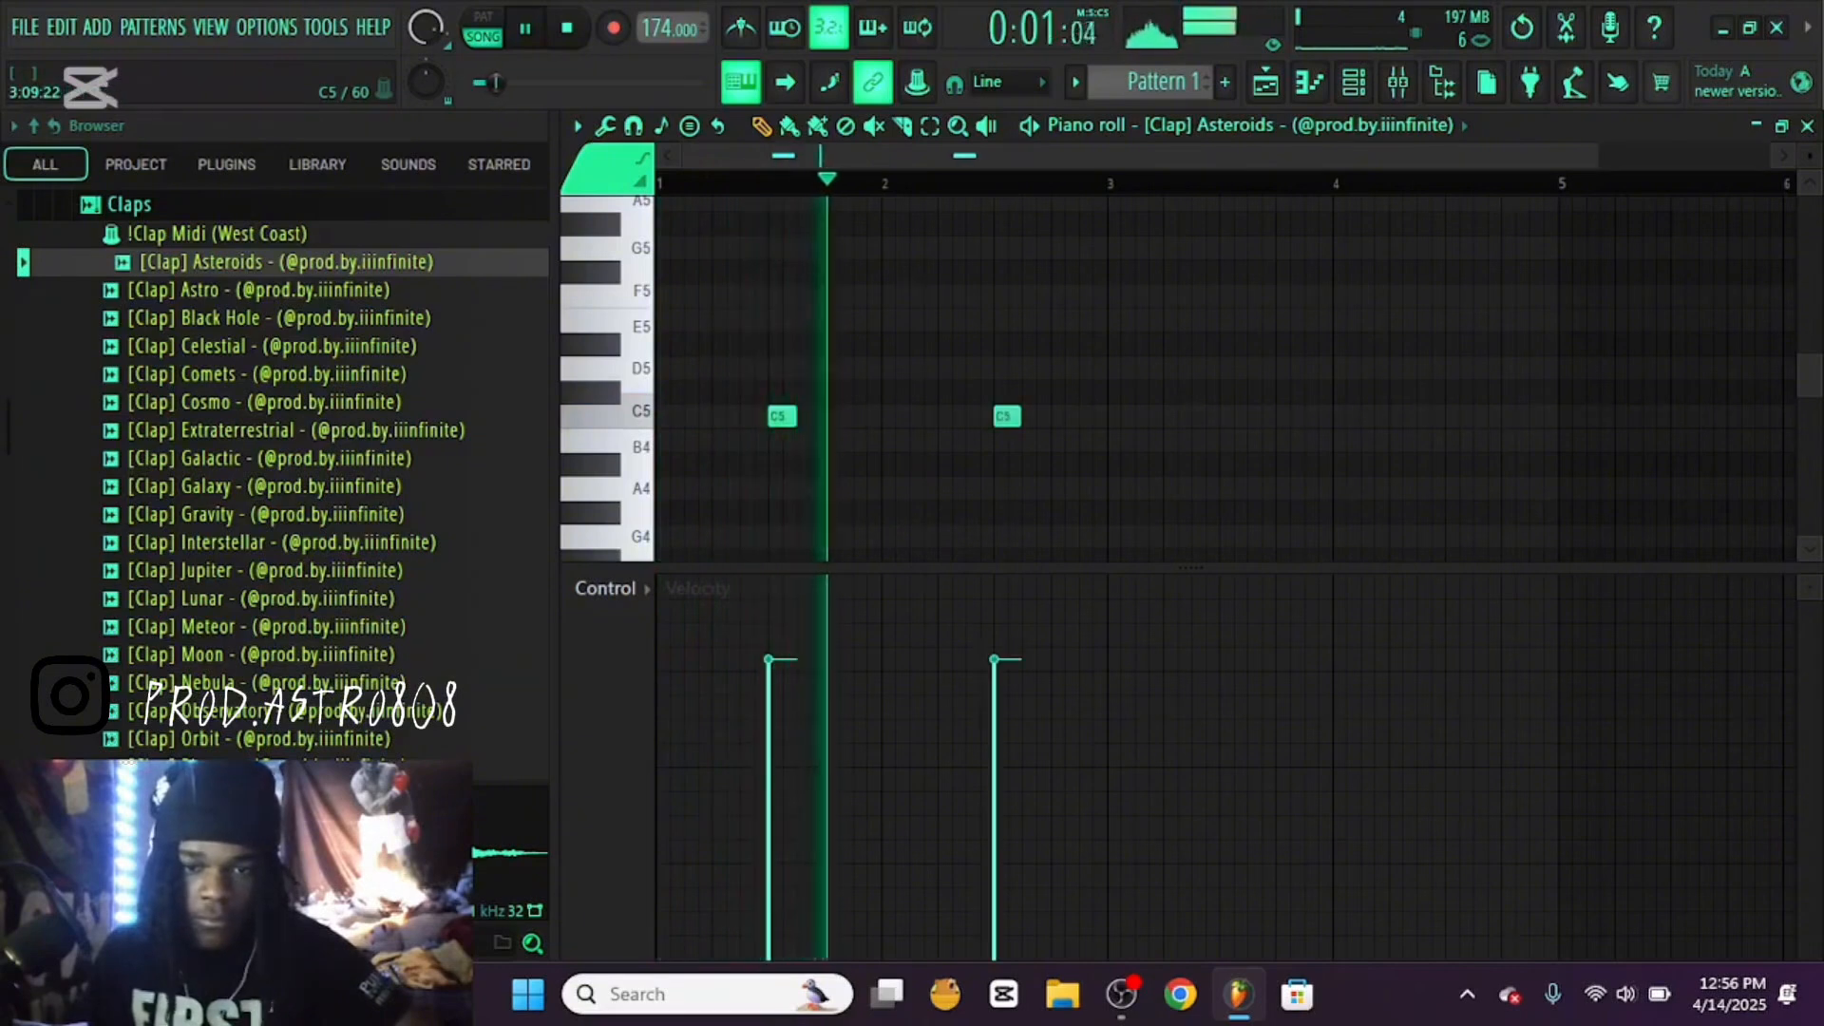
click(1232, 416)
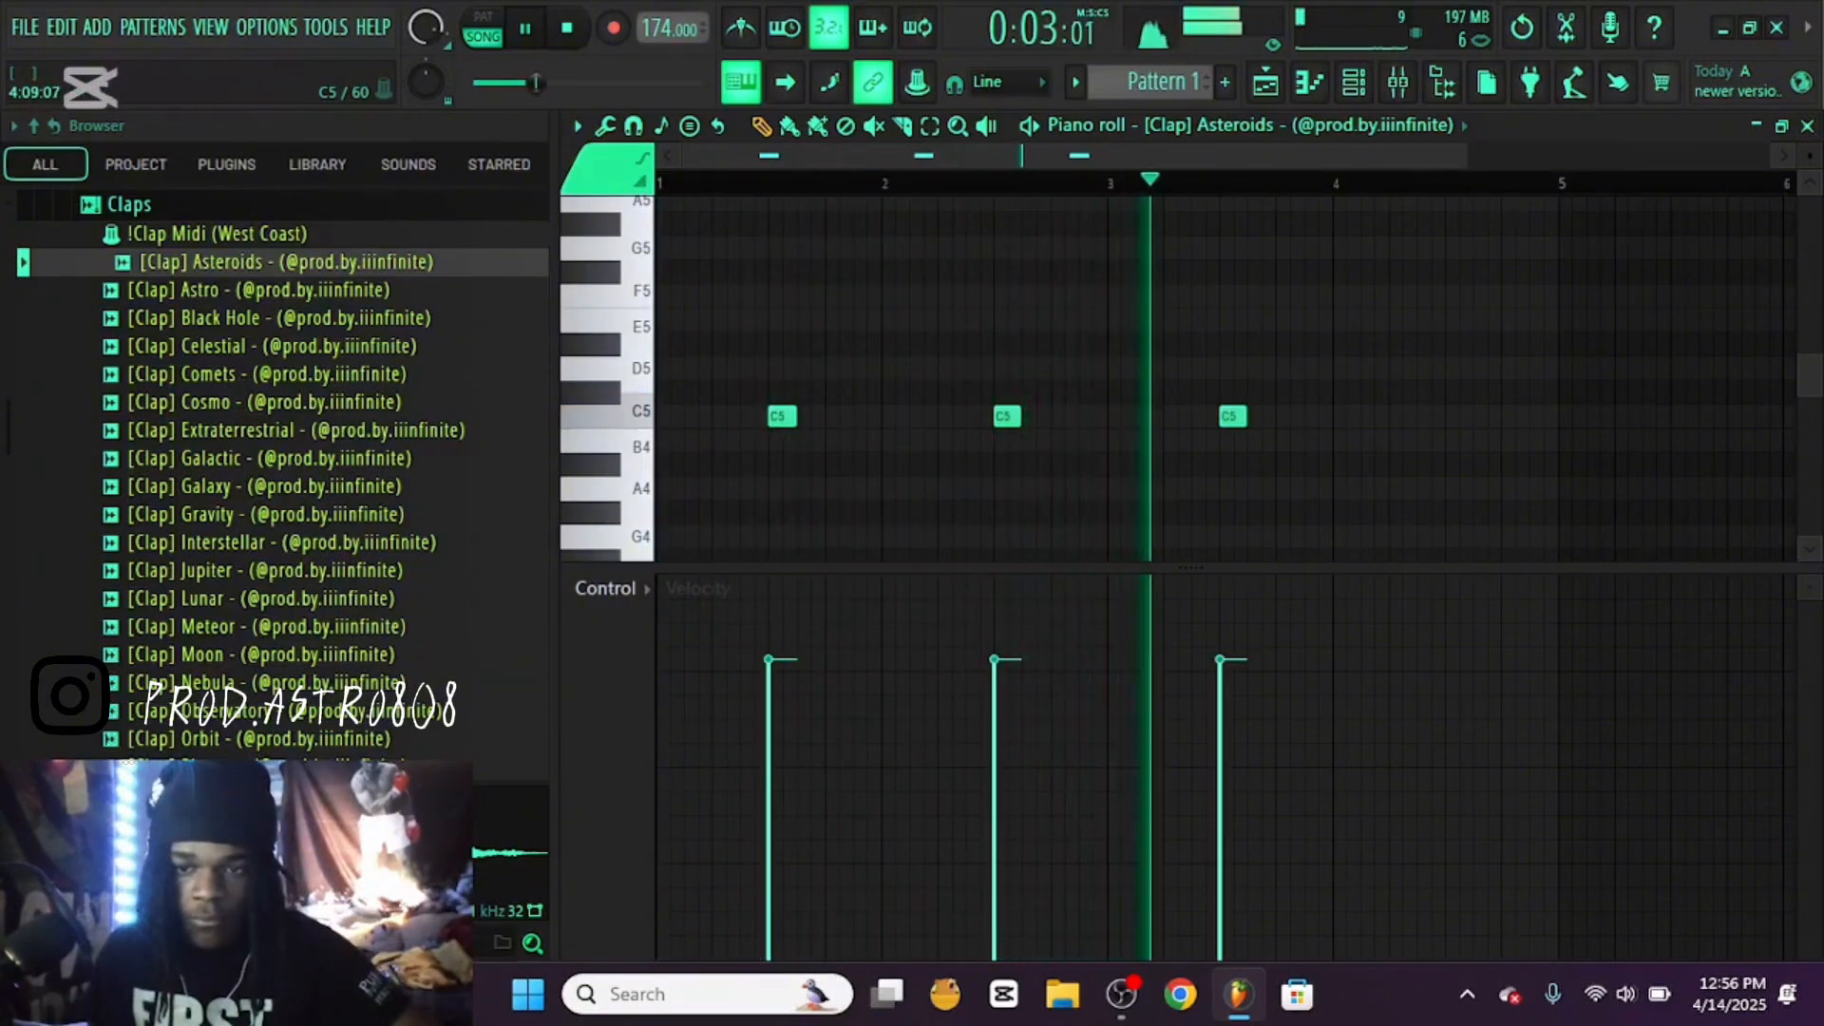
click(1459, 416)
Raise the velocity of all four clap notes to the same higher level and stop playback
drag(1463, 590, 673, 593)
mouse_move(1473, 619)
mouse_down()
mouse_move(988, 621)
mouse_move(1226, 611)
mouse_up()
mouse_move(684, 623)
mouse_down()
mouse_move(1506, 608)
mouse_move(682, 608)
mouse_up()
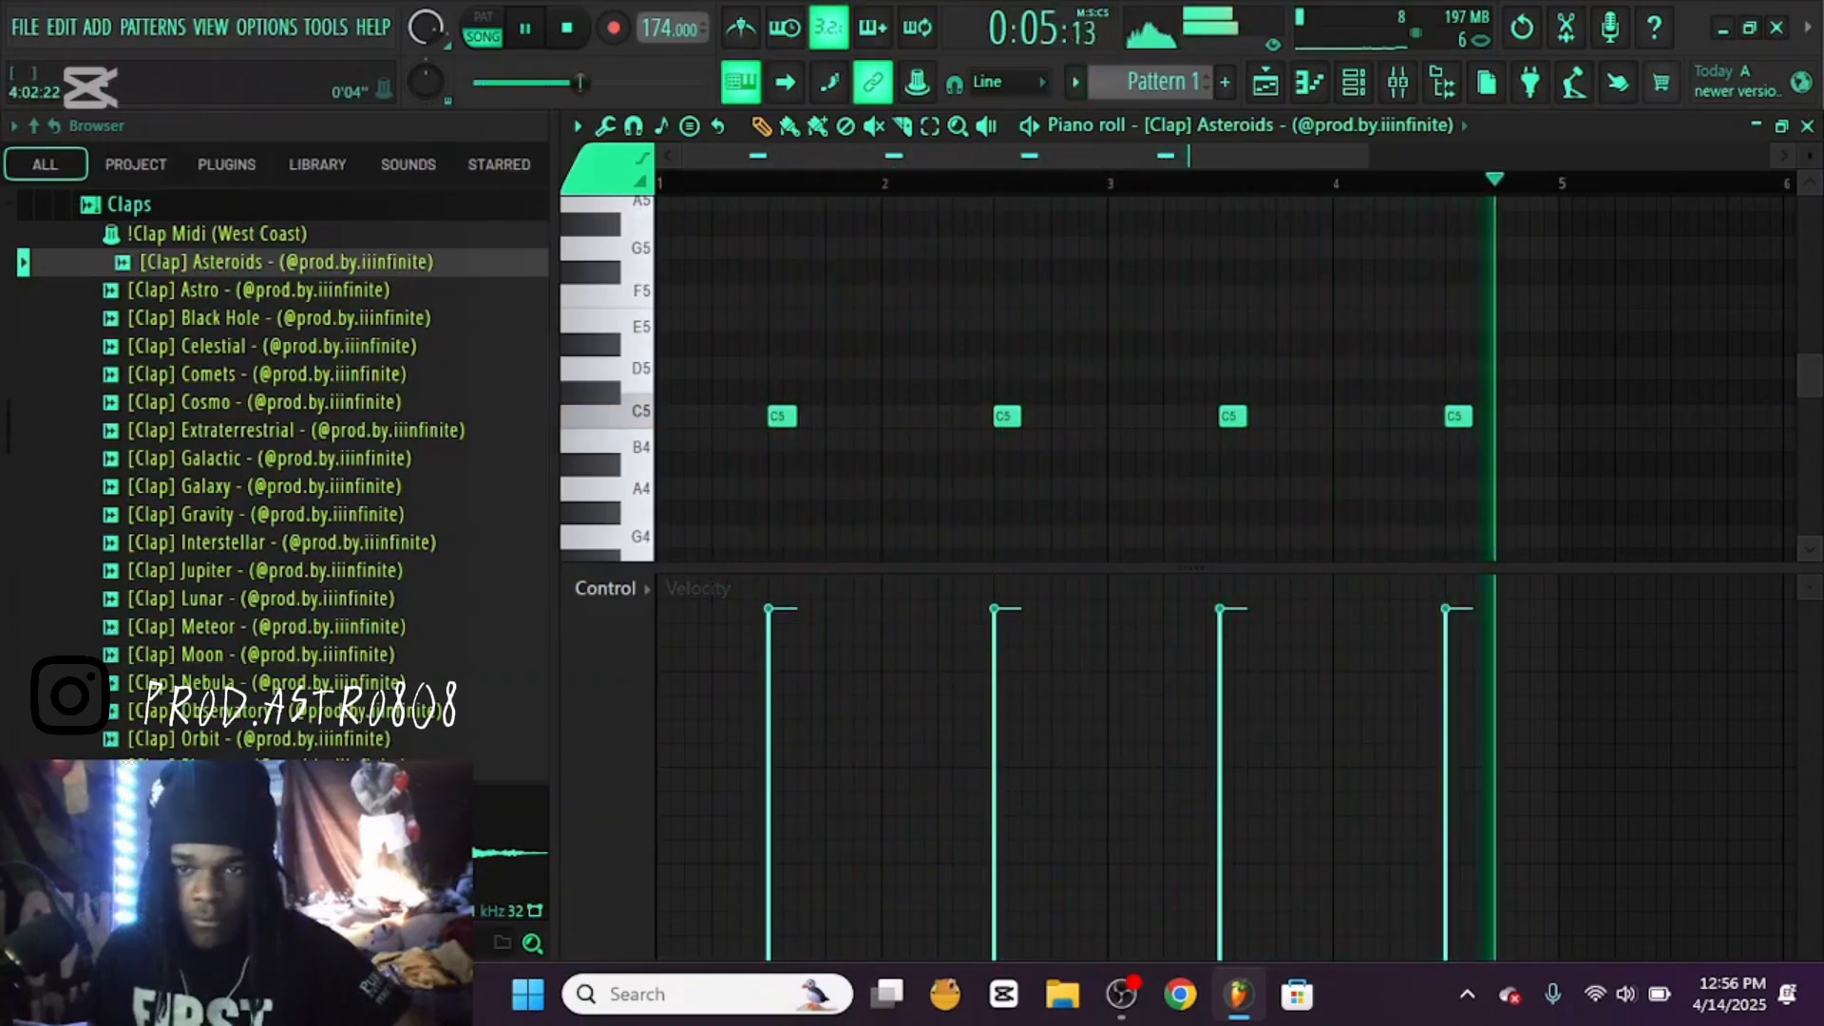
key(space)
Duplicate the four-bar clap pattern into bars 5 to 8, play it with the loop and close the piano roll
drag(1226, 156, 1216, 34)
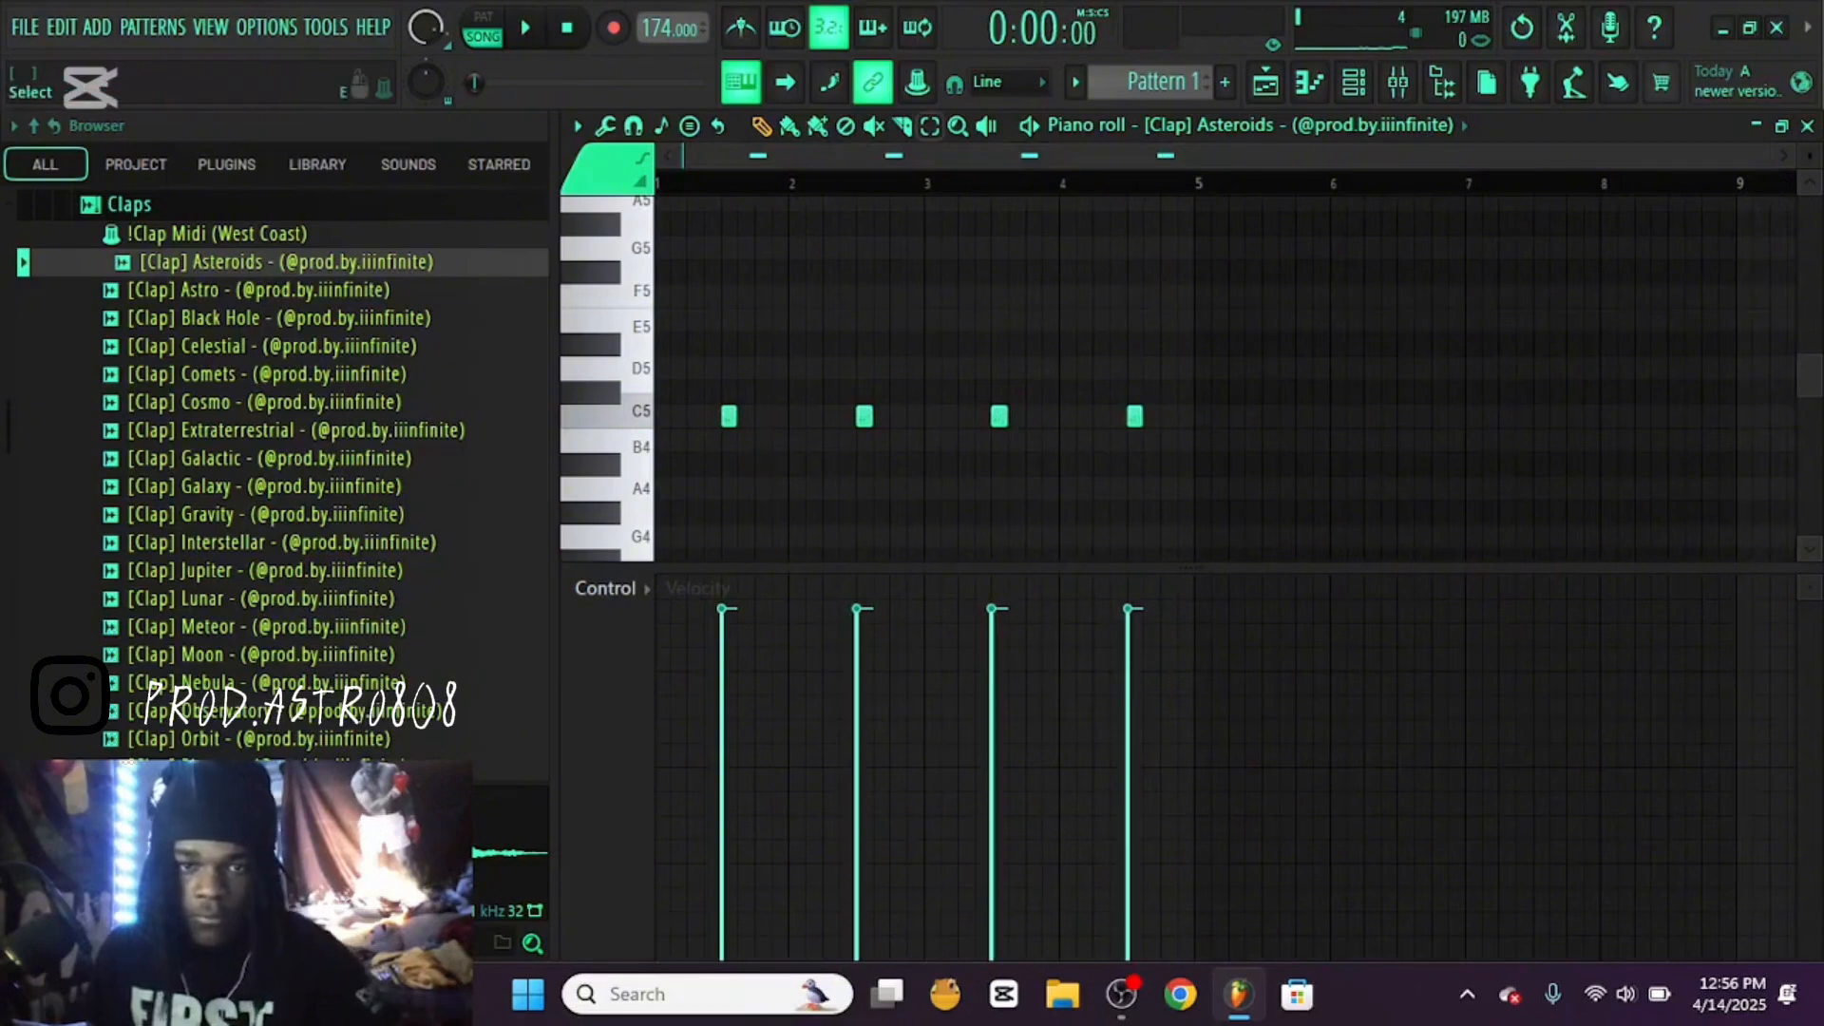
drag(1197, 183, 657, 184)
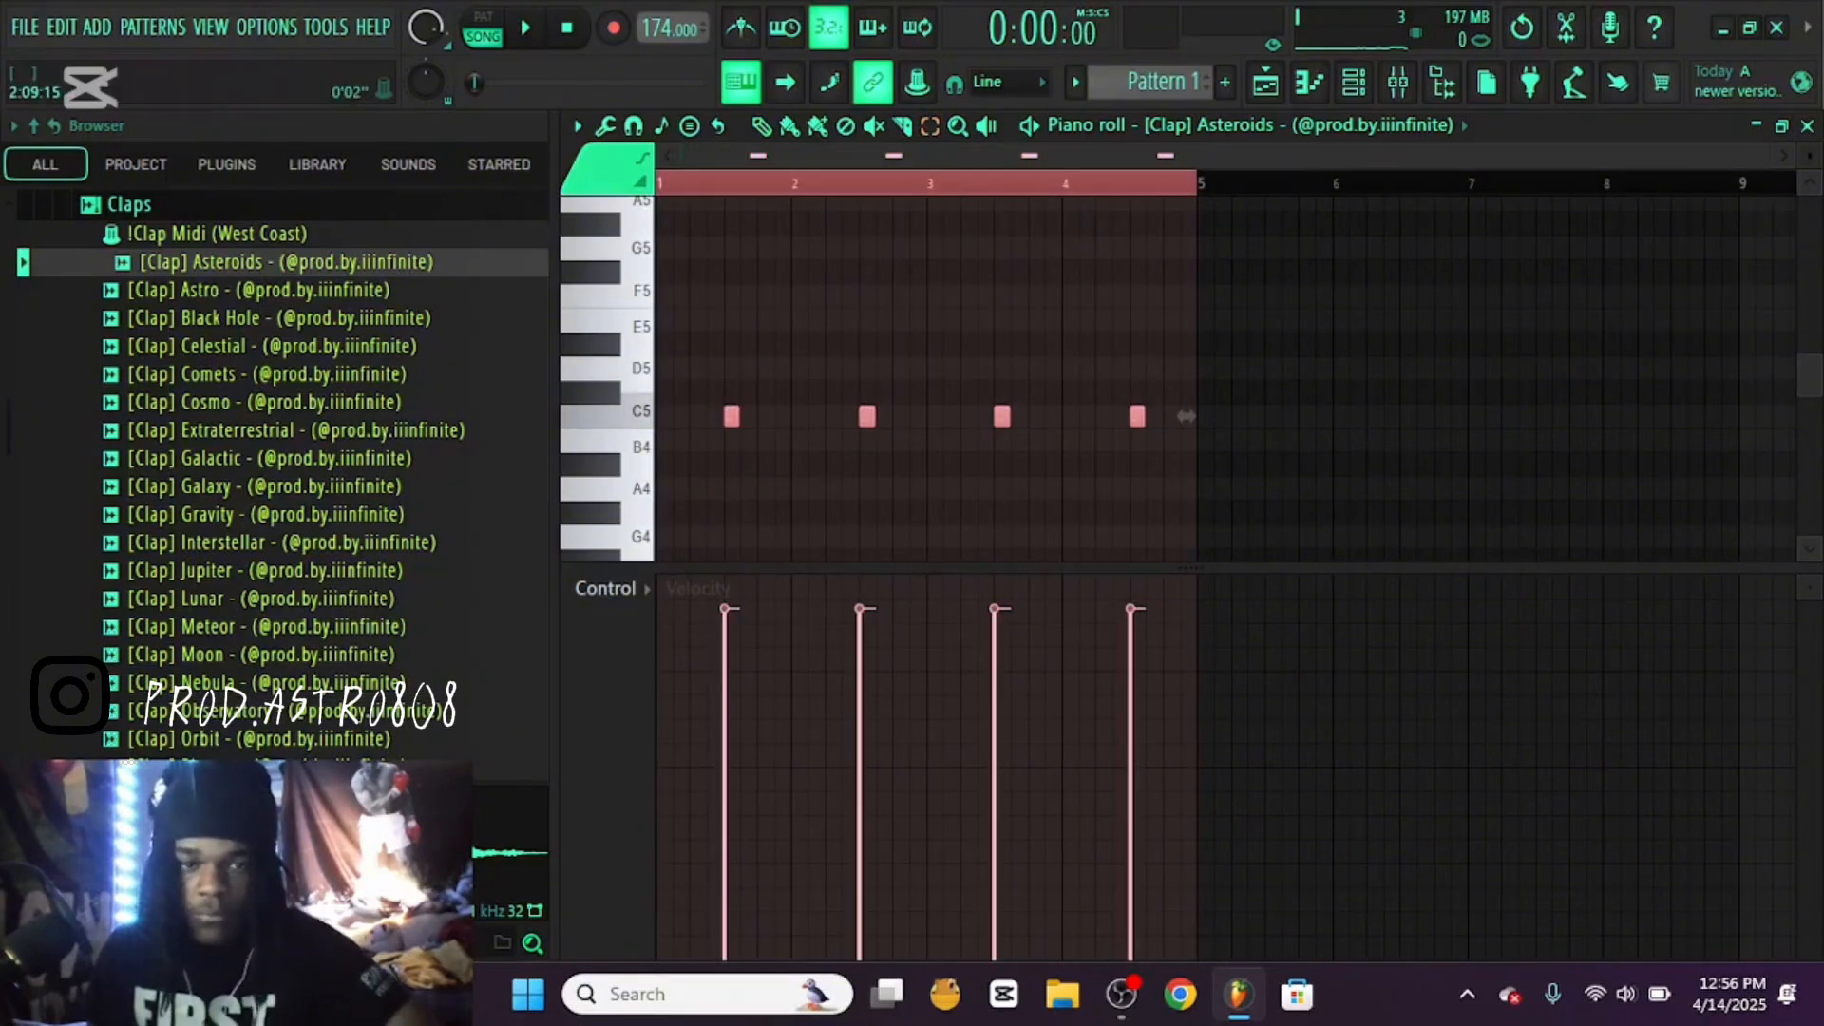
key(ctrl+b)
key(ctrl+d)
key(space)
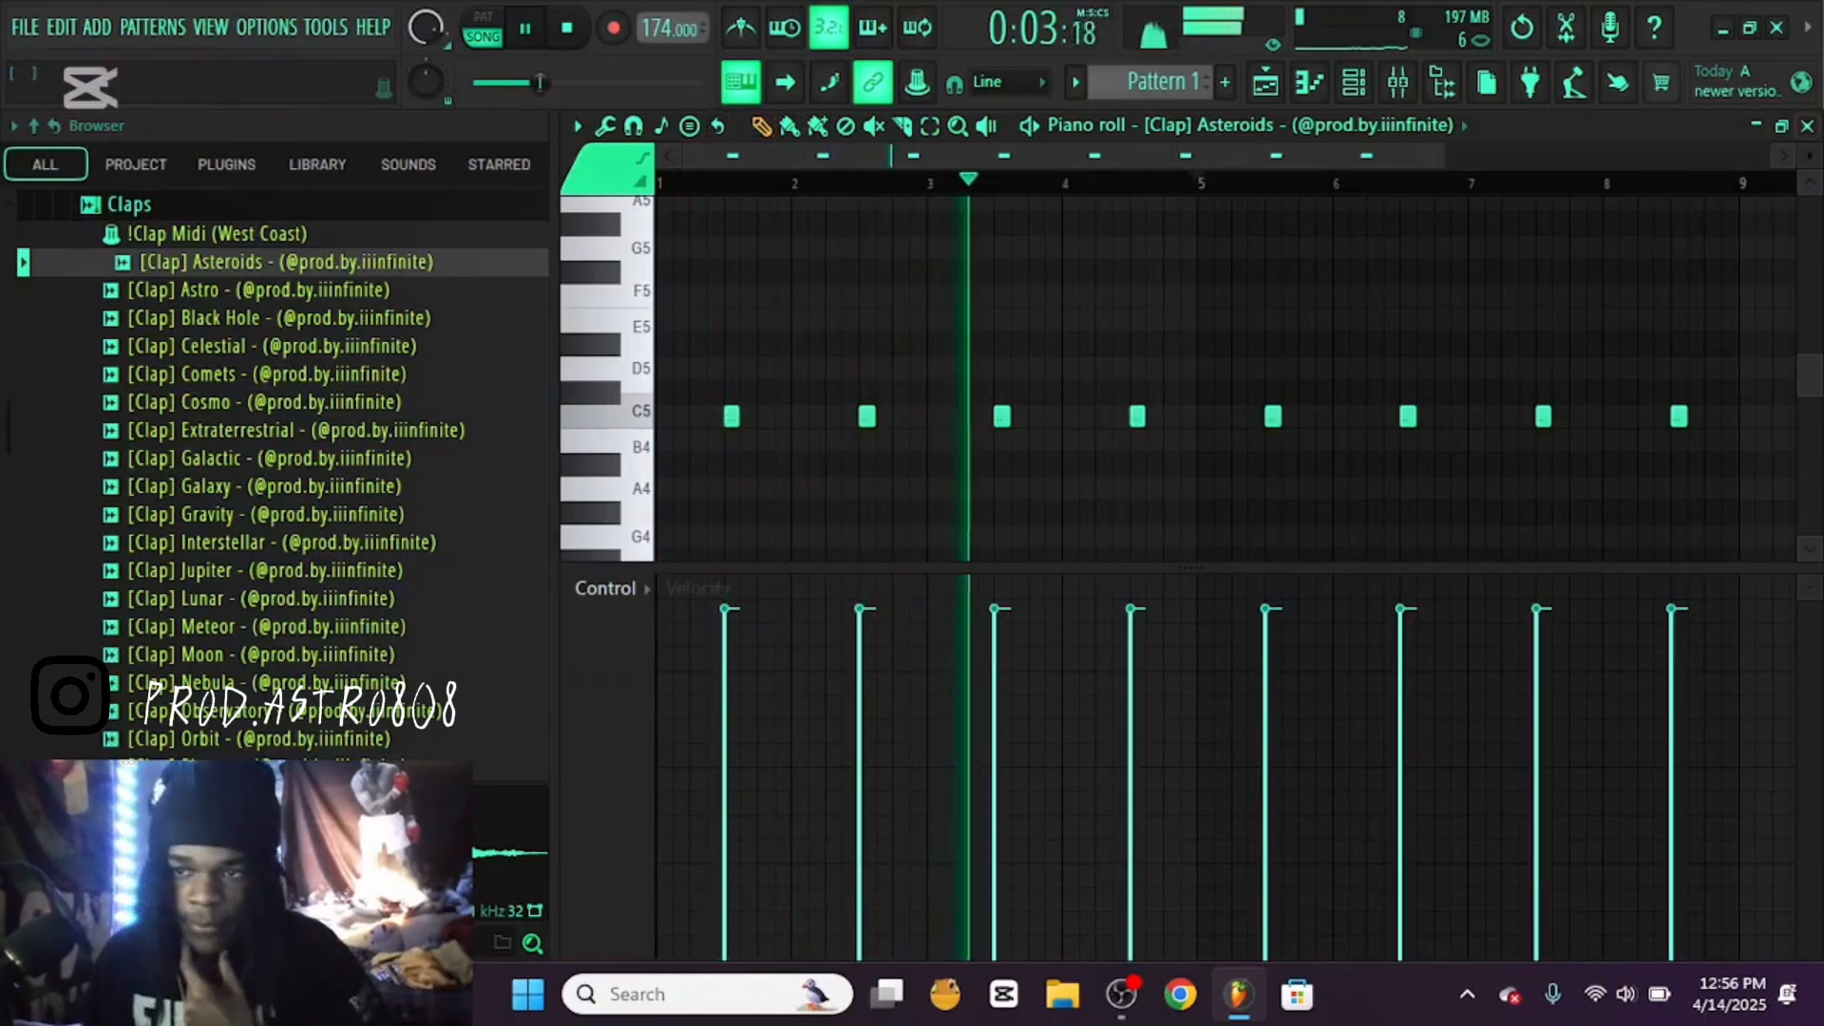
click(1808, 126)
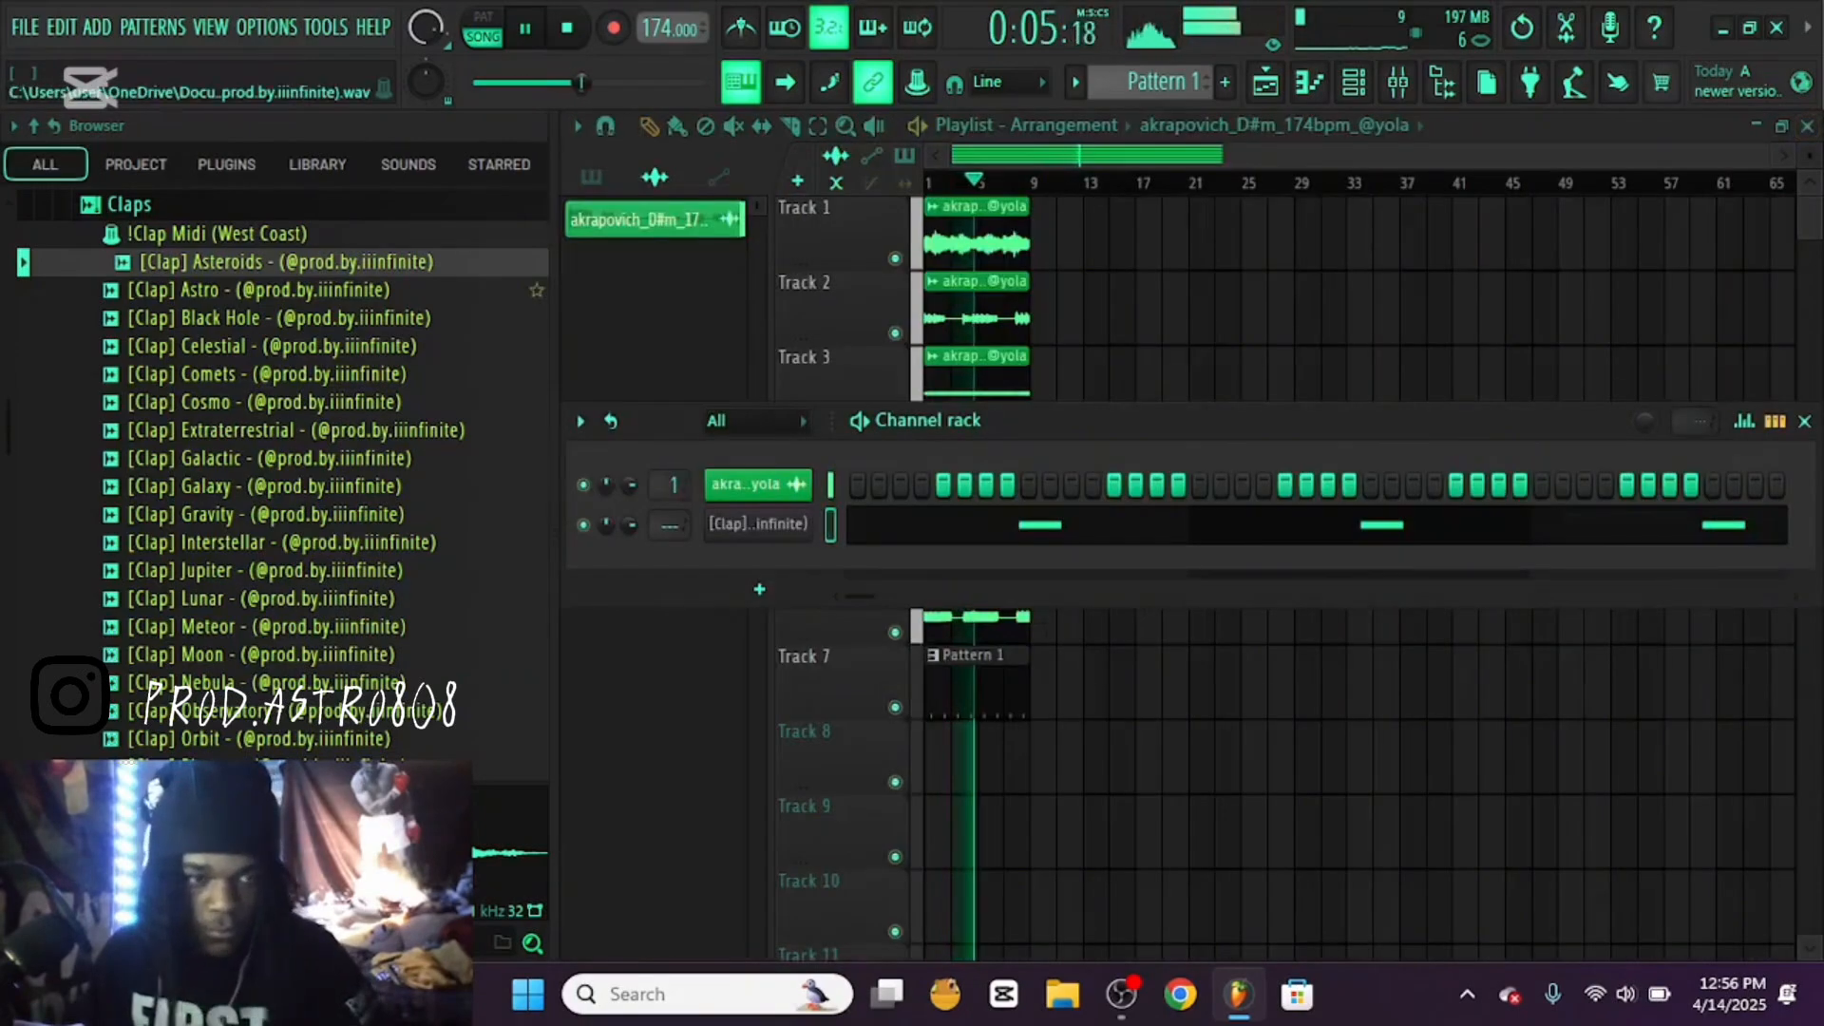
Collapse the Claps folder and return to the folder list of The Multiverse Drum Kit
click(130, 204)
scroll(99, 663, up, 3)
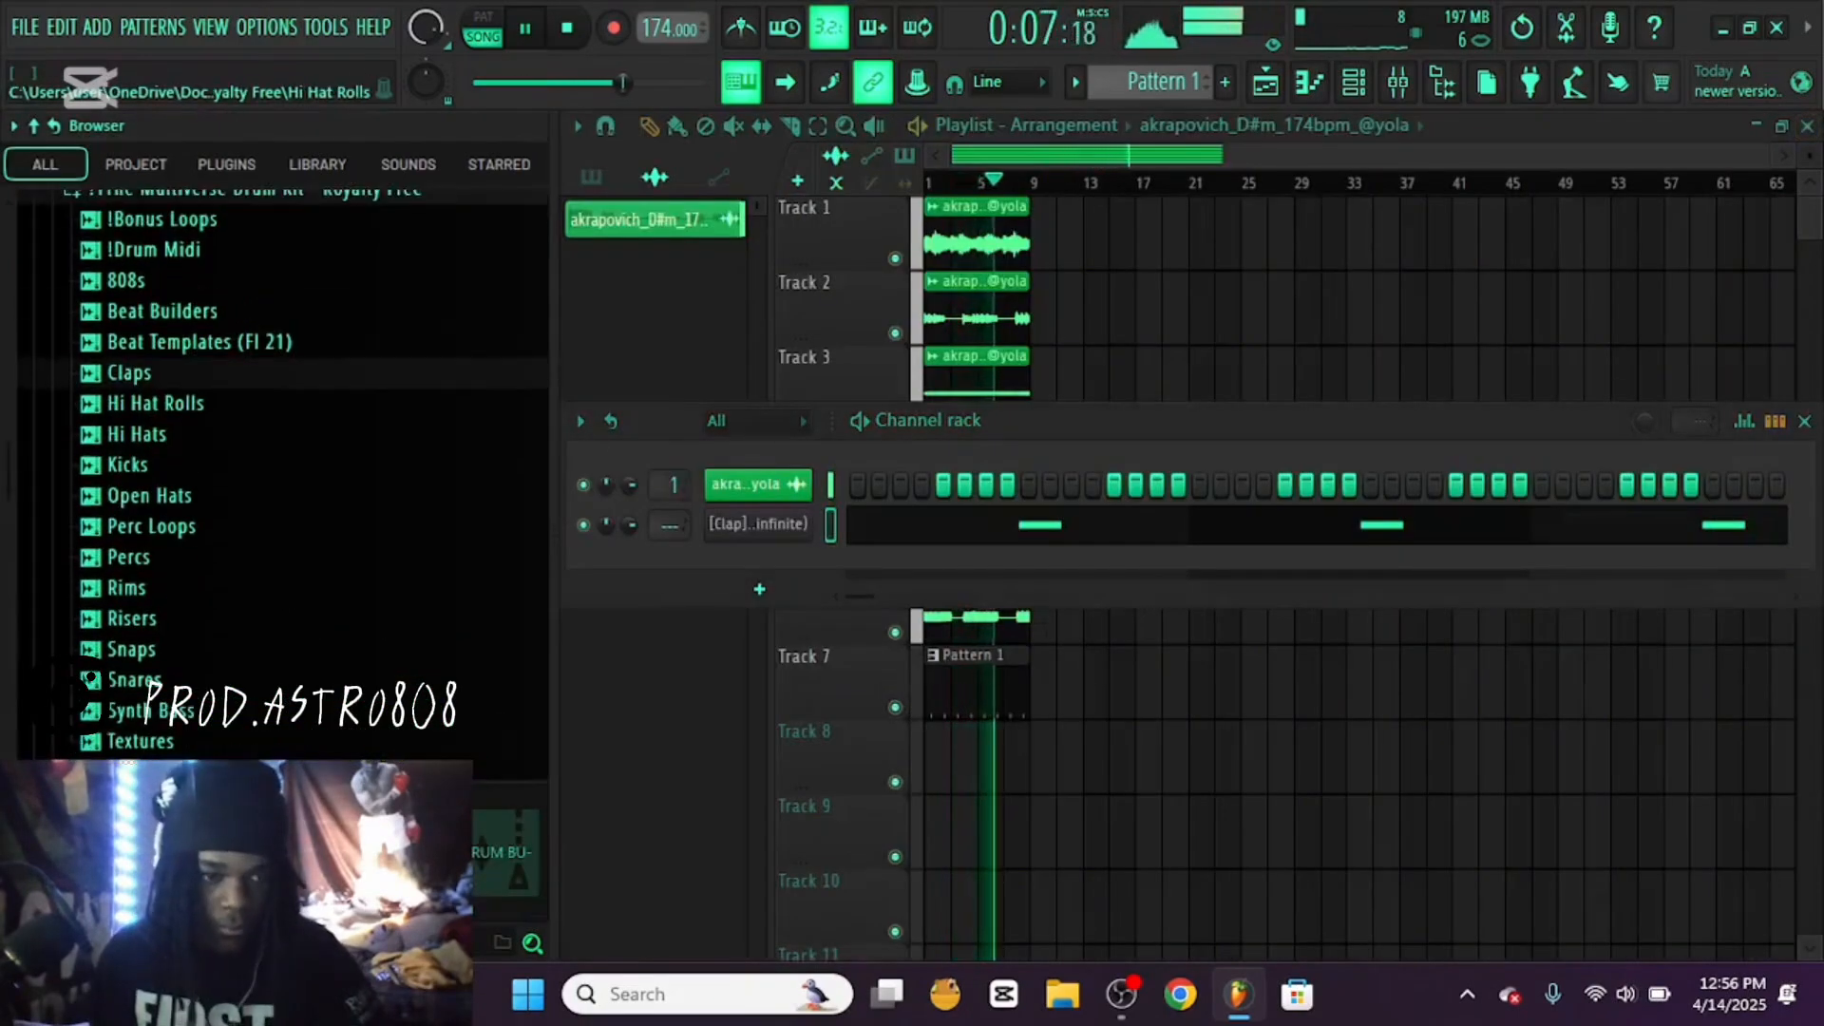
scroll(143, 409, up, 3)
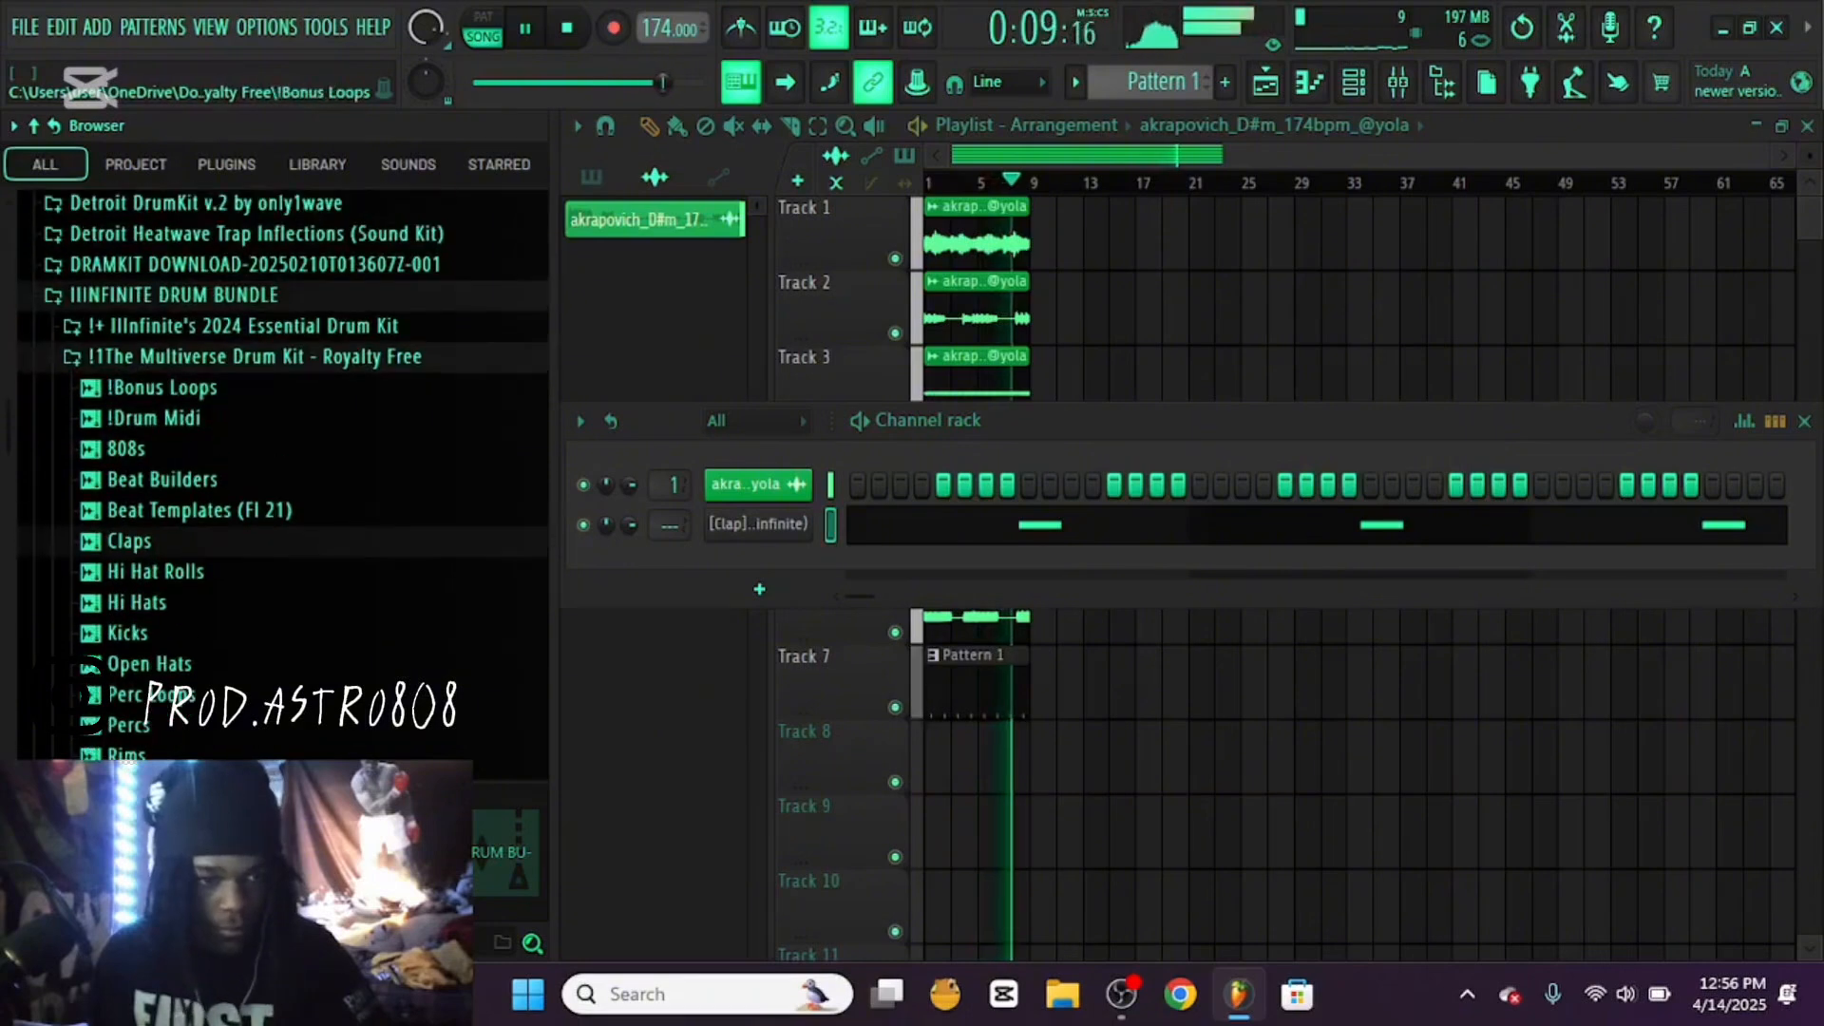
Stop playback, preview the Anomaly 808 in The Multiverse Drum Kit and collapse the kit
key(space)
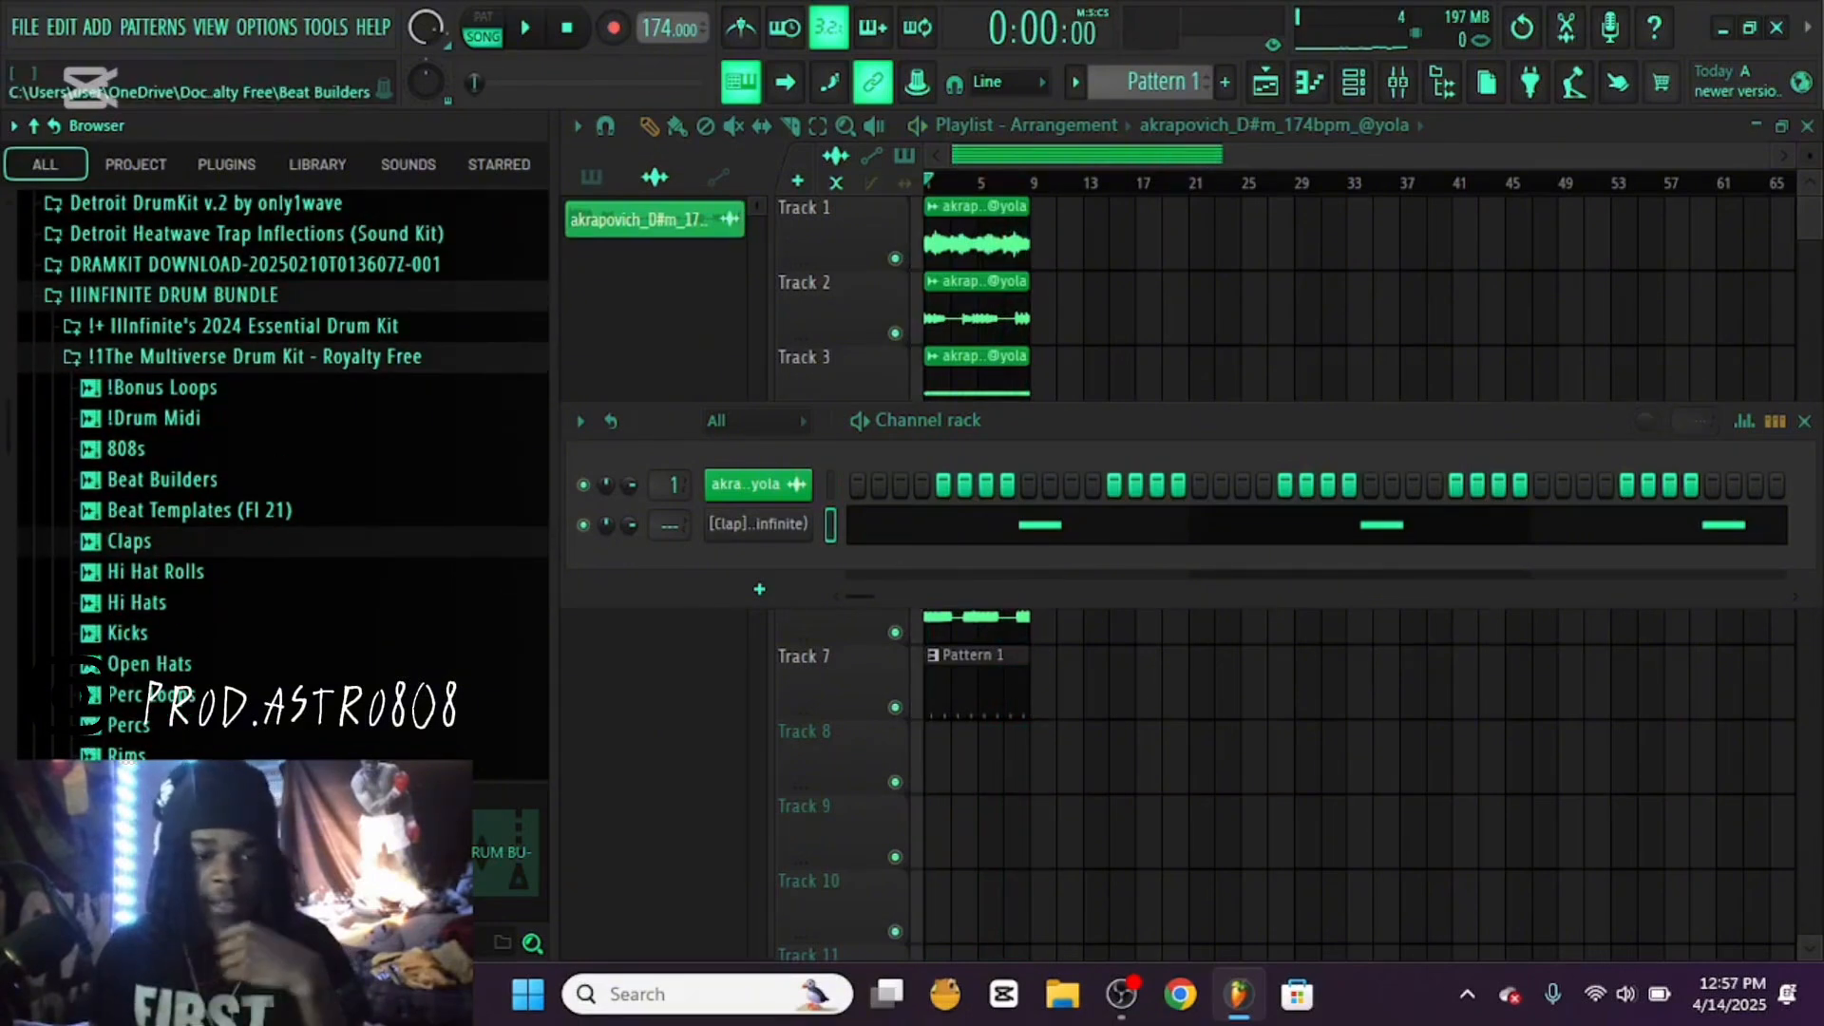
scroll(142, 523, down, 3)
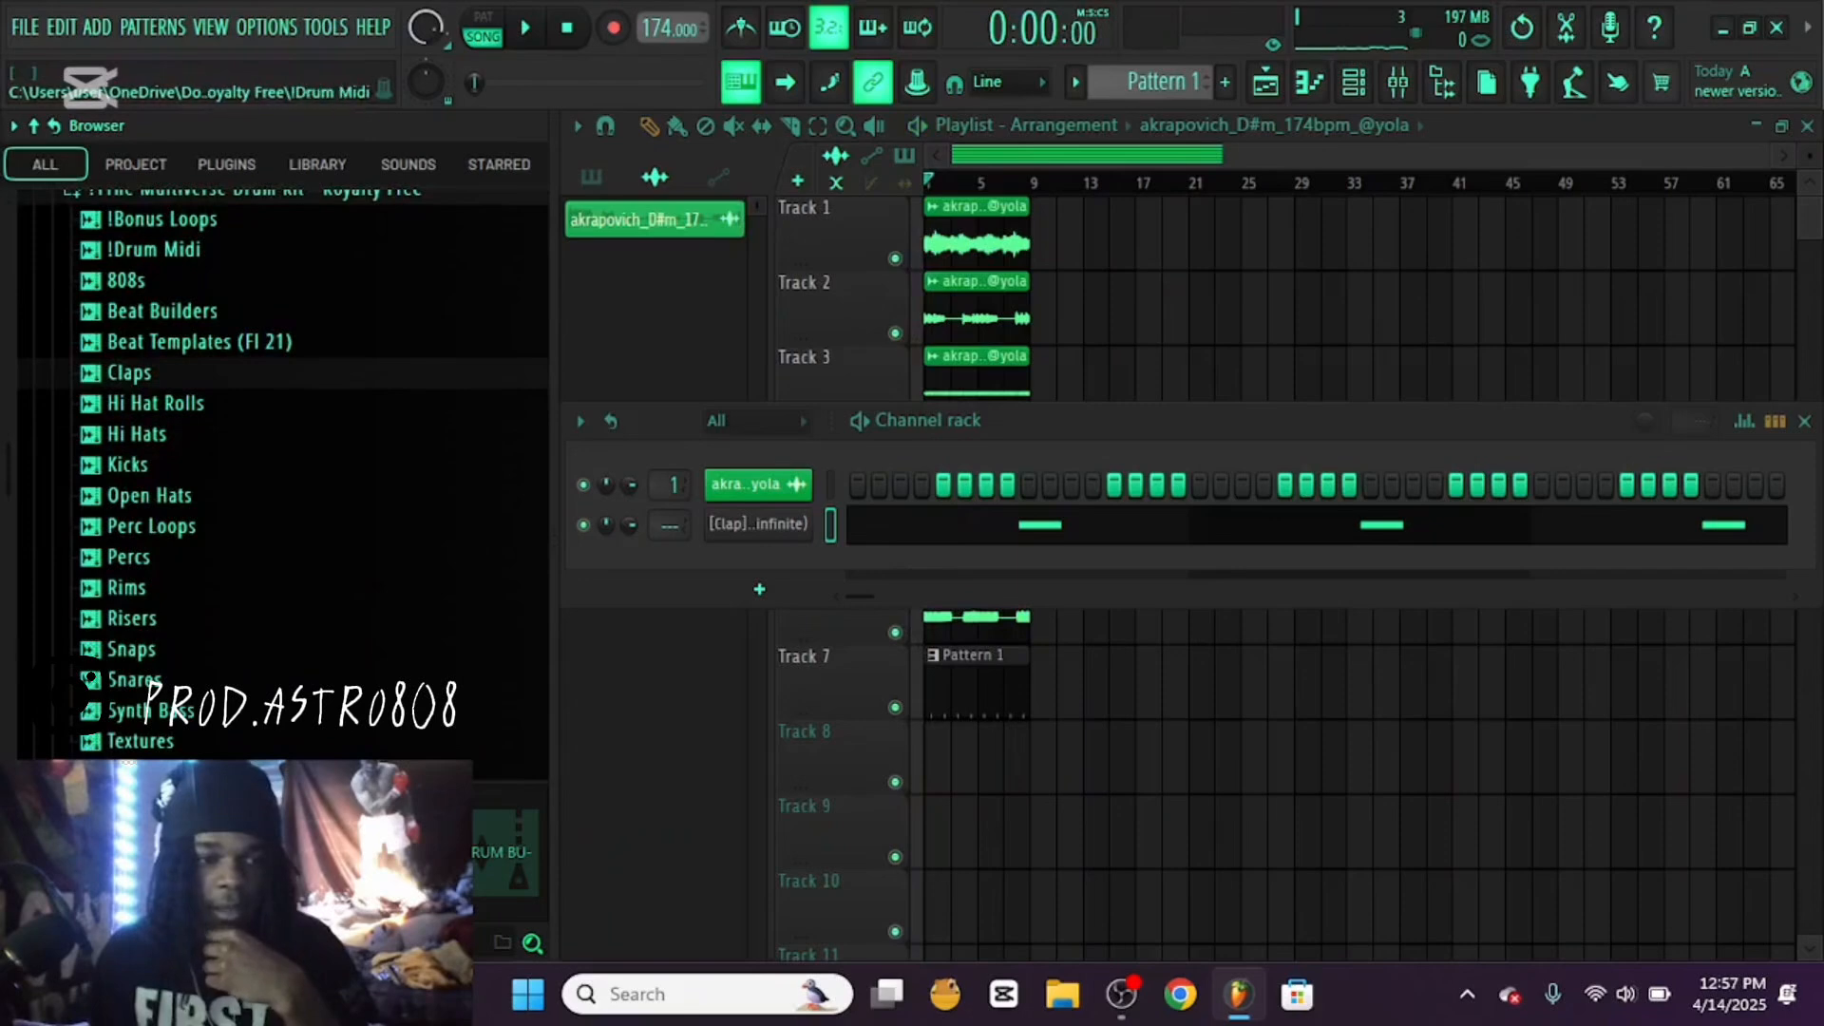
click(126, 280)
click(209, 234)
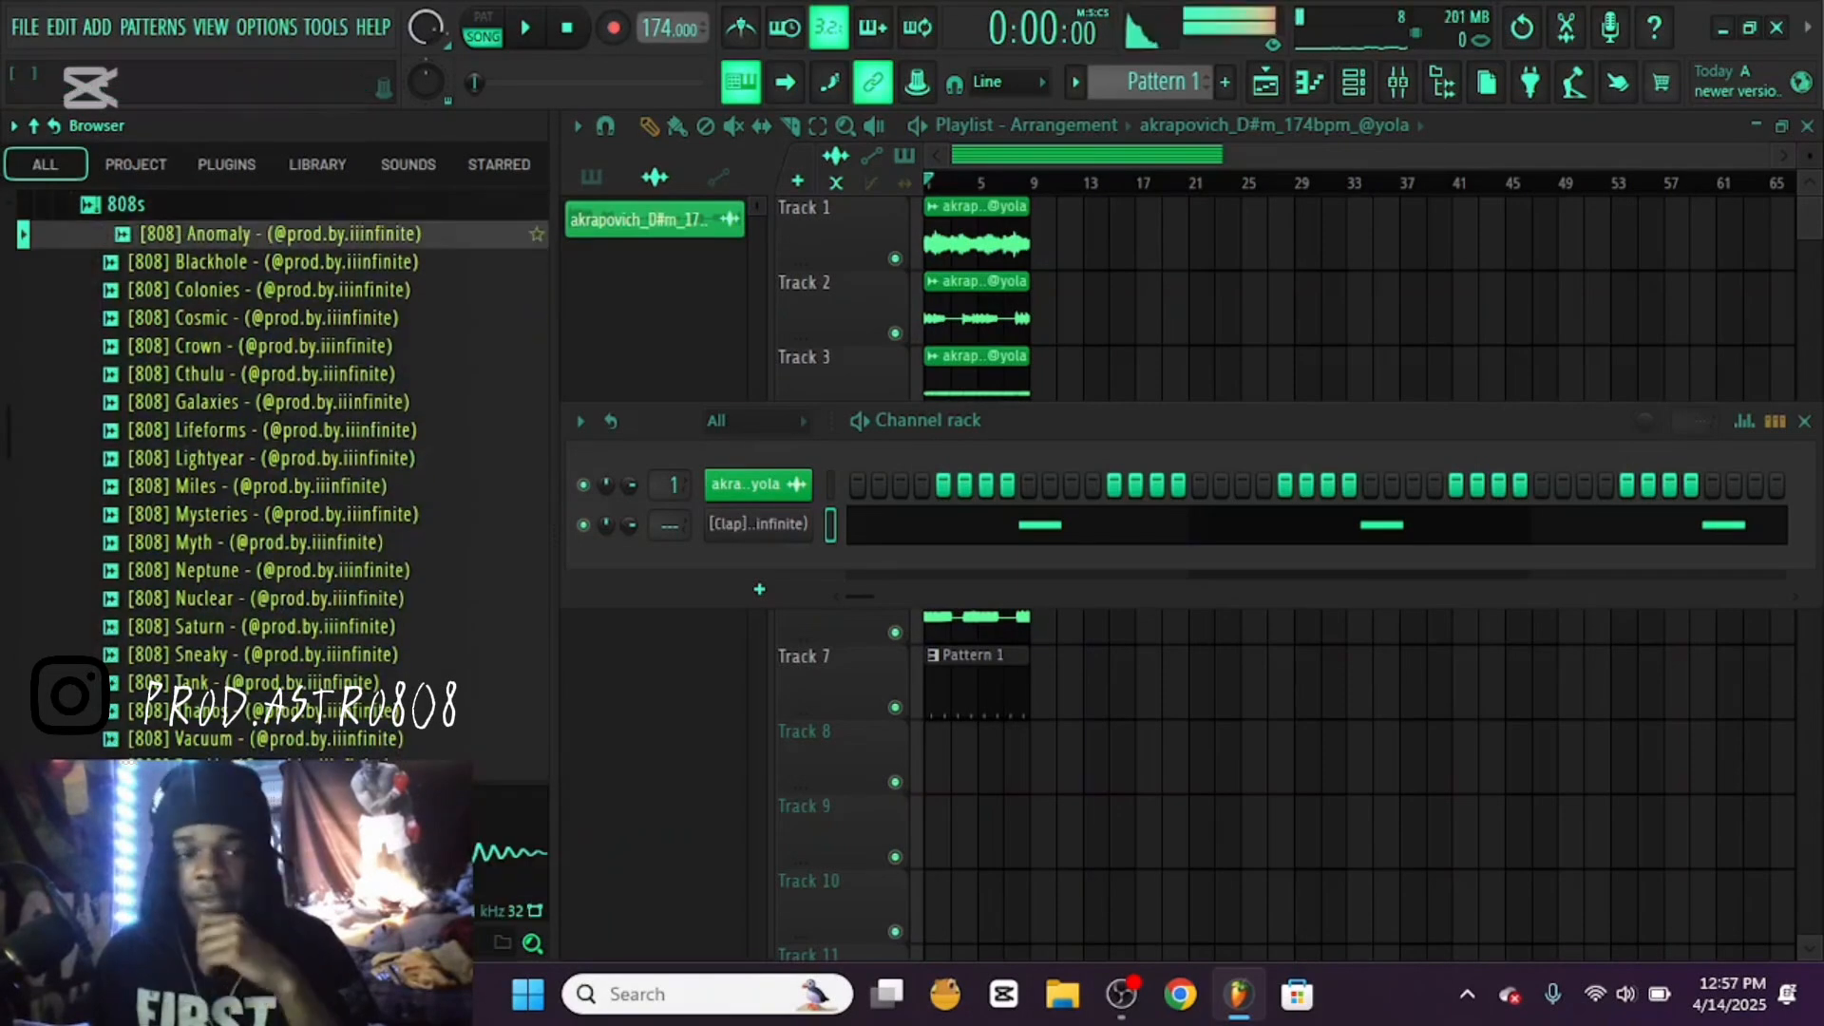
scroll(283, 475, up, 2)
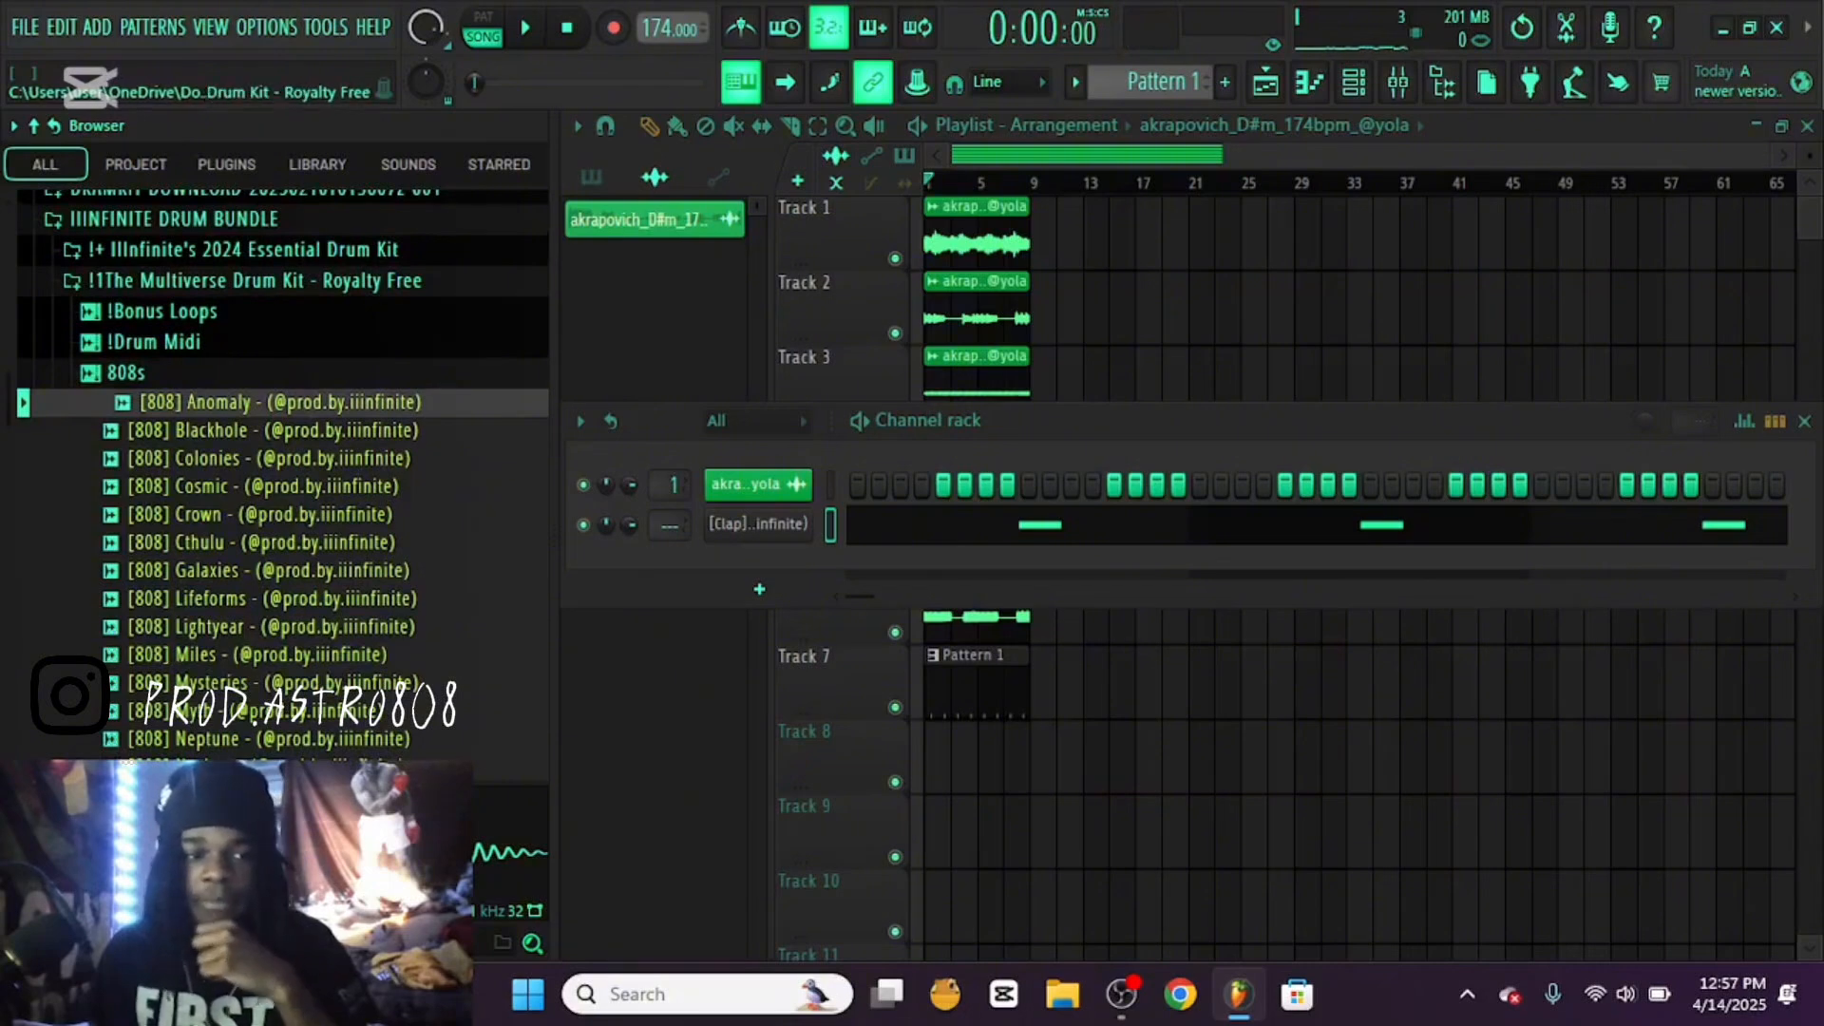
click(254, 282)
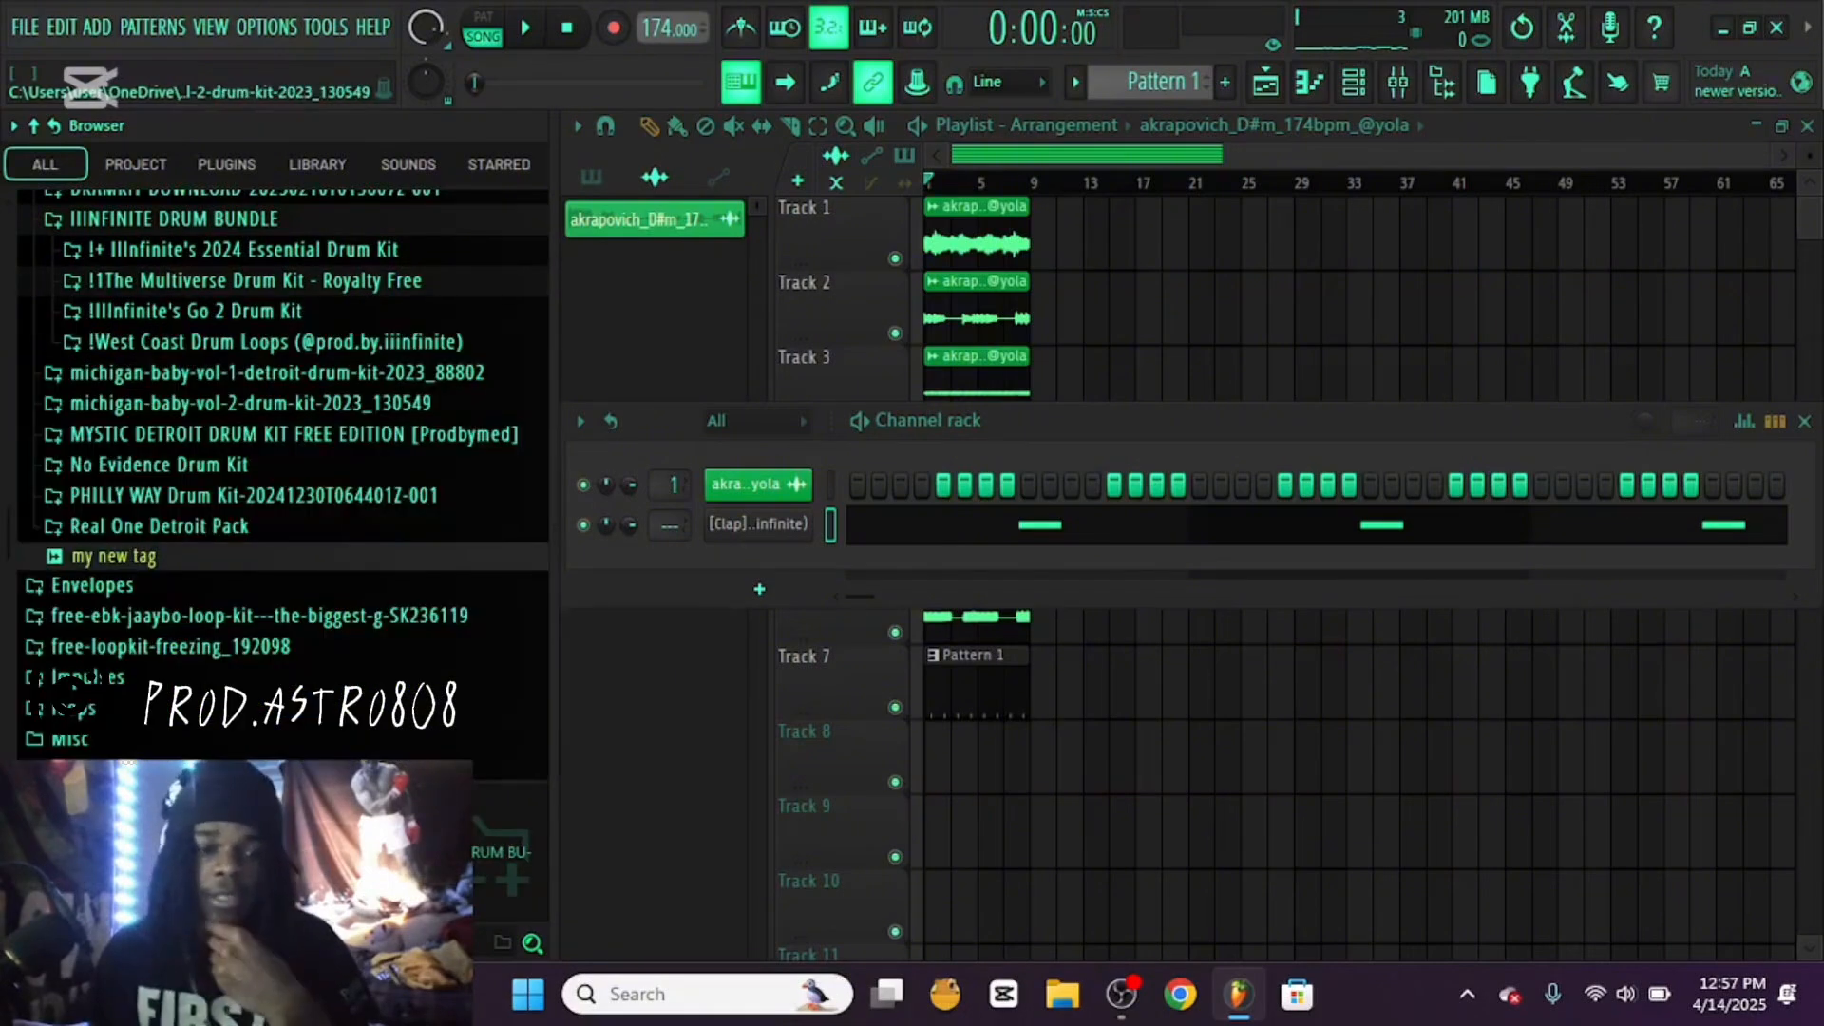
Browse the 808s and Bass Moogs of the Michigan Baby Vol. 2 Drum Kit, preview the Spinz 808 and collapse the kit
click(237, 403)
click(276, 434)
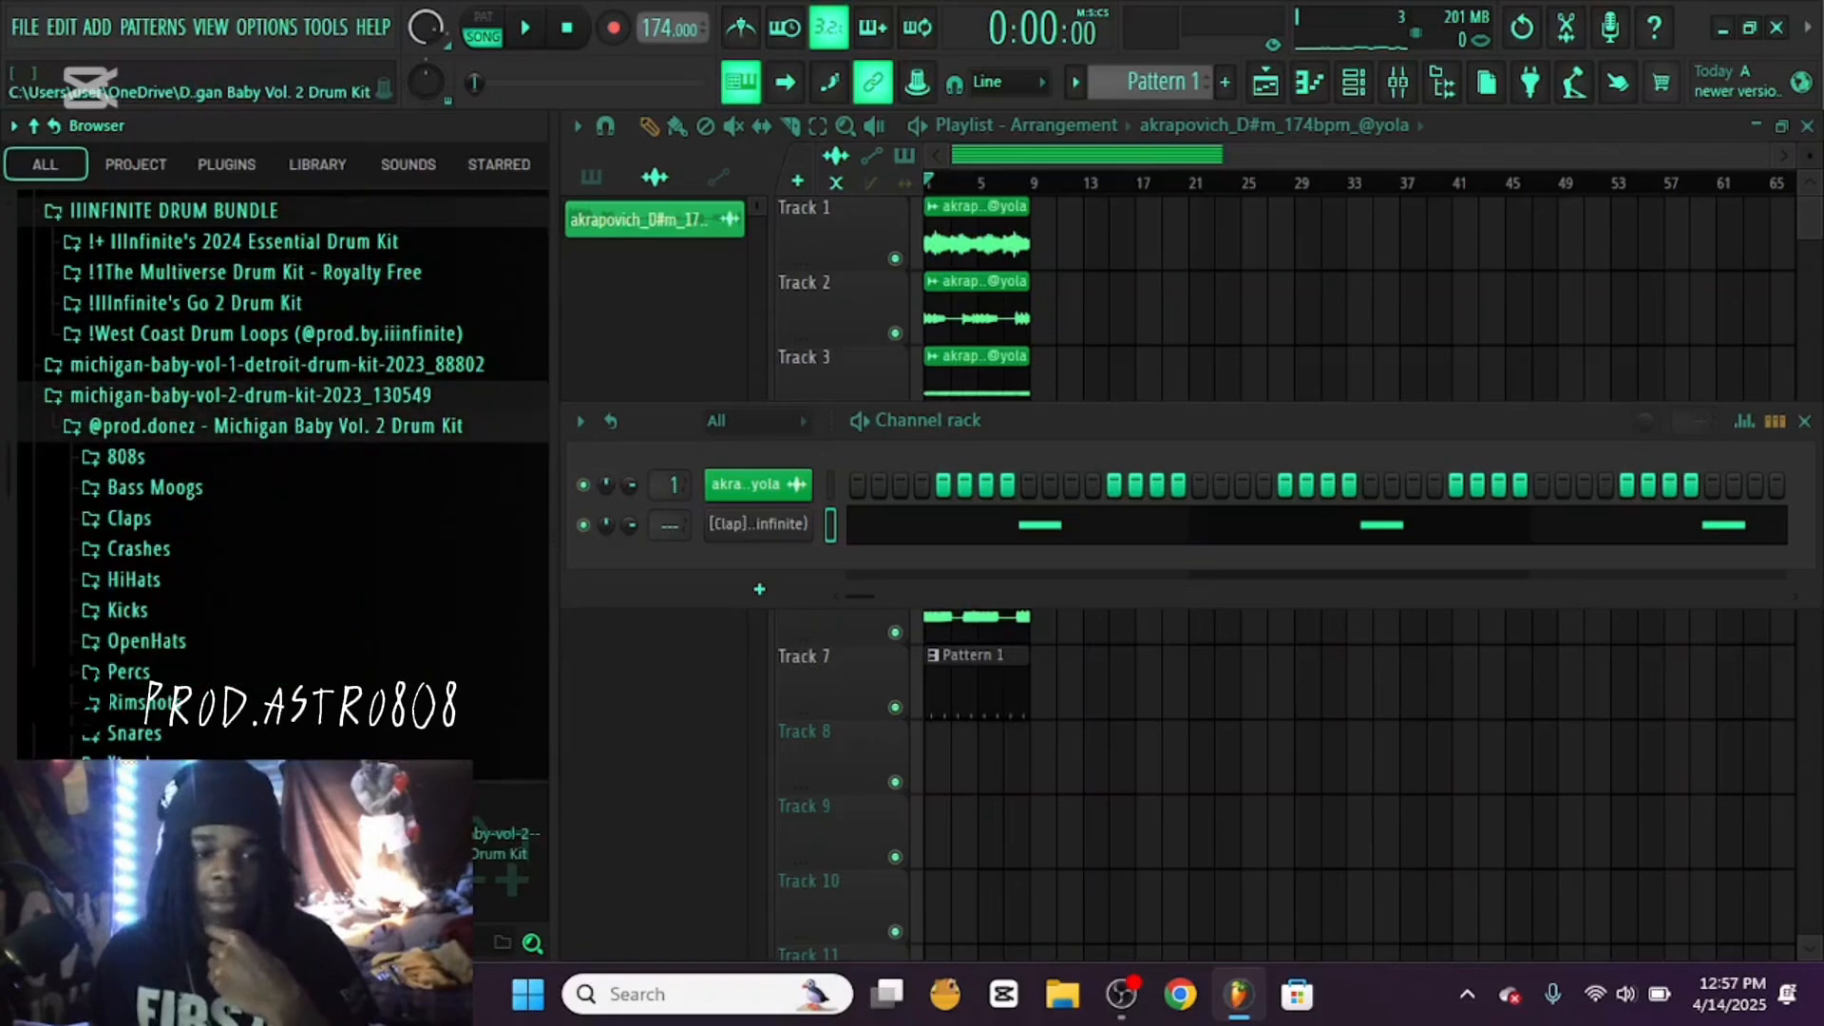
click(127, 457)
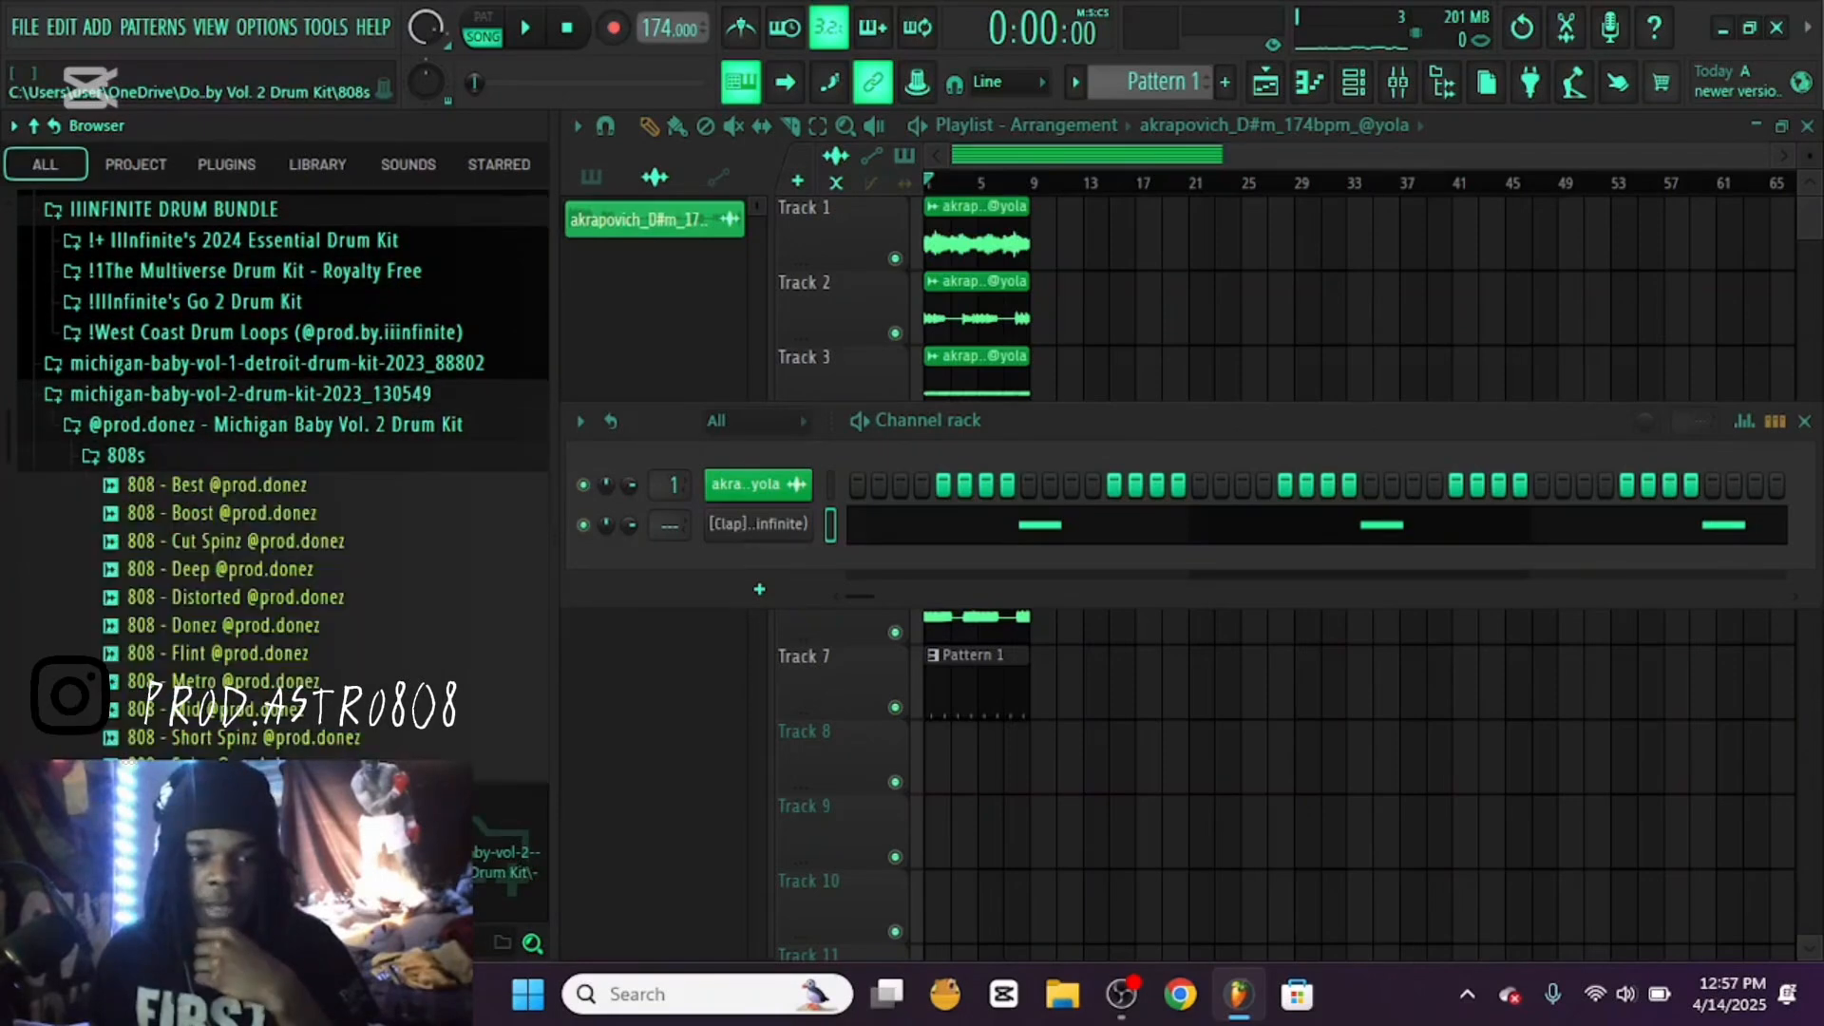
scroll(228, 653, down, 4)
click(155, 459)
click(223, 431)
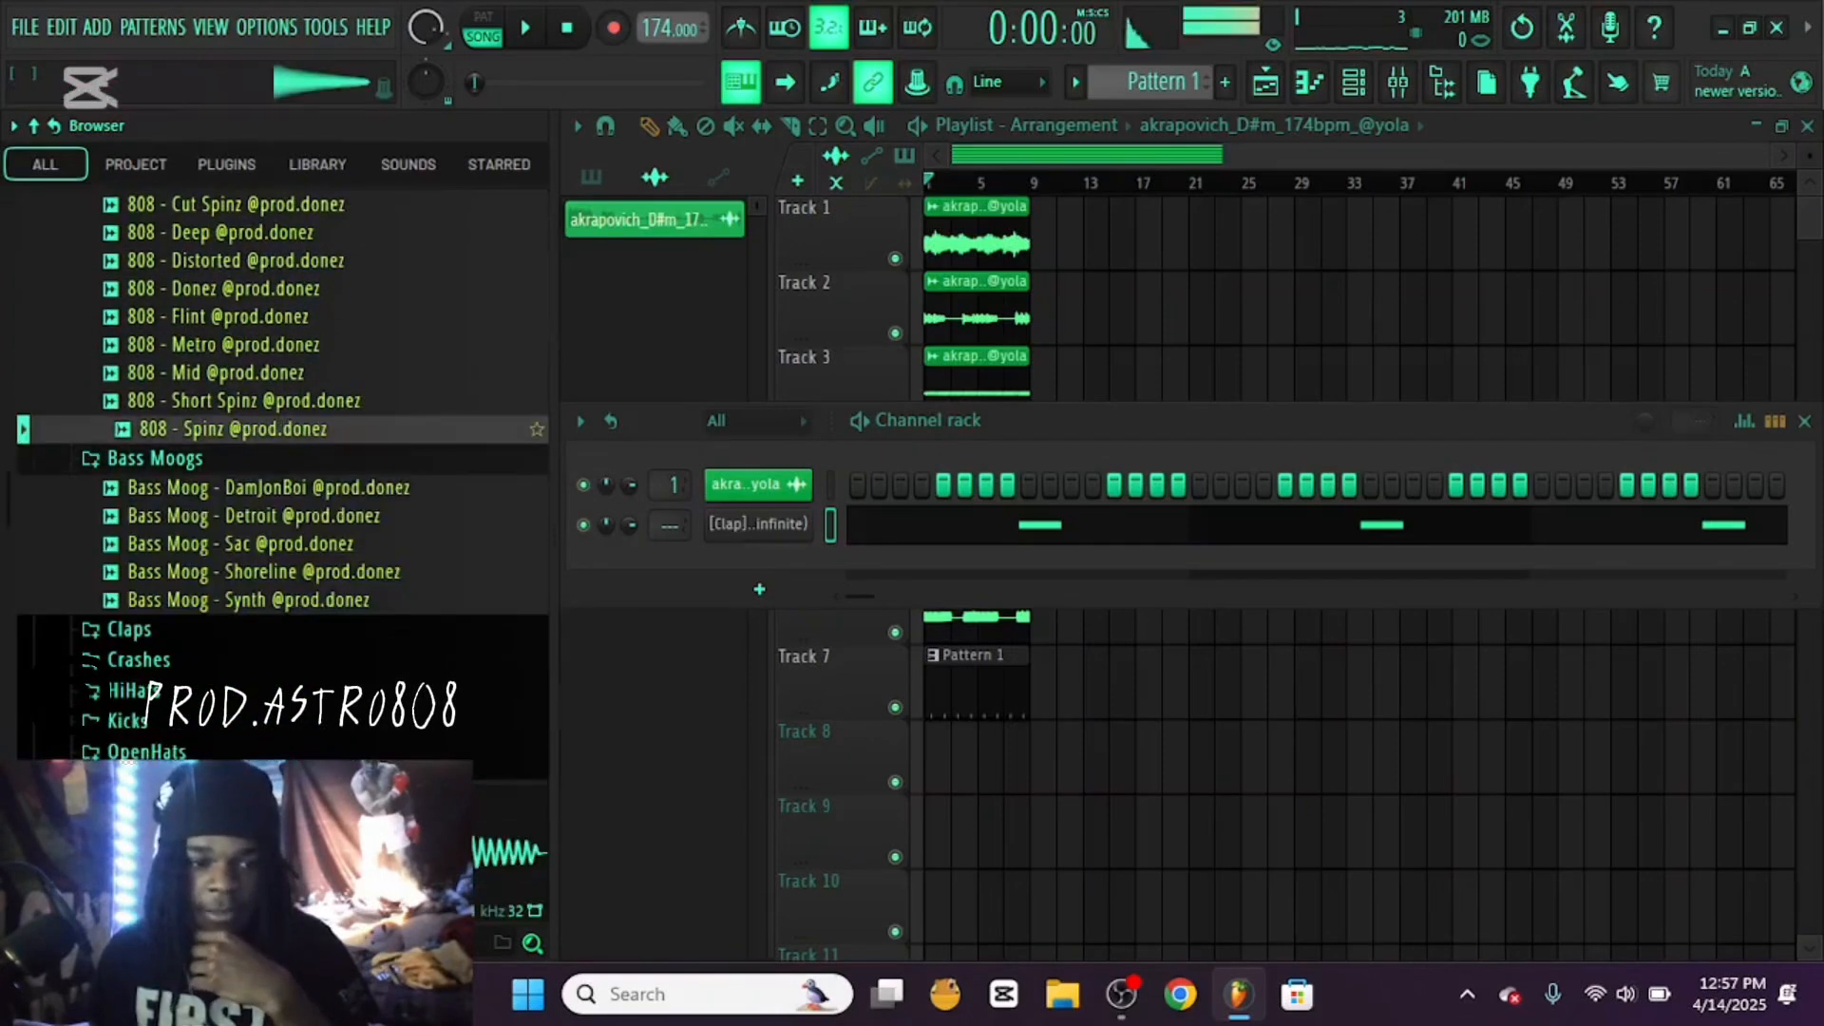
scroll(276, 531, up, 6)
click(250, 562)
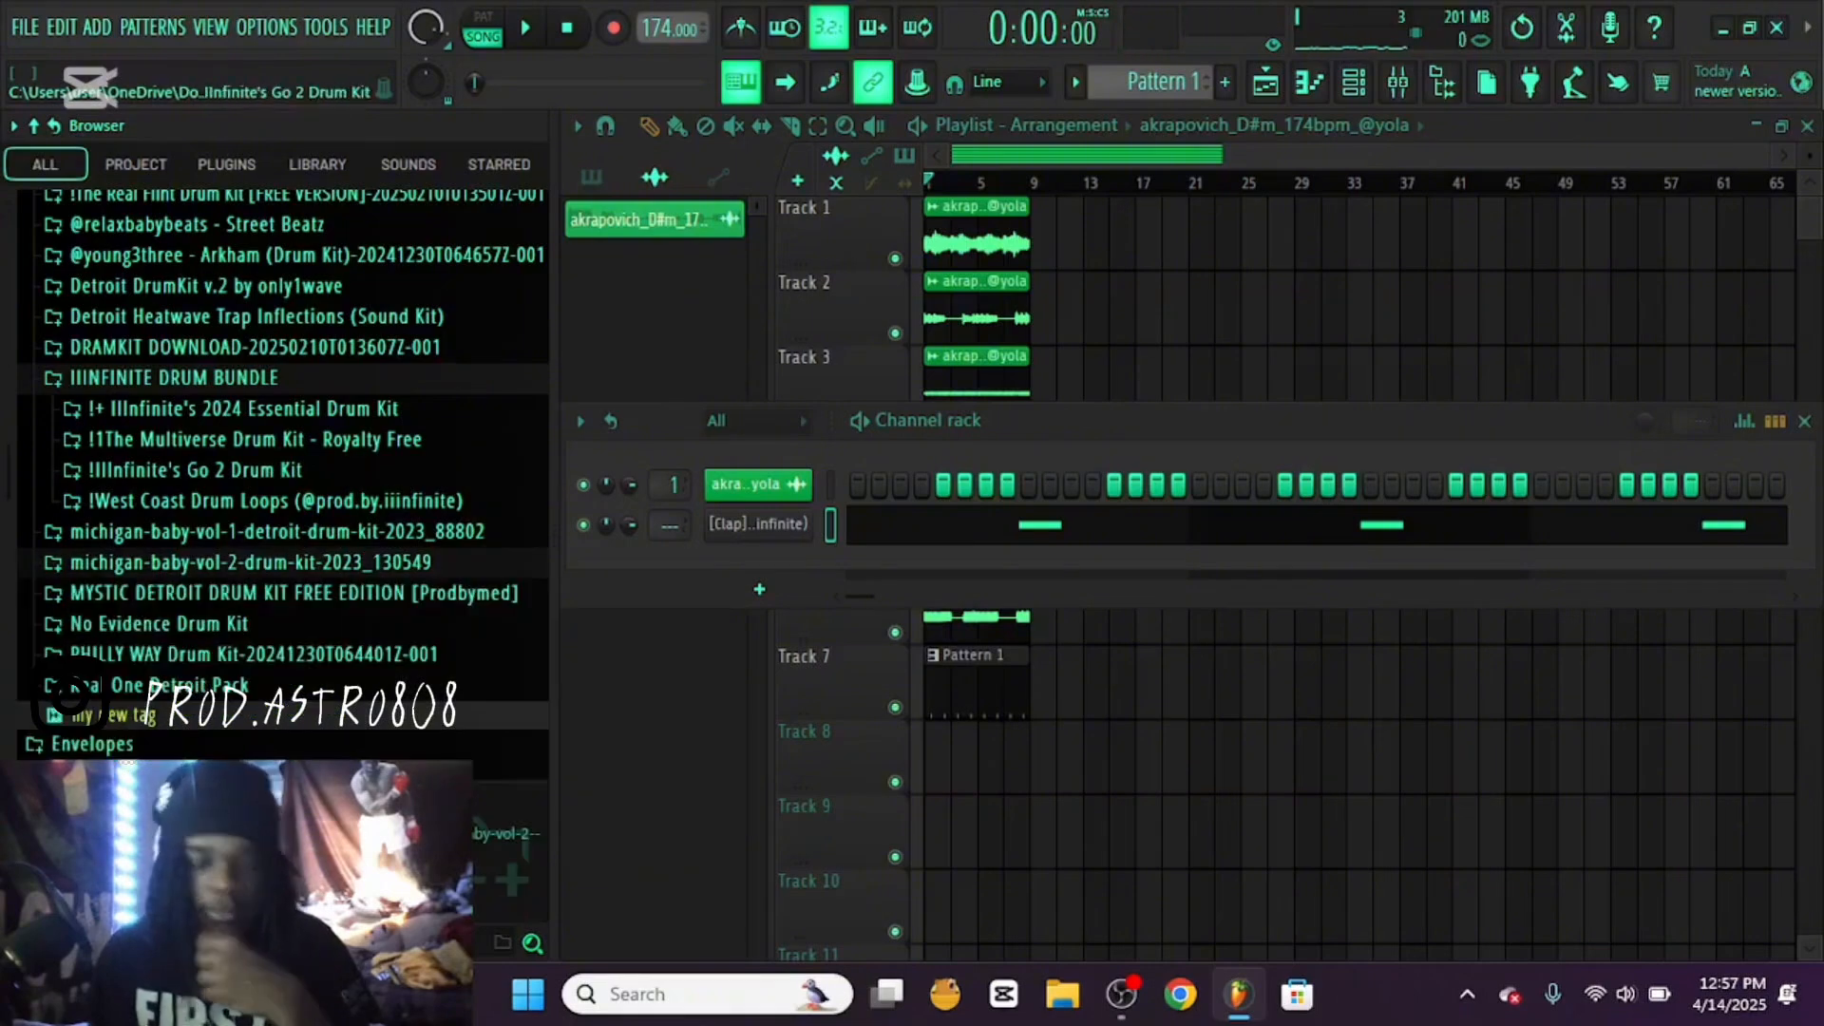
Load the Anomaly 808 from The Multiverse Drum Kit as a new channel, set it to cut itself and open its piano roll
click(237, 439)
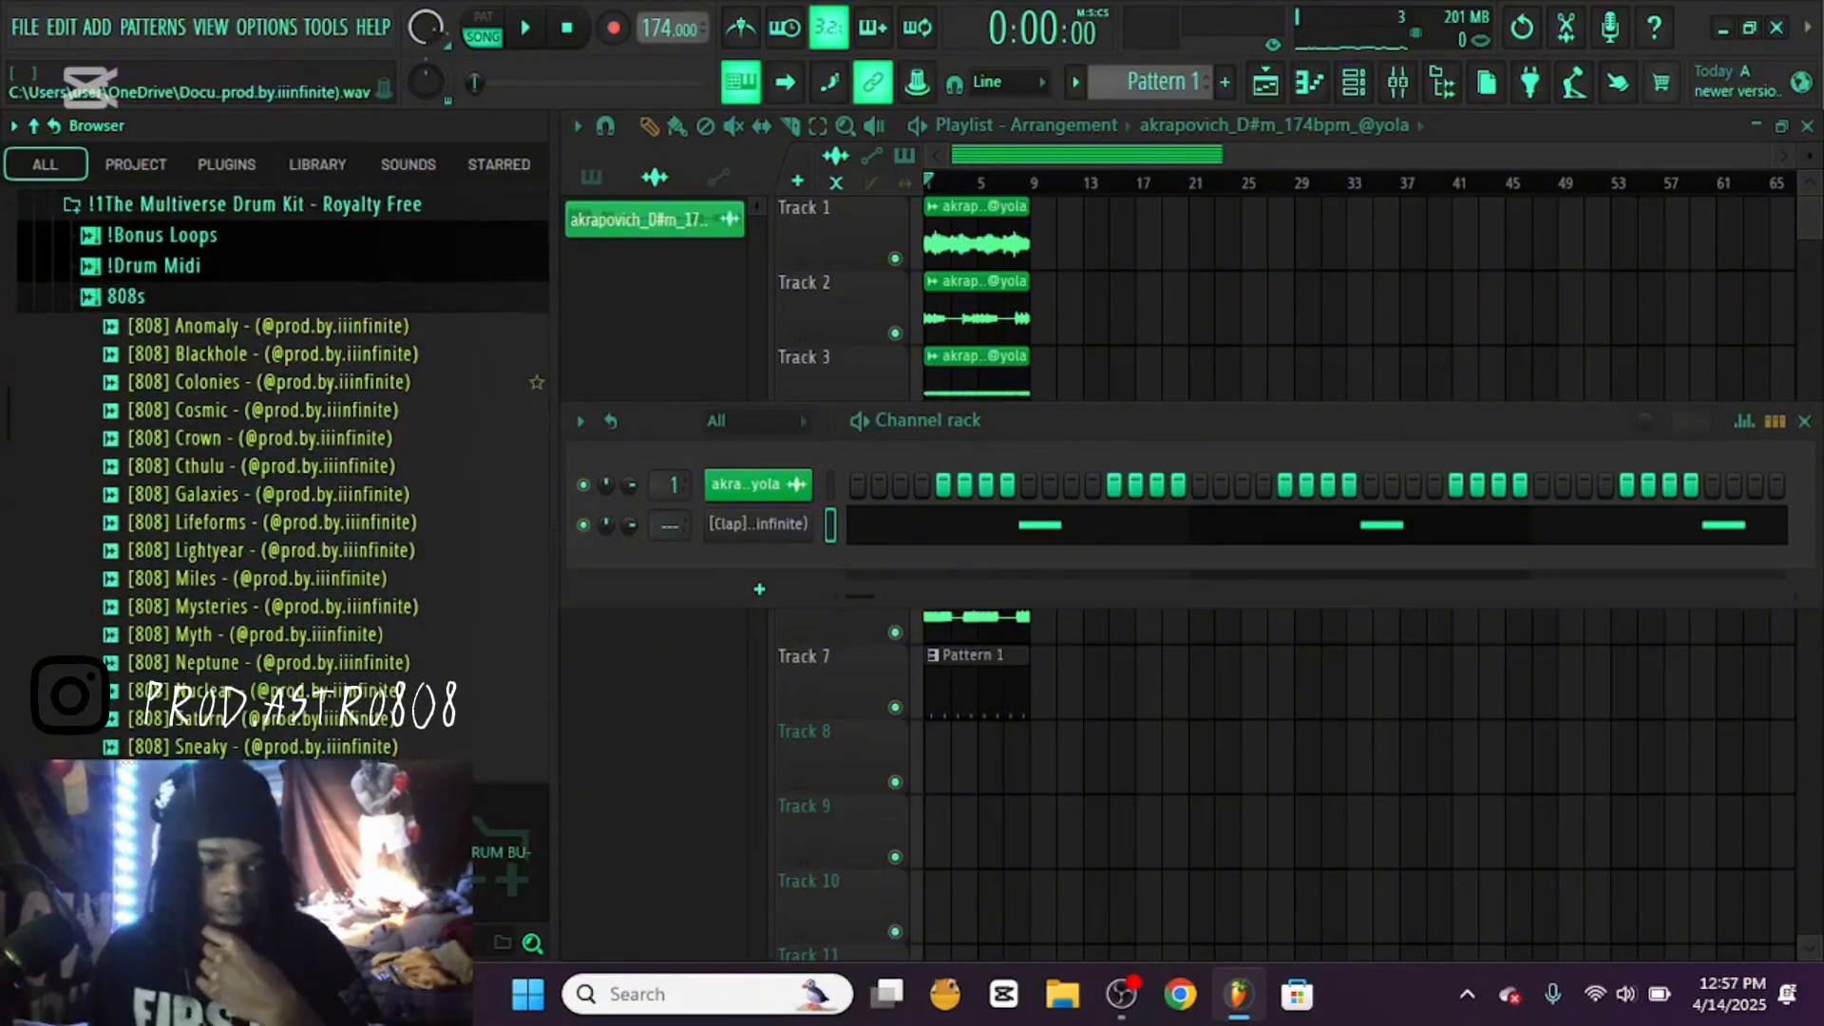
drag(176, 327, 784, 568)
drag(646, 552, 758, 563)
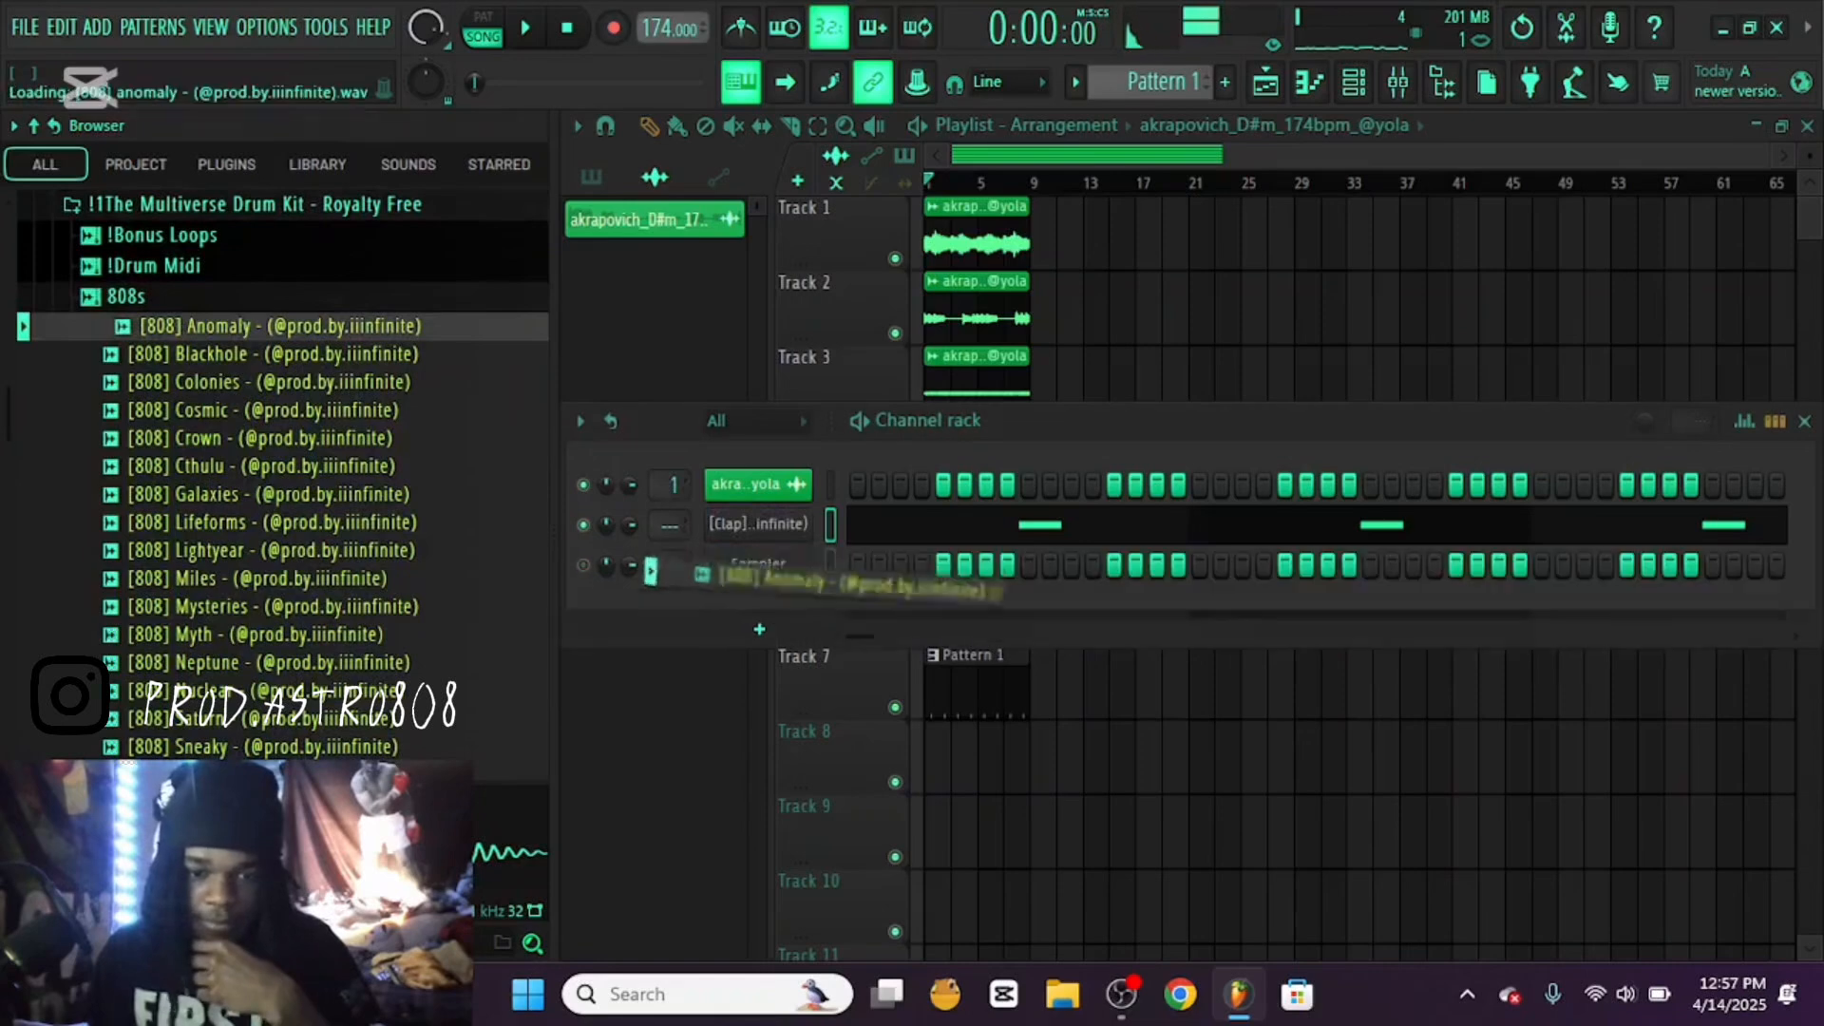
right_click(758, 564)
click(866, 753)
key(F7)
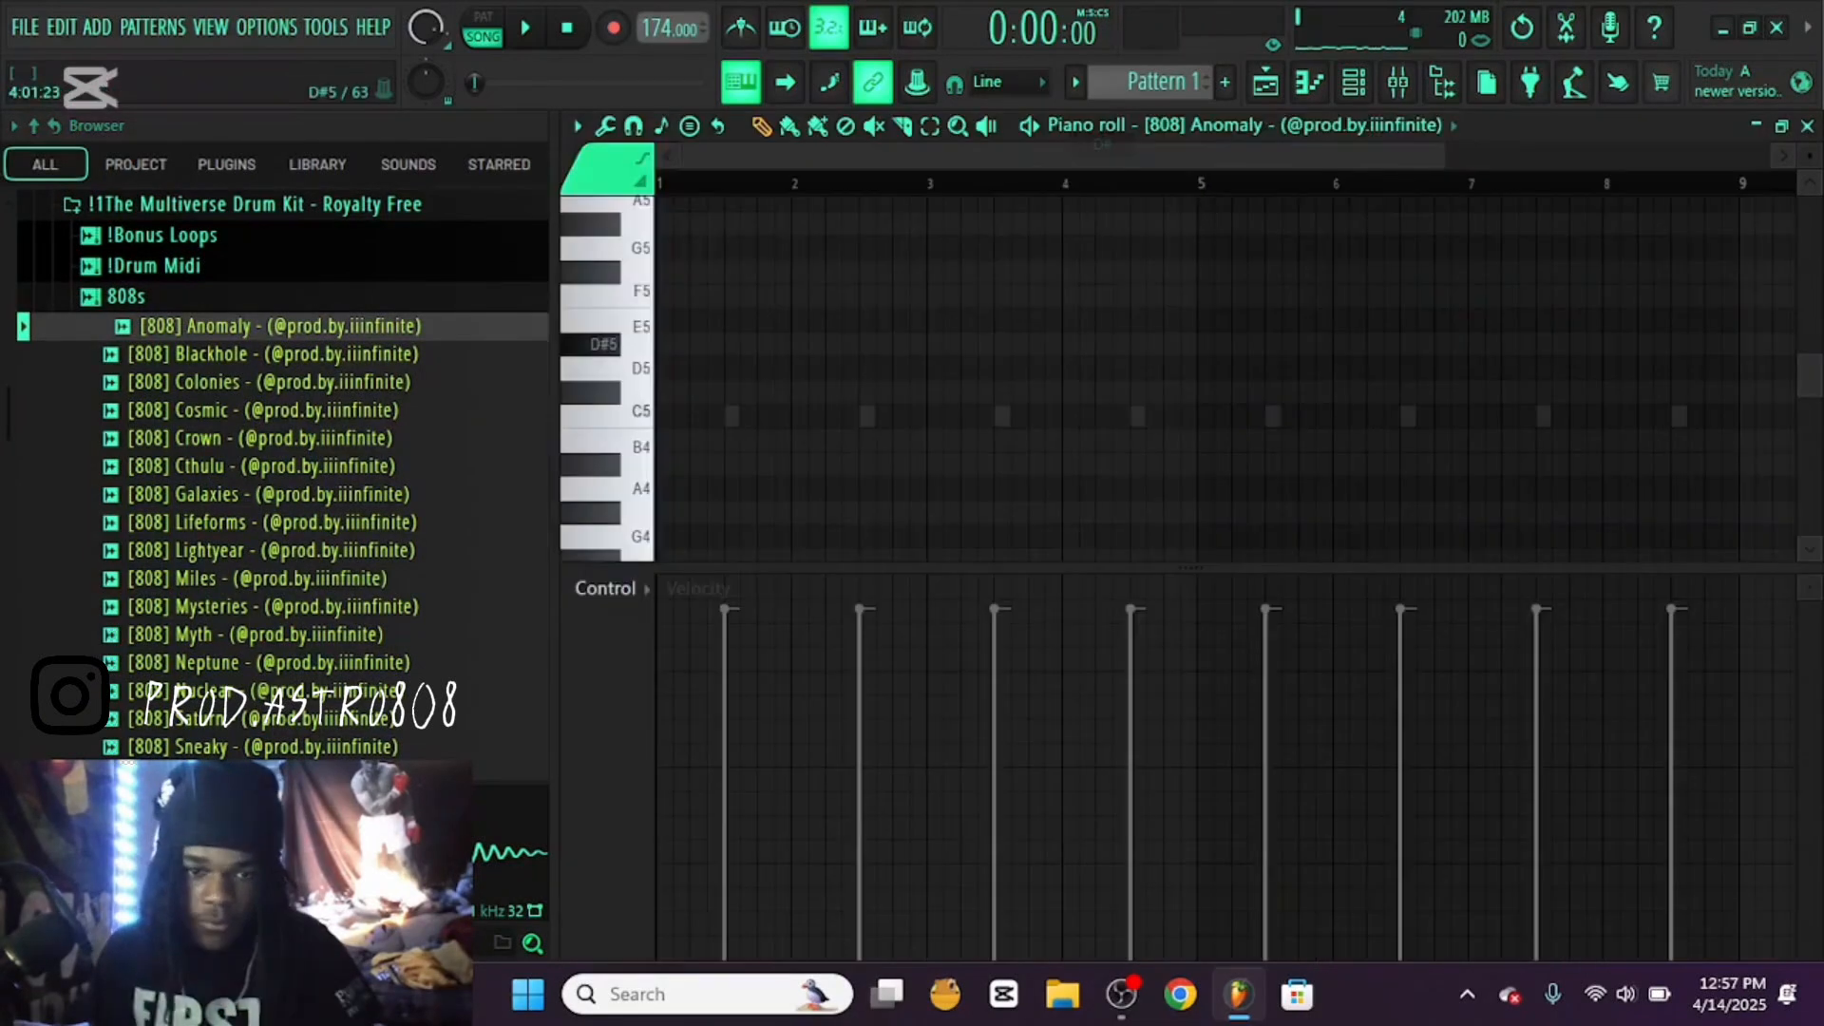
Place D#5 808 notes on steps 1, 7 and 13 of bar 1 and at bar 3, F5 at bar 4, and repeat bars 1–3 from bar 5
drag(784, 393, 664, 367)
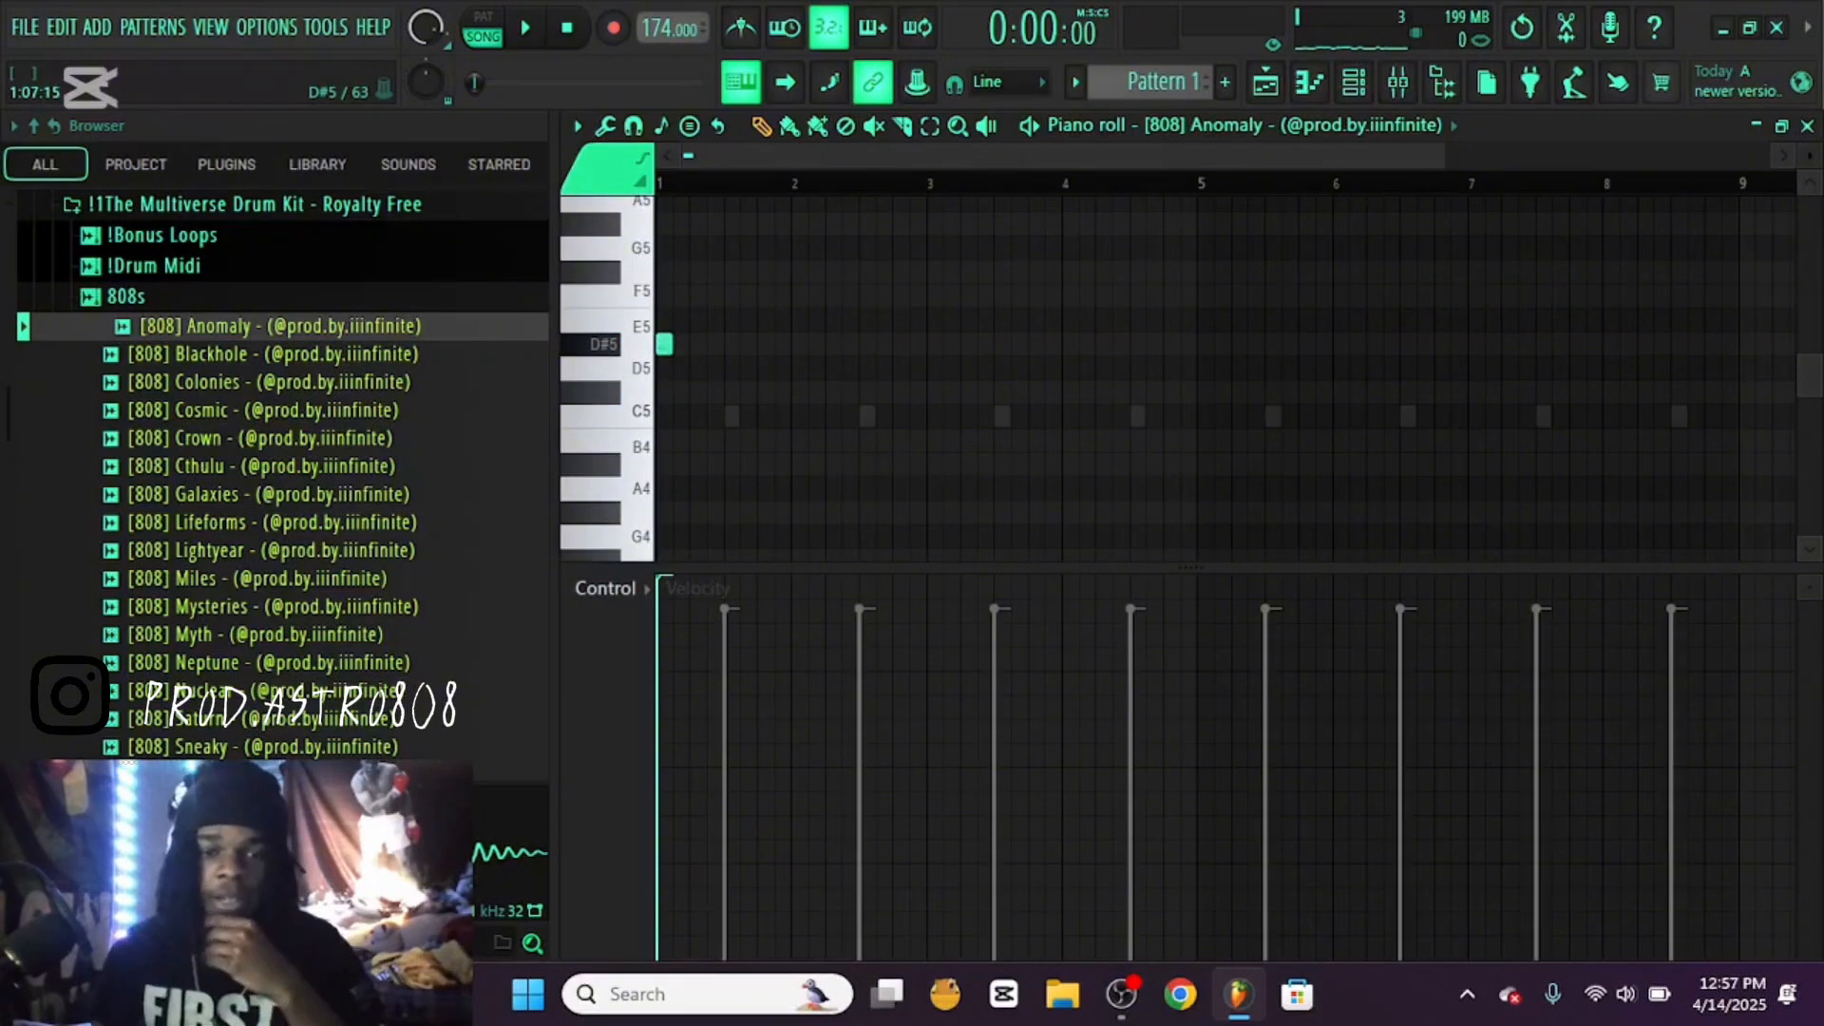
click(714, 344)
key(space)
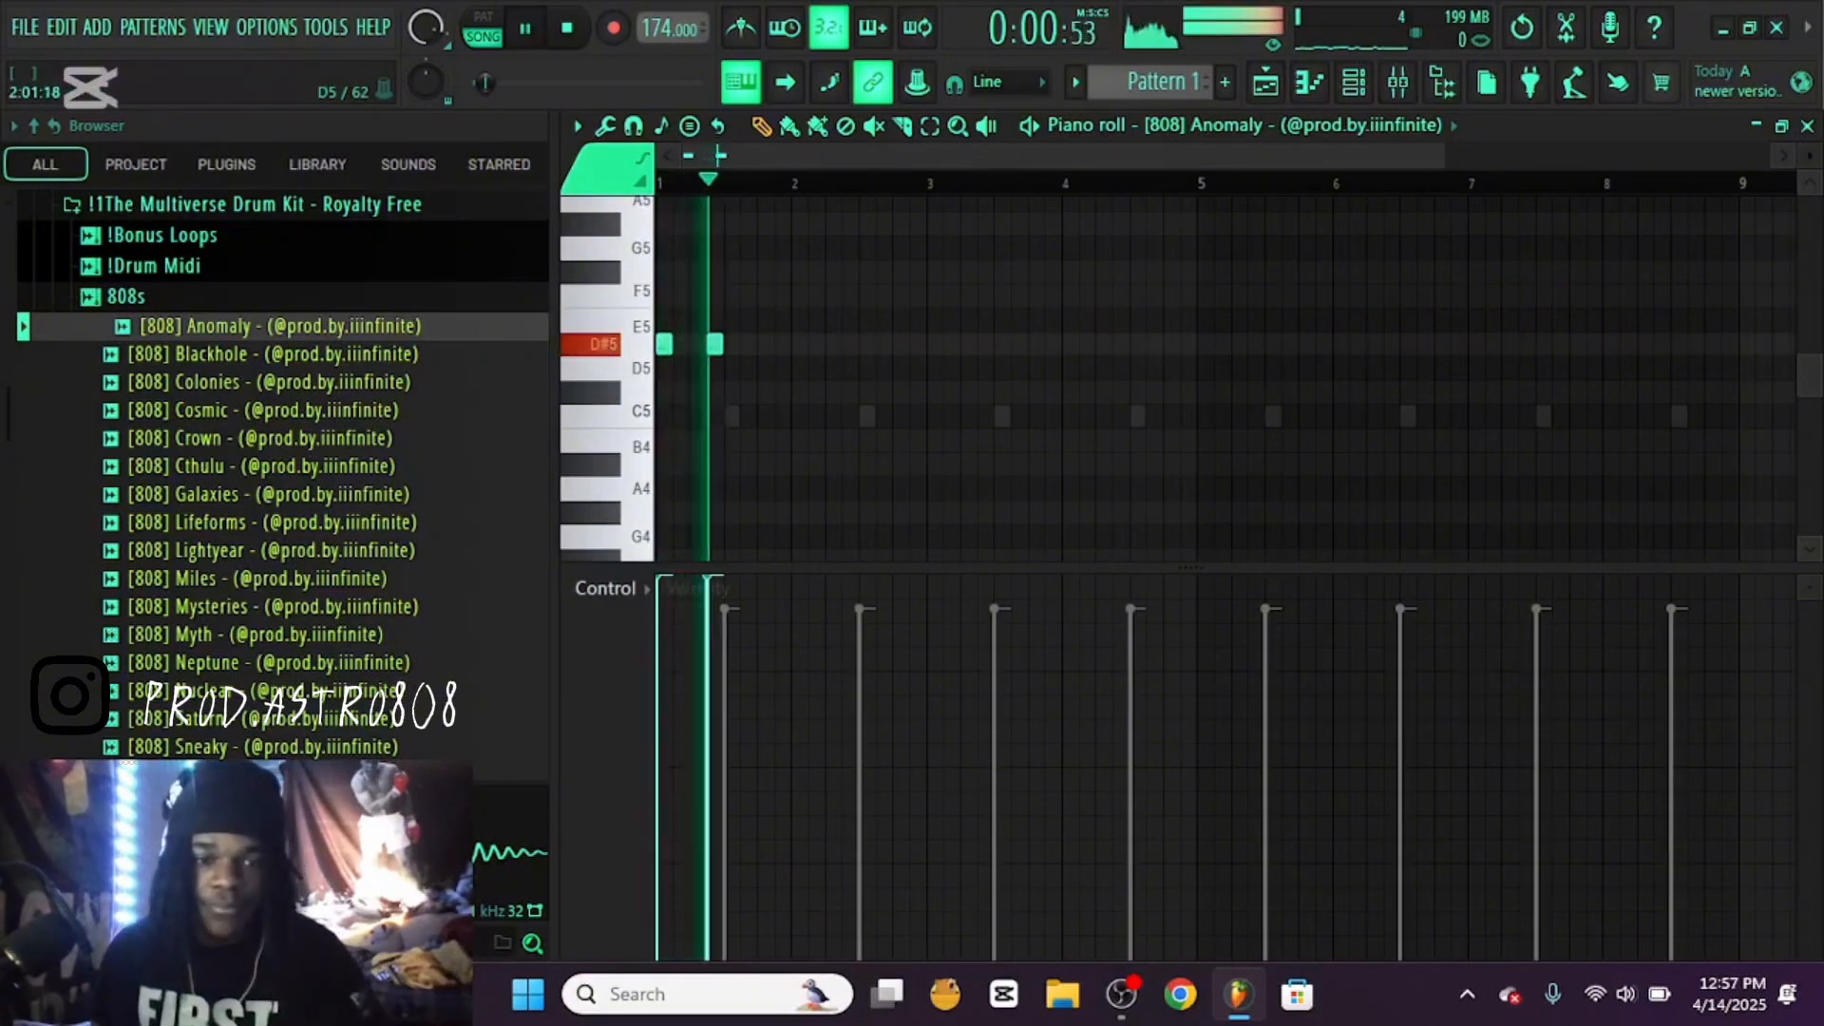
key(space)
click(748, 344)
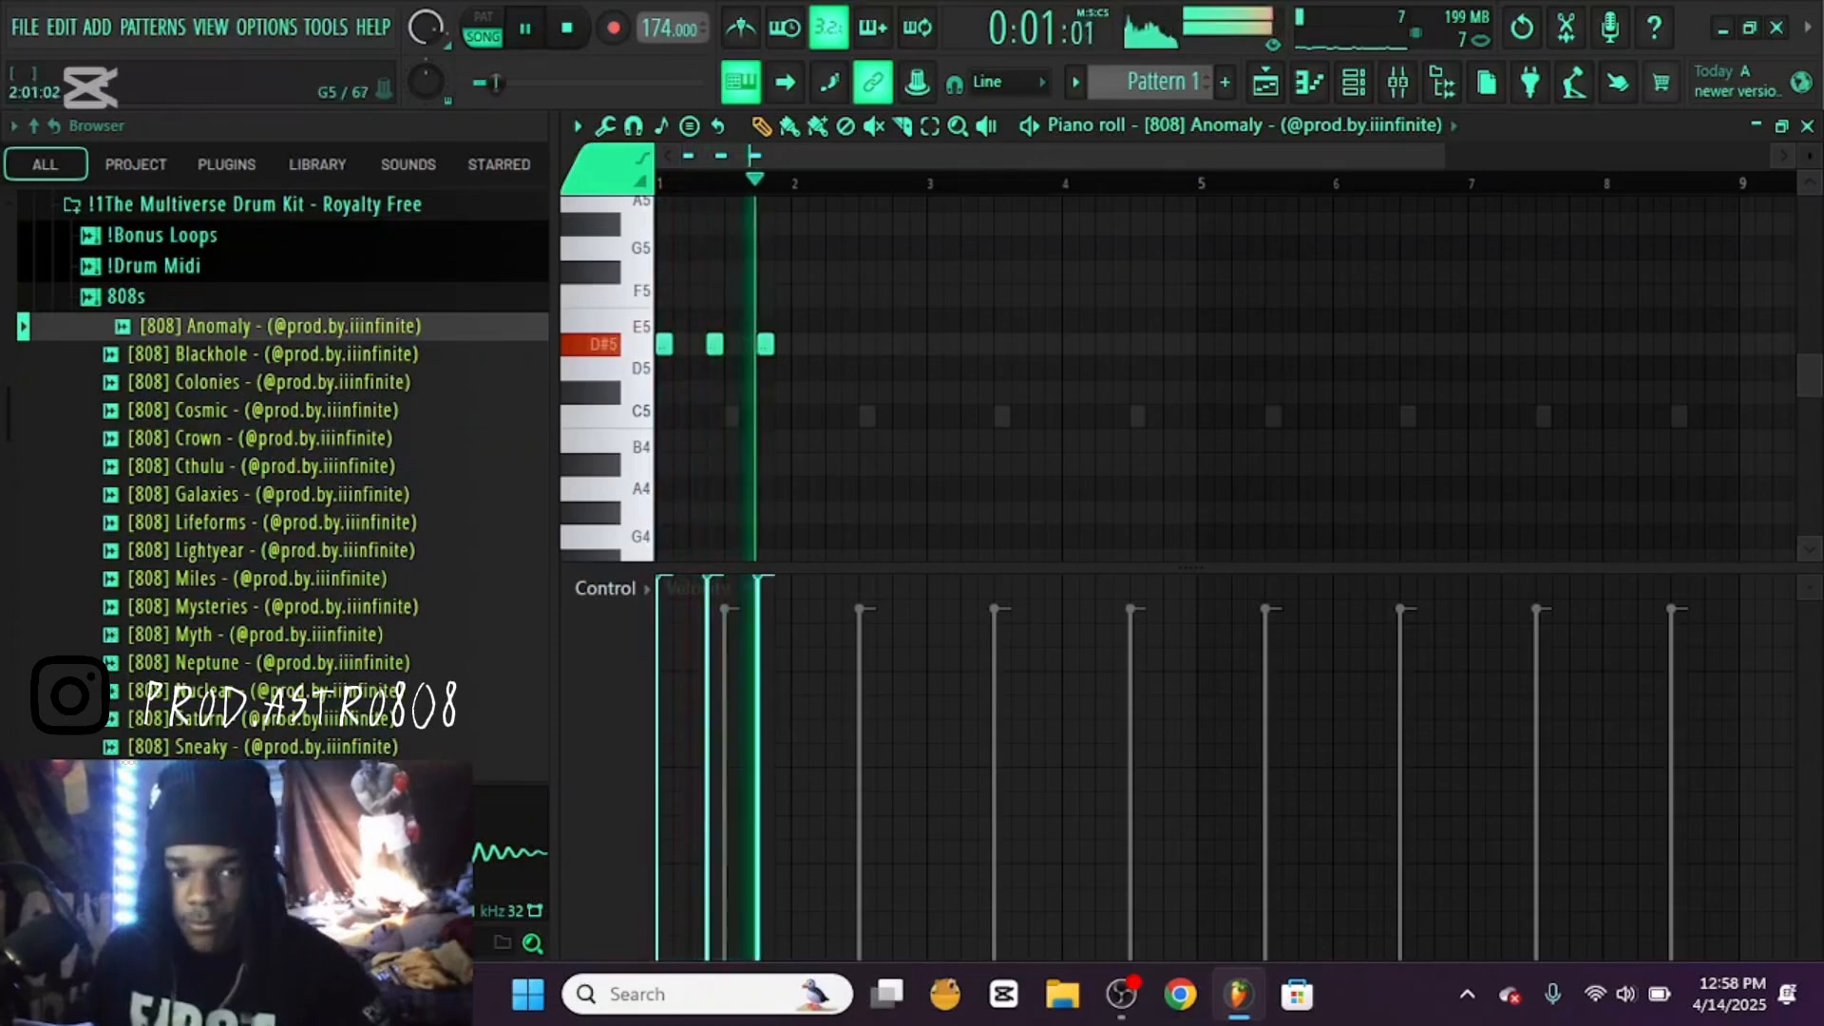
click(939, 344)
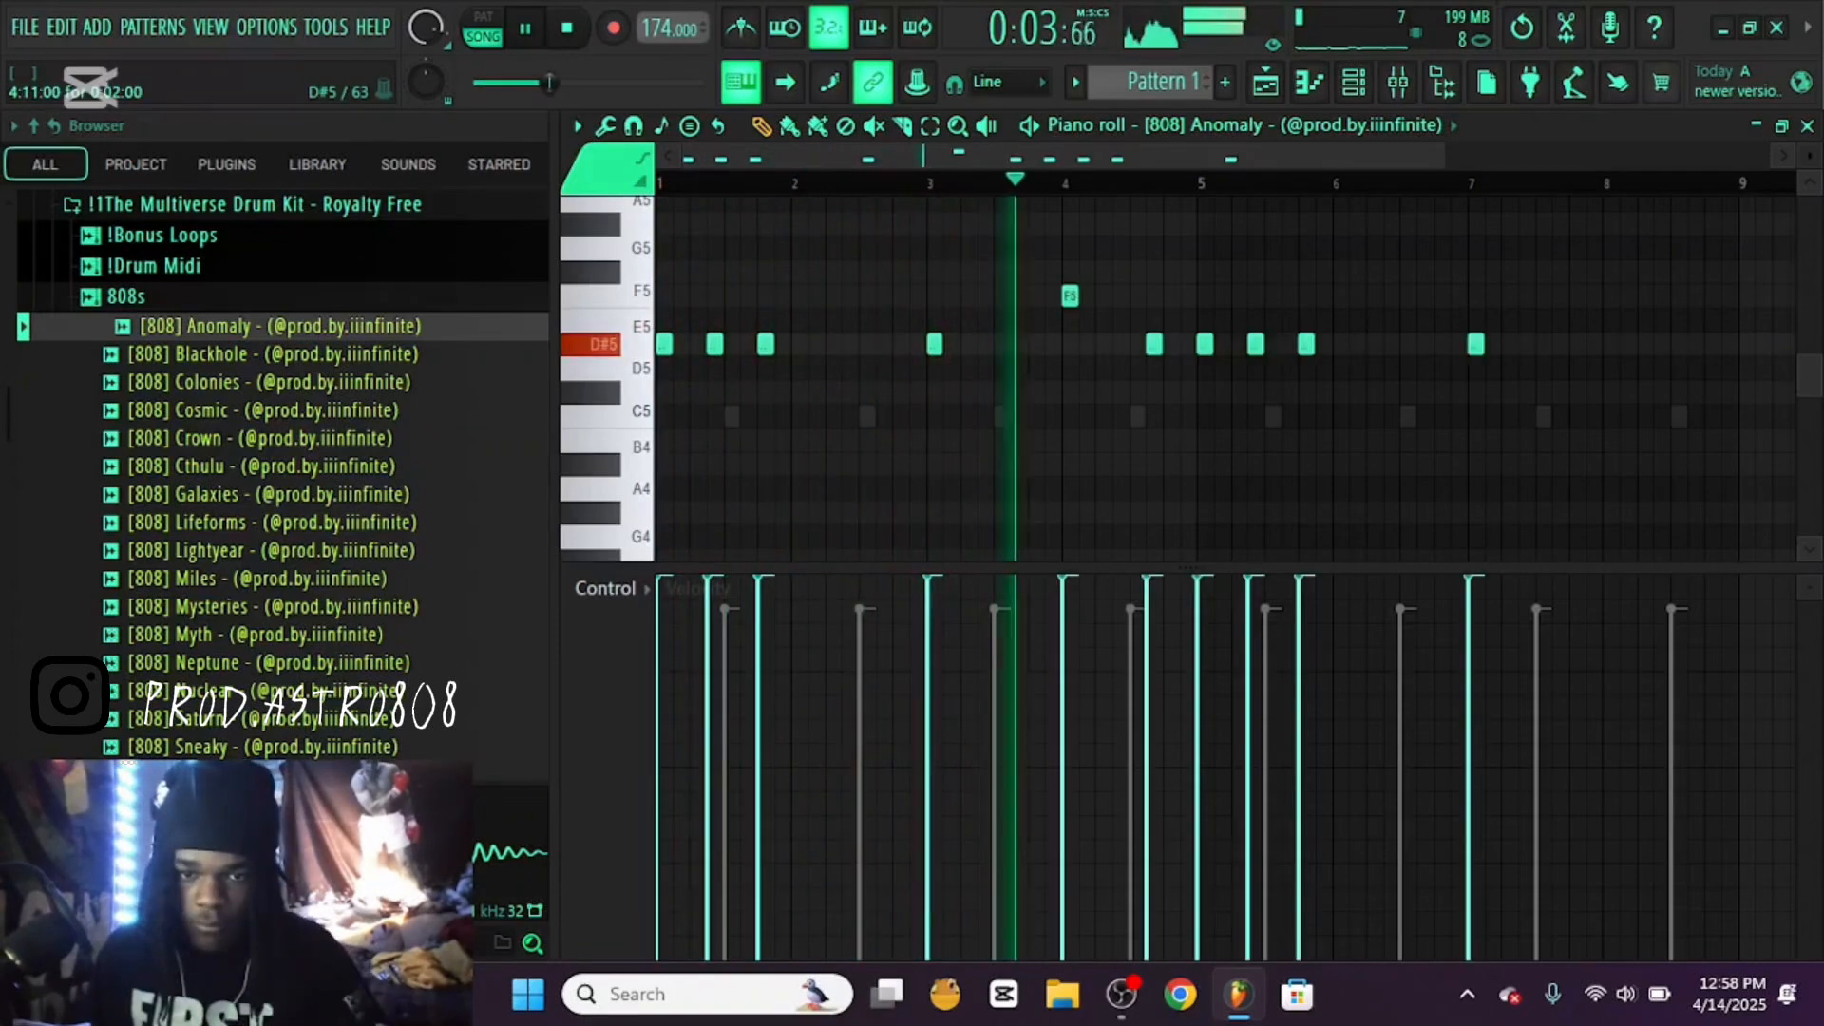
right_click(1154, 344)
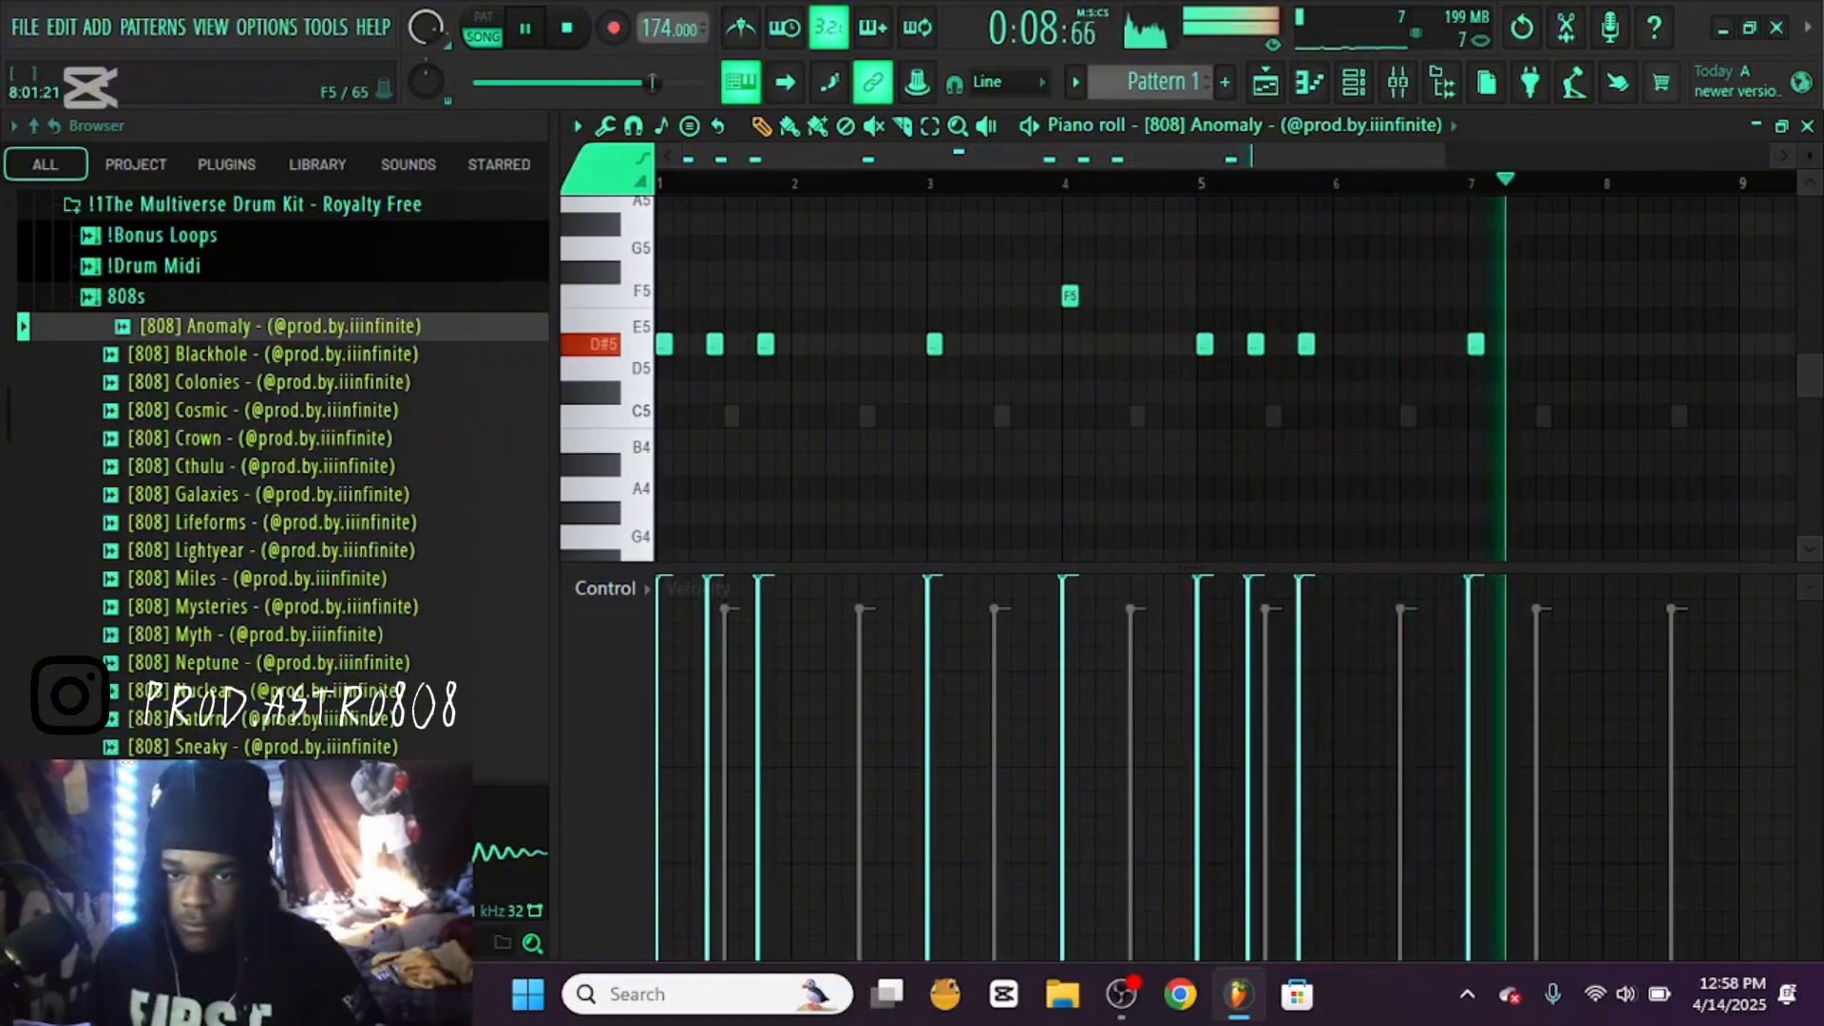
Fill bar 8 of the 808 pattern with C#5 notes on steps 1, 7 and 13 and stop playback
click(1611, 295)
click(1662, 344)
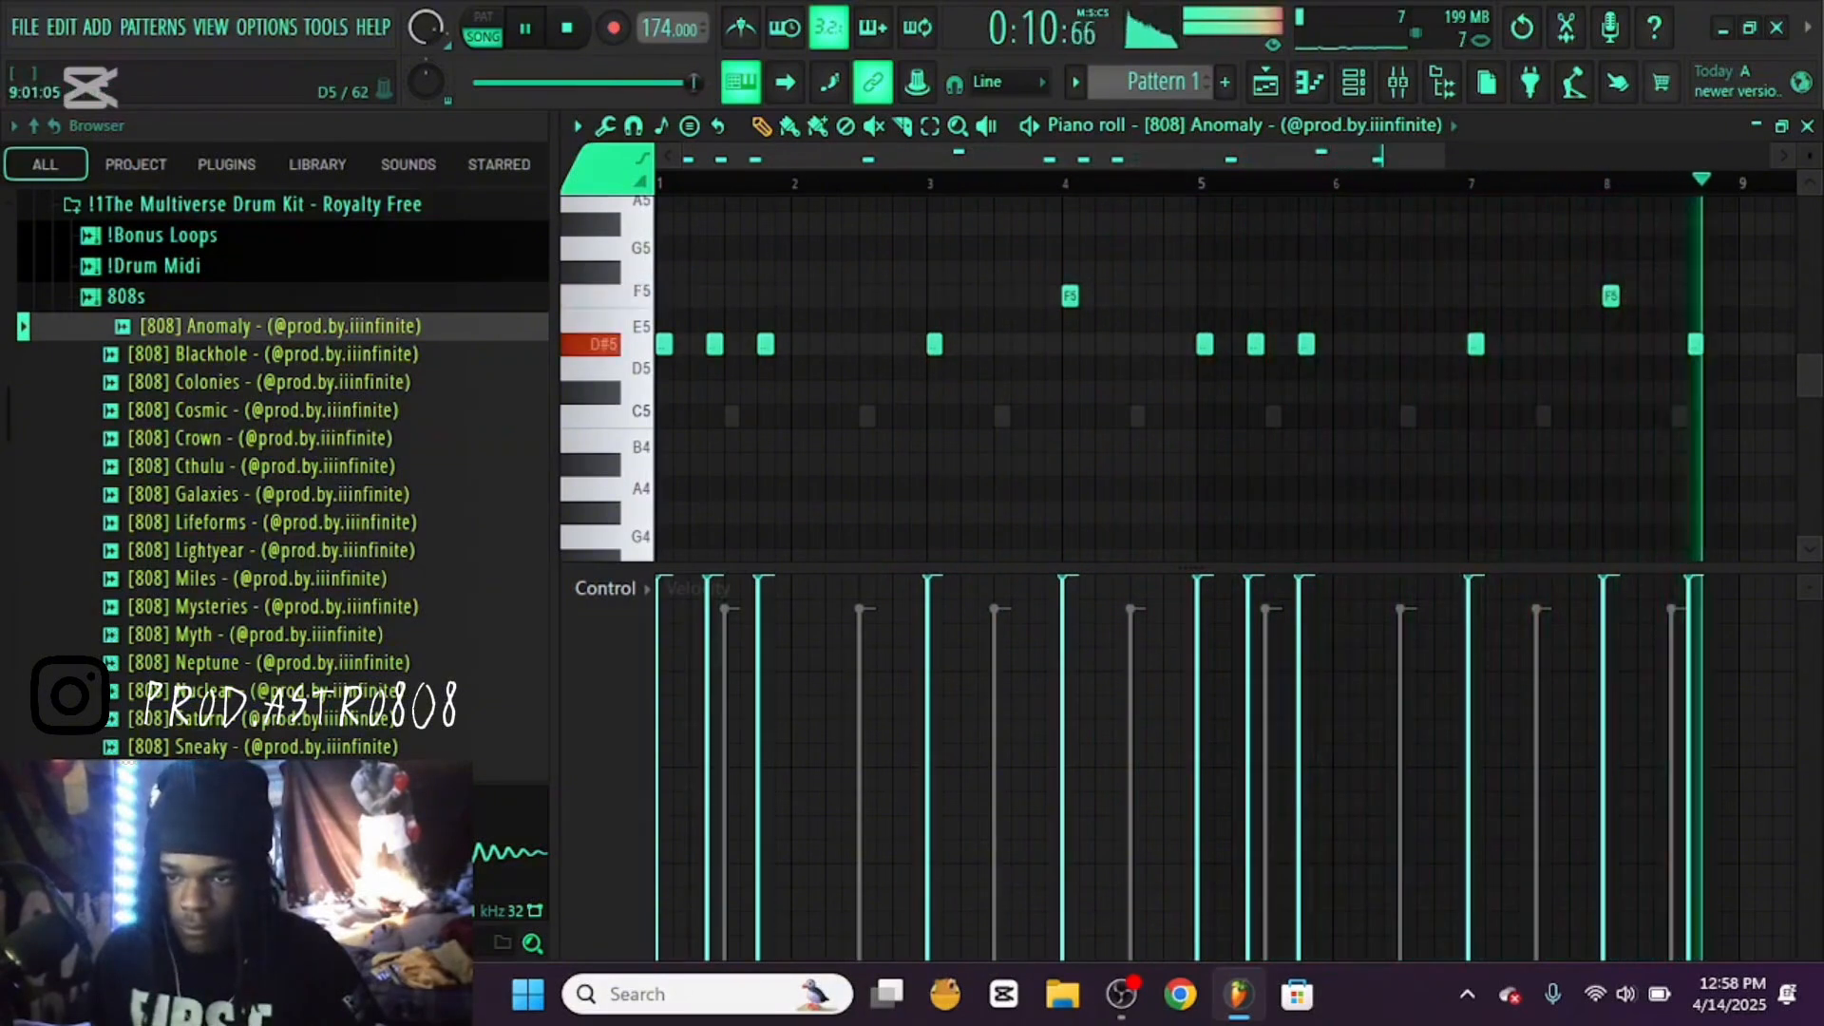
drag(1662, 344, 1645, 393)
right_click(1611, 296)
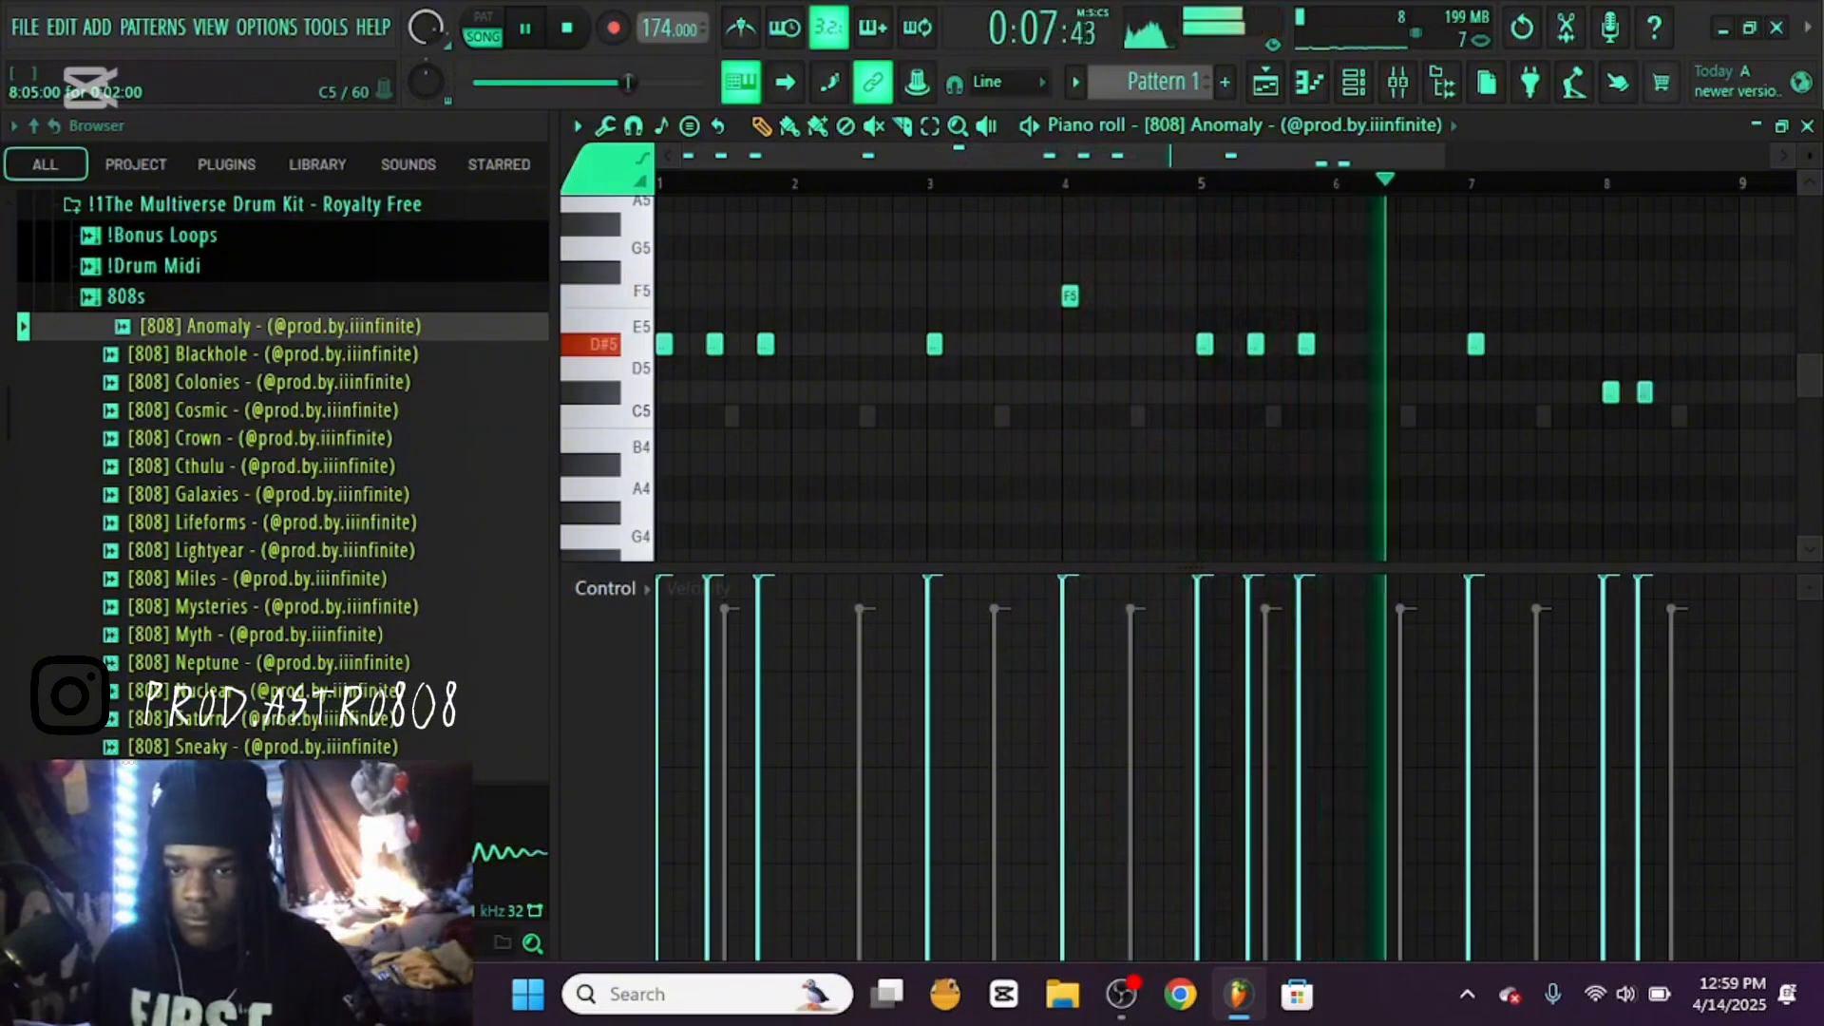
drag(1645, 393, 1662, 393)
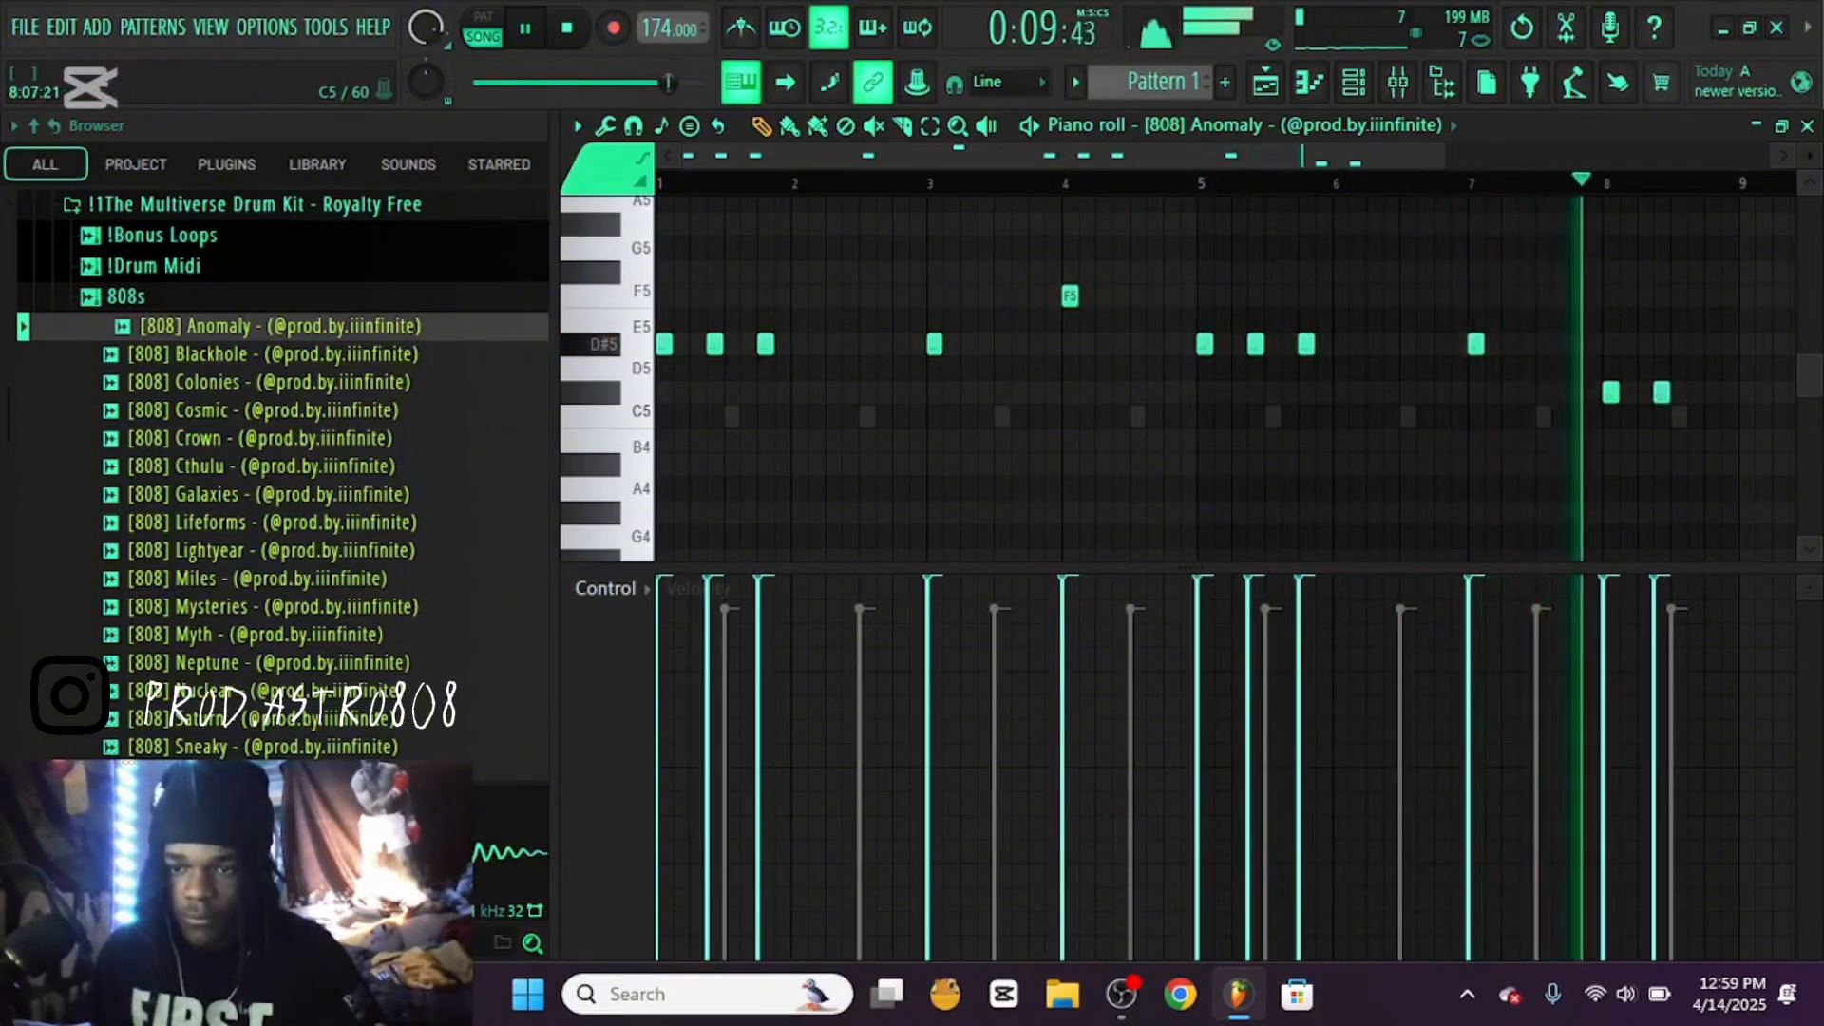
key(space)
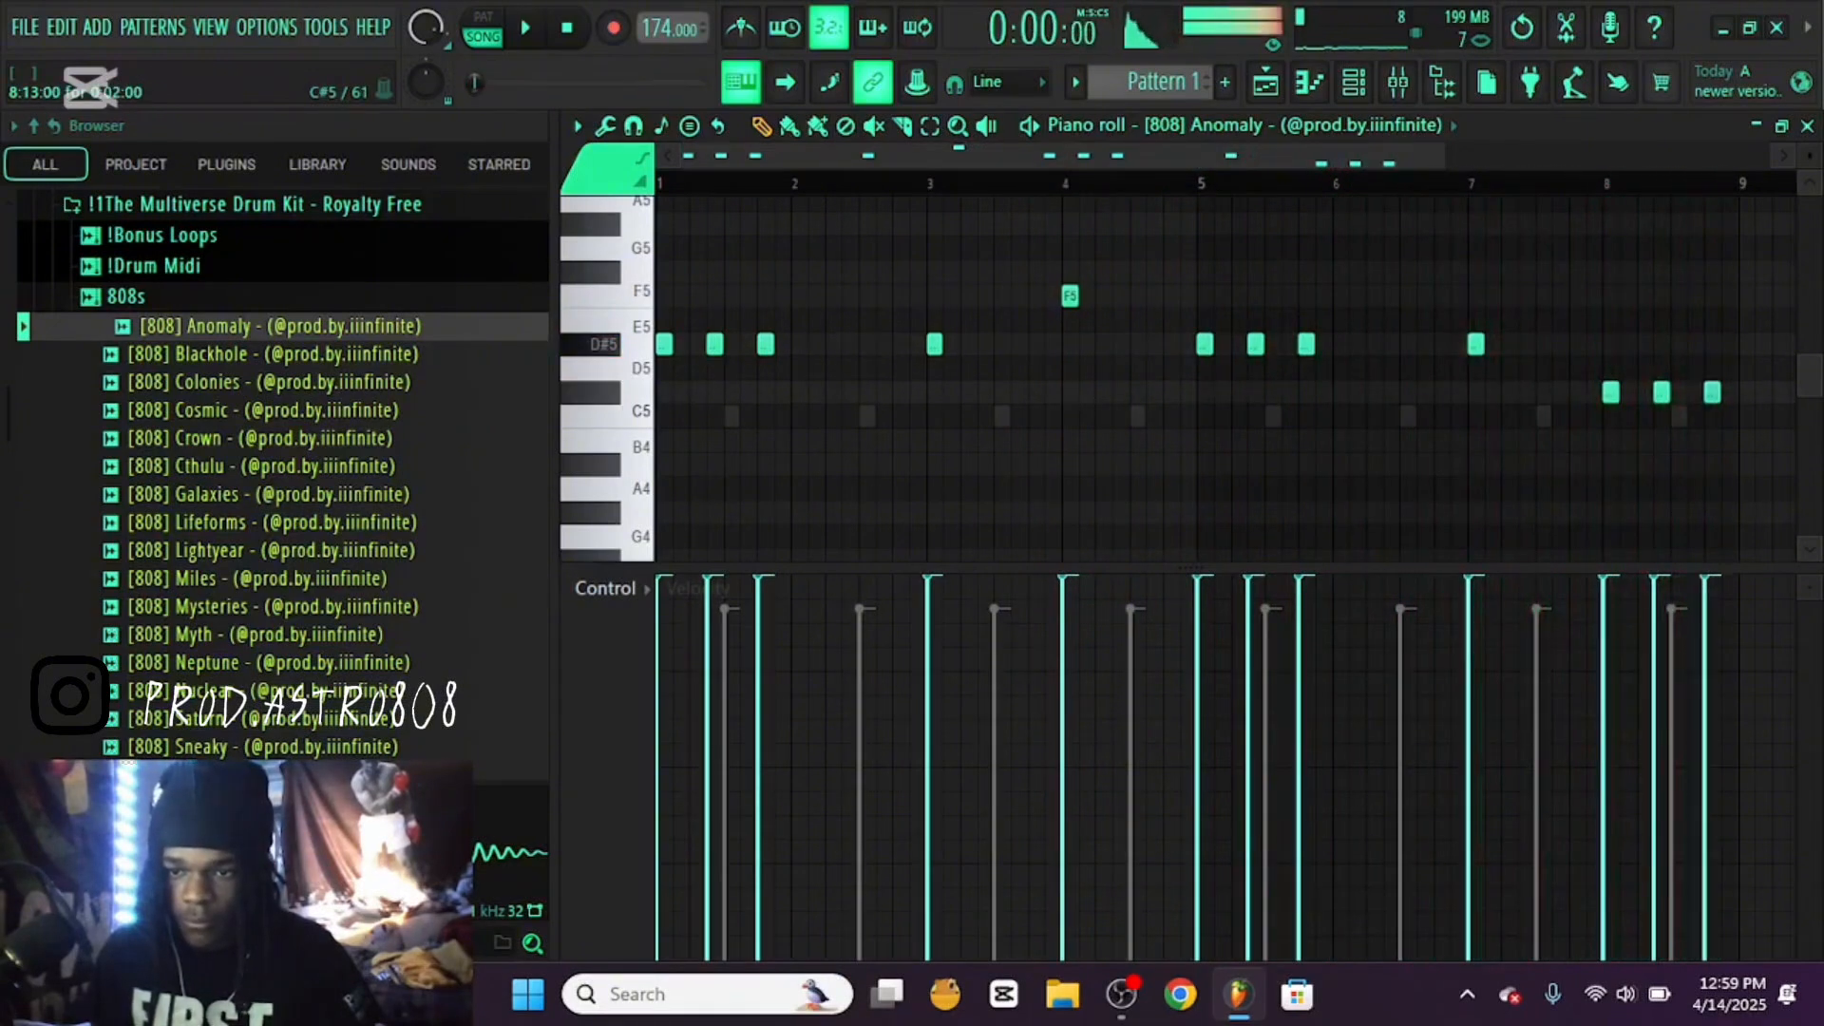
Add a D#5 808 note on step 7 of bar 4, play the pattern with the loop and close the piano roll
key(space)
click(1119, 297)
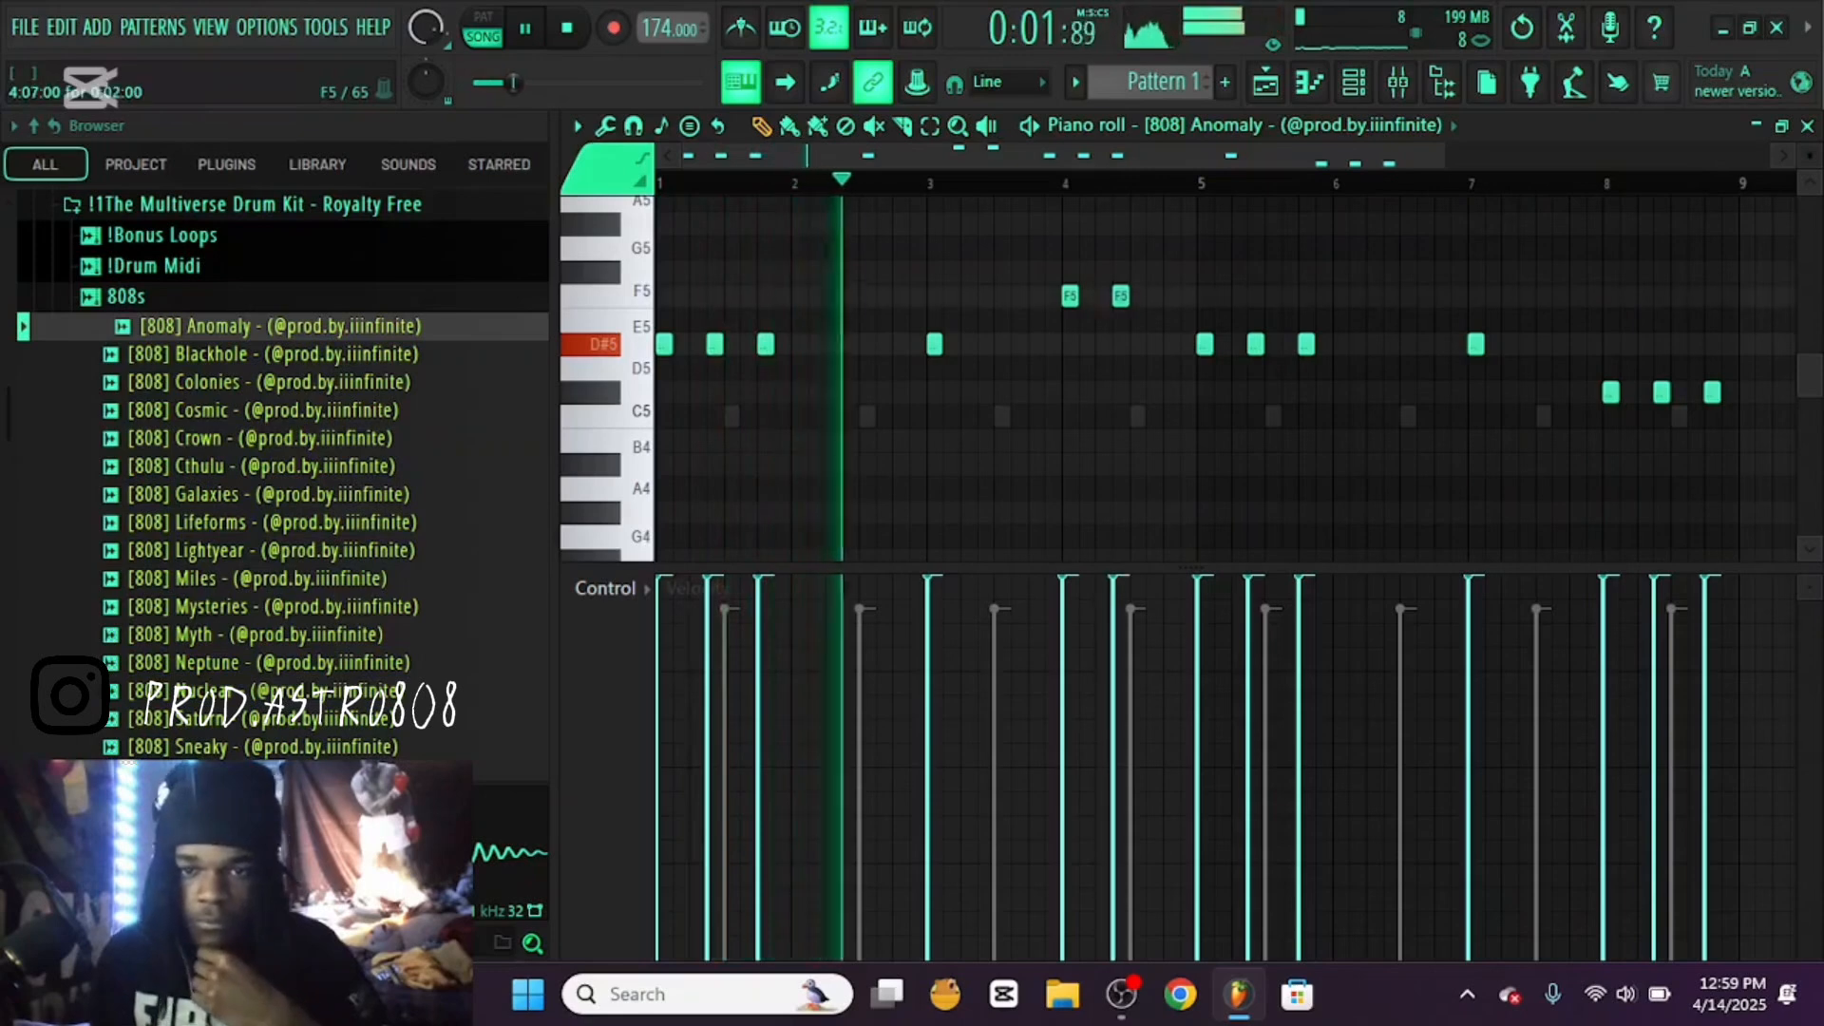
drag(1120, 297, 1120, 344)
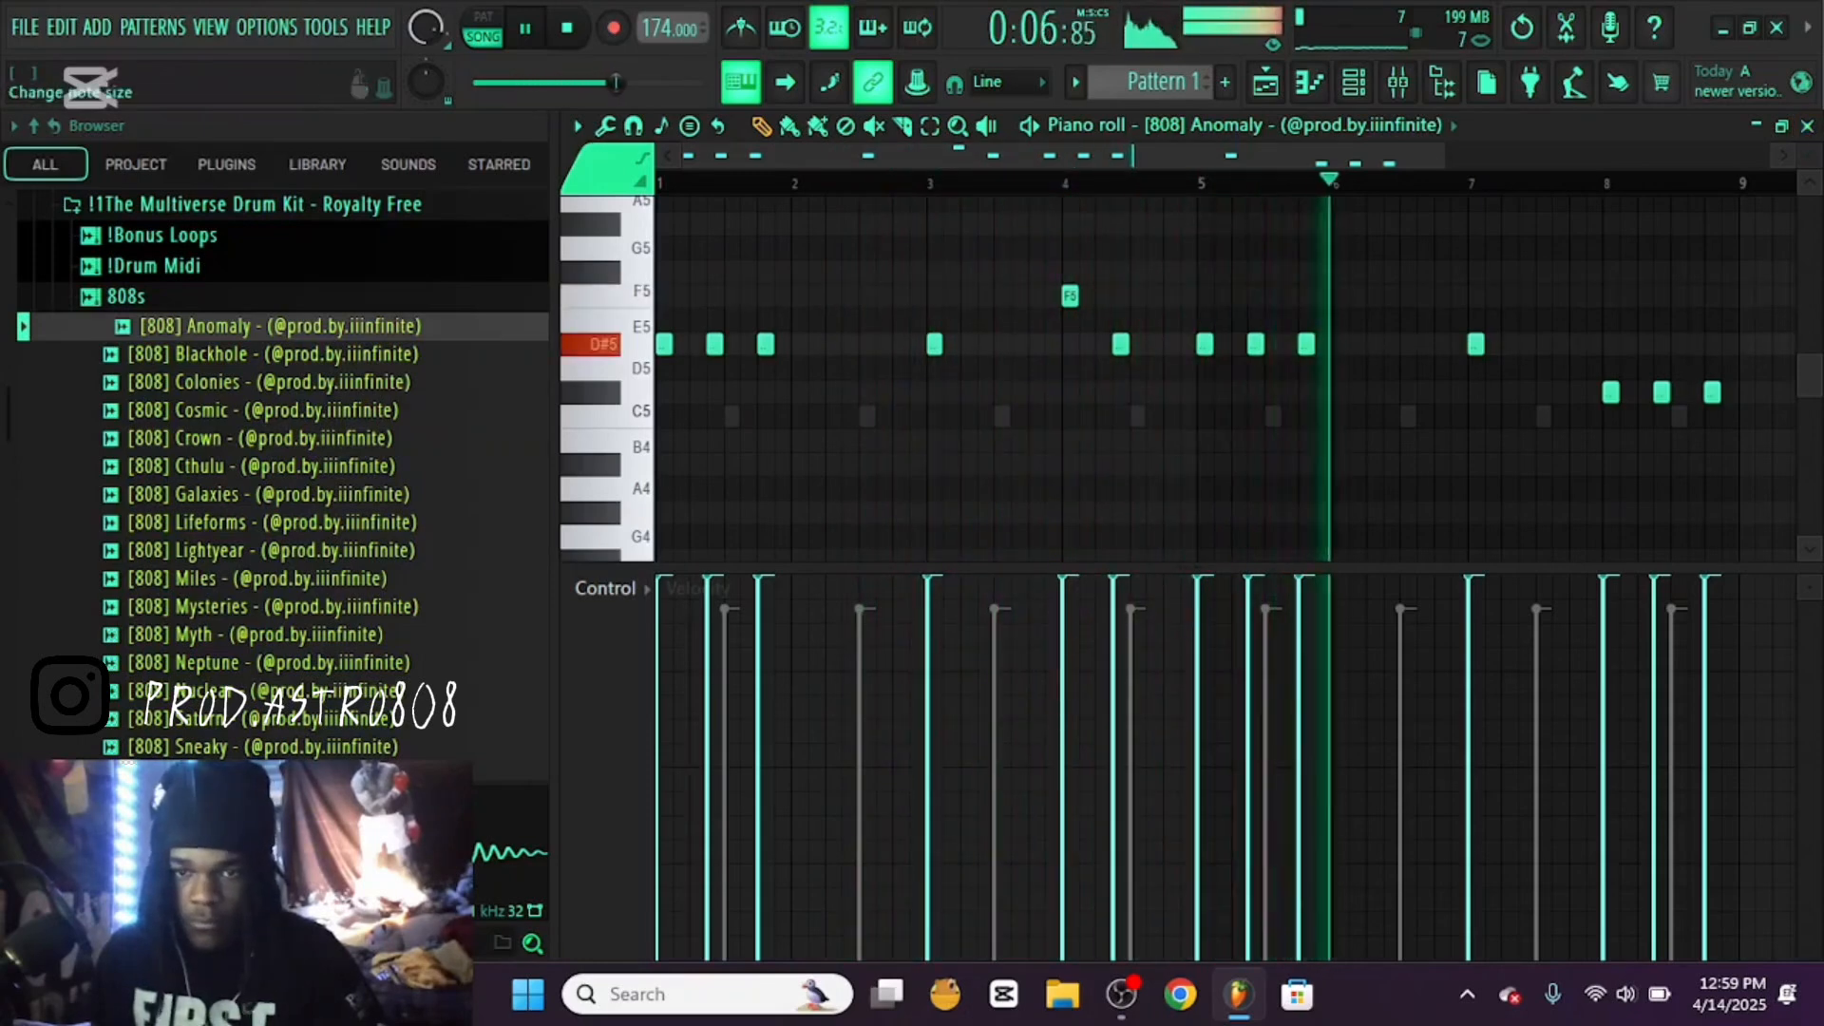
key(Escape)
key(space)
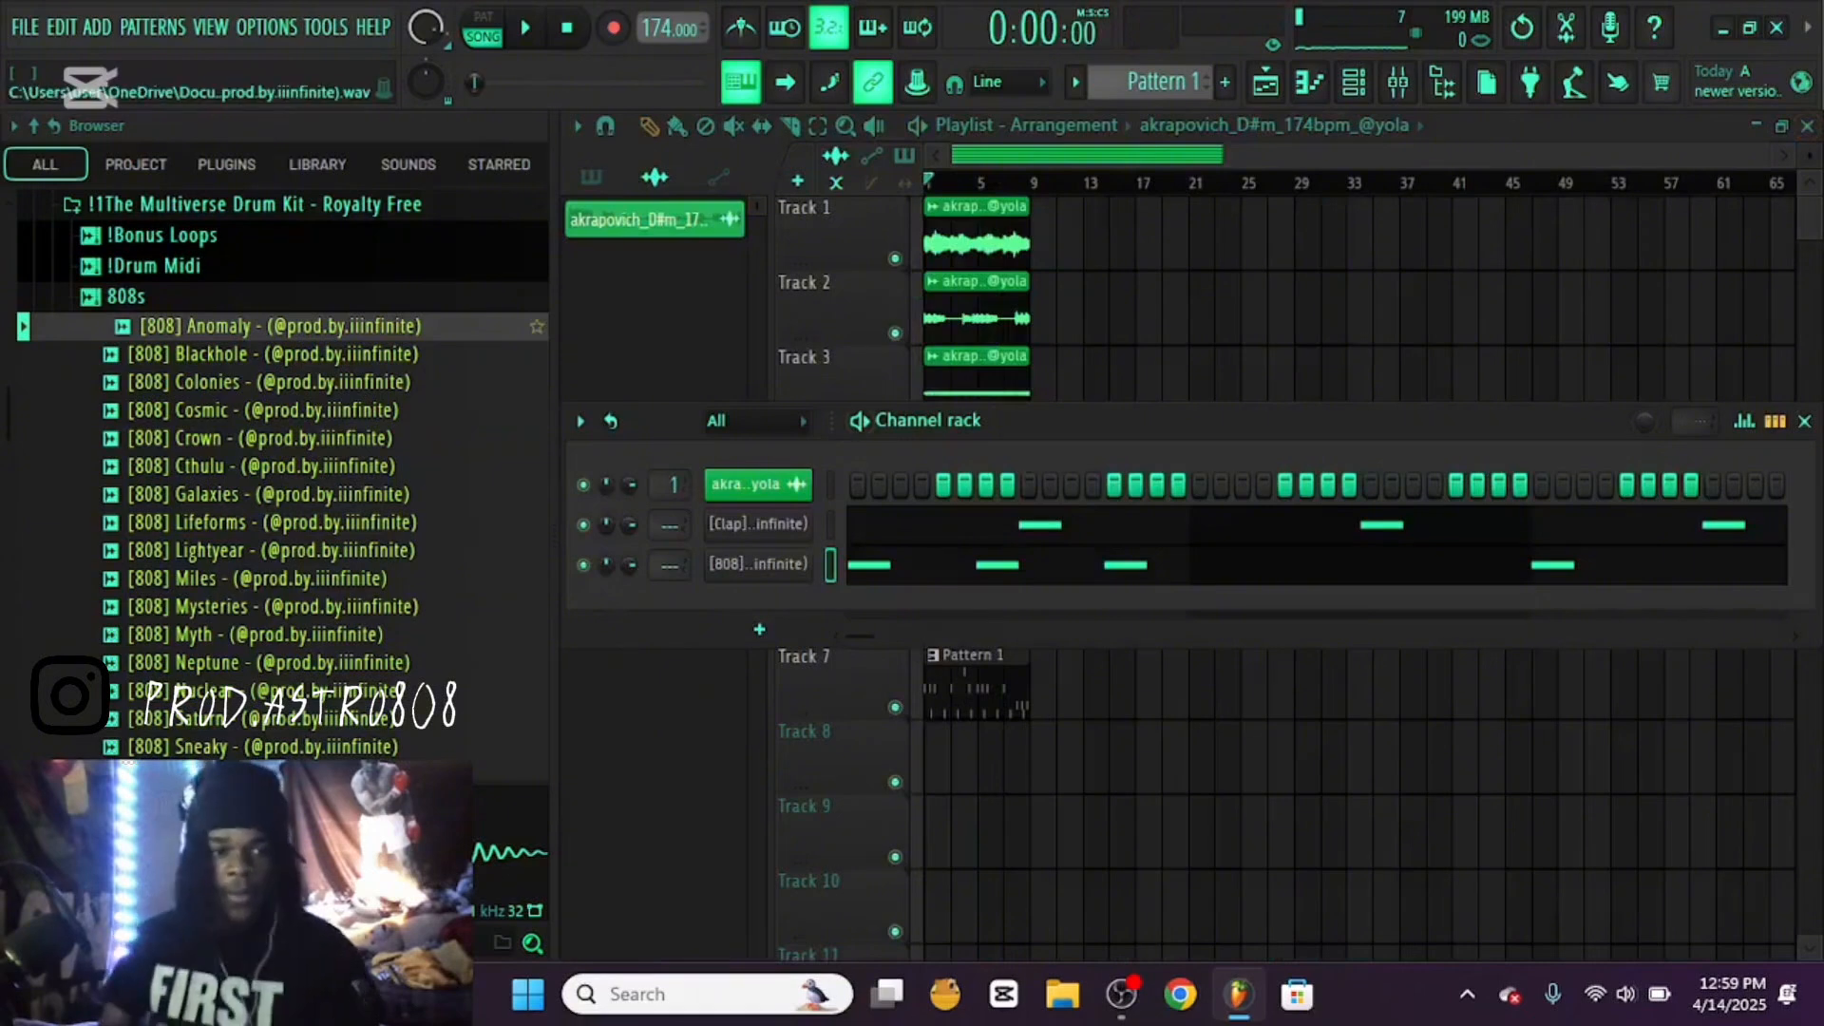
Load the Andromeda open hat from the kit's Open Hats folder as a new channel and set it to cut itself
click(126, 296)
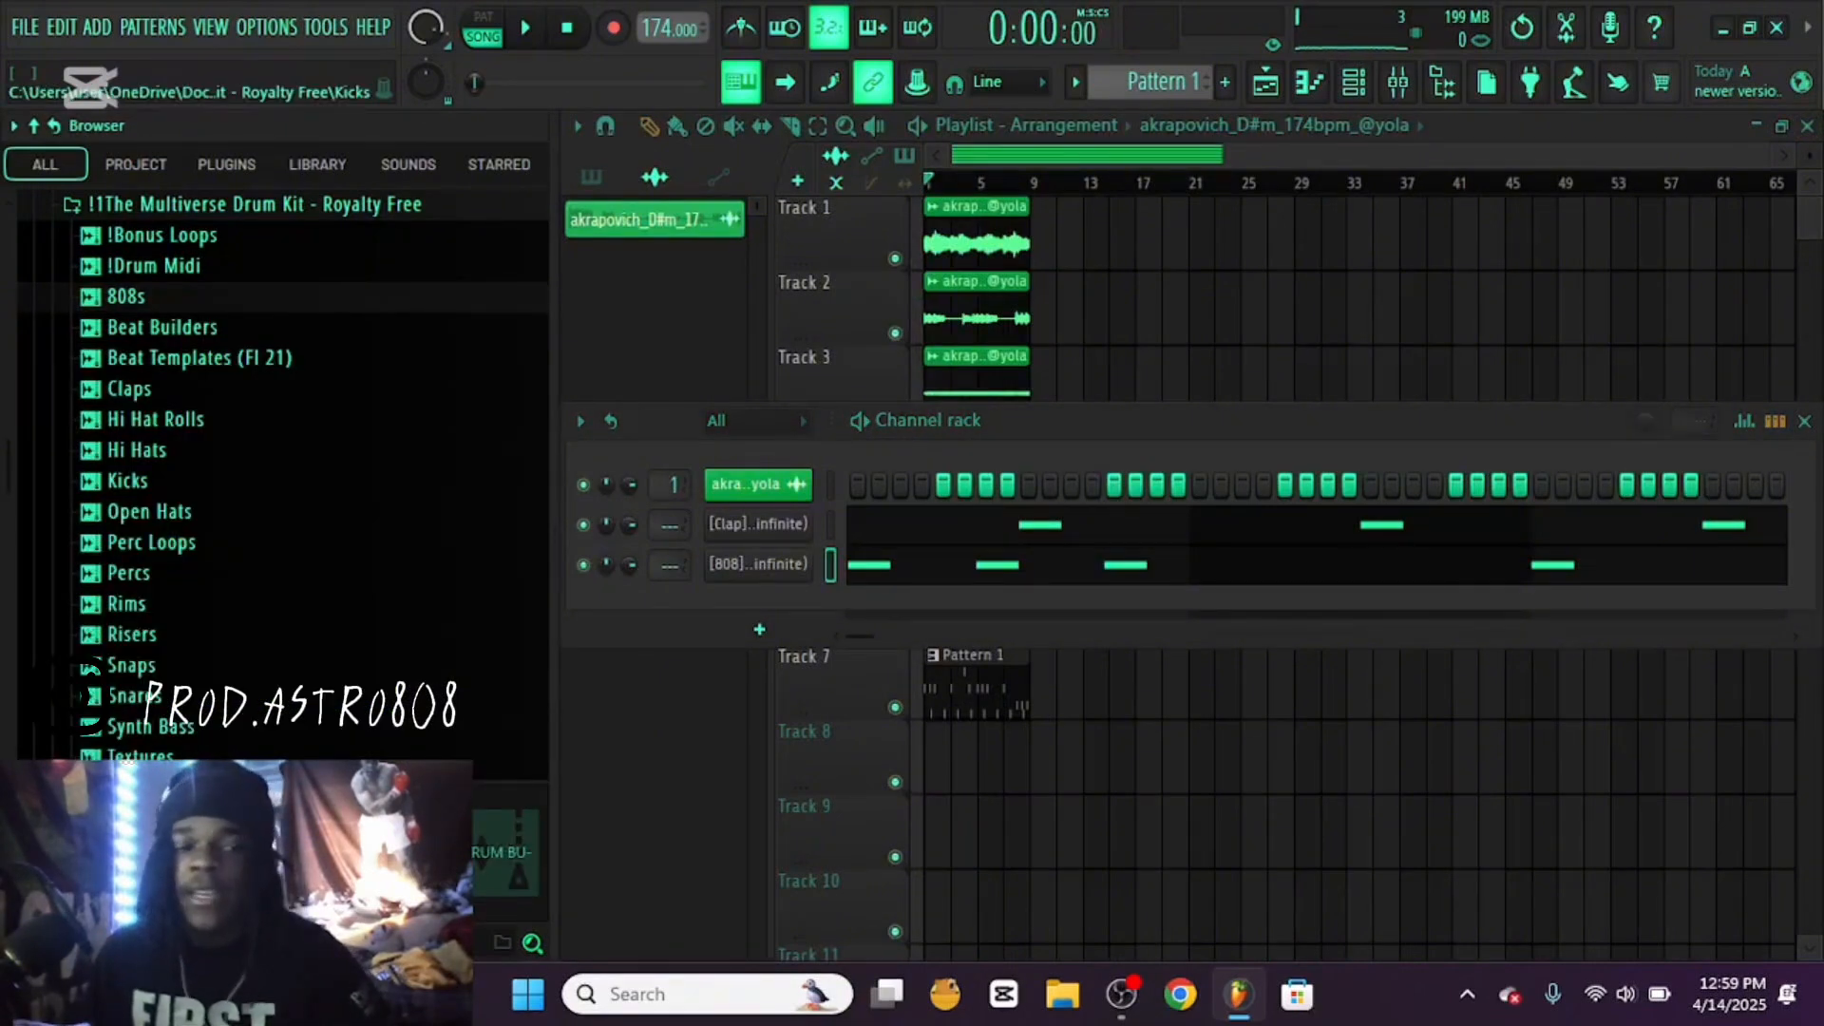
click(149, 511)
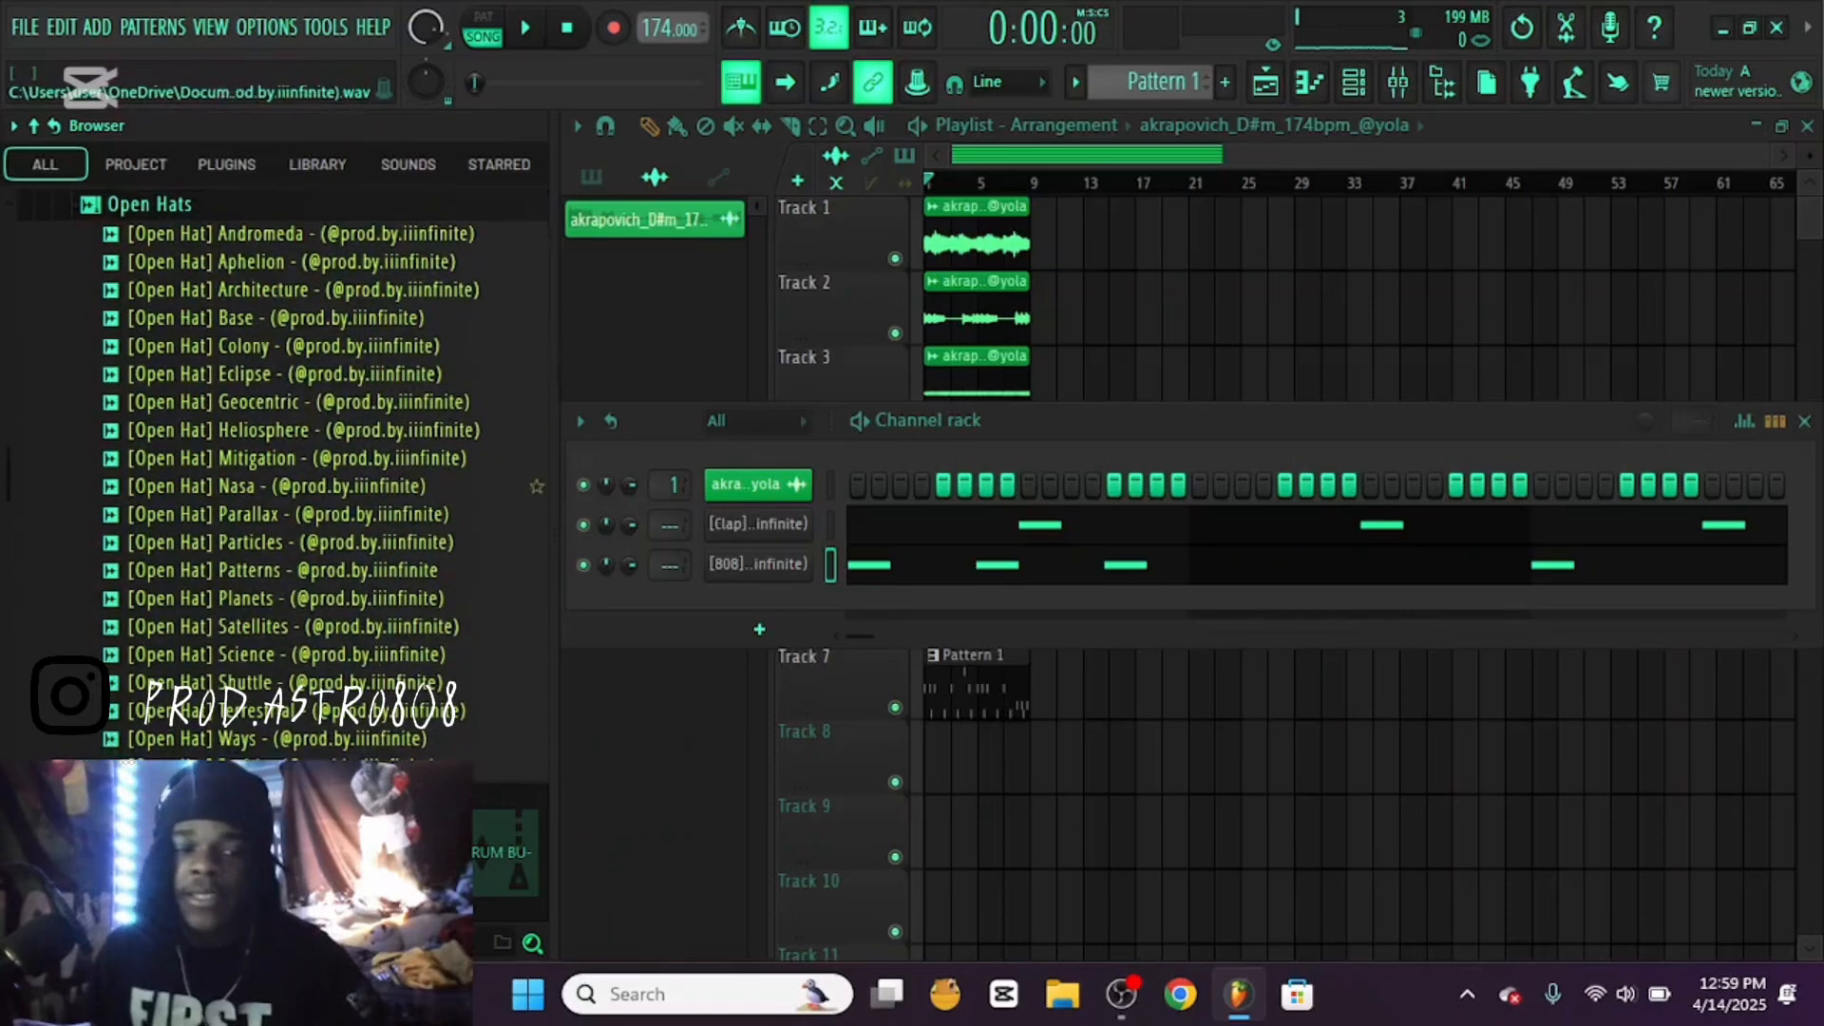
drag(285, 233, 665, 667)
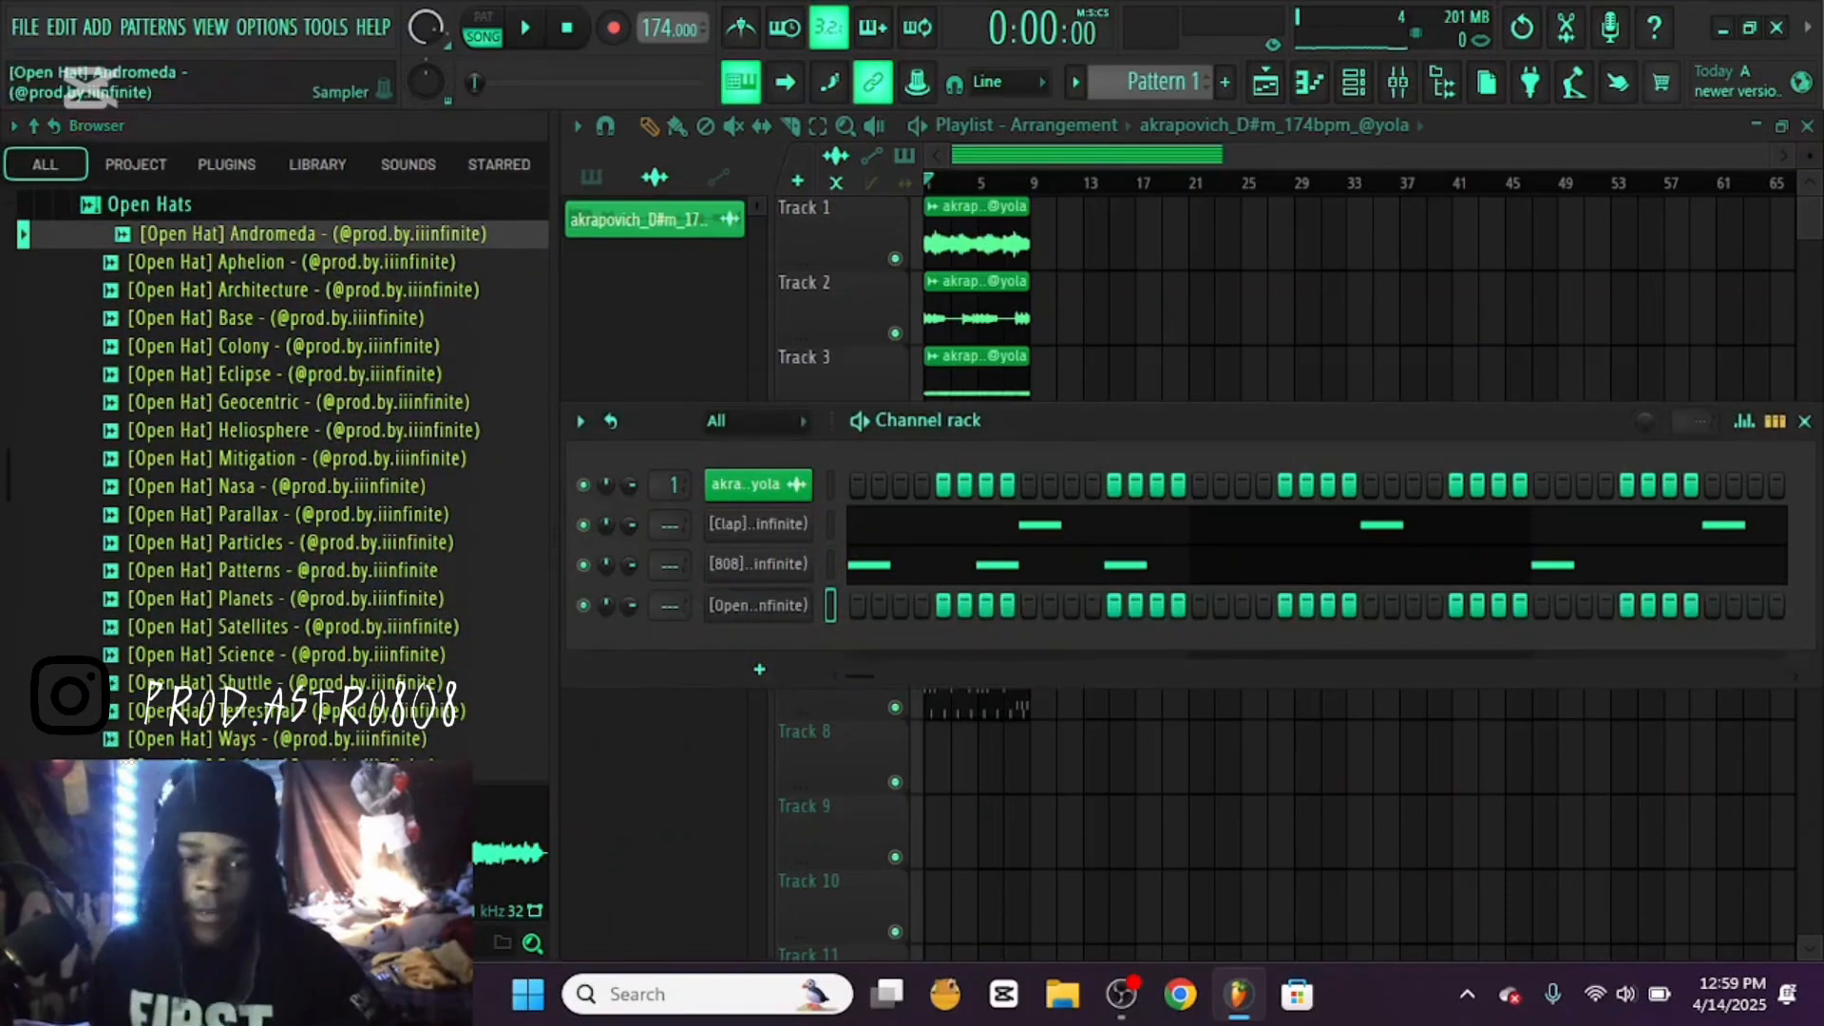
right_click(755, 605)
click(865, 754)
Place C5 notes on steps 1, 7 and 13 of bar 1 in the open hat's piano roll and start playback
right_click(756, 605)
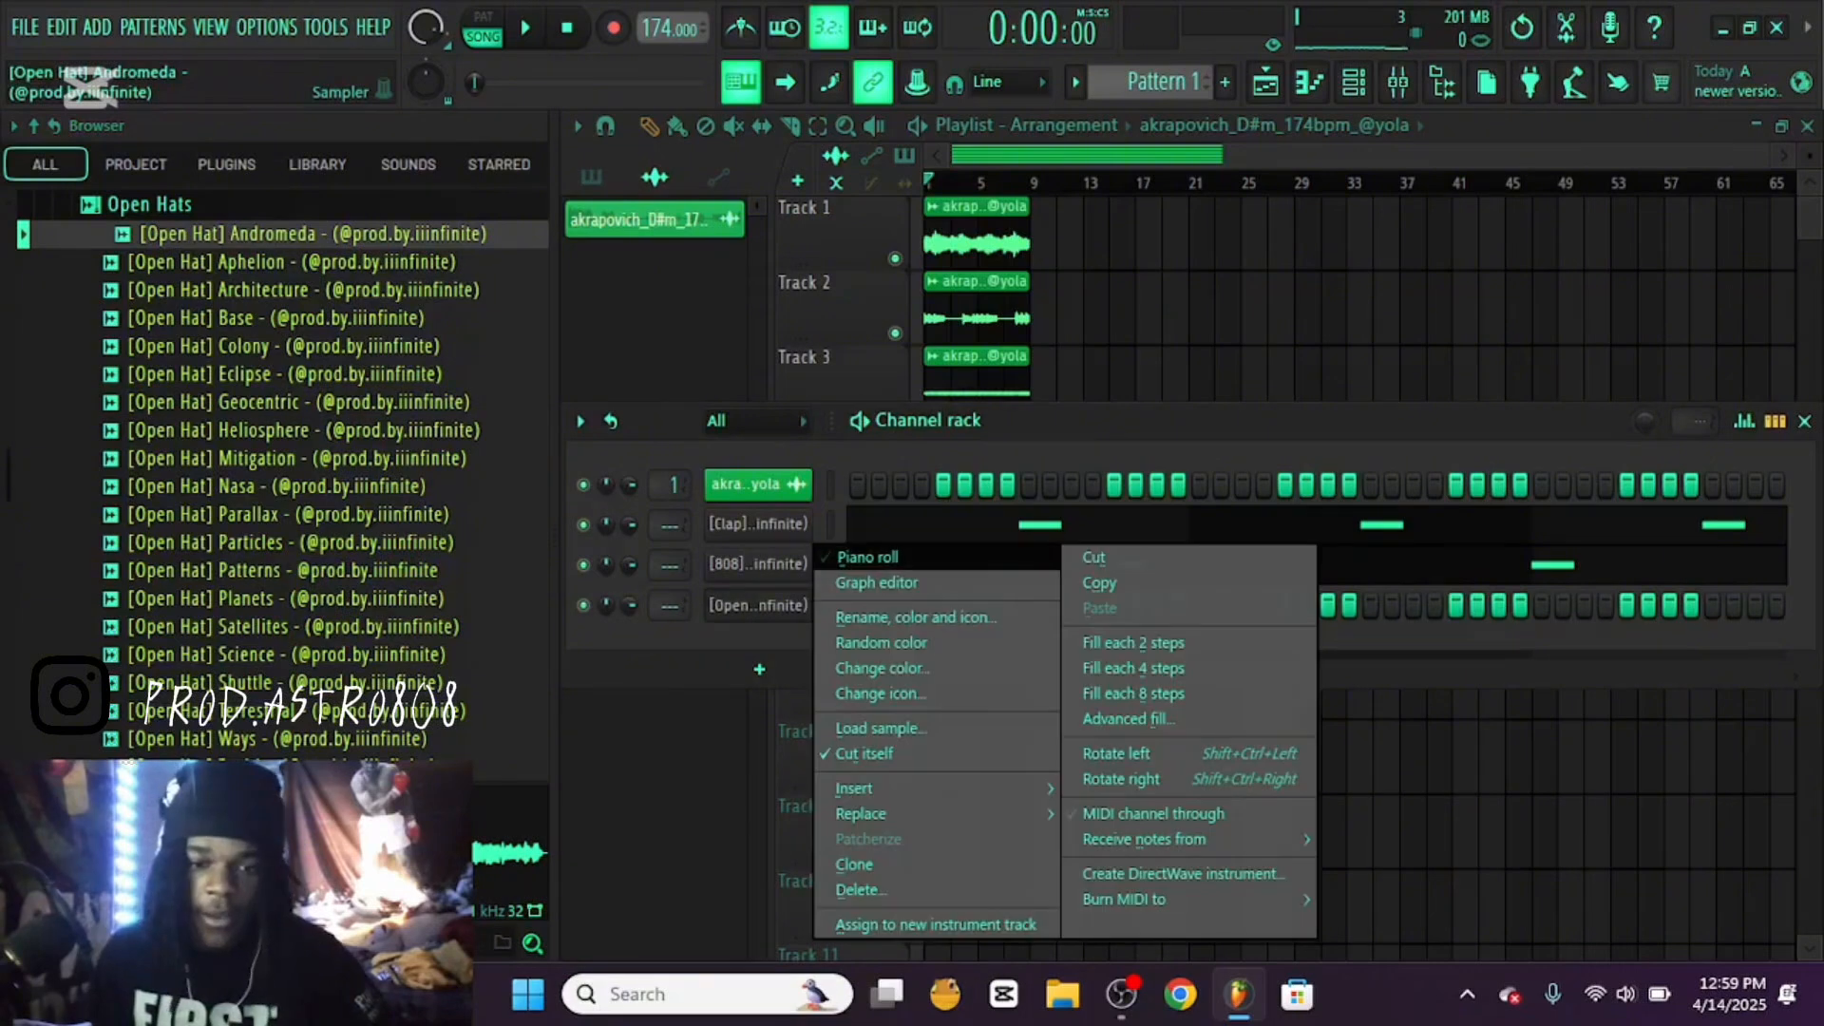
click(867, 557)
drag(848, 416, 664, 415)
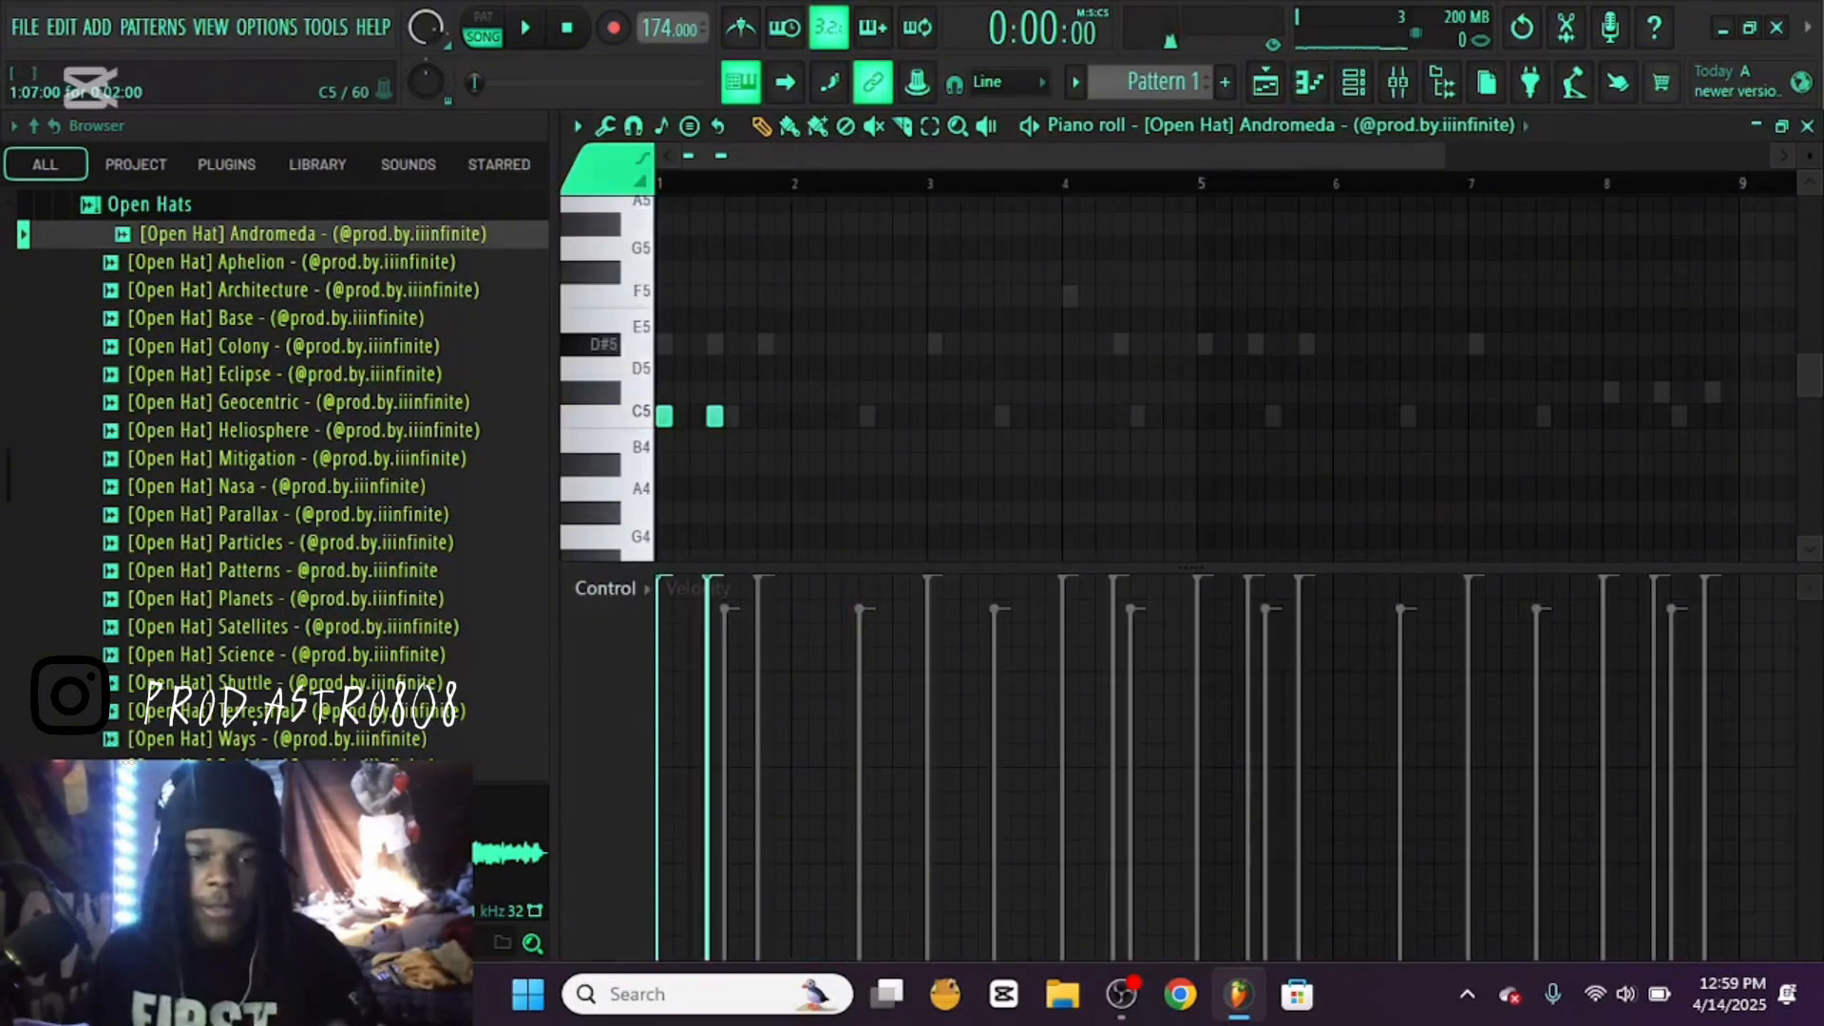
click(766, 415)
key(space)
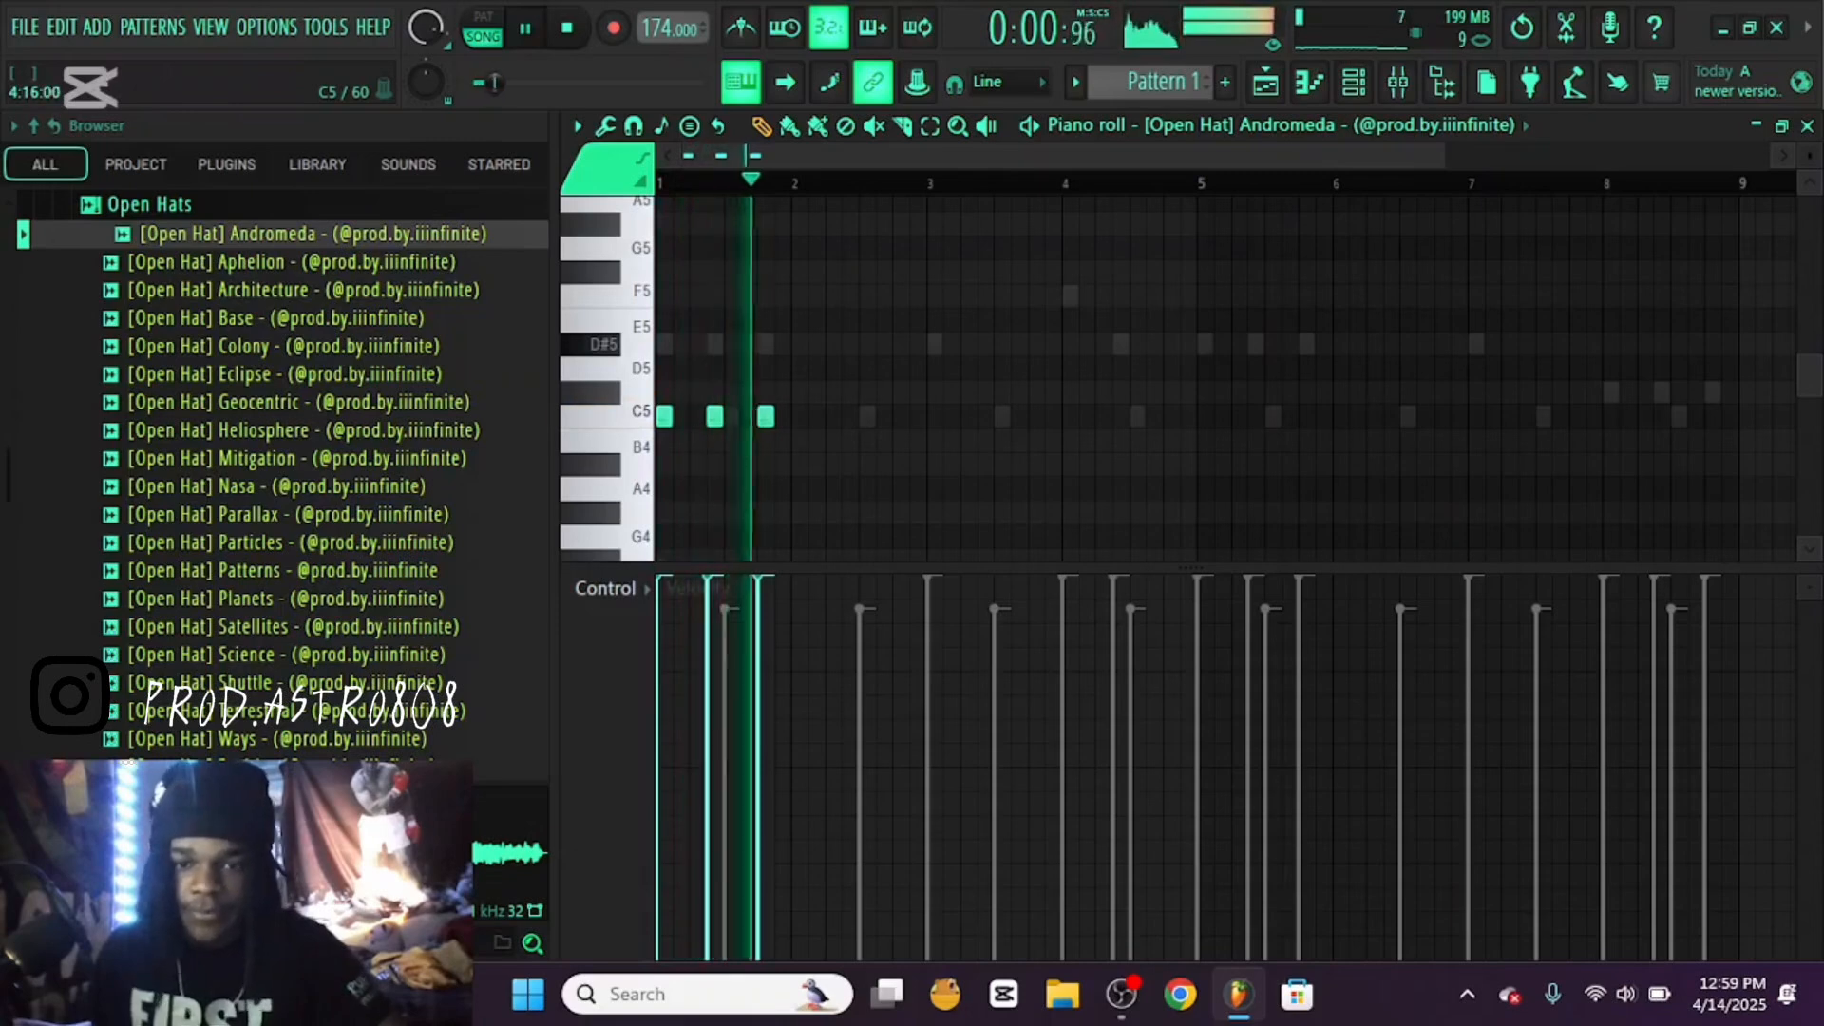
Place C5 open hat notes on steps 1, 7 and 13 of bar 5
click(1204, 415)
click(1255, 416)
click(1306, 415)
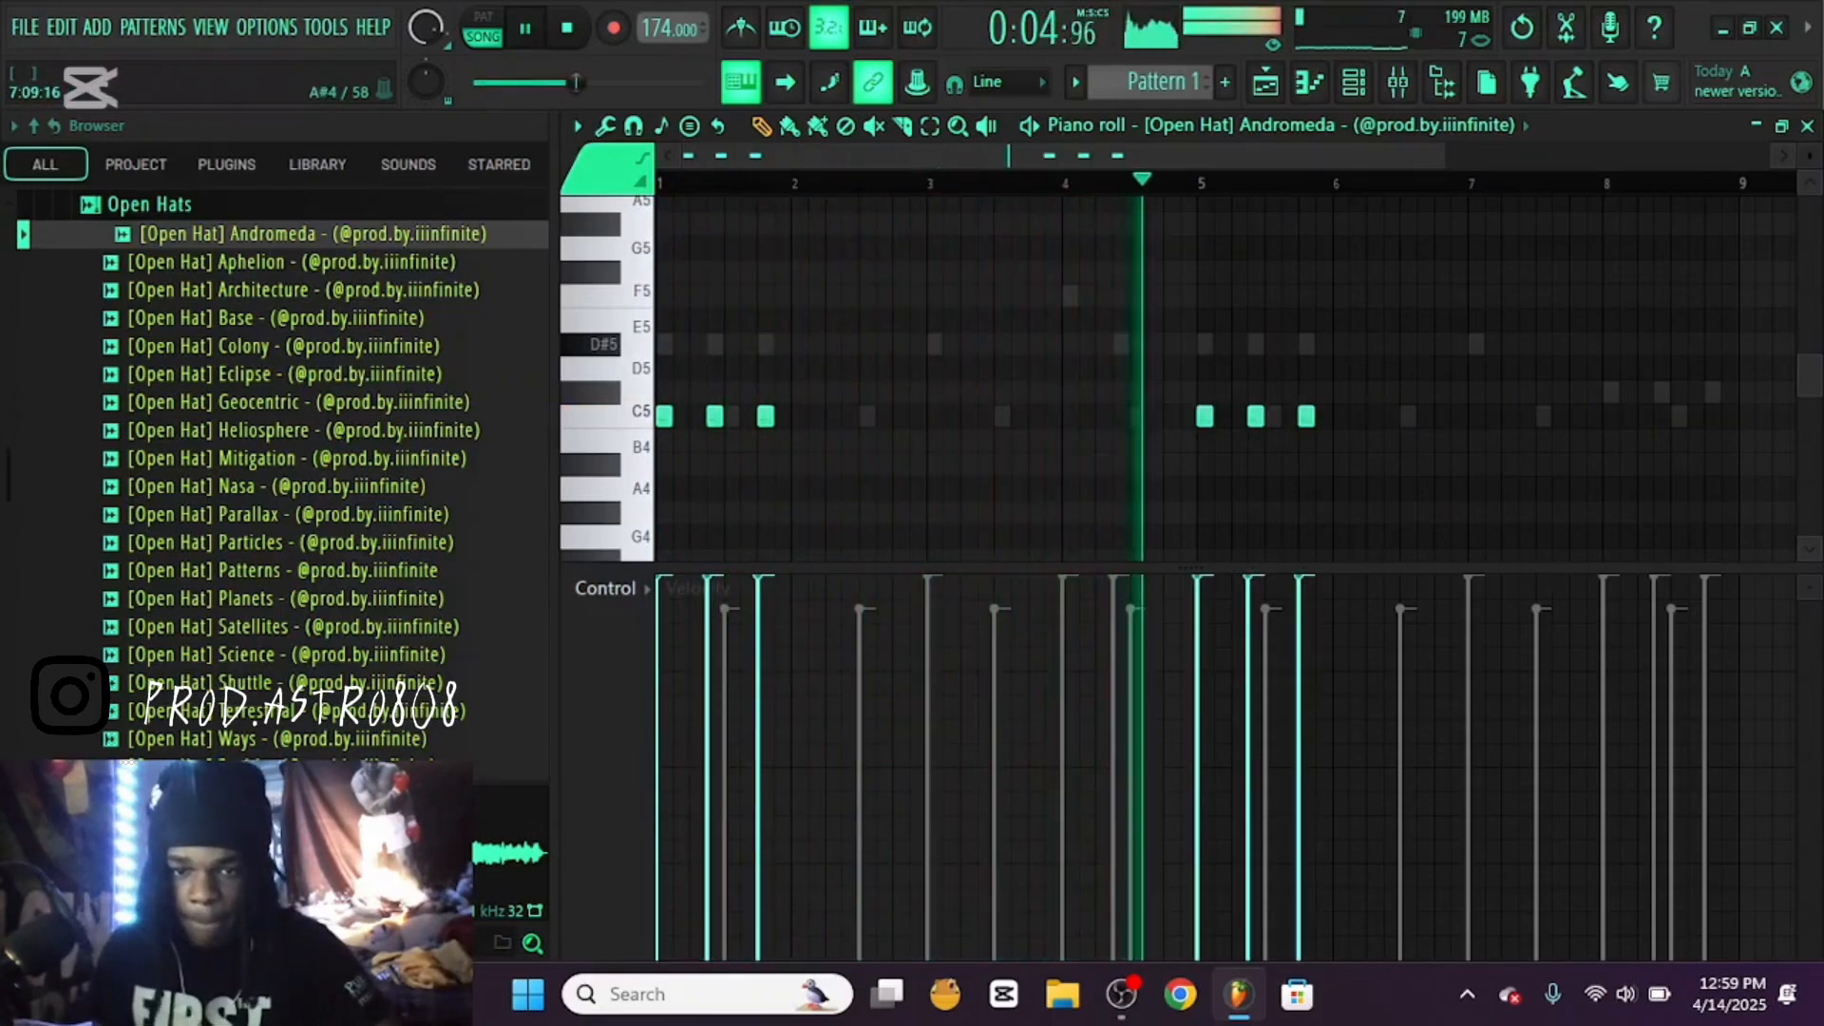
Add C5 open hat notes on step 1 of bar 3 and steps 1 and 7 of bar 4
click(935, 415)
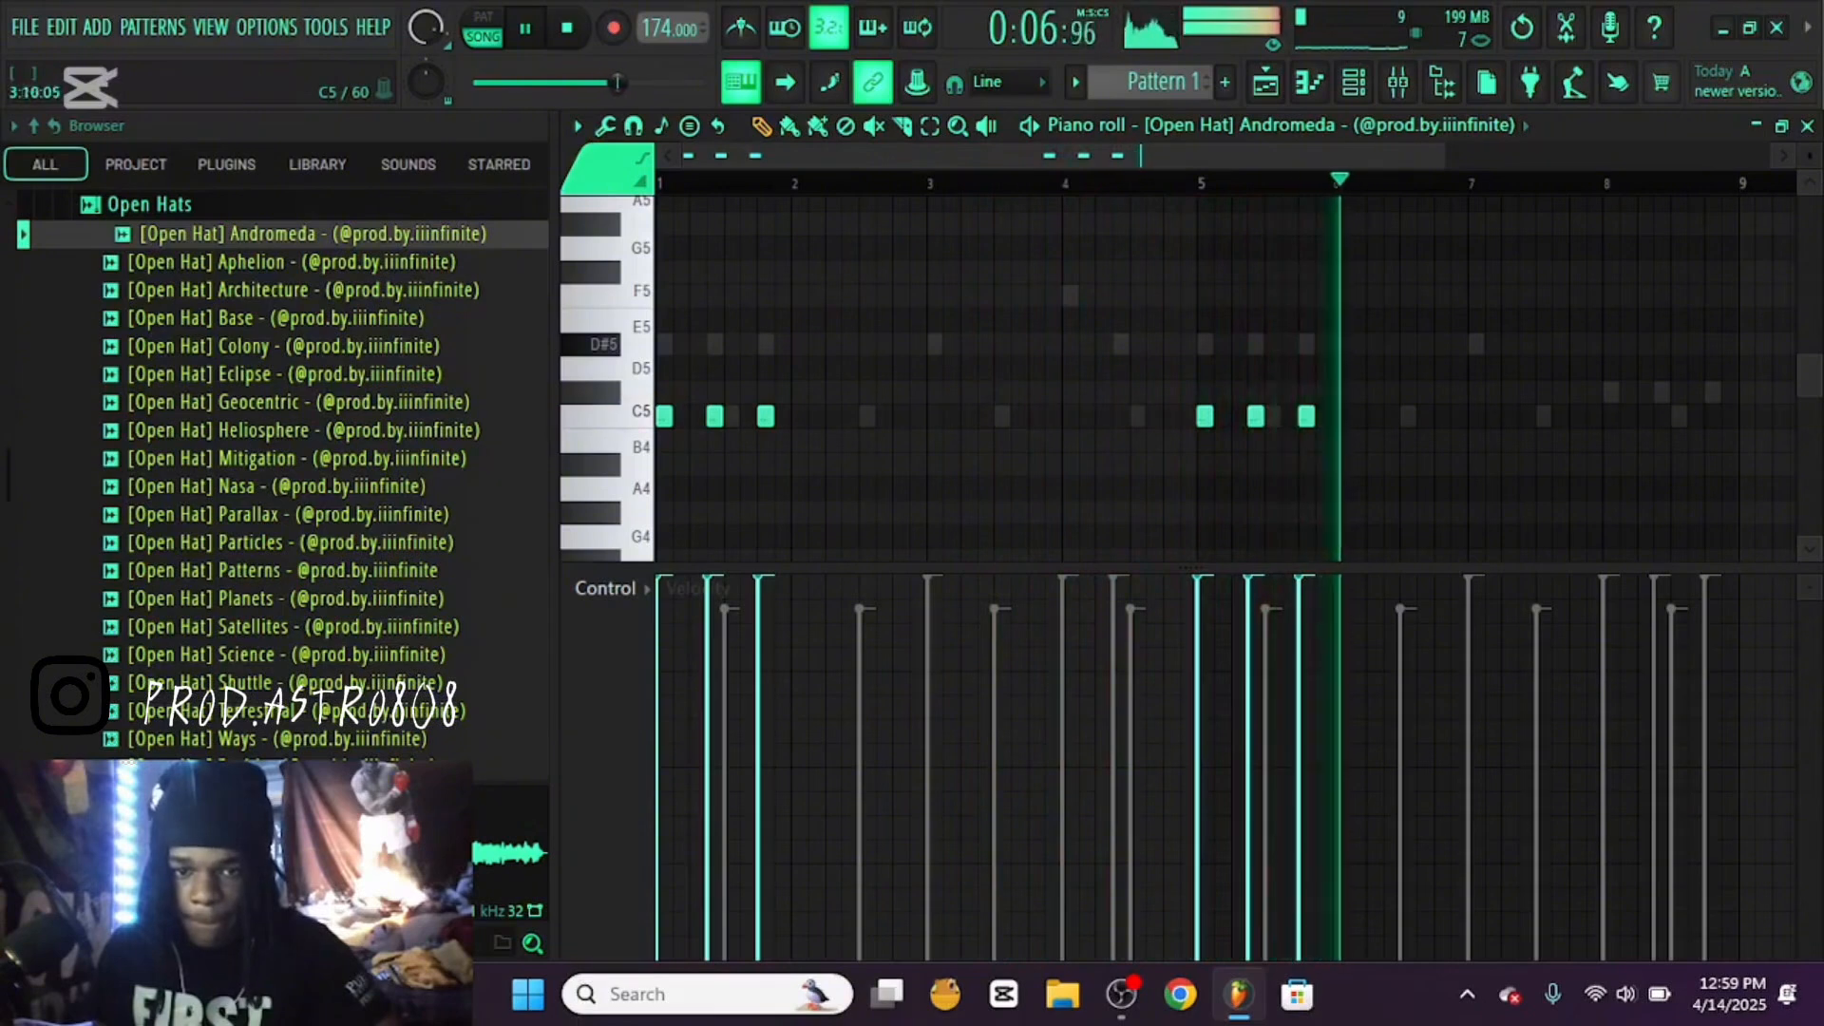
click(1070, 416)
click(1121, 415)
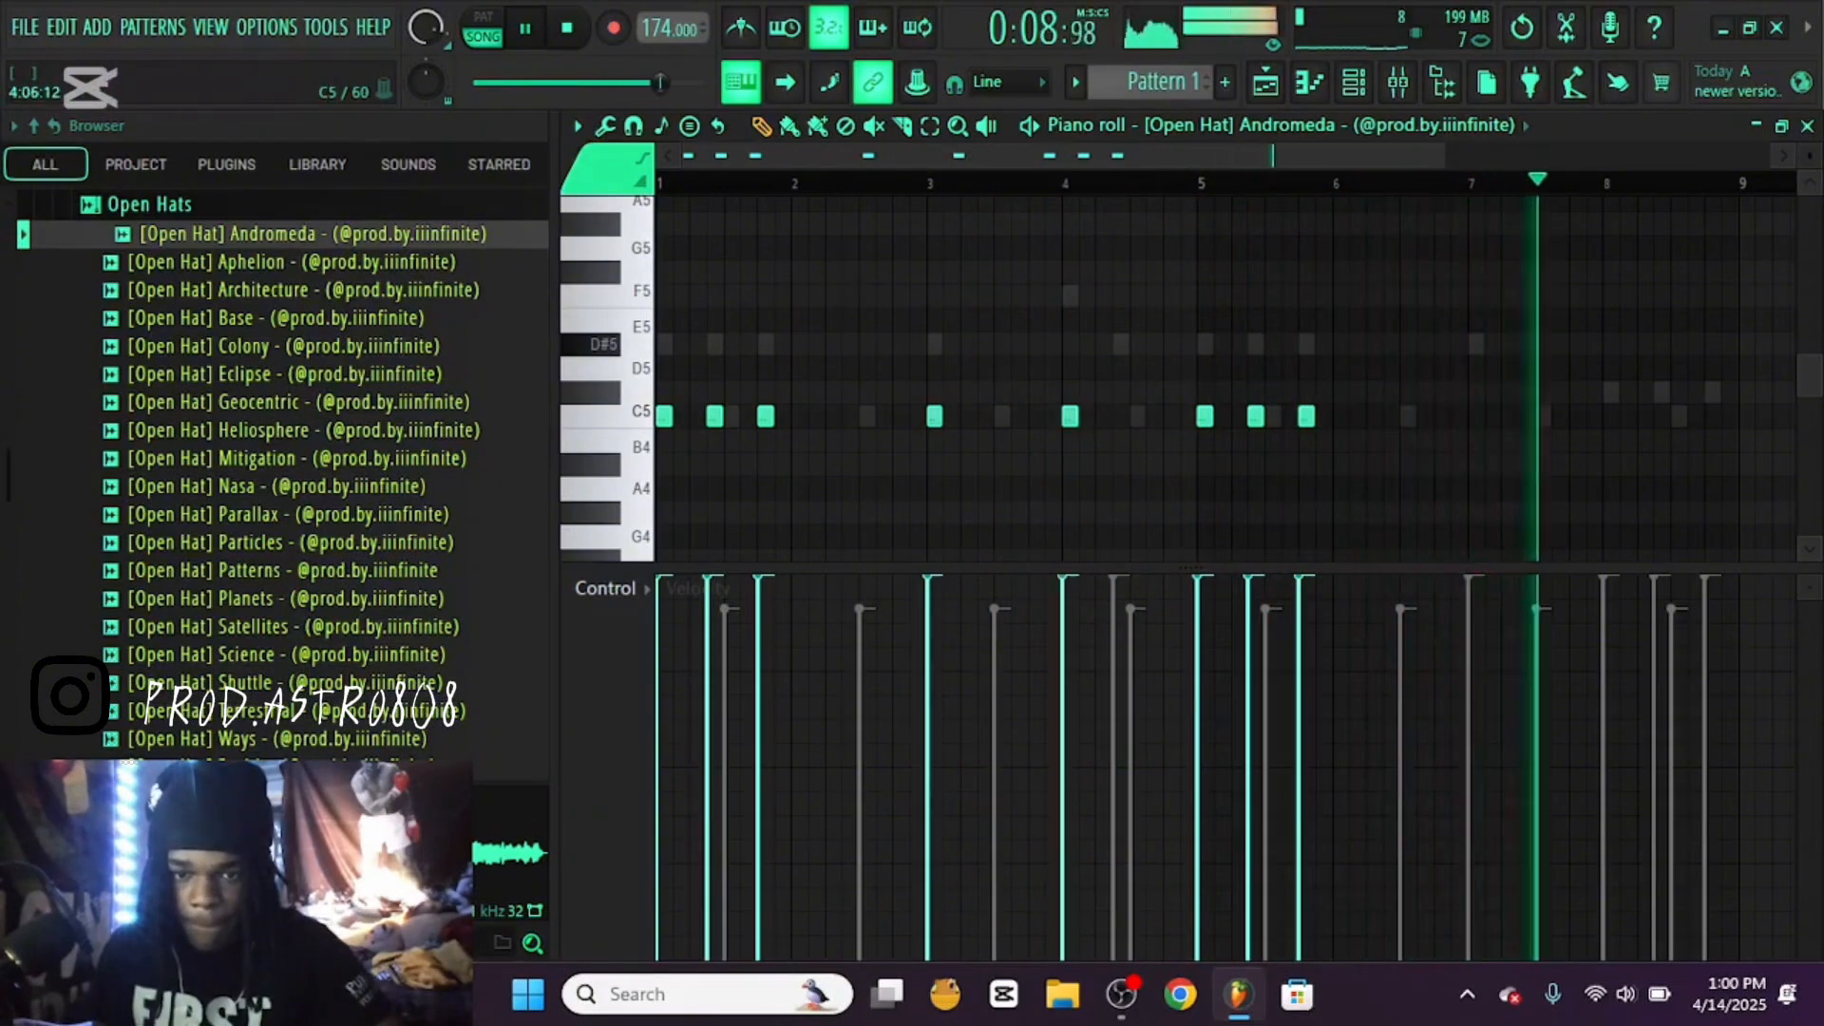
Add C5 open hat notes on step 1 of bar 7 and steps 1, 7 and 13 of bar 8, then slightly lower all open hat velocities
click(1475, 415)
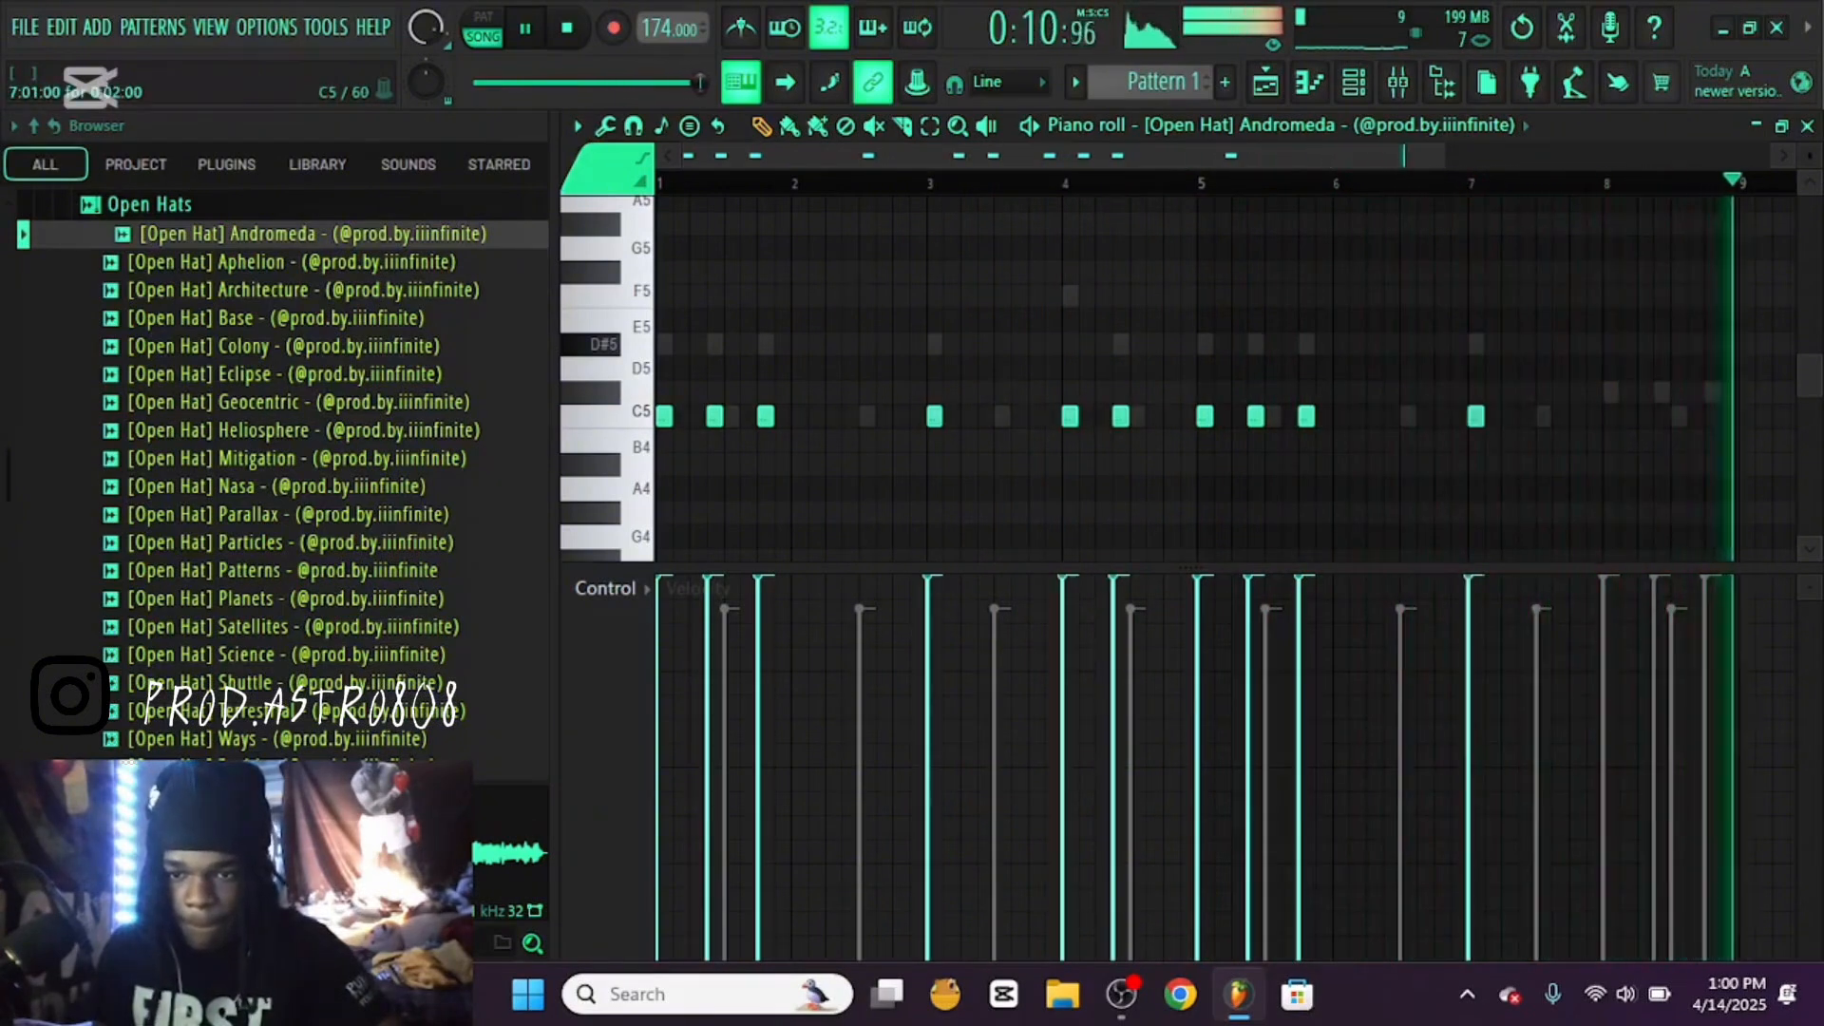
click(1612, 416)
click(1662, 416)
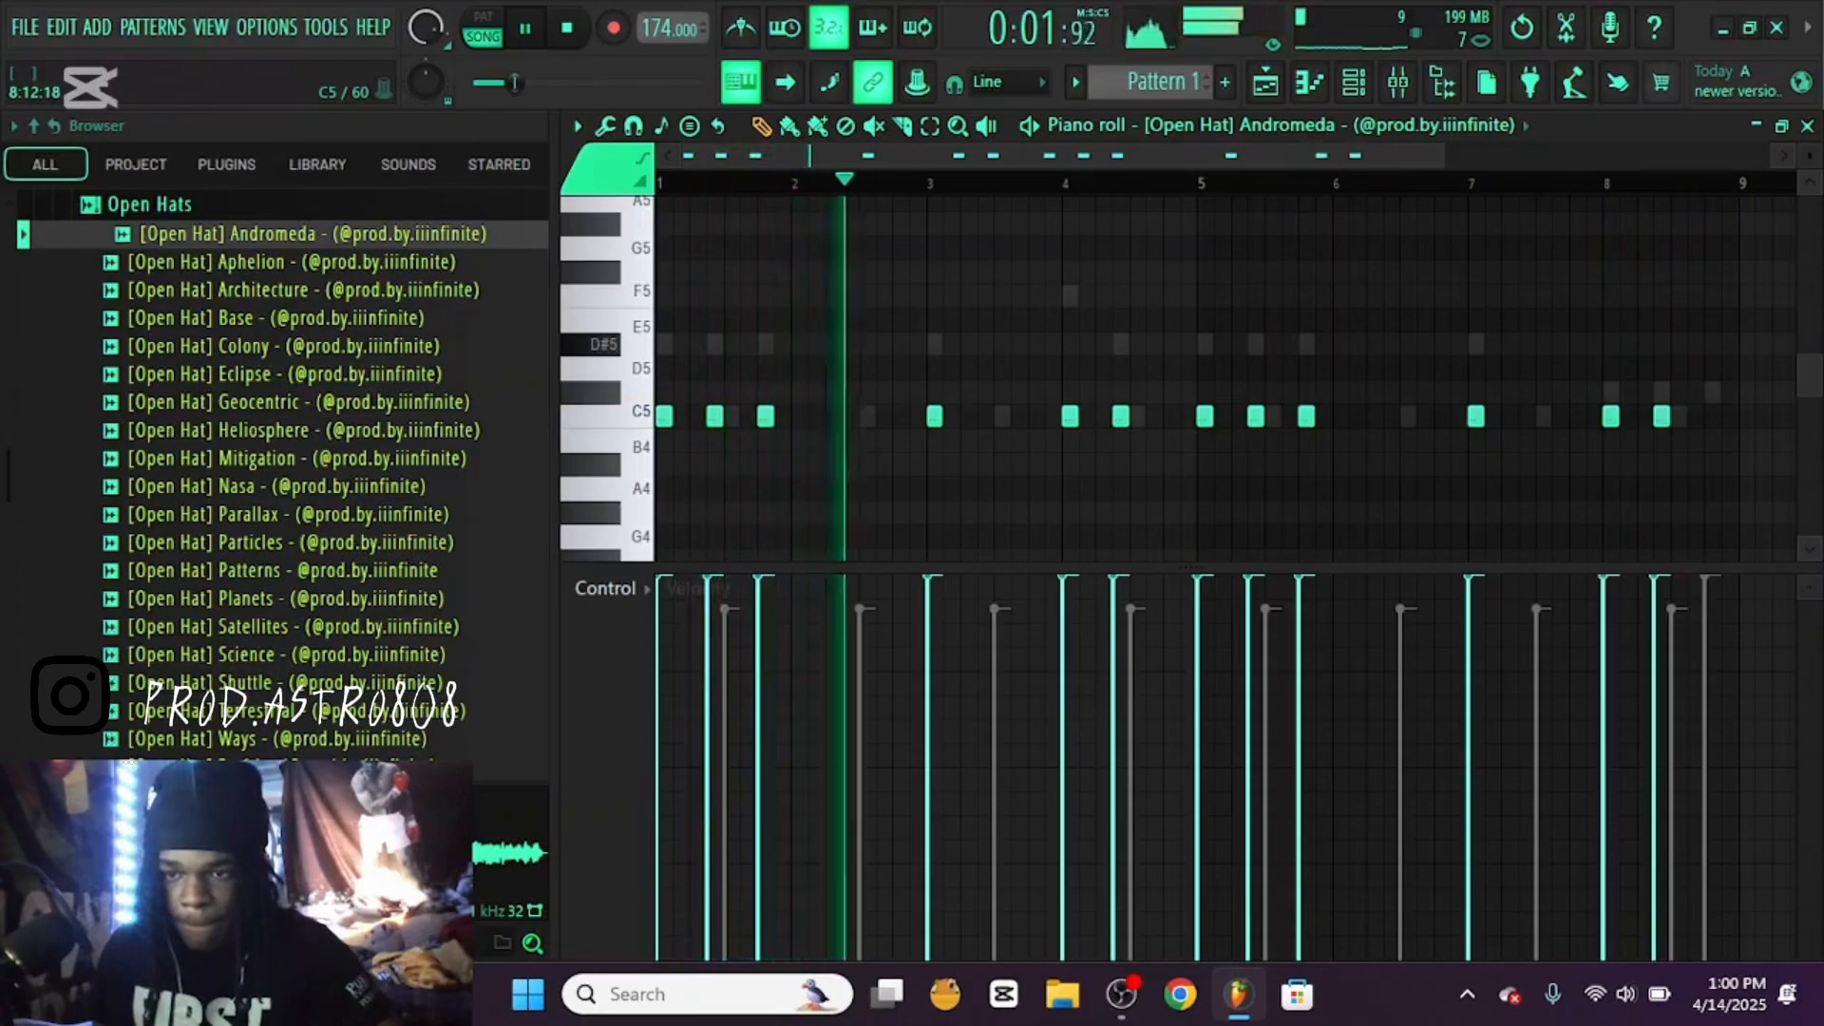
click(1713, 416)
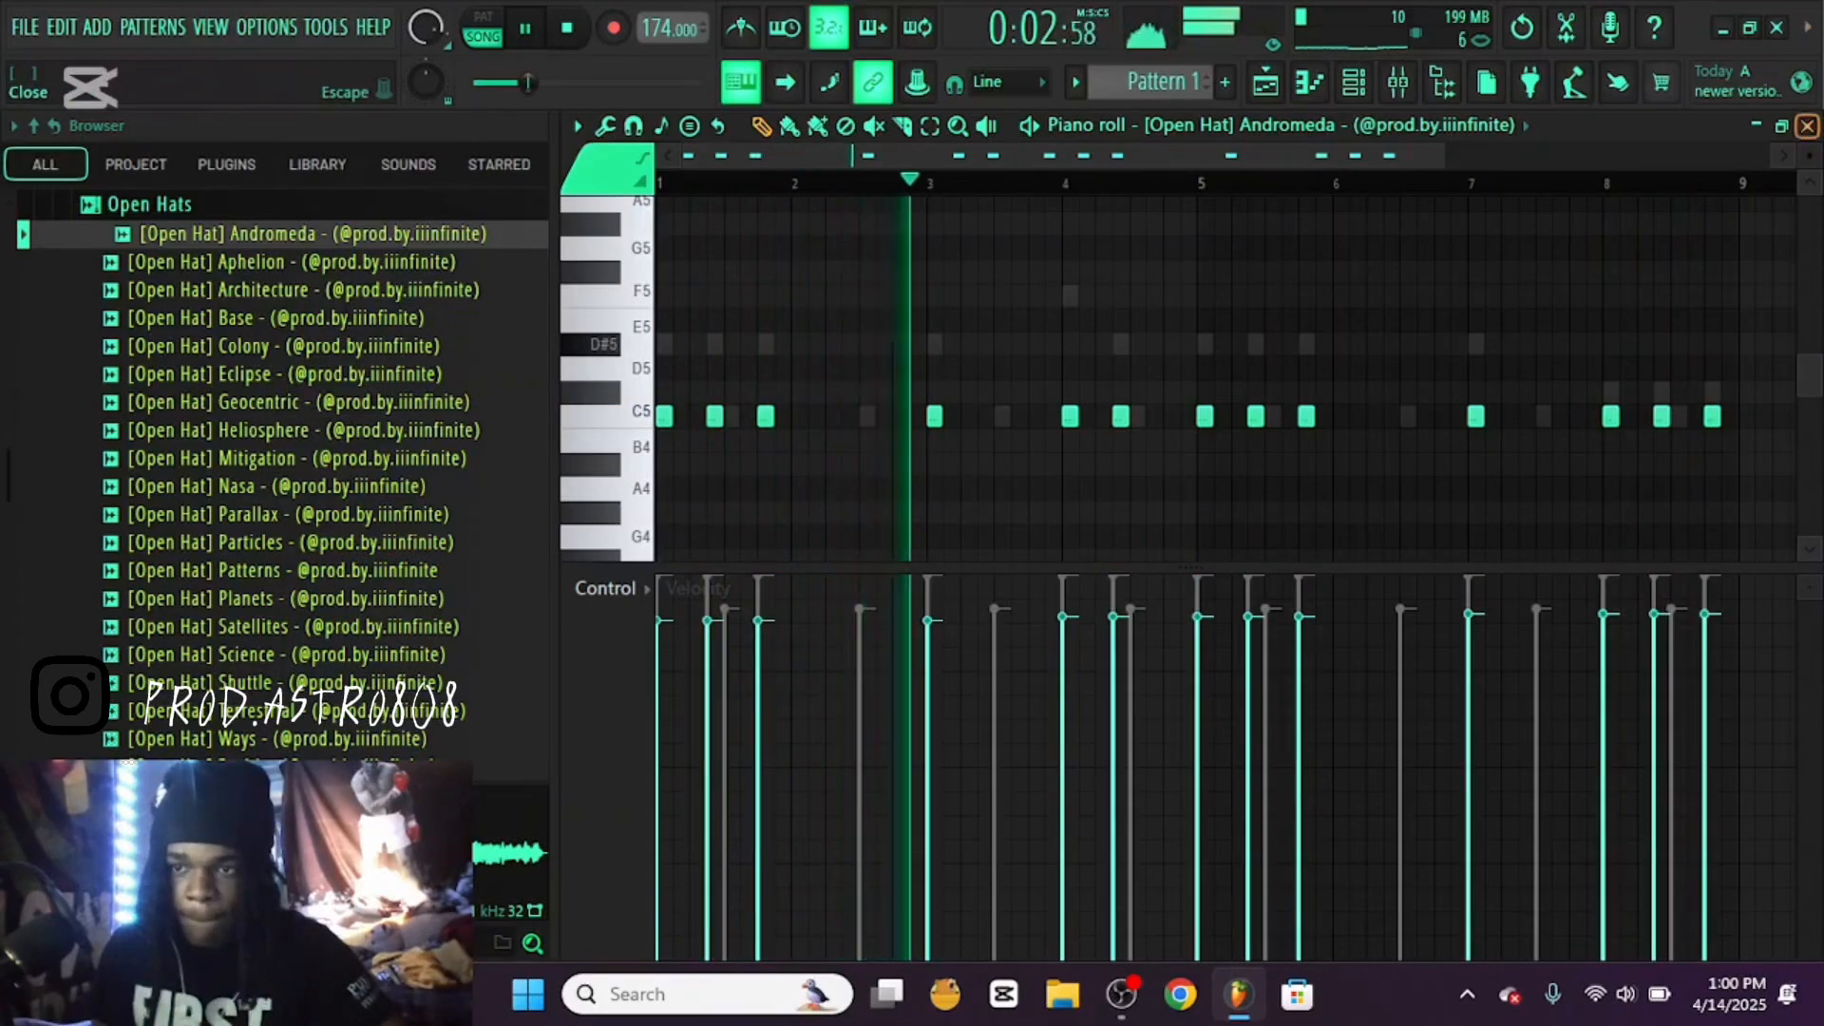
click(1807, 126)
Lower the Insert 1 volume in the enlarged mixer, play the beat to check the balance and close the mixer
key(F9)
key(space)
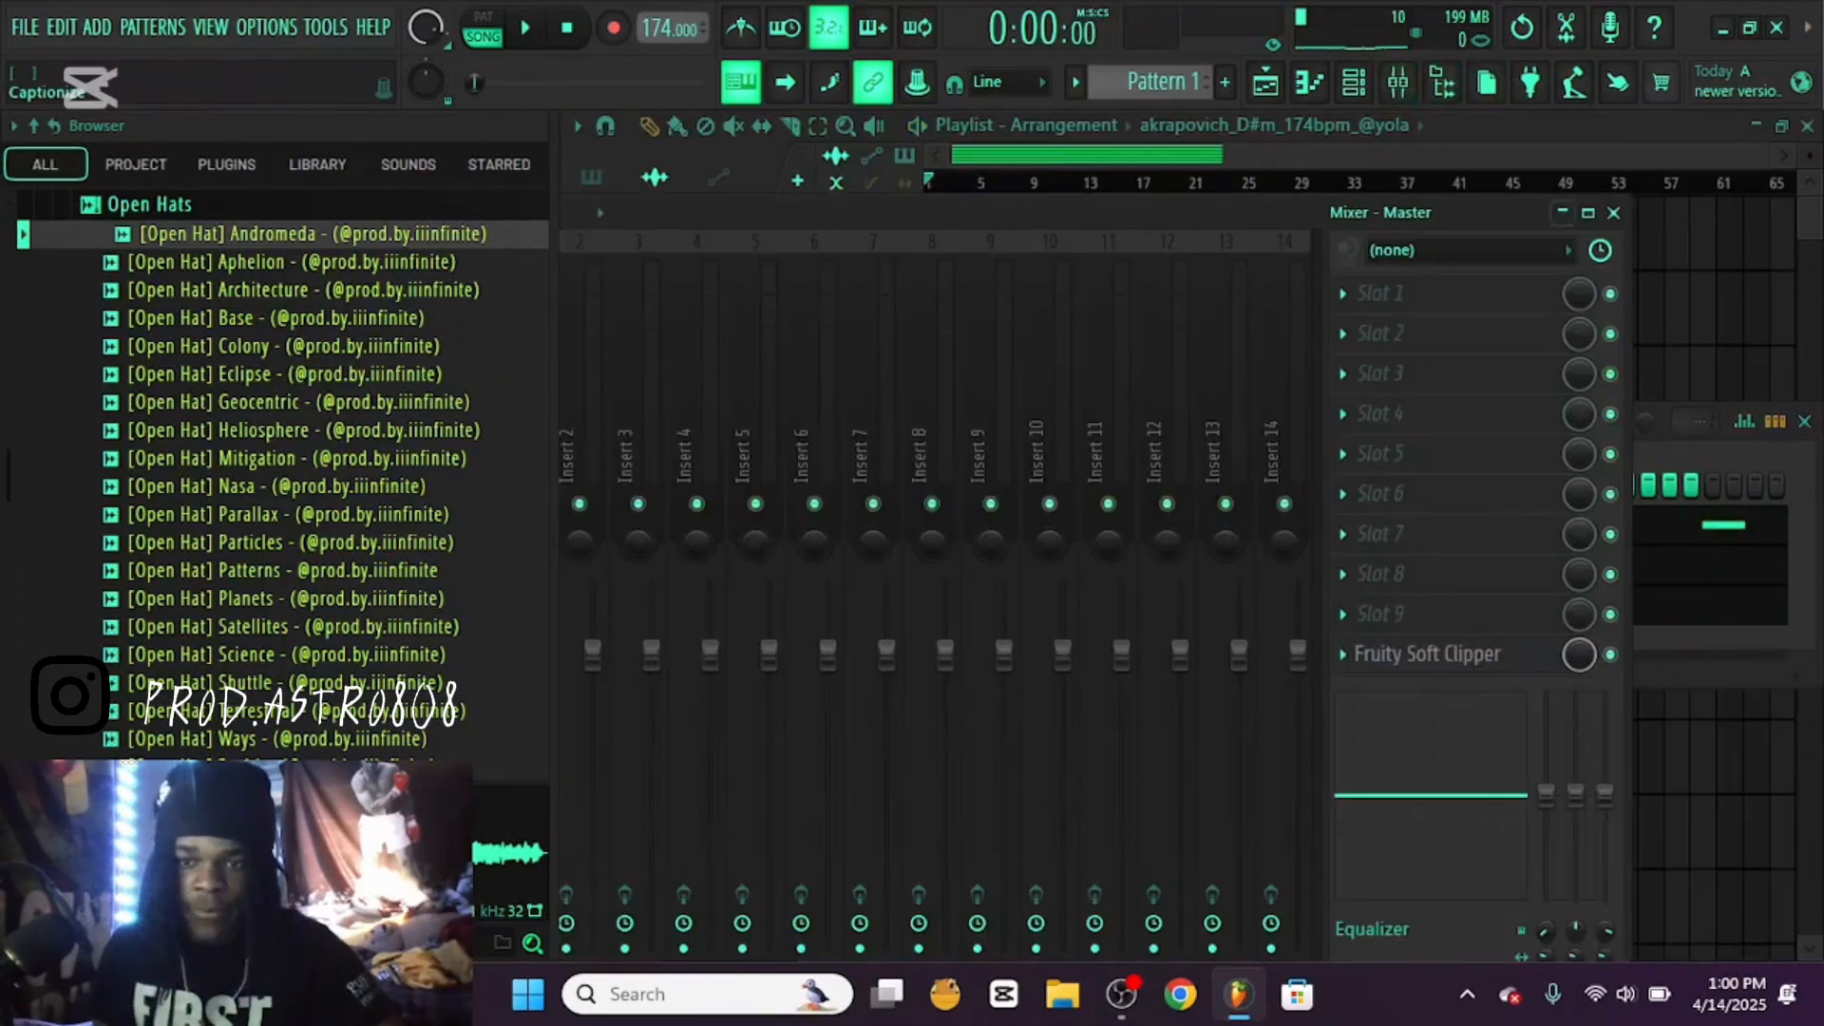
click(1587, 213)
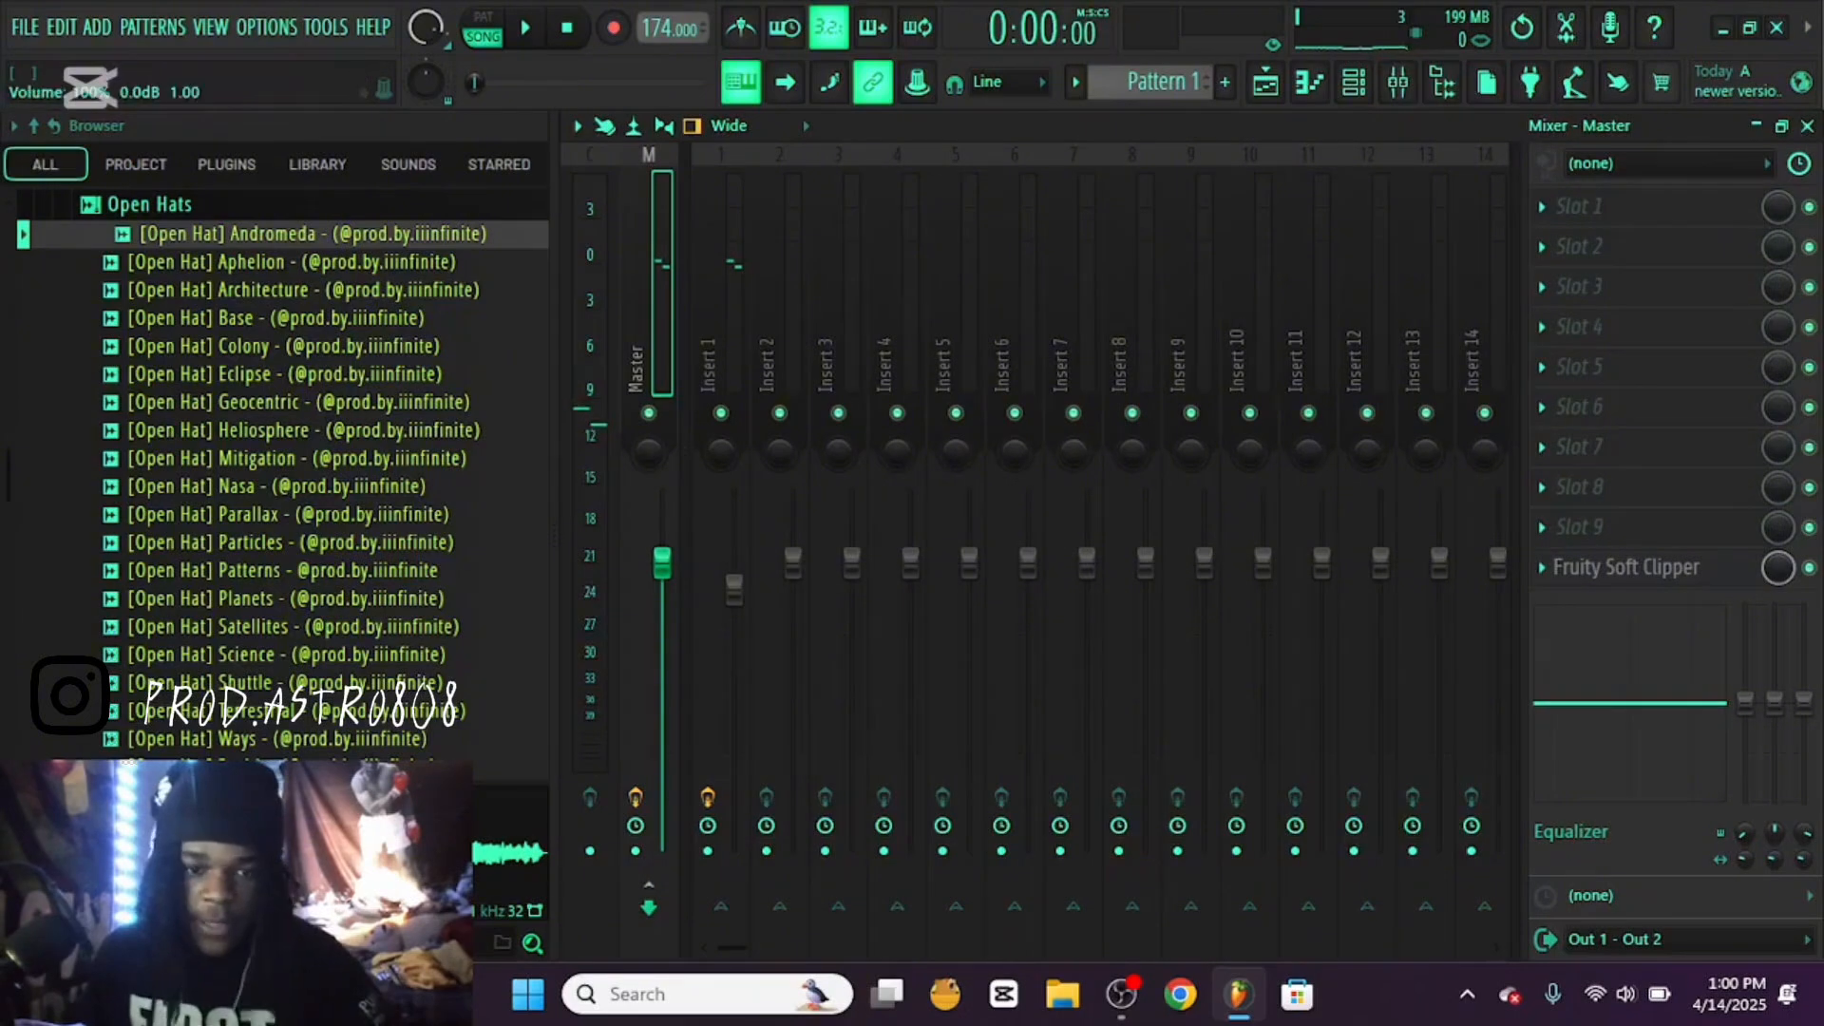
drag(734, 590, 734, 600)
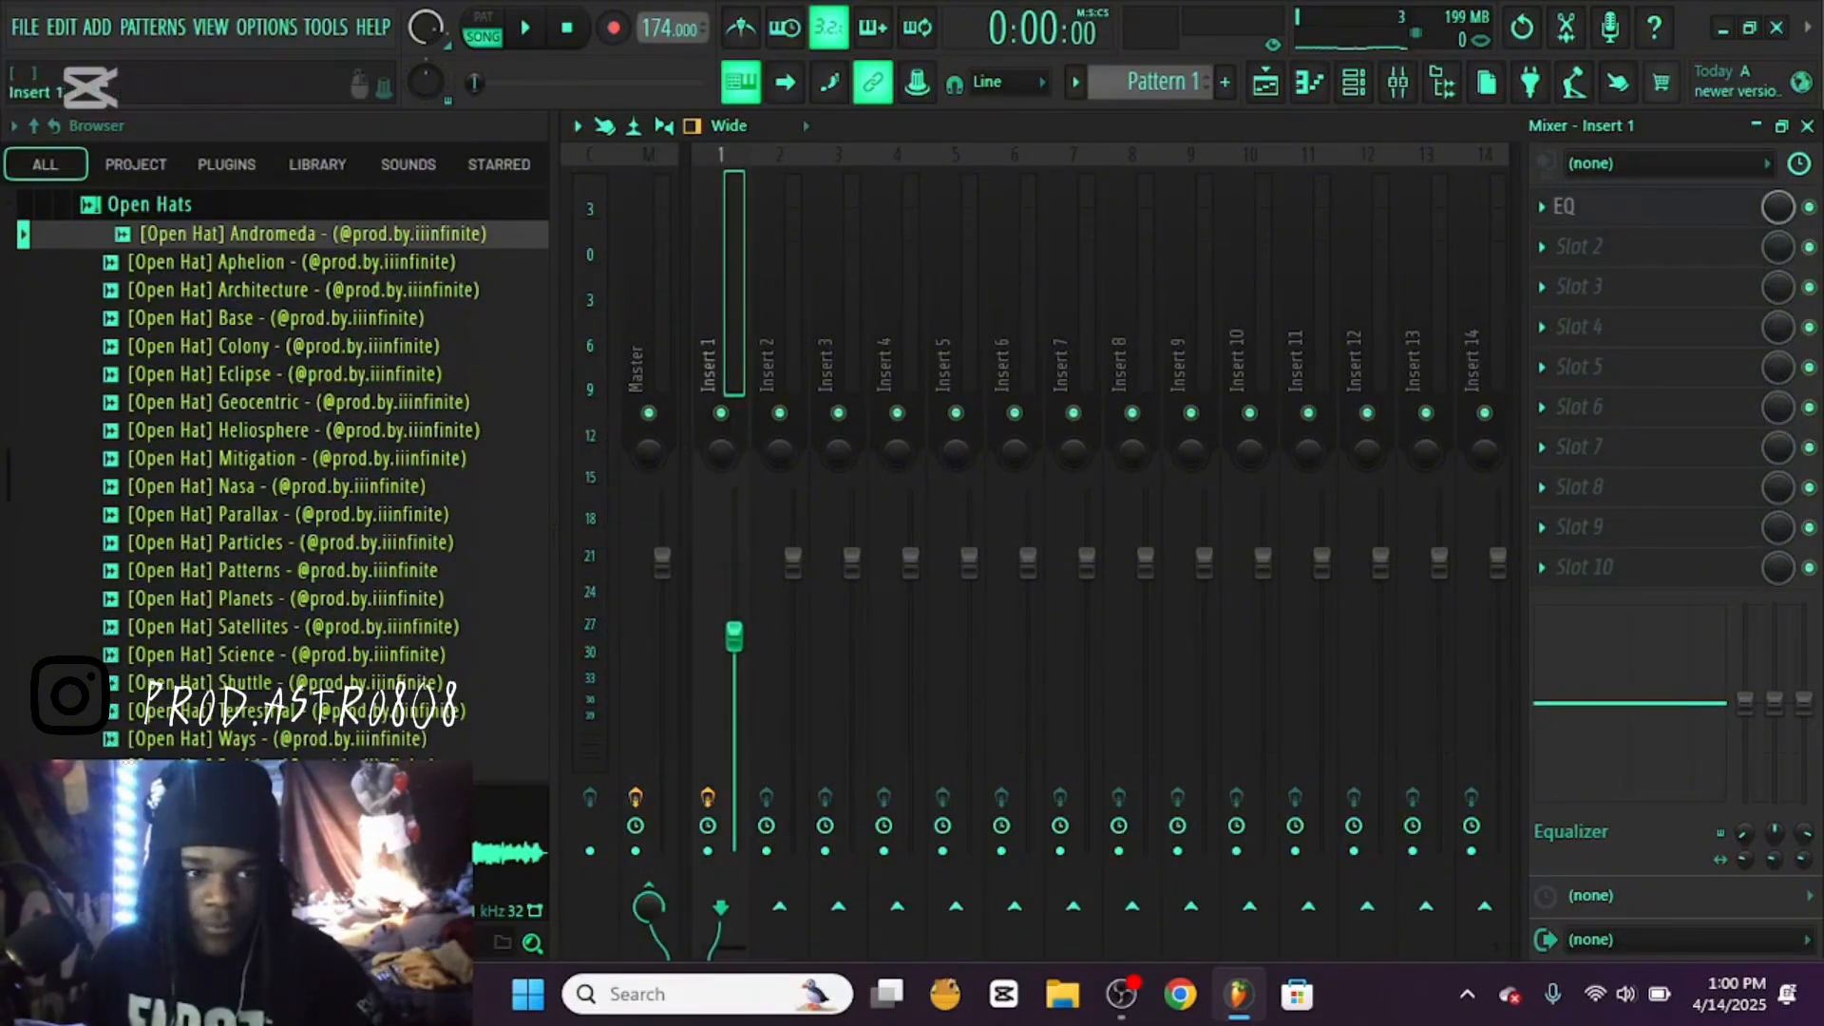
key(space)
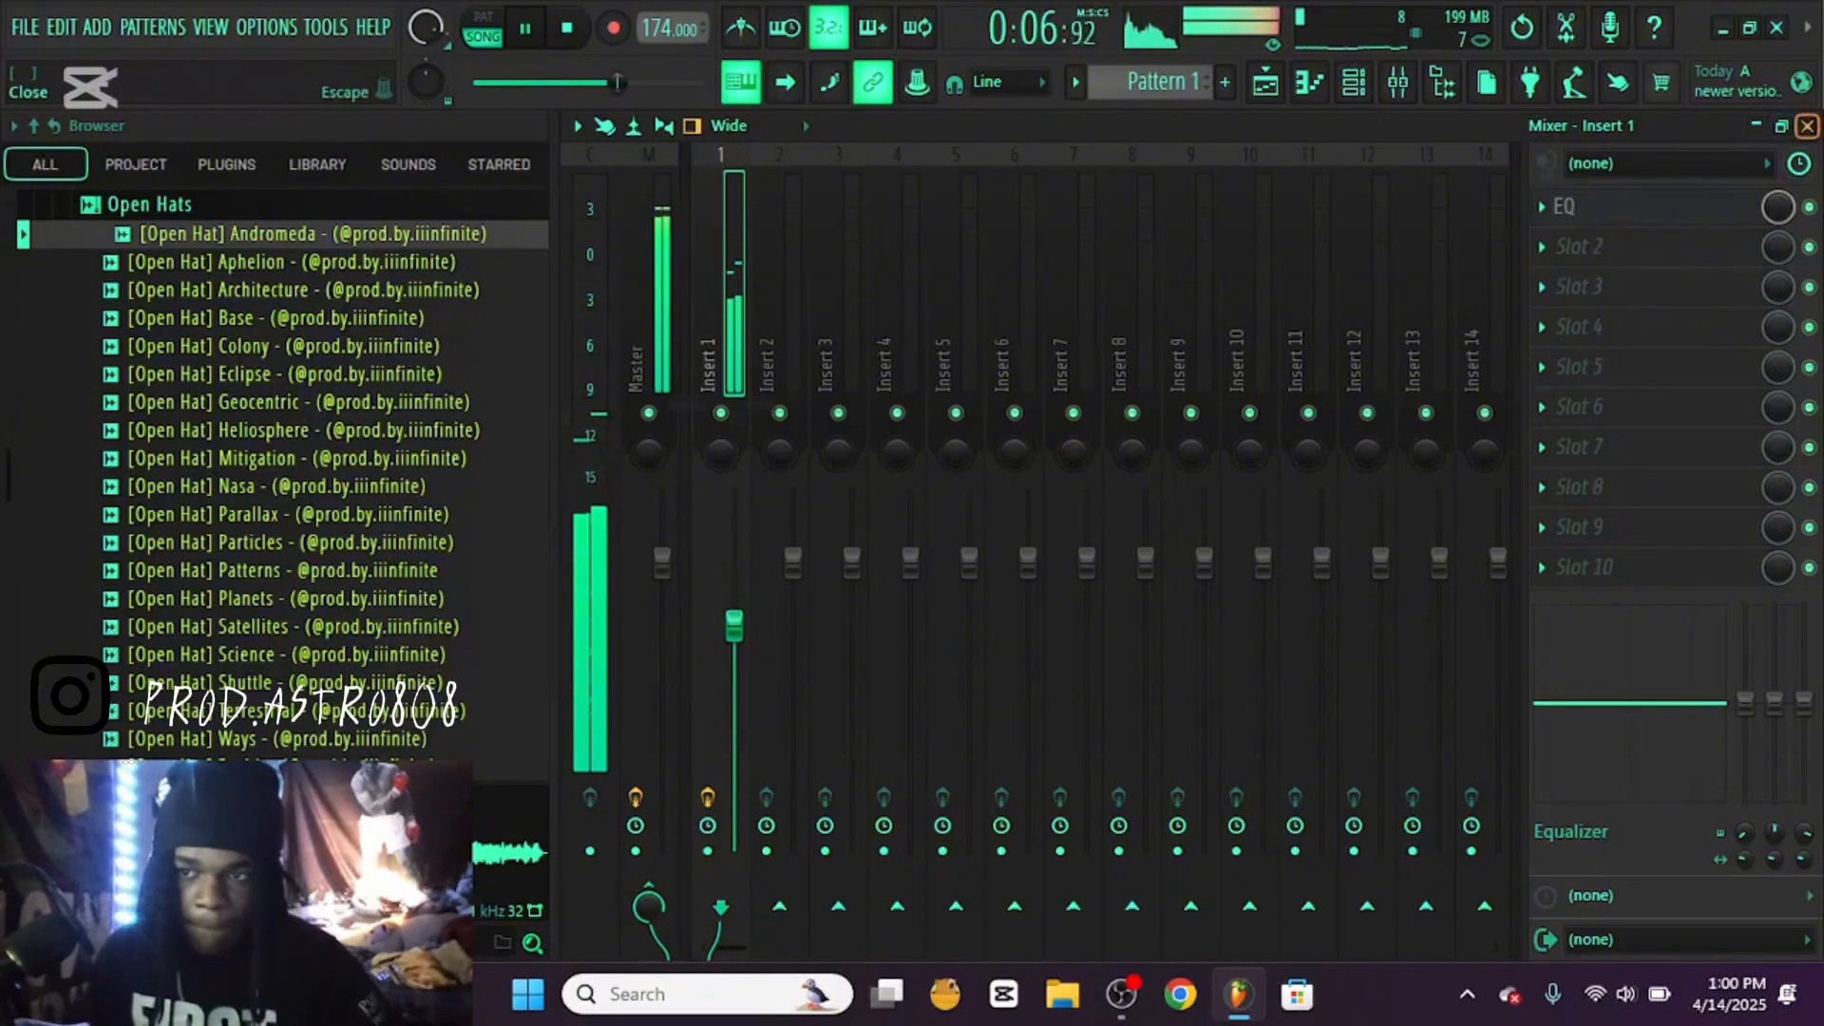
click(1807, 126)
Audition the Comet and Control samples in the kit's Hi Hats folder and load the Control hi hat as a new channel
click(150, 205)
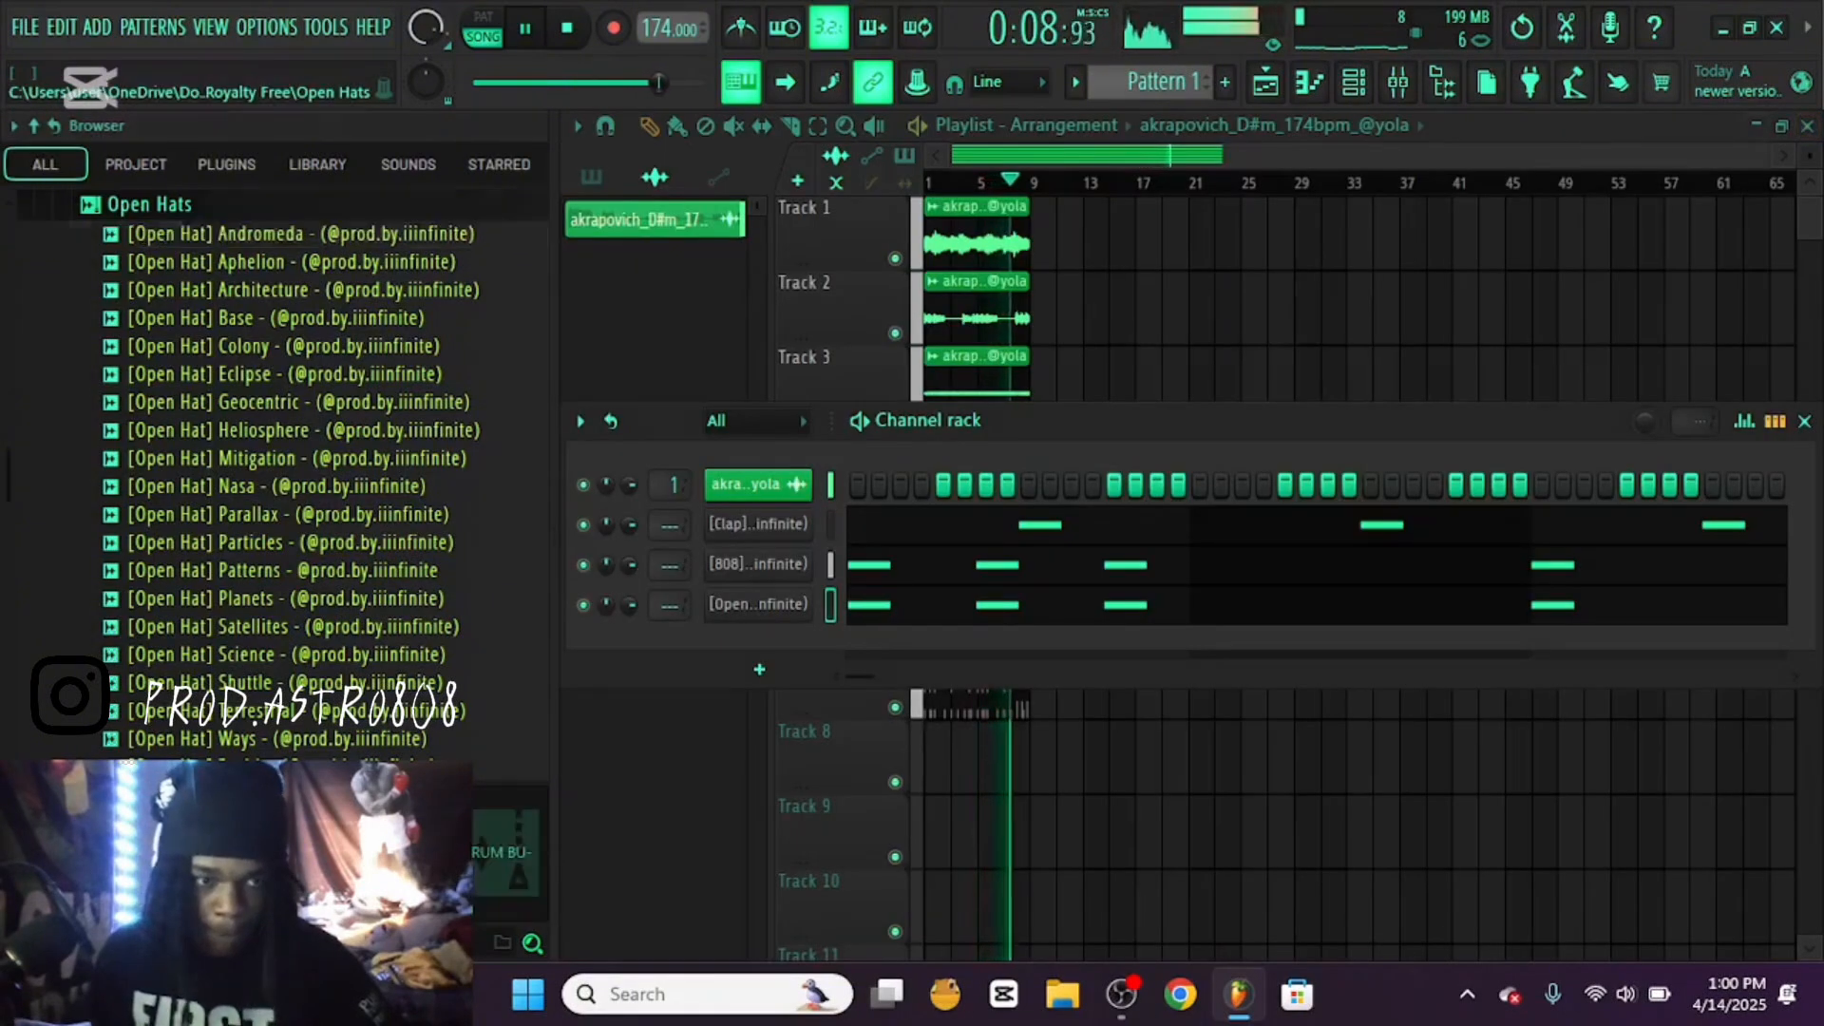
scroll(190, 447, up, 2)
scroll(285, 456, up, 4)
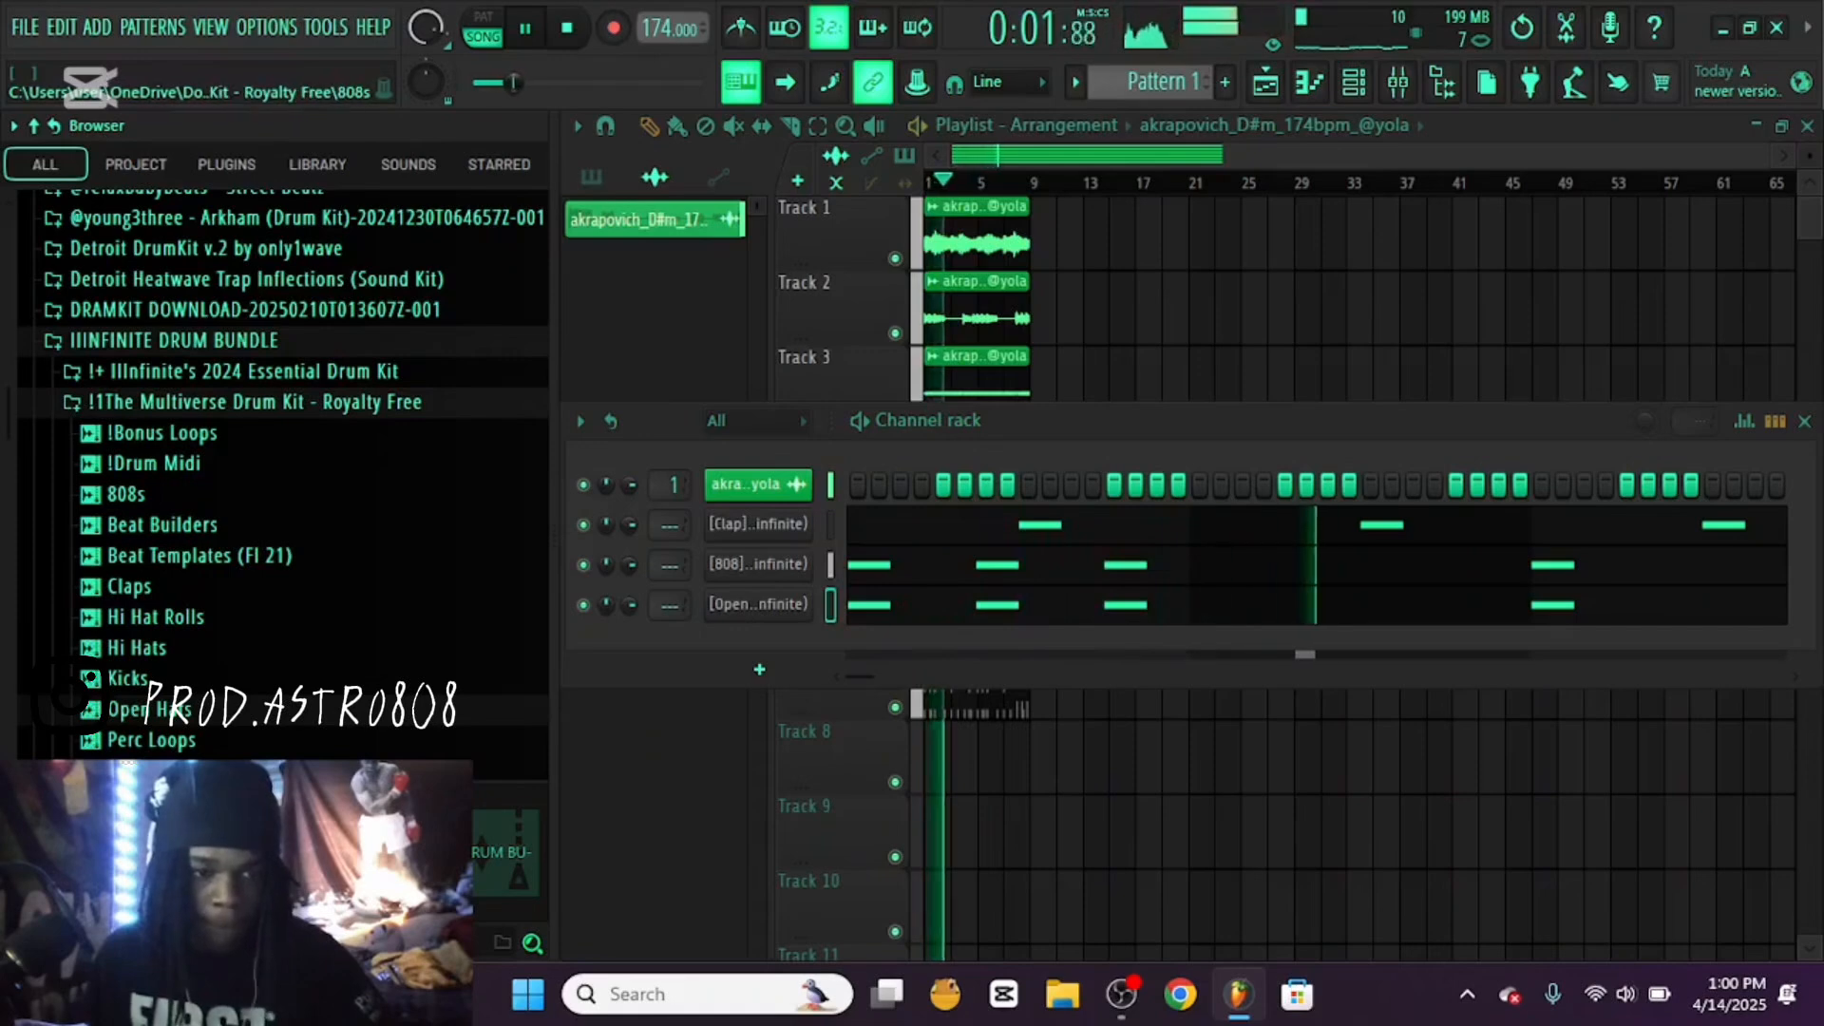
scroll(238, 402, down, 4)
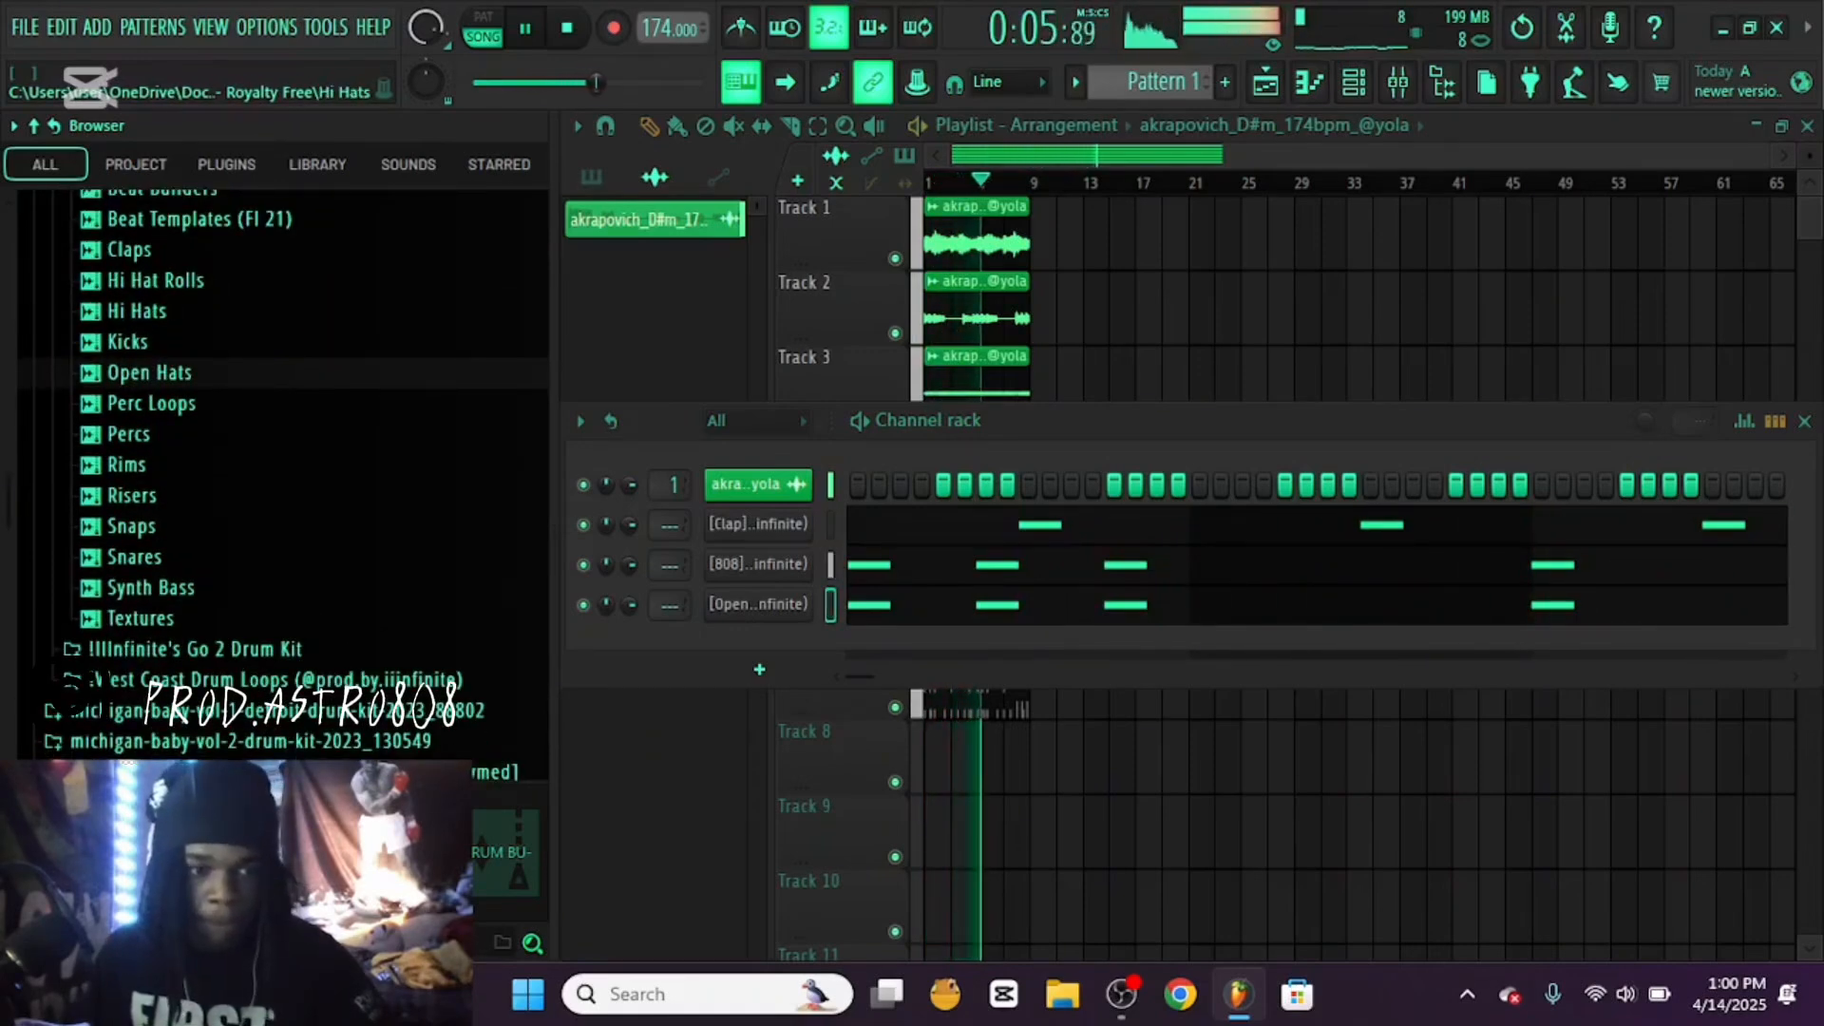
scroll(238, 447, up, 2)
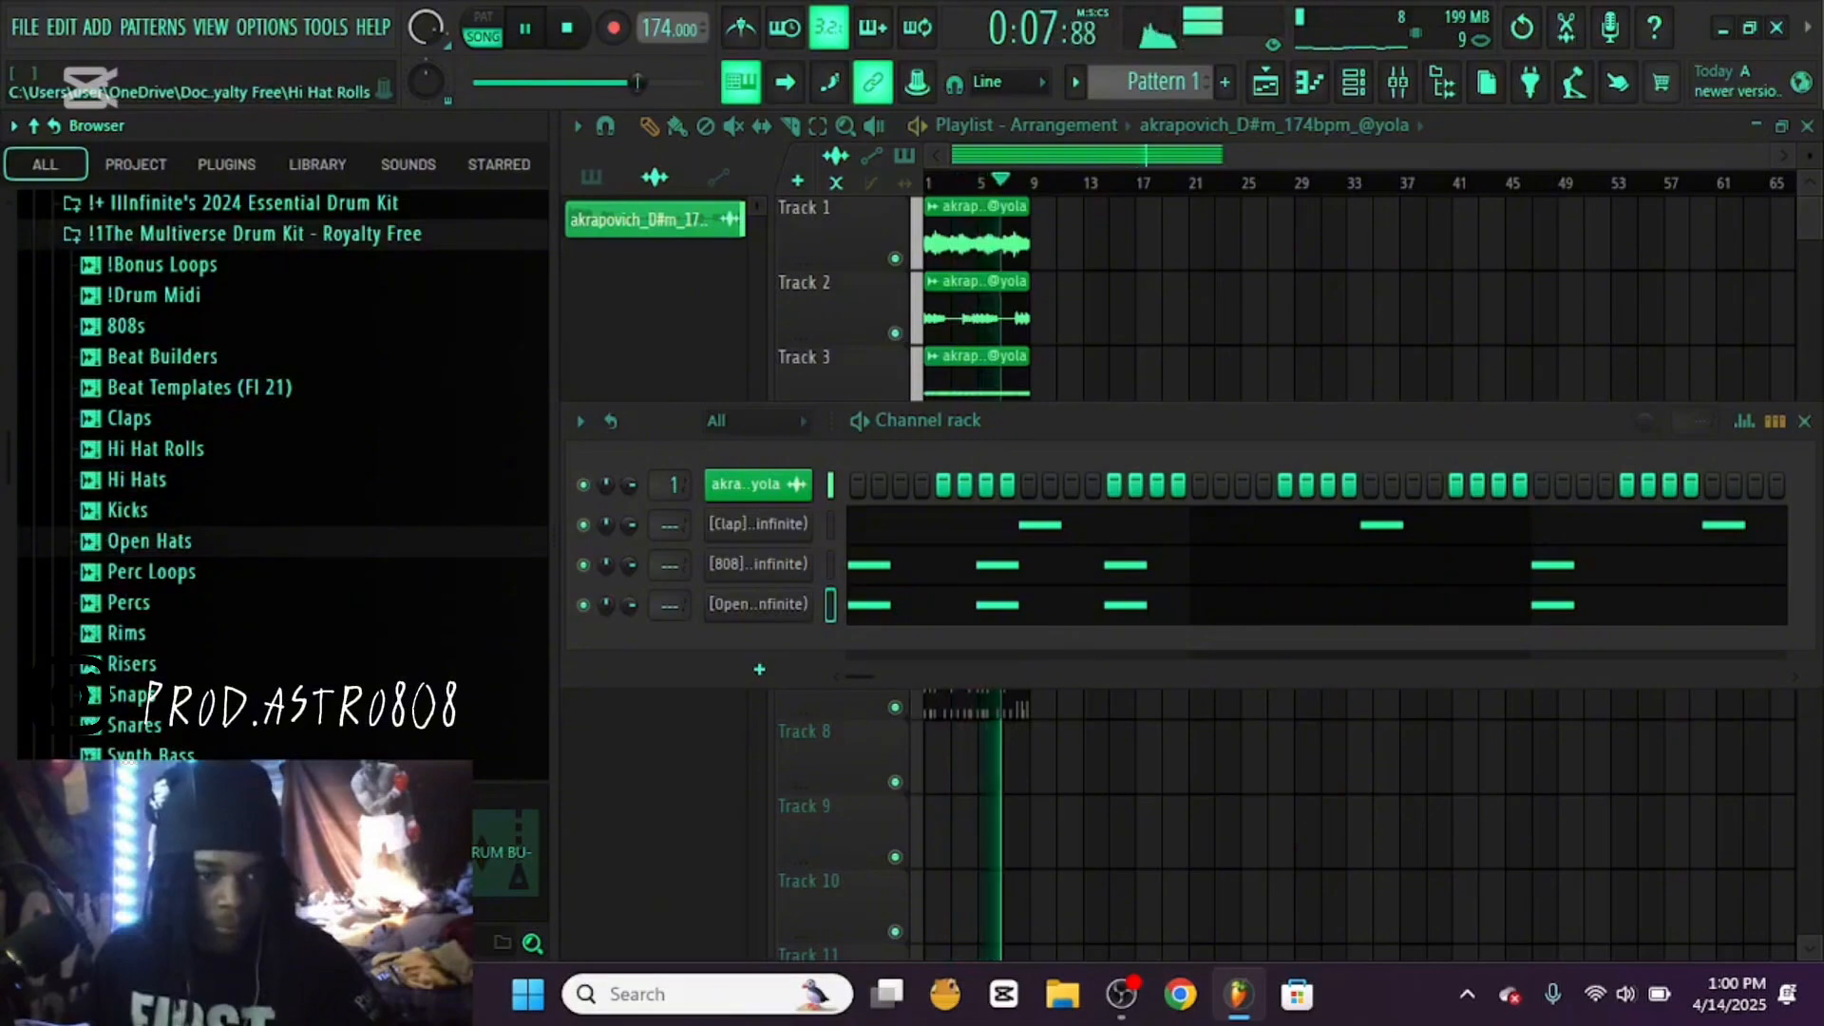
click(137, 480)
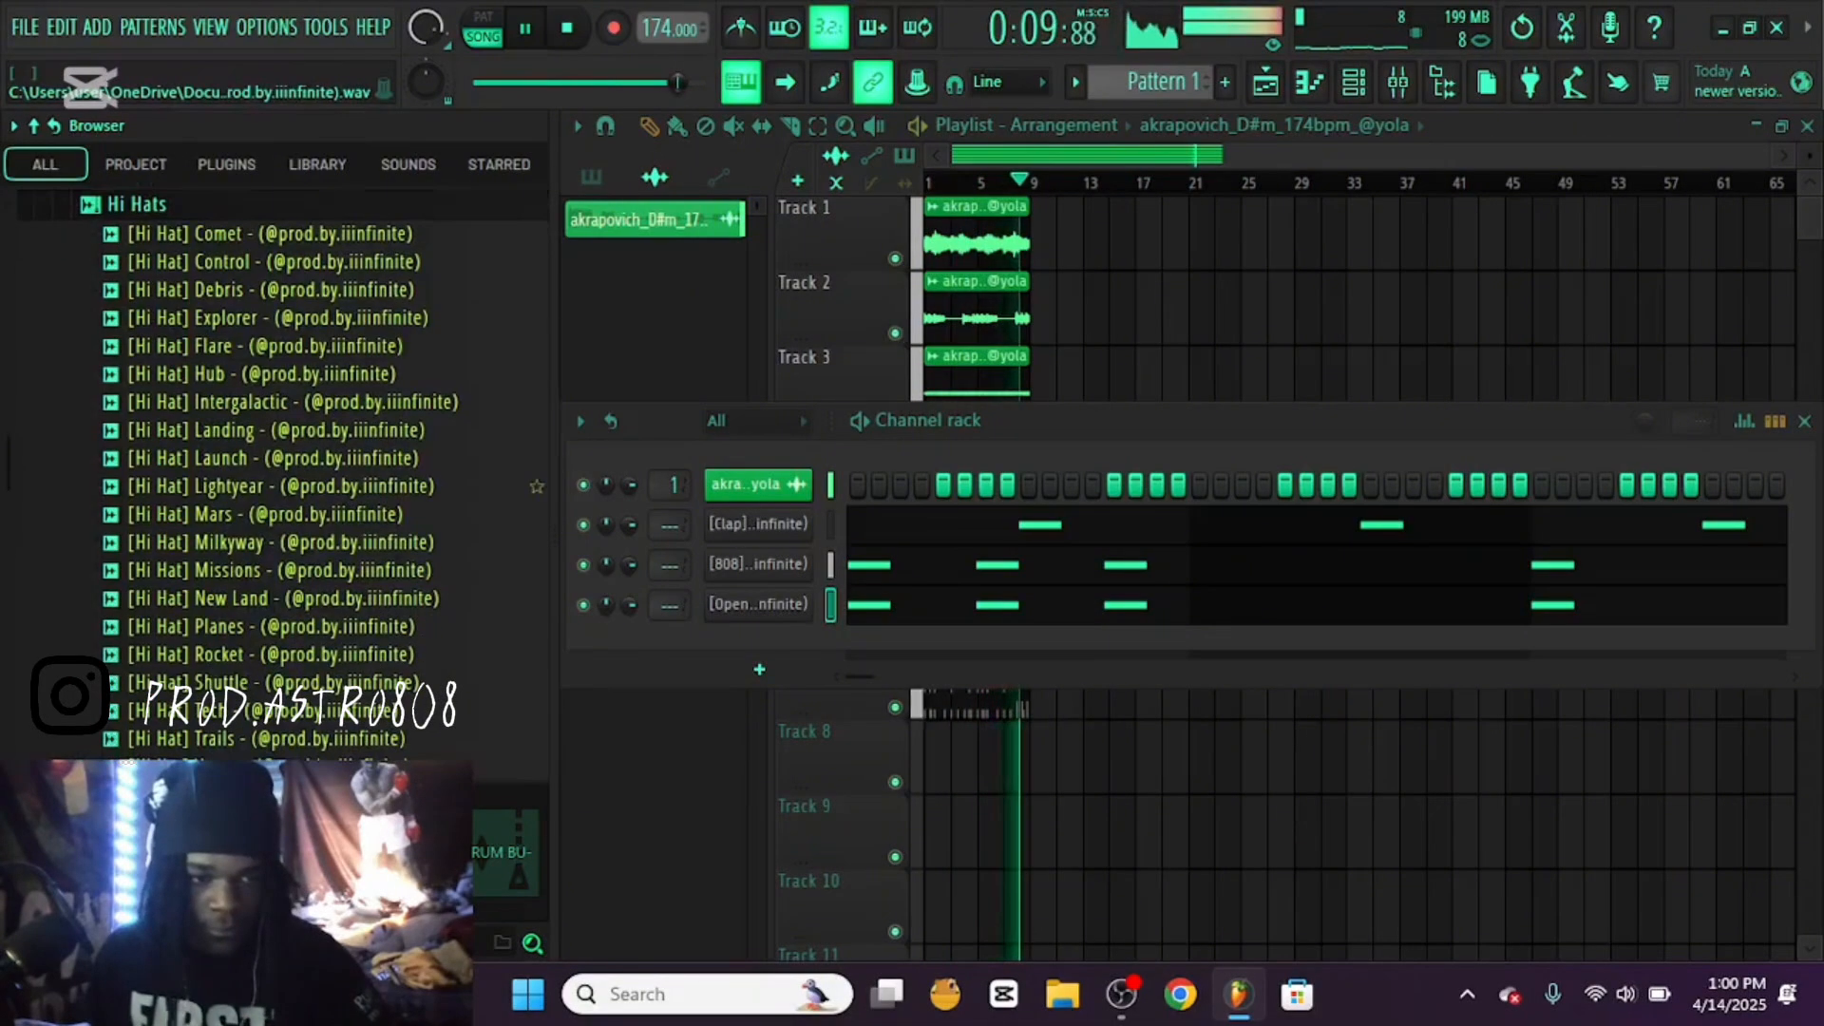
key(space)
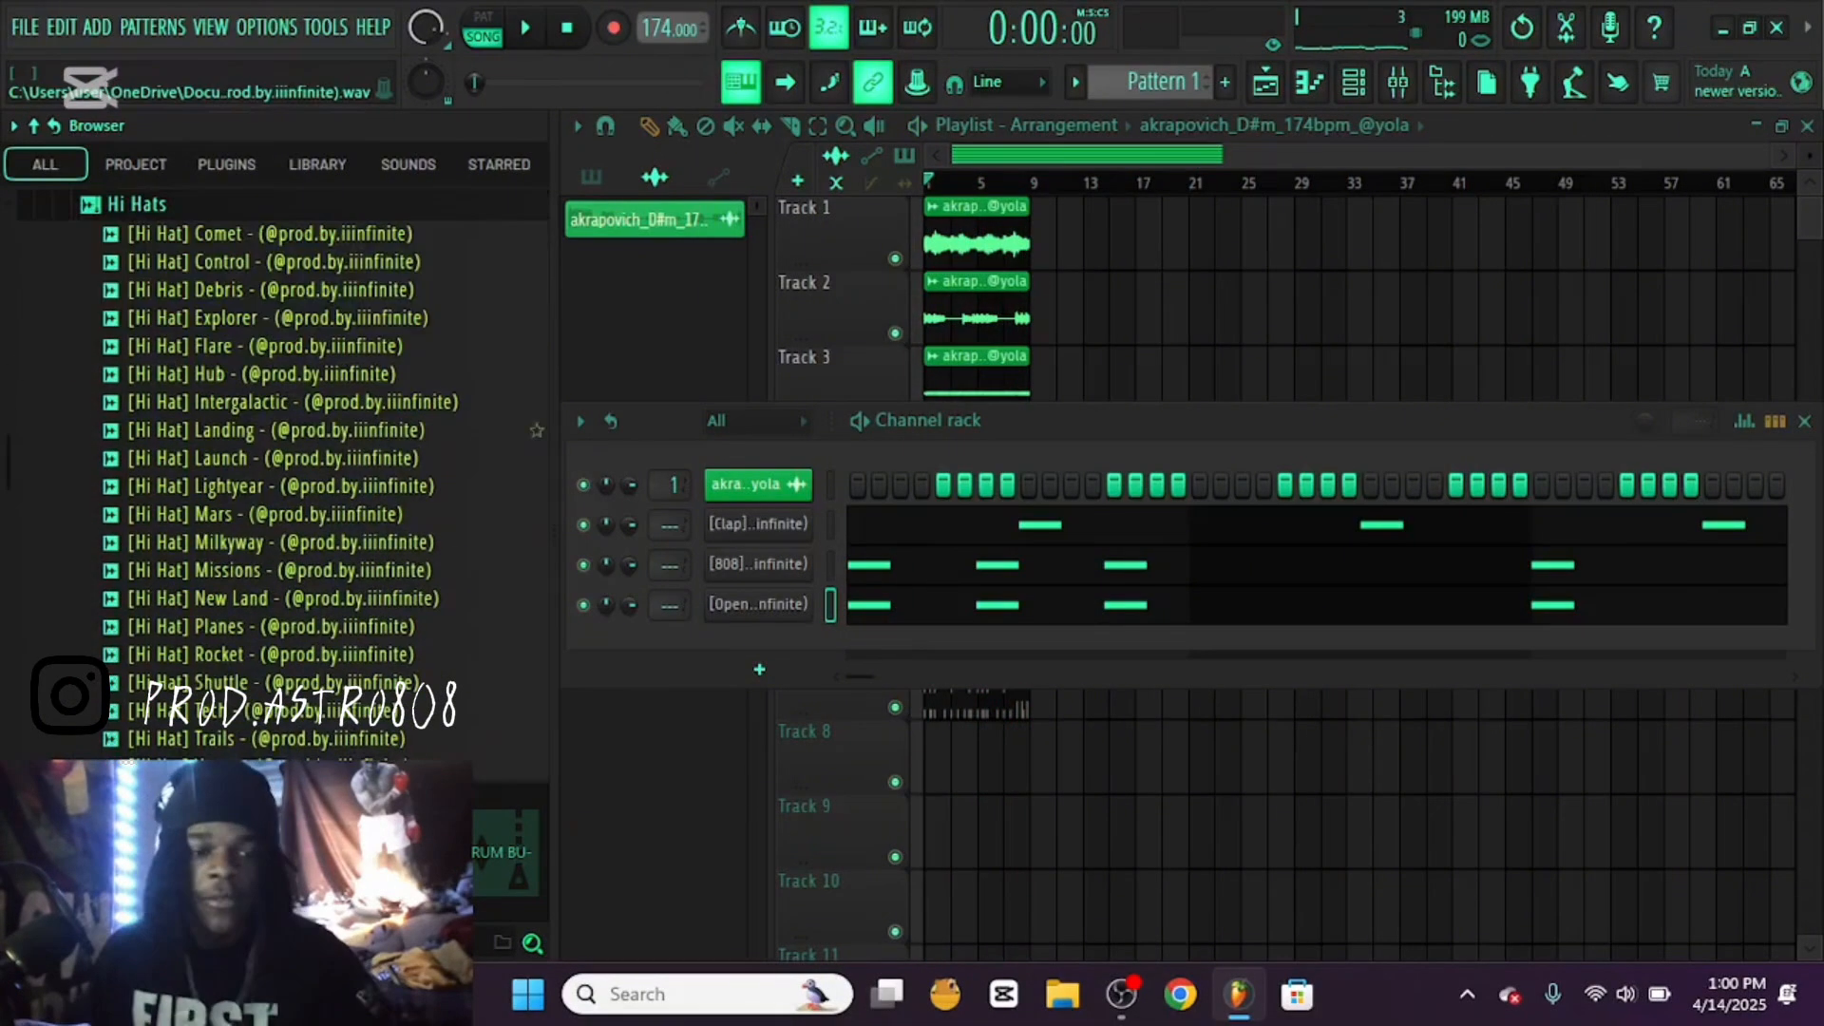
click(276, 234)
click(275, 262)
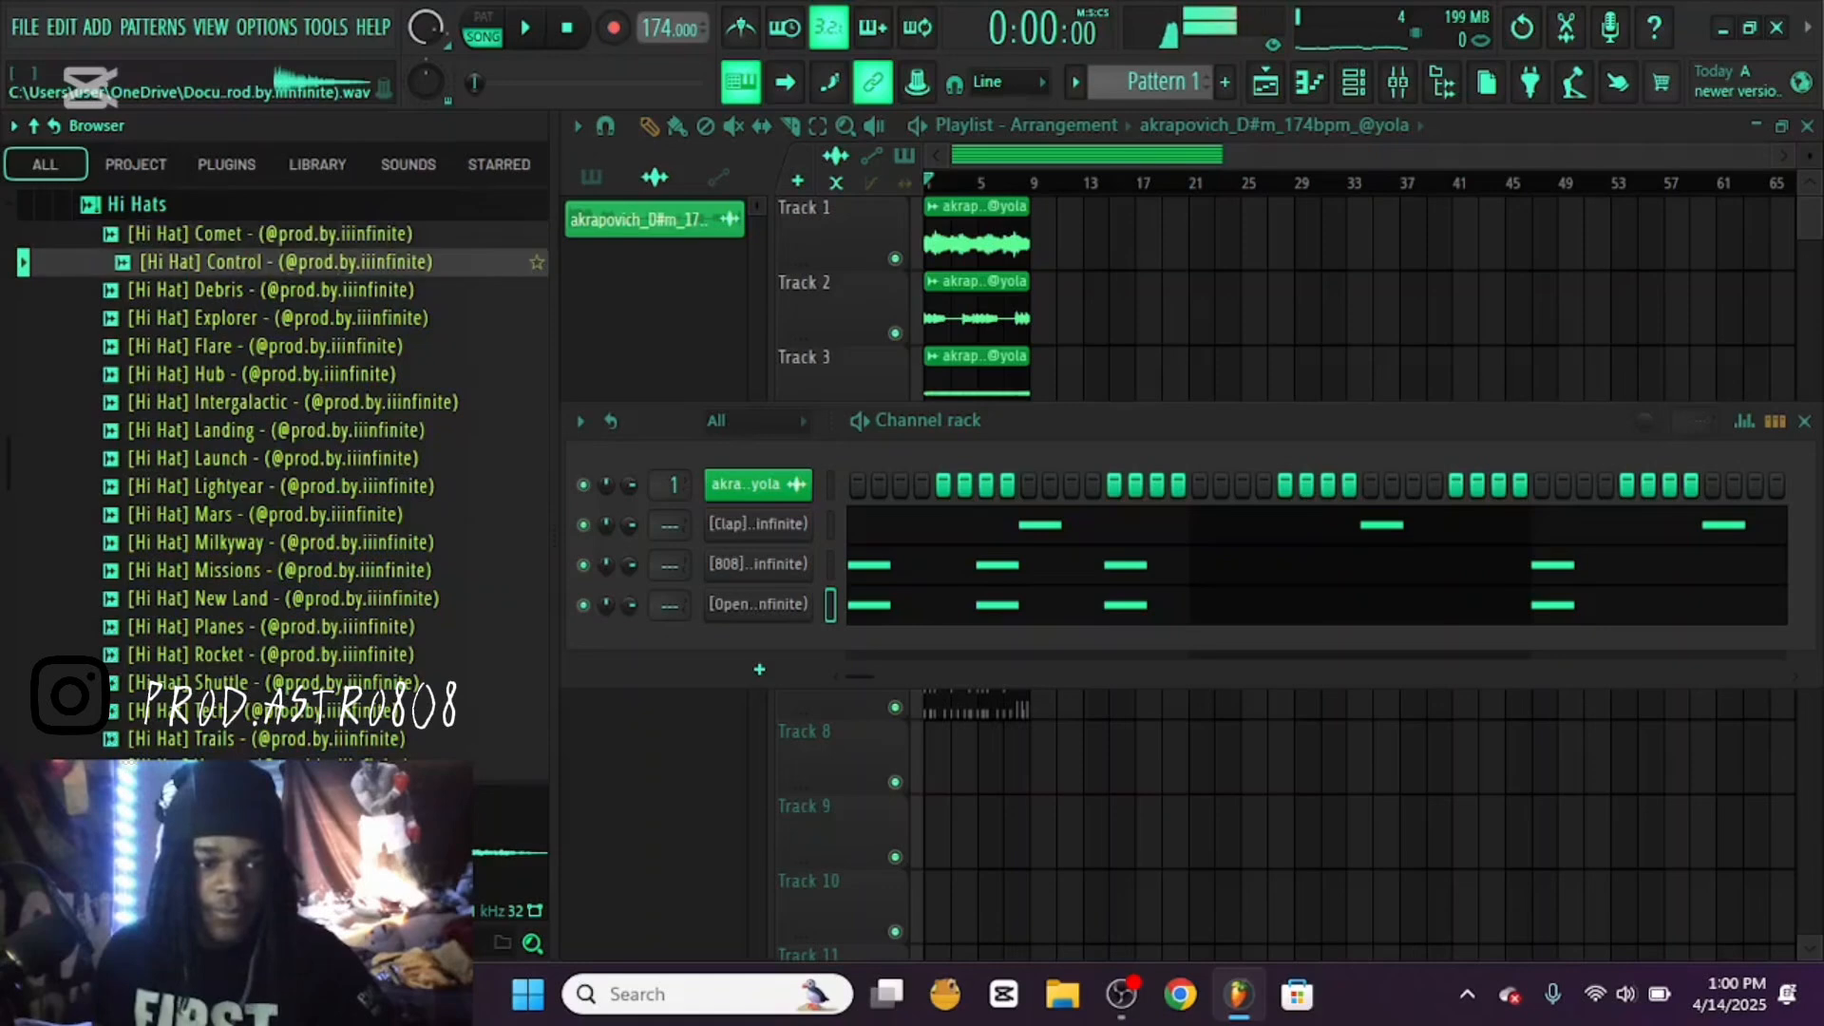
drag(276, 262, 656, 703)
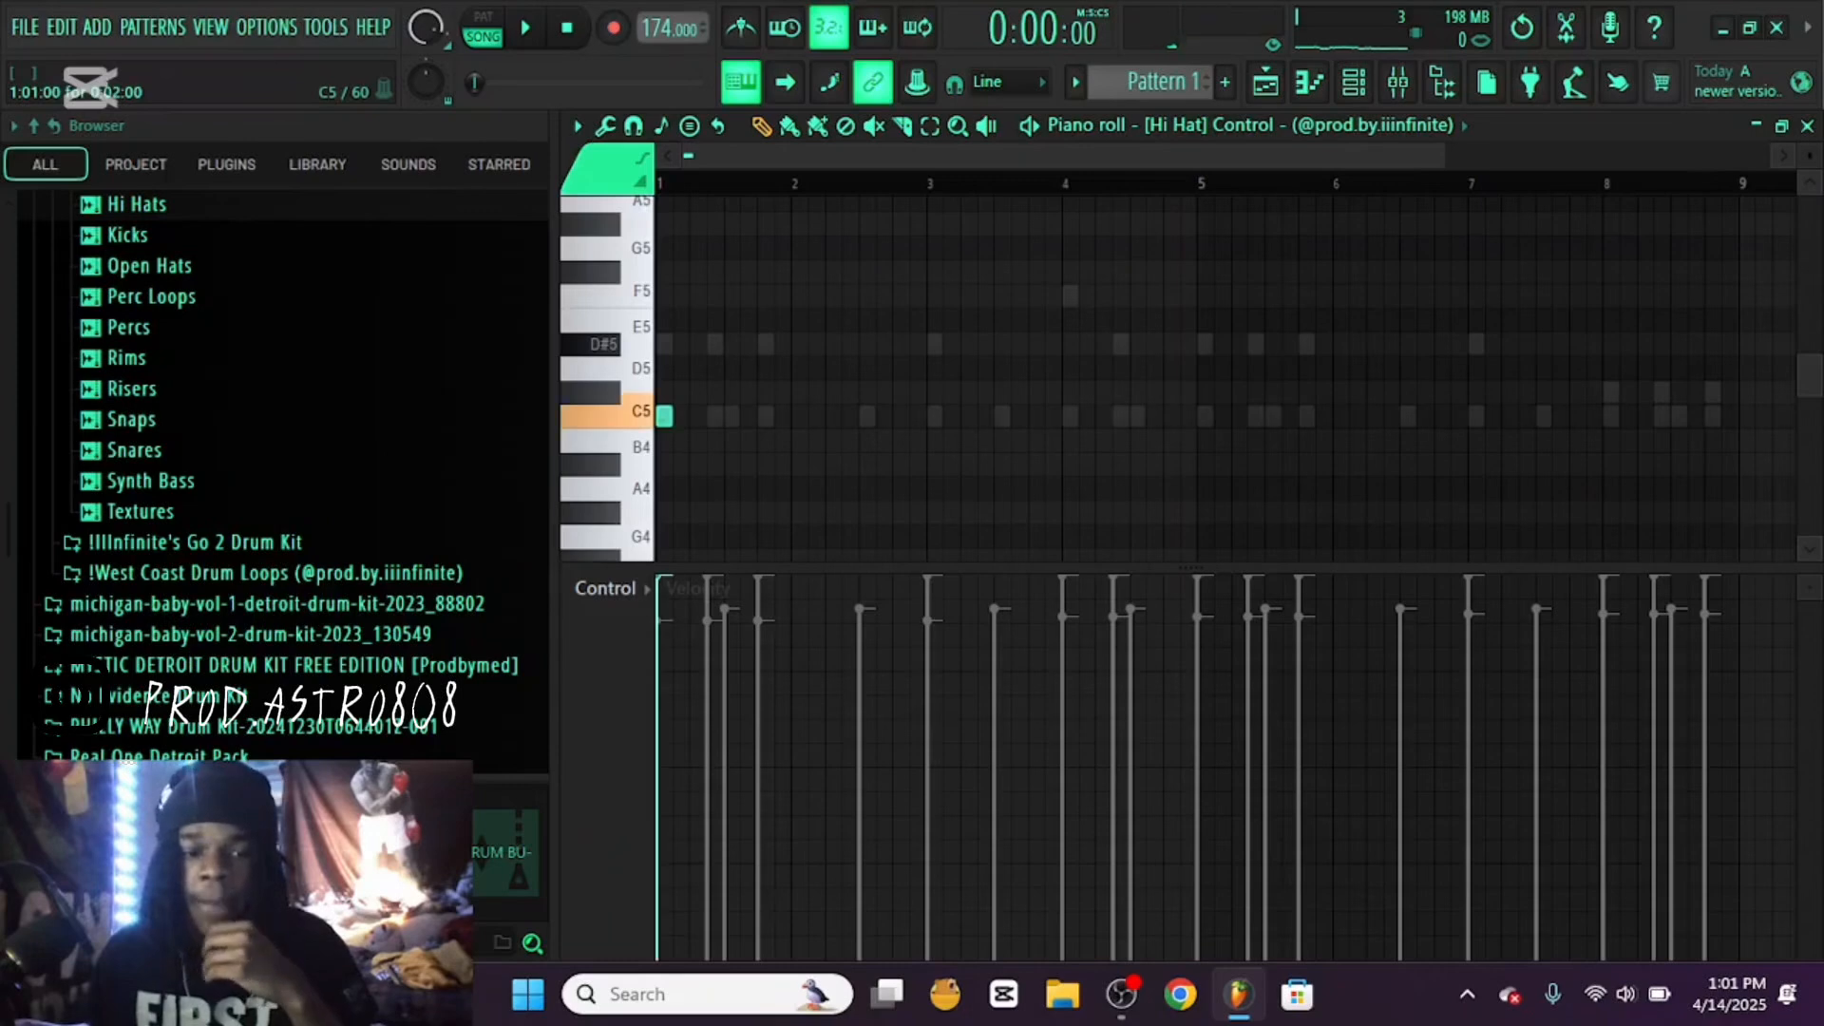
Place C5 hi hat notes on steps 1, 7 and 13 of bar 1 and steps 3, 7 and 15 of bar 2 during playback
key(space)
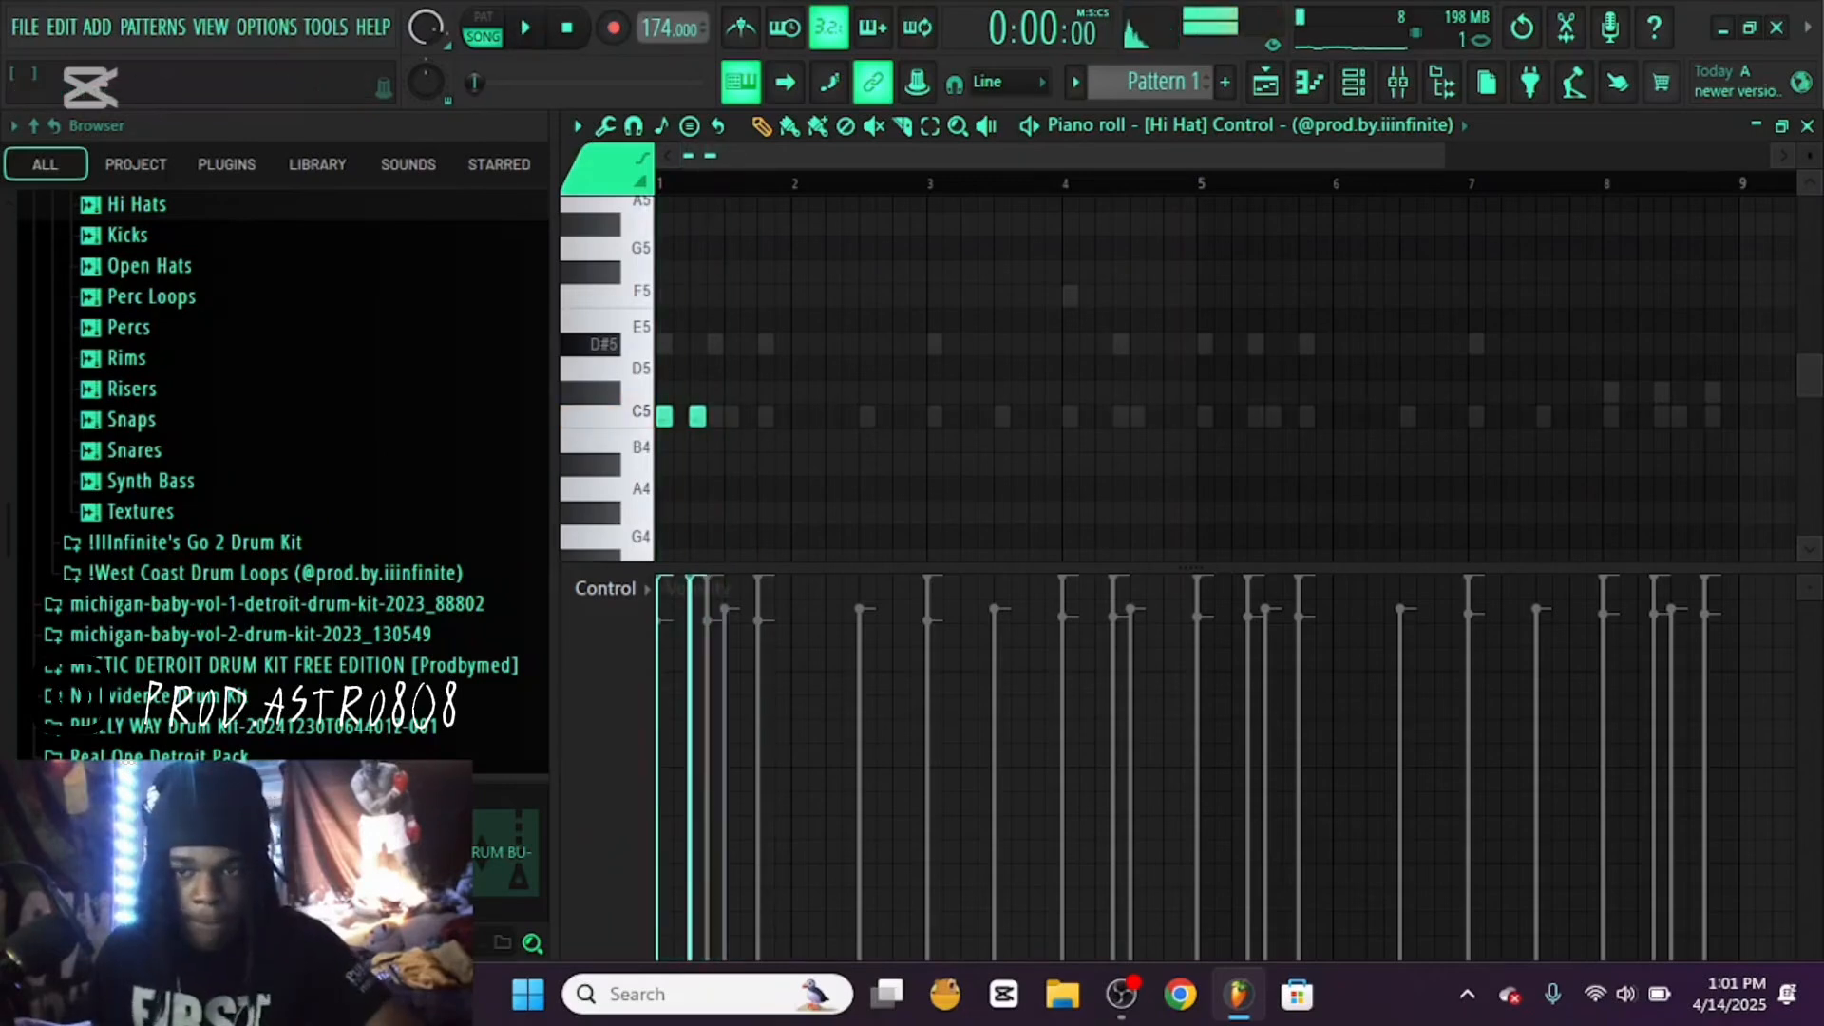
scroll(1178, 380, up, 3)
drag(918, 416, 1012, 417)
drag(1121, 416, 1183, 416)
click(1296, 416)
click(1524, 416)
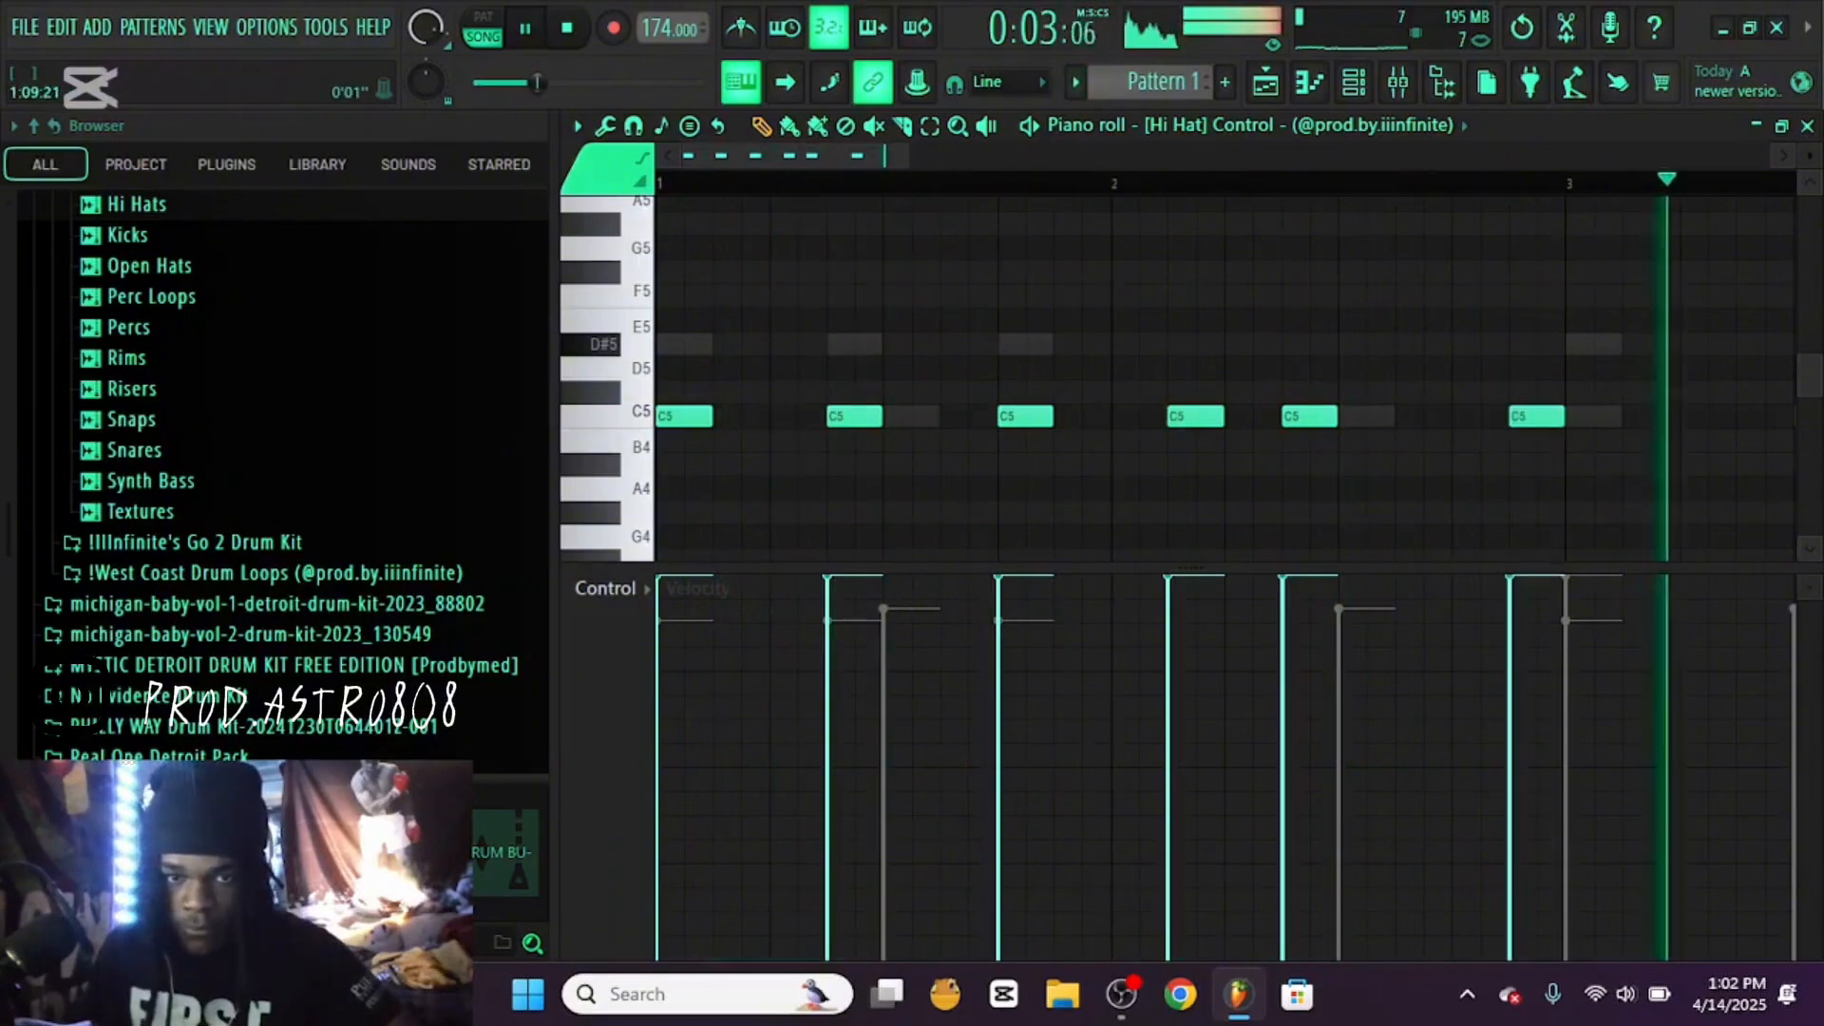
Duplicate the two-bar hi hat pattern until it fills all eight bars
scroll(1511, 416, down, 3)
key(ctrl+b)
key(ctrl+d)
key(ctrl+b)
scroll(1226, 380, right, 2)
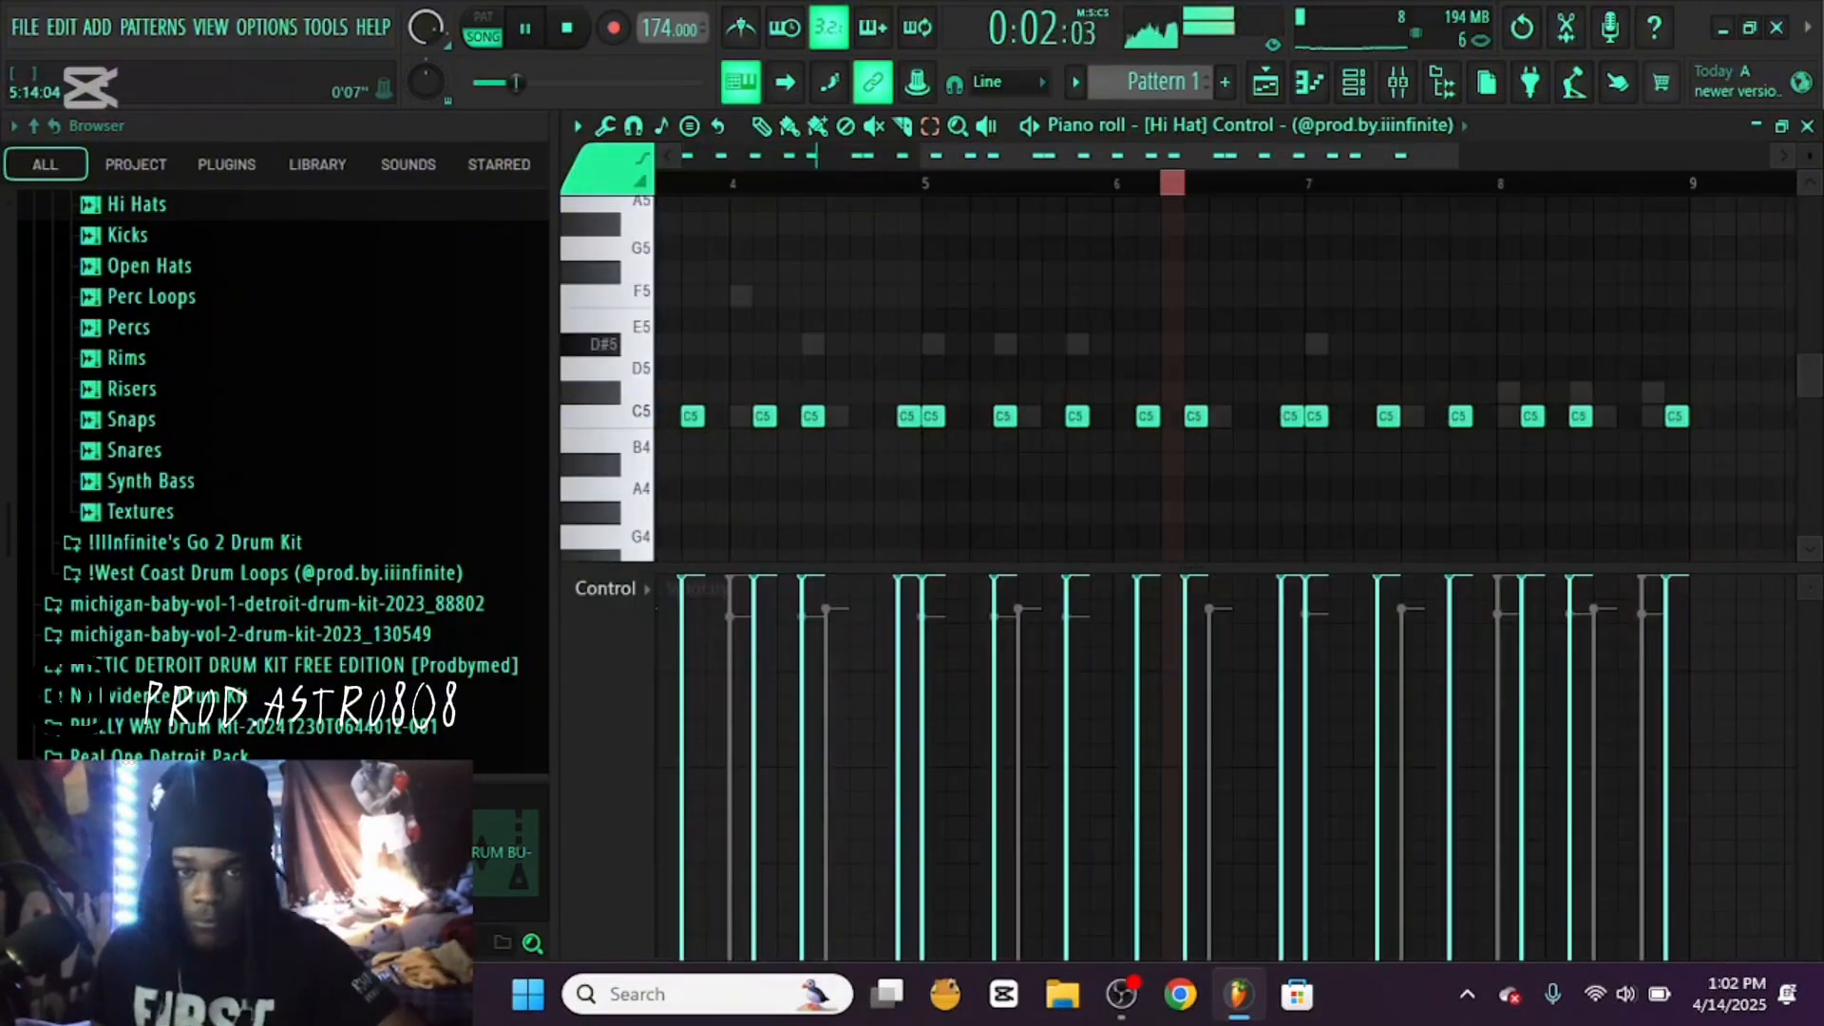
right_click(1165, 416)
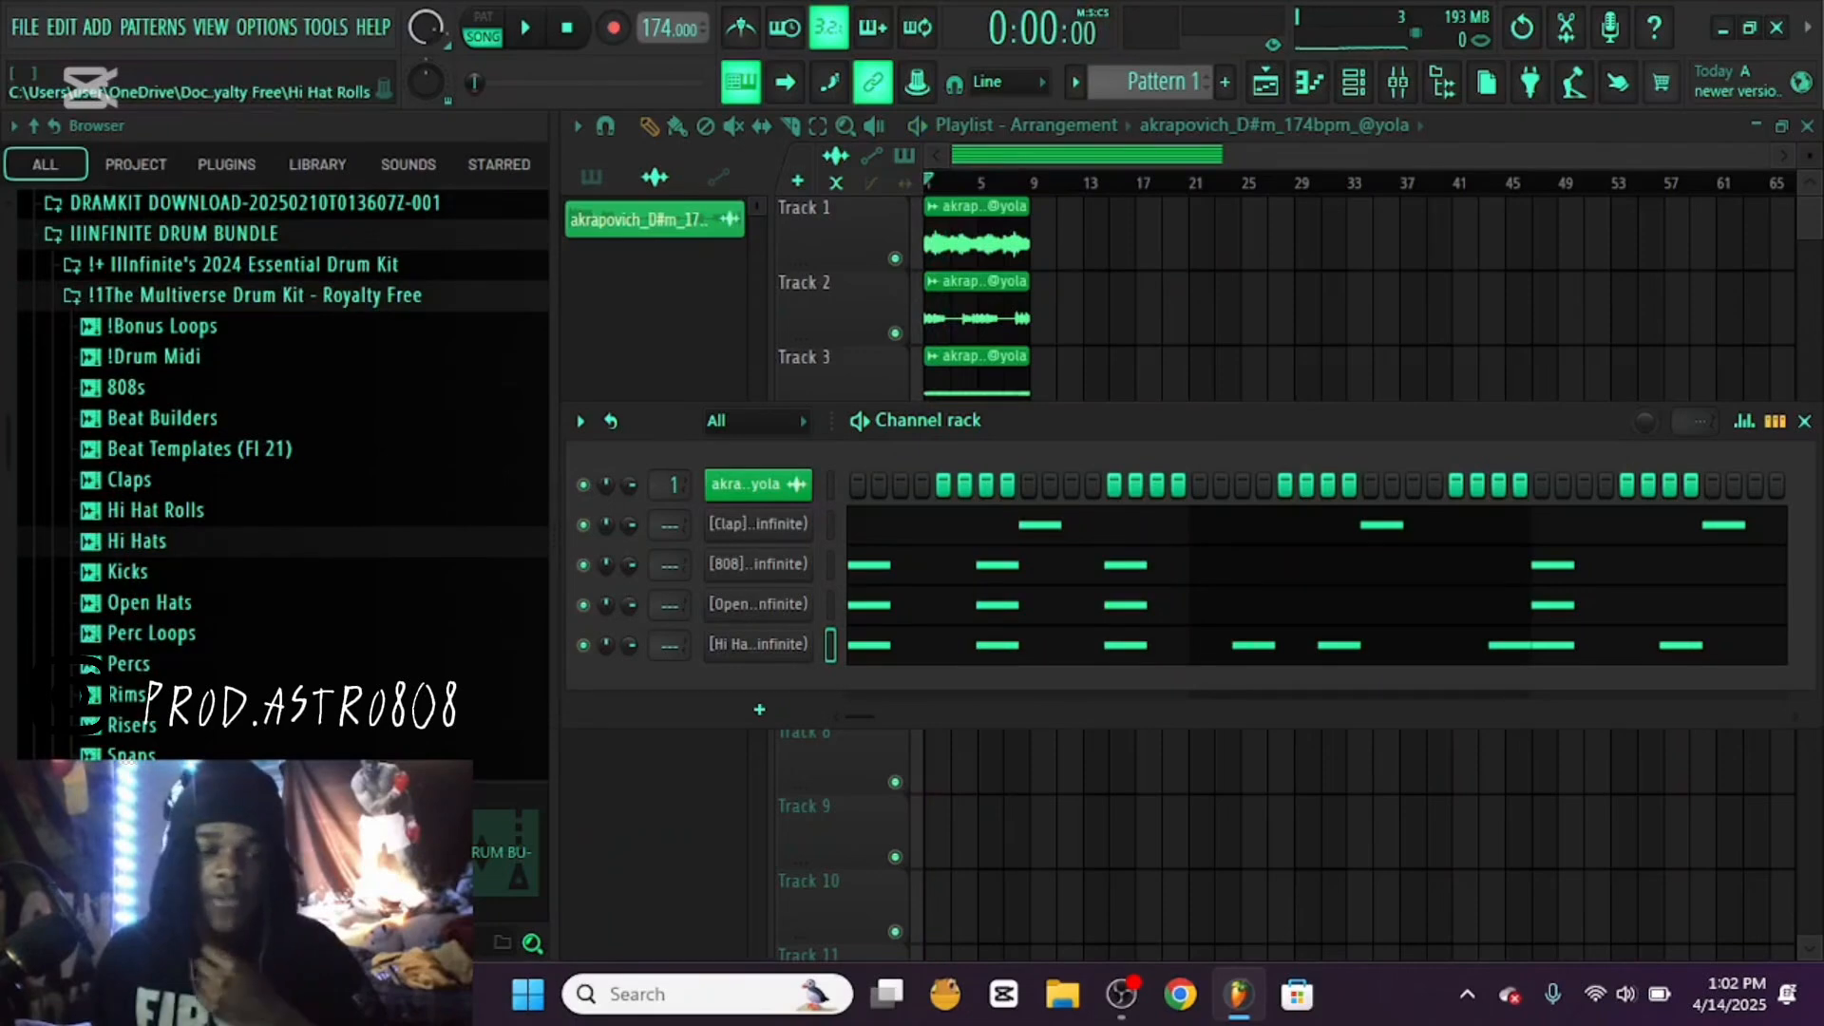
Audition the EBK samples in the kit's Hi Hat Rolls folder, load EBK Roll 4.0 as a new channel and set it to cut itself
click(156, 512)
click(285, 541)
click(285, 569)
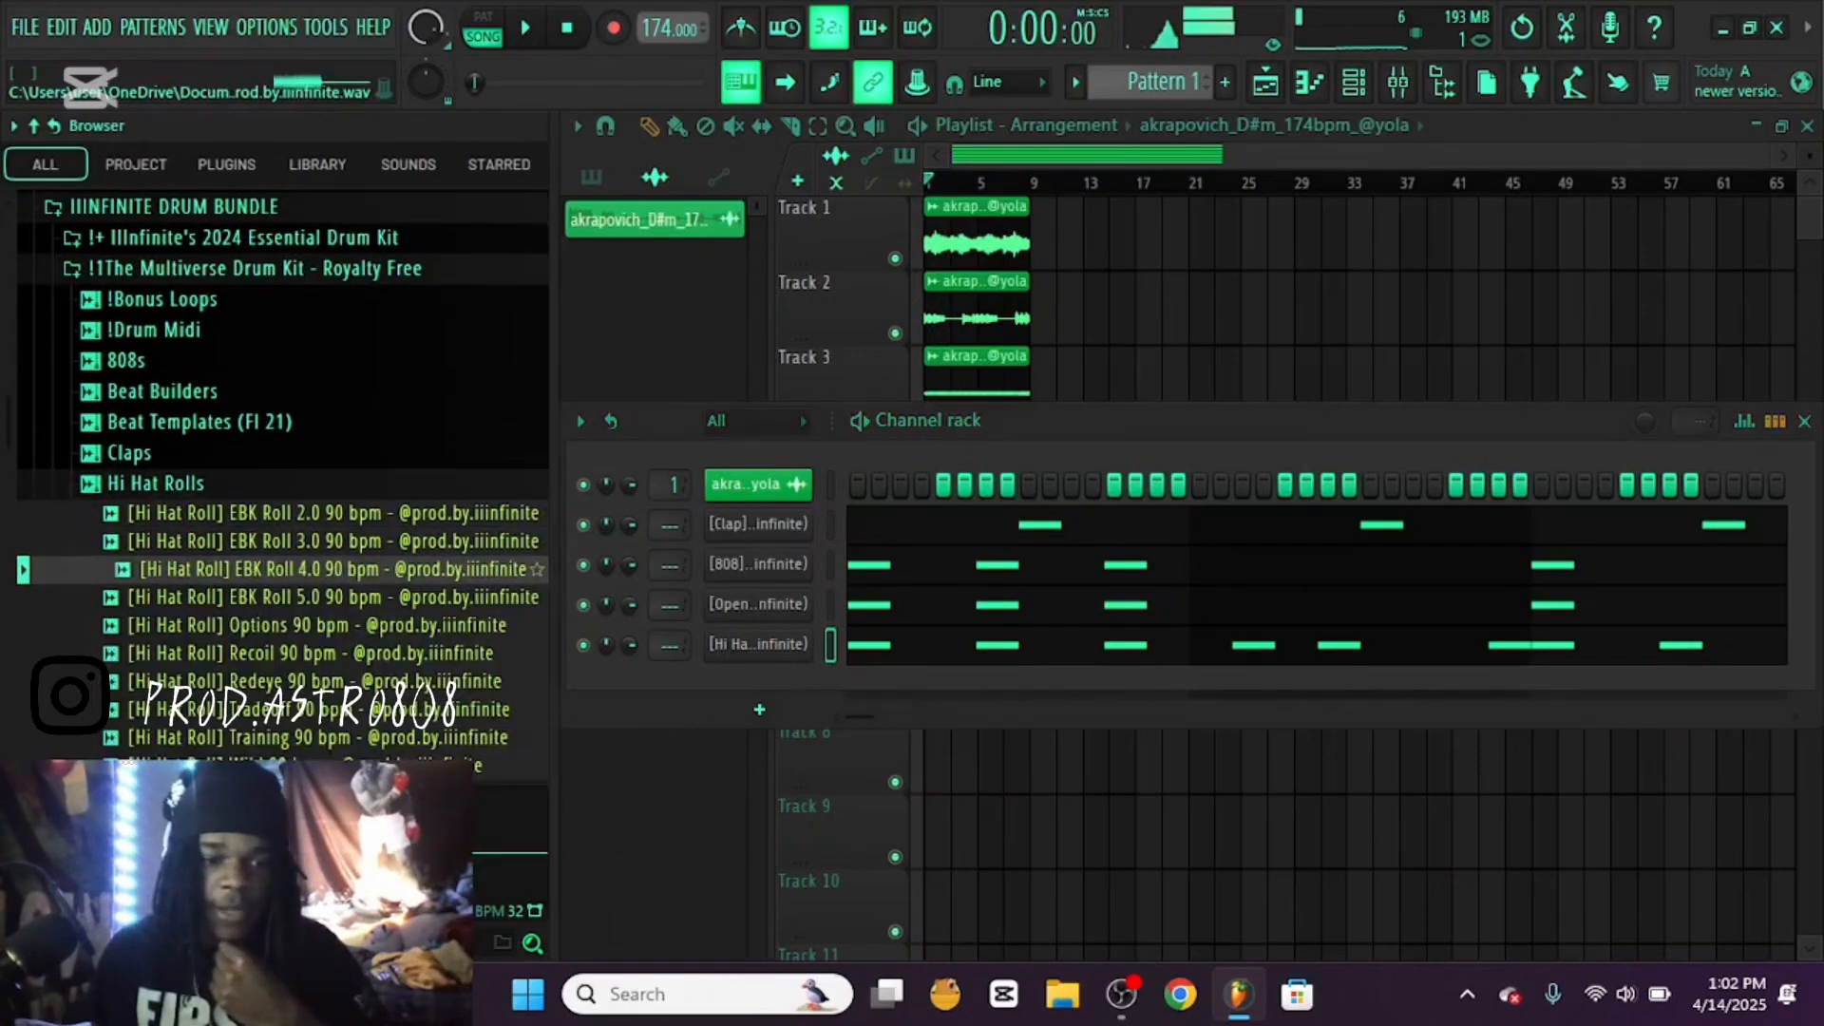
click(285, 598)
click(285, 569)
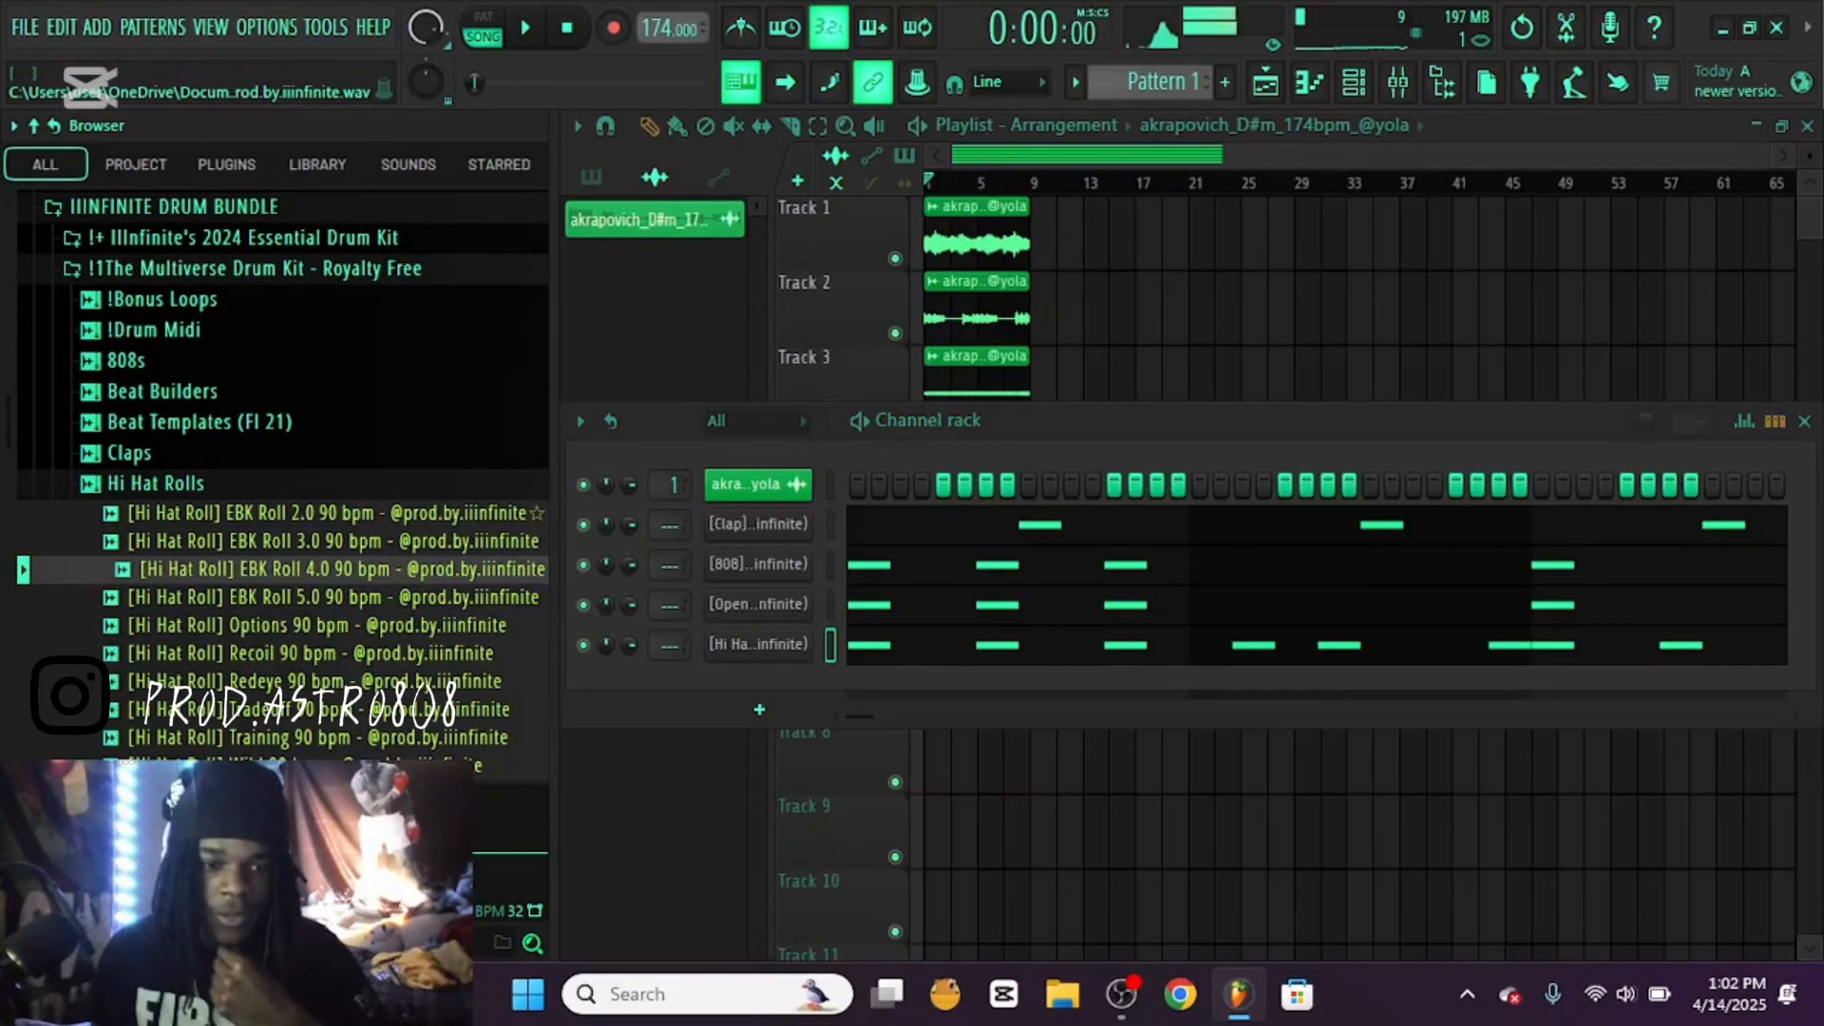
click(285, 514)
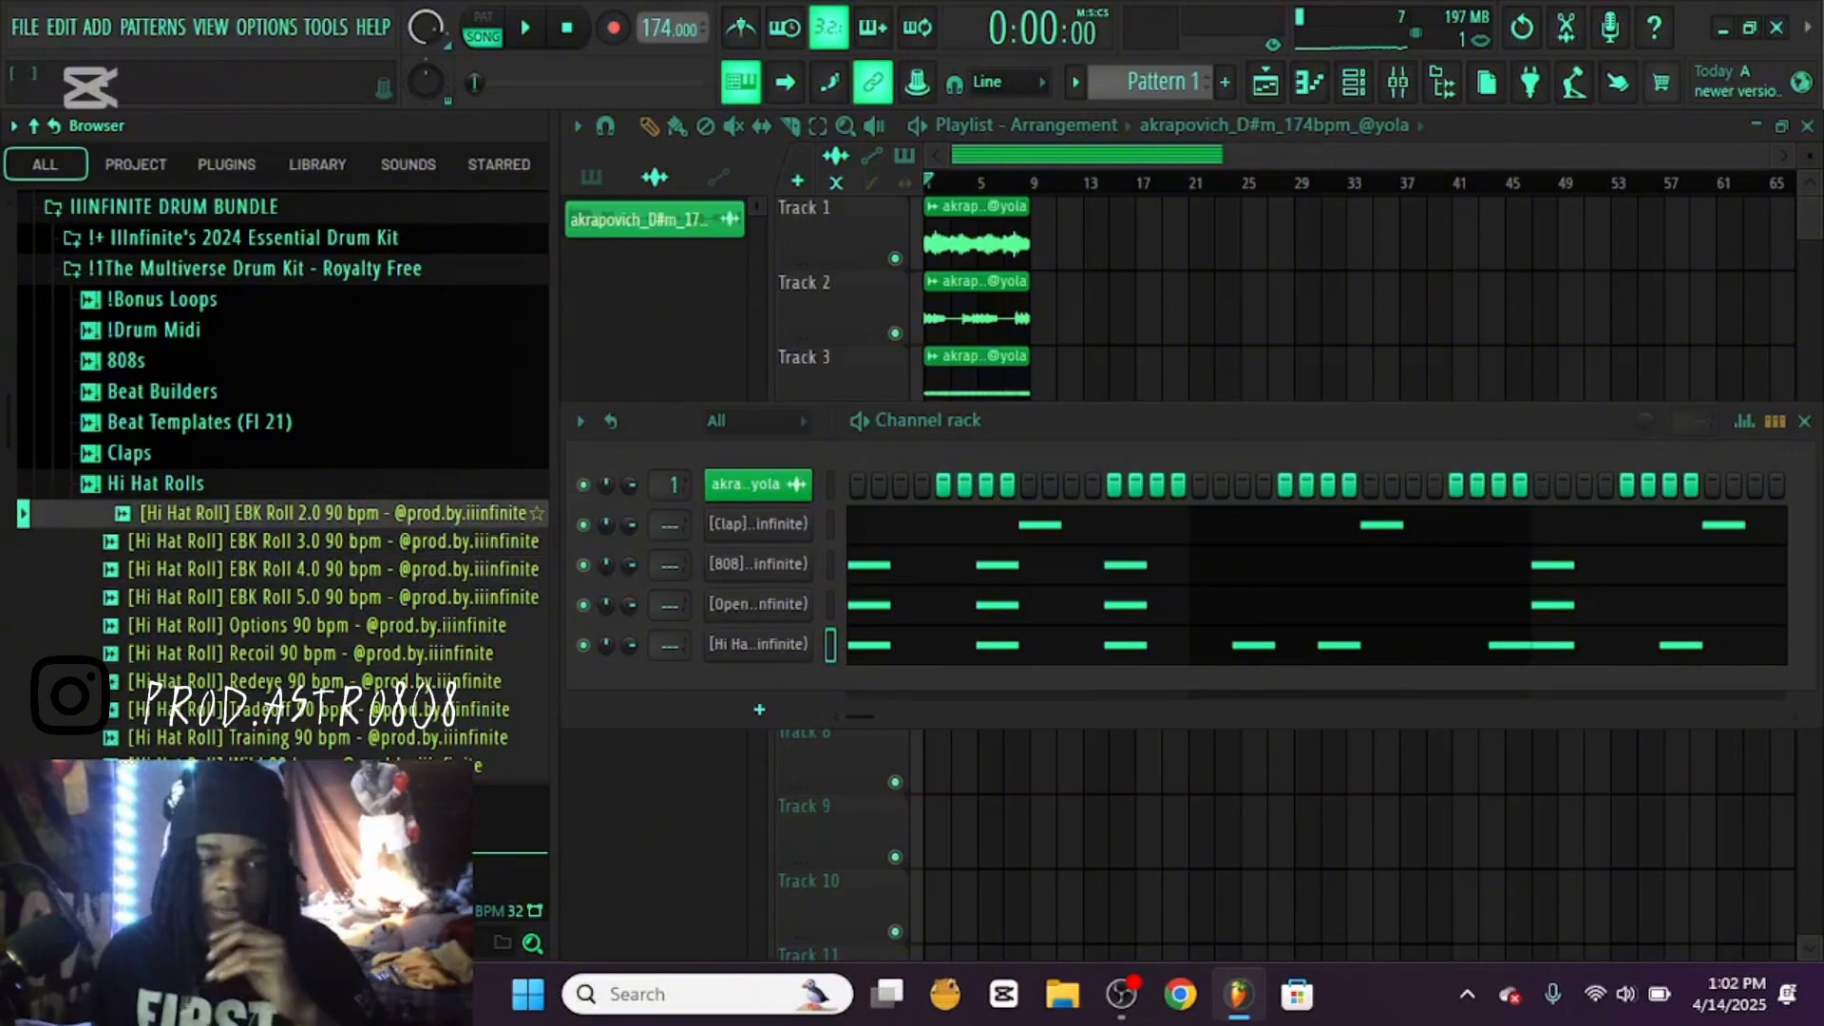
click(285, 569)
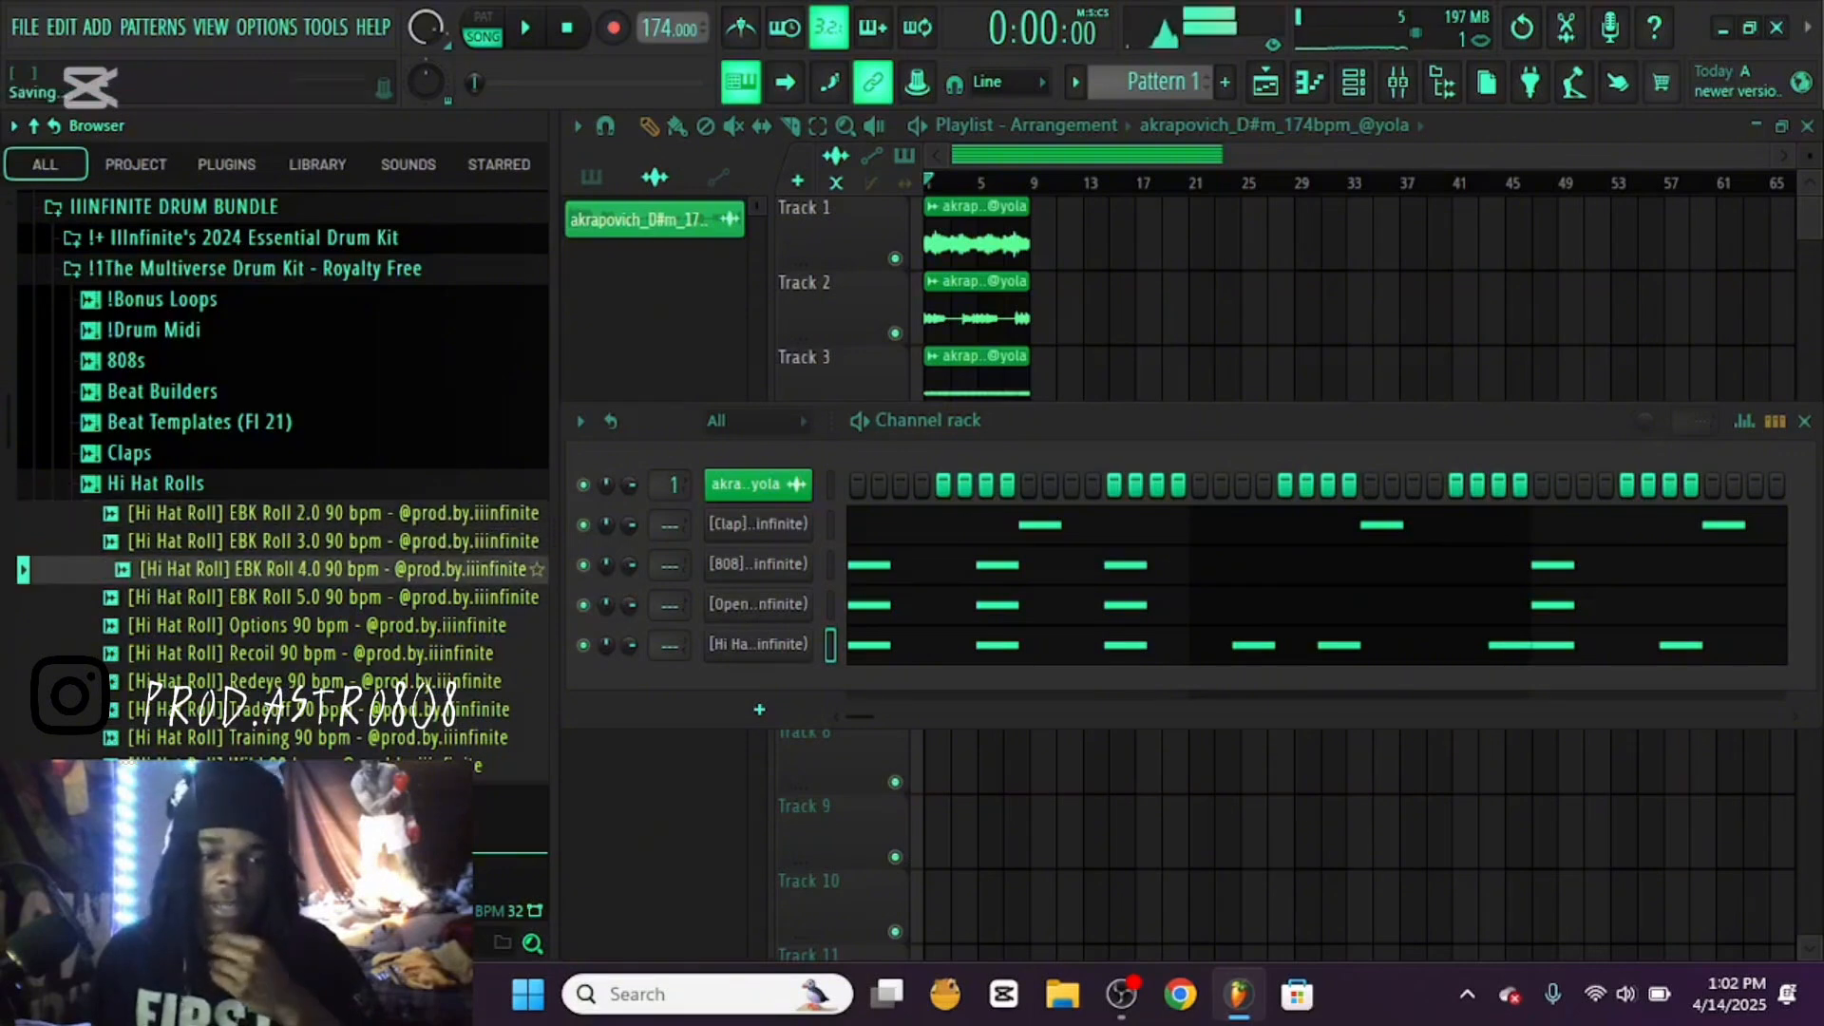
drag(285, 569, 630, 741)
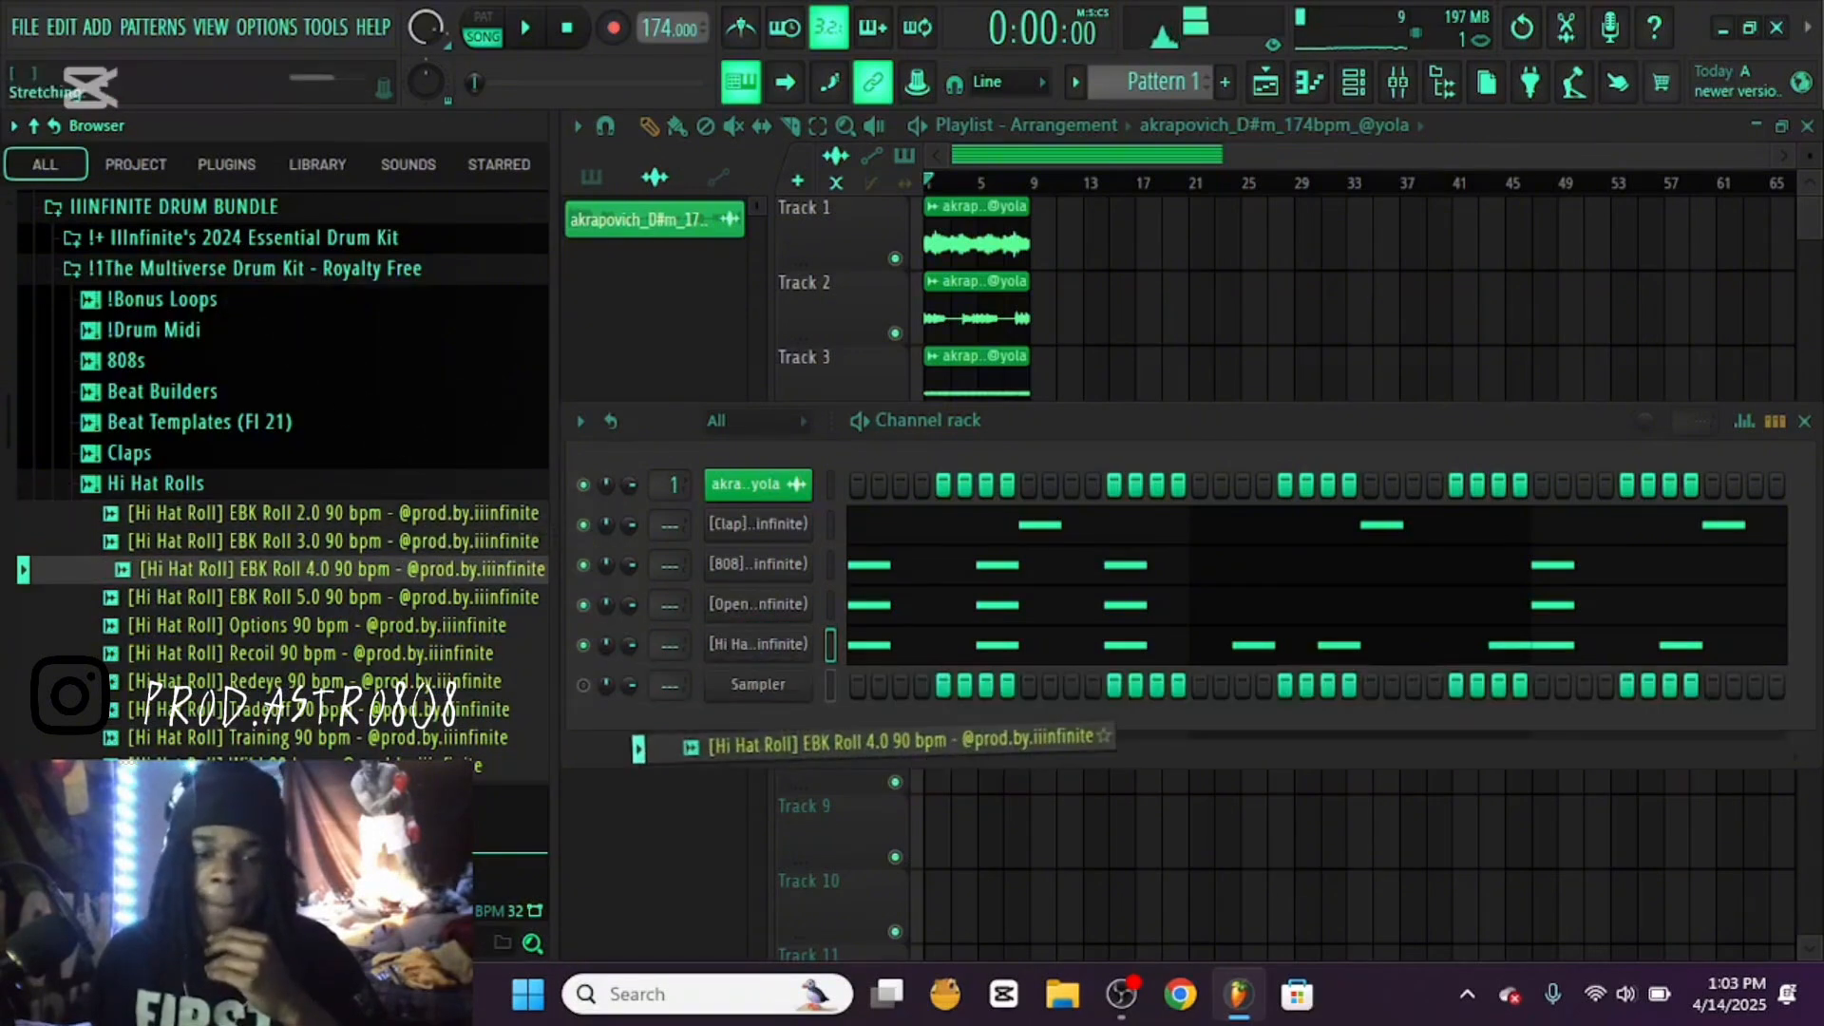
right_click(808, 685)
click(860, 753)
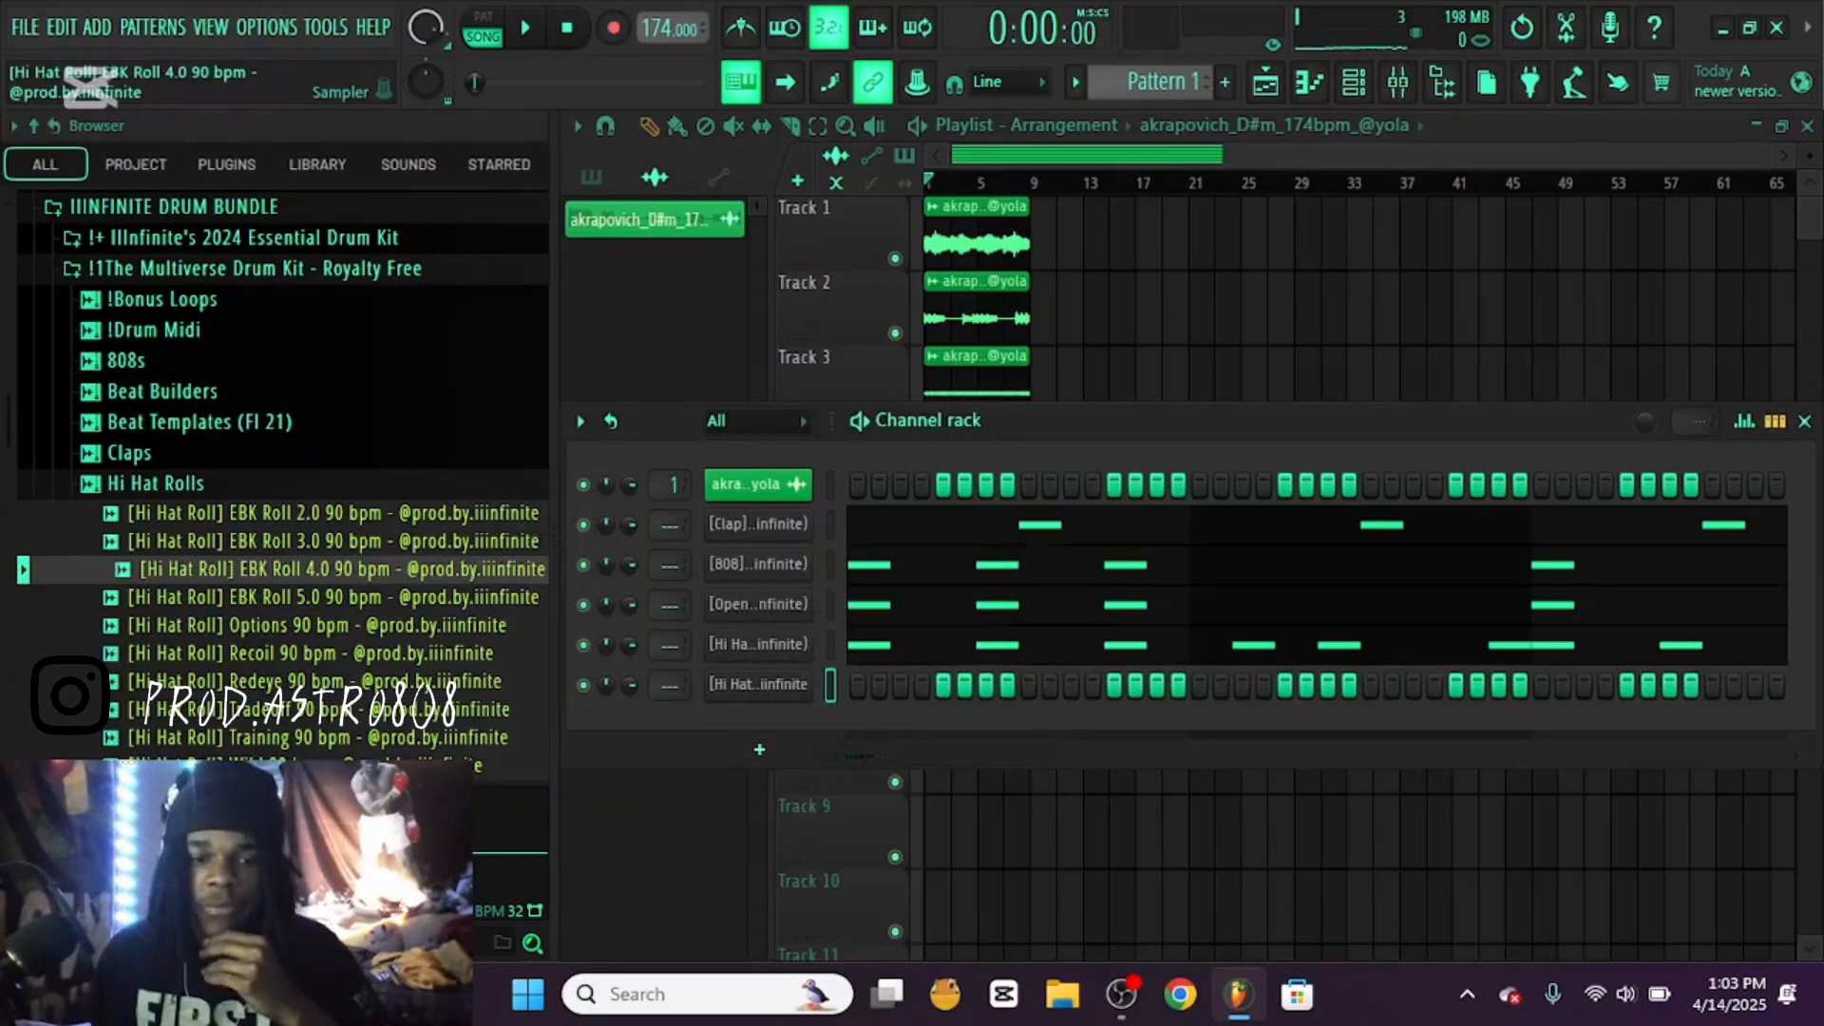
Place C5 notes on step 5 of bars 2 and 6 in the hi hat roll's piano roll and play the beat
right_click(808, 685)
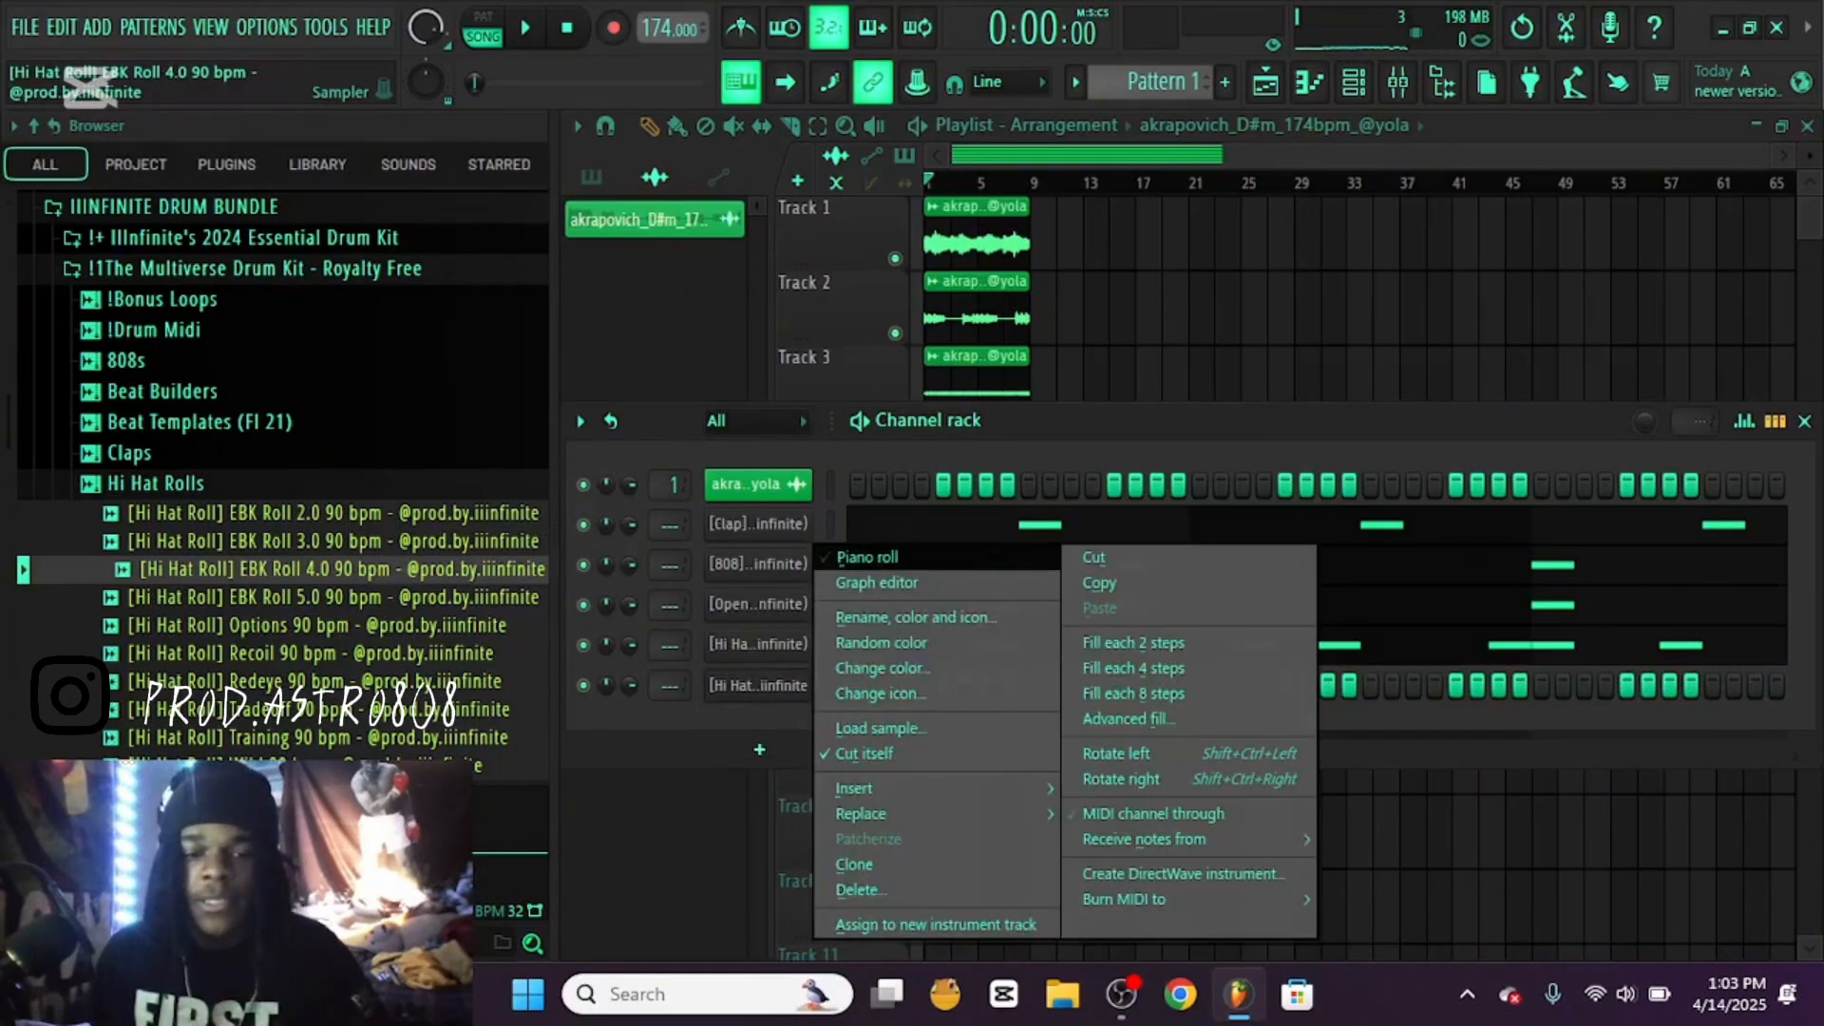
click(860, 558)
key(space)
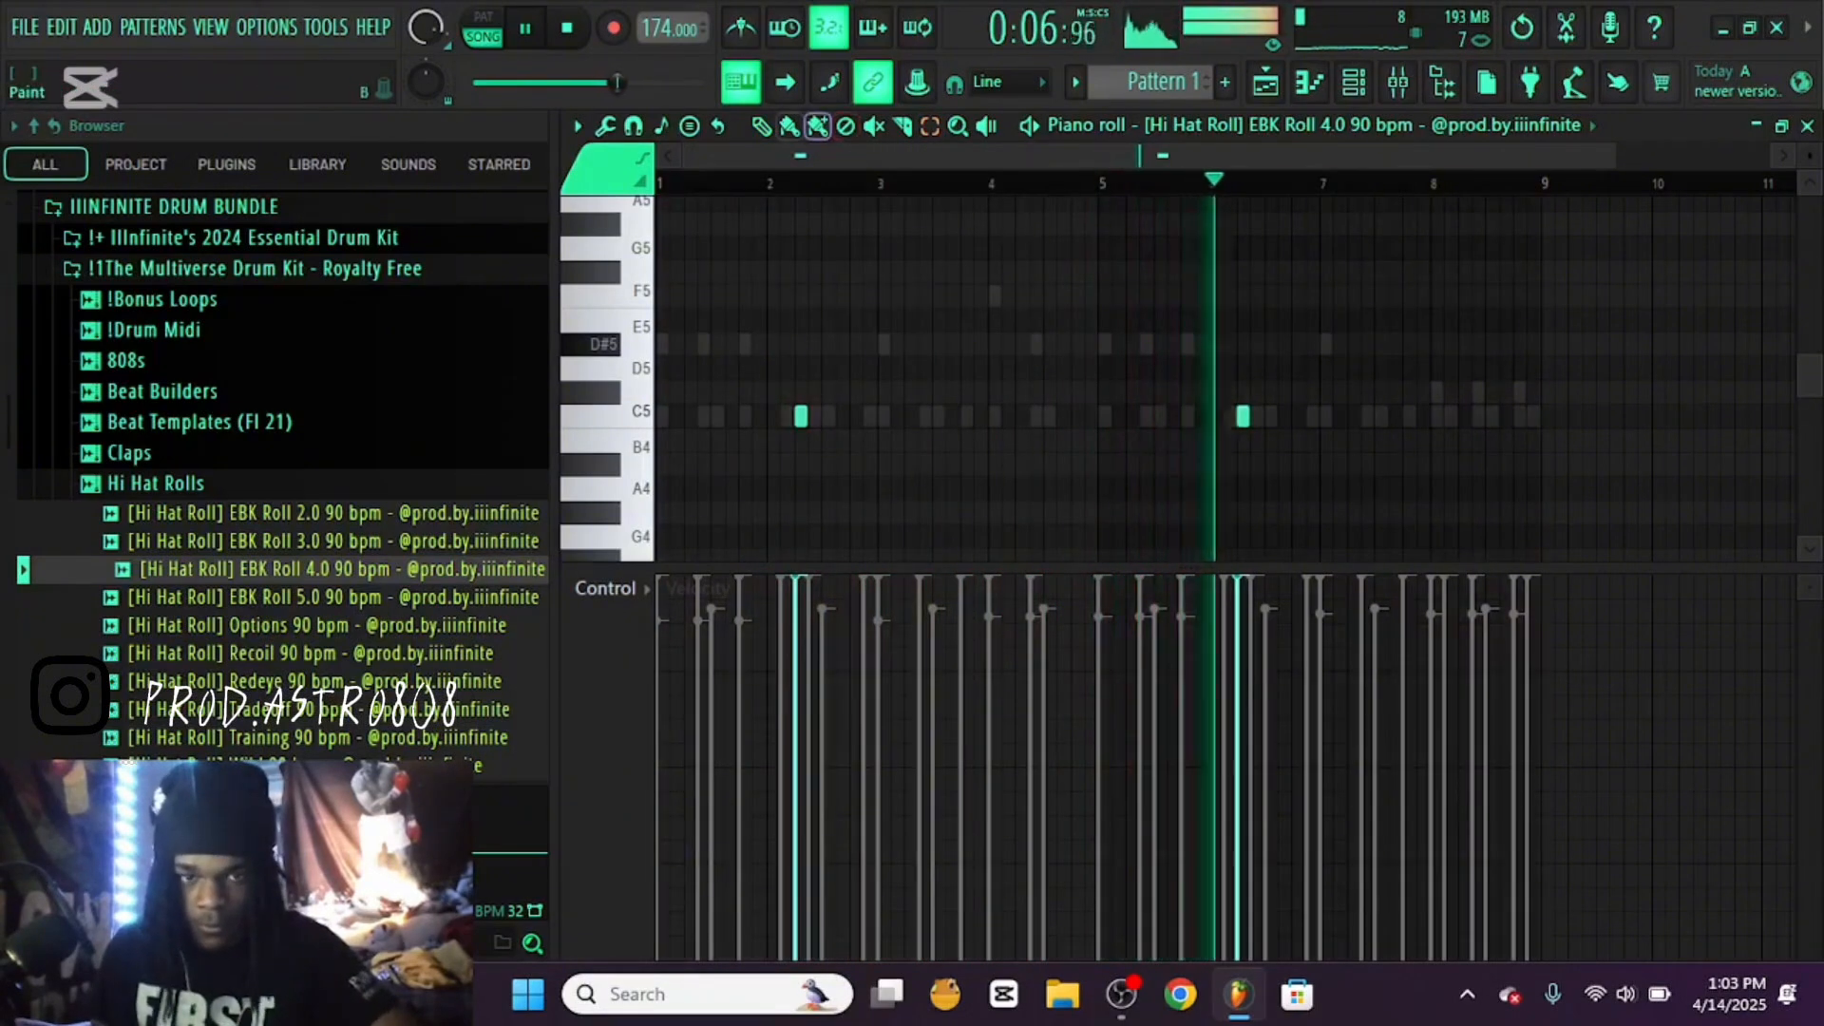
key(Escape)
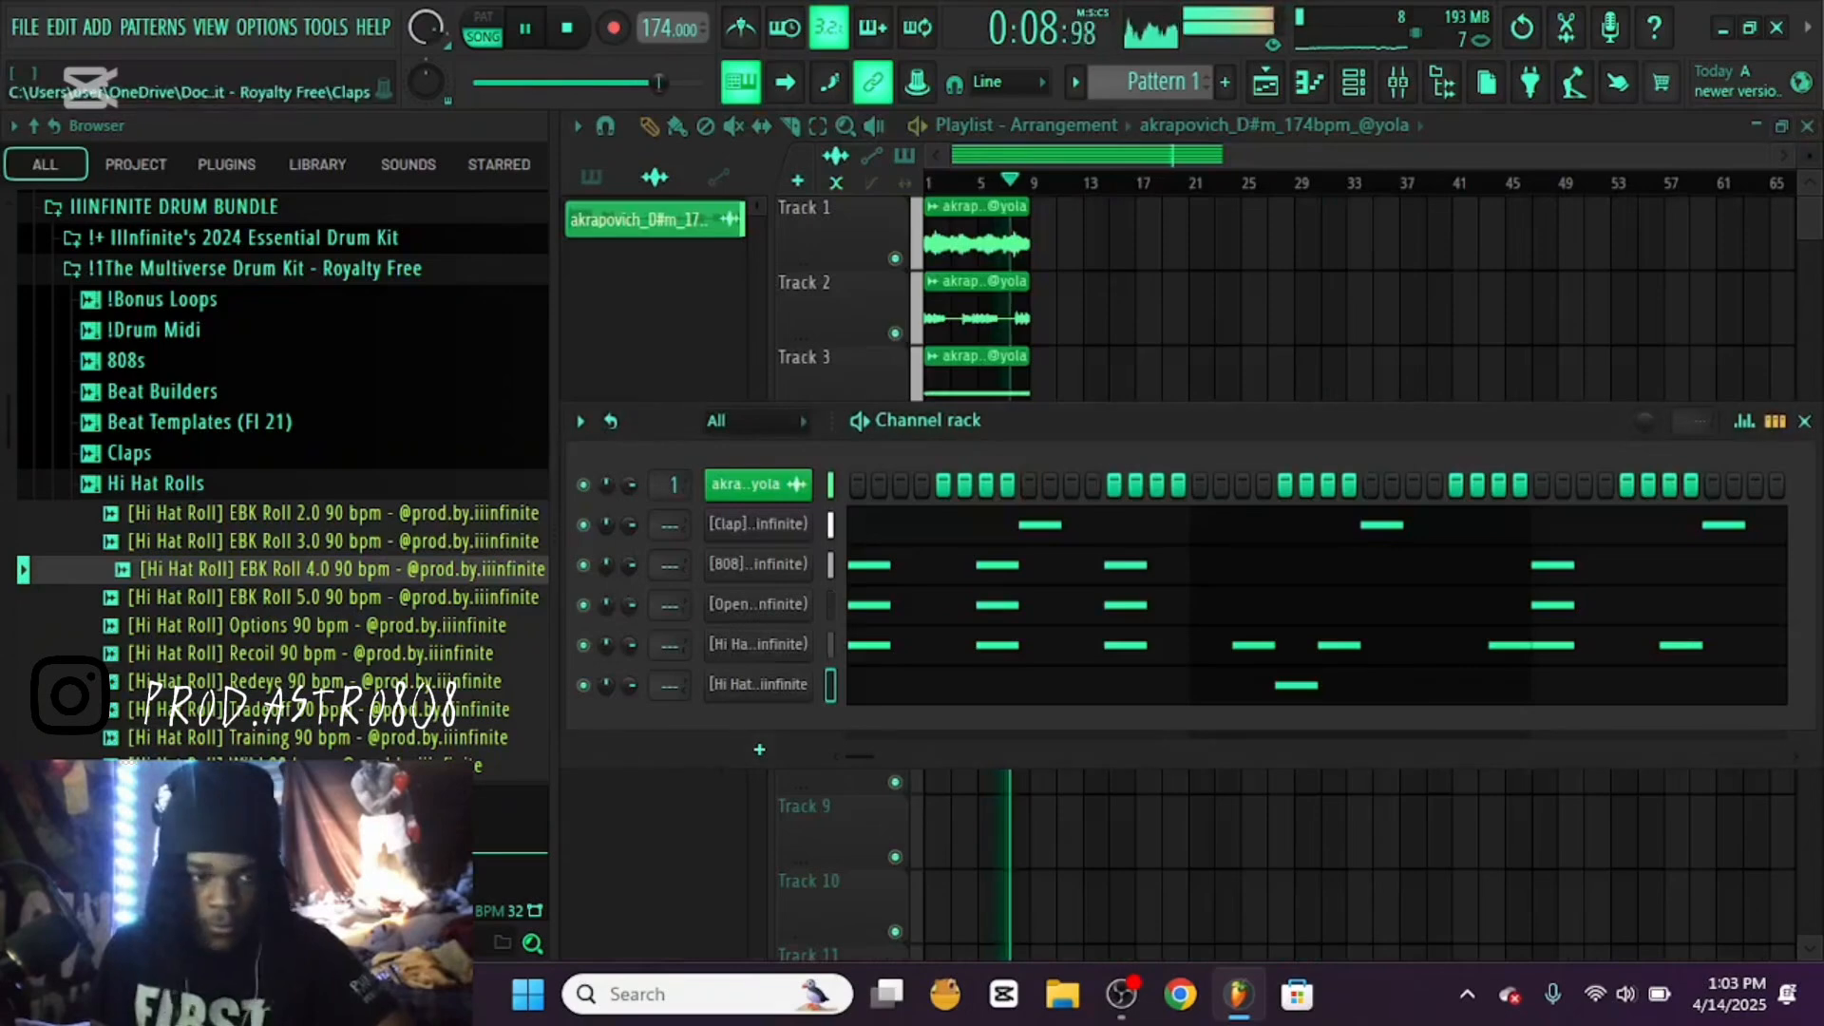
Close the Hi Hat Rolls folder and look through the drum kit's other folders while the beat plays
click(156, 483)
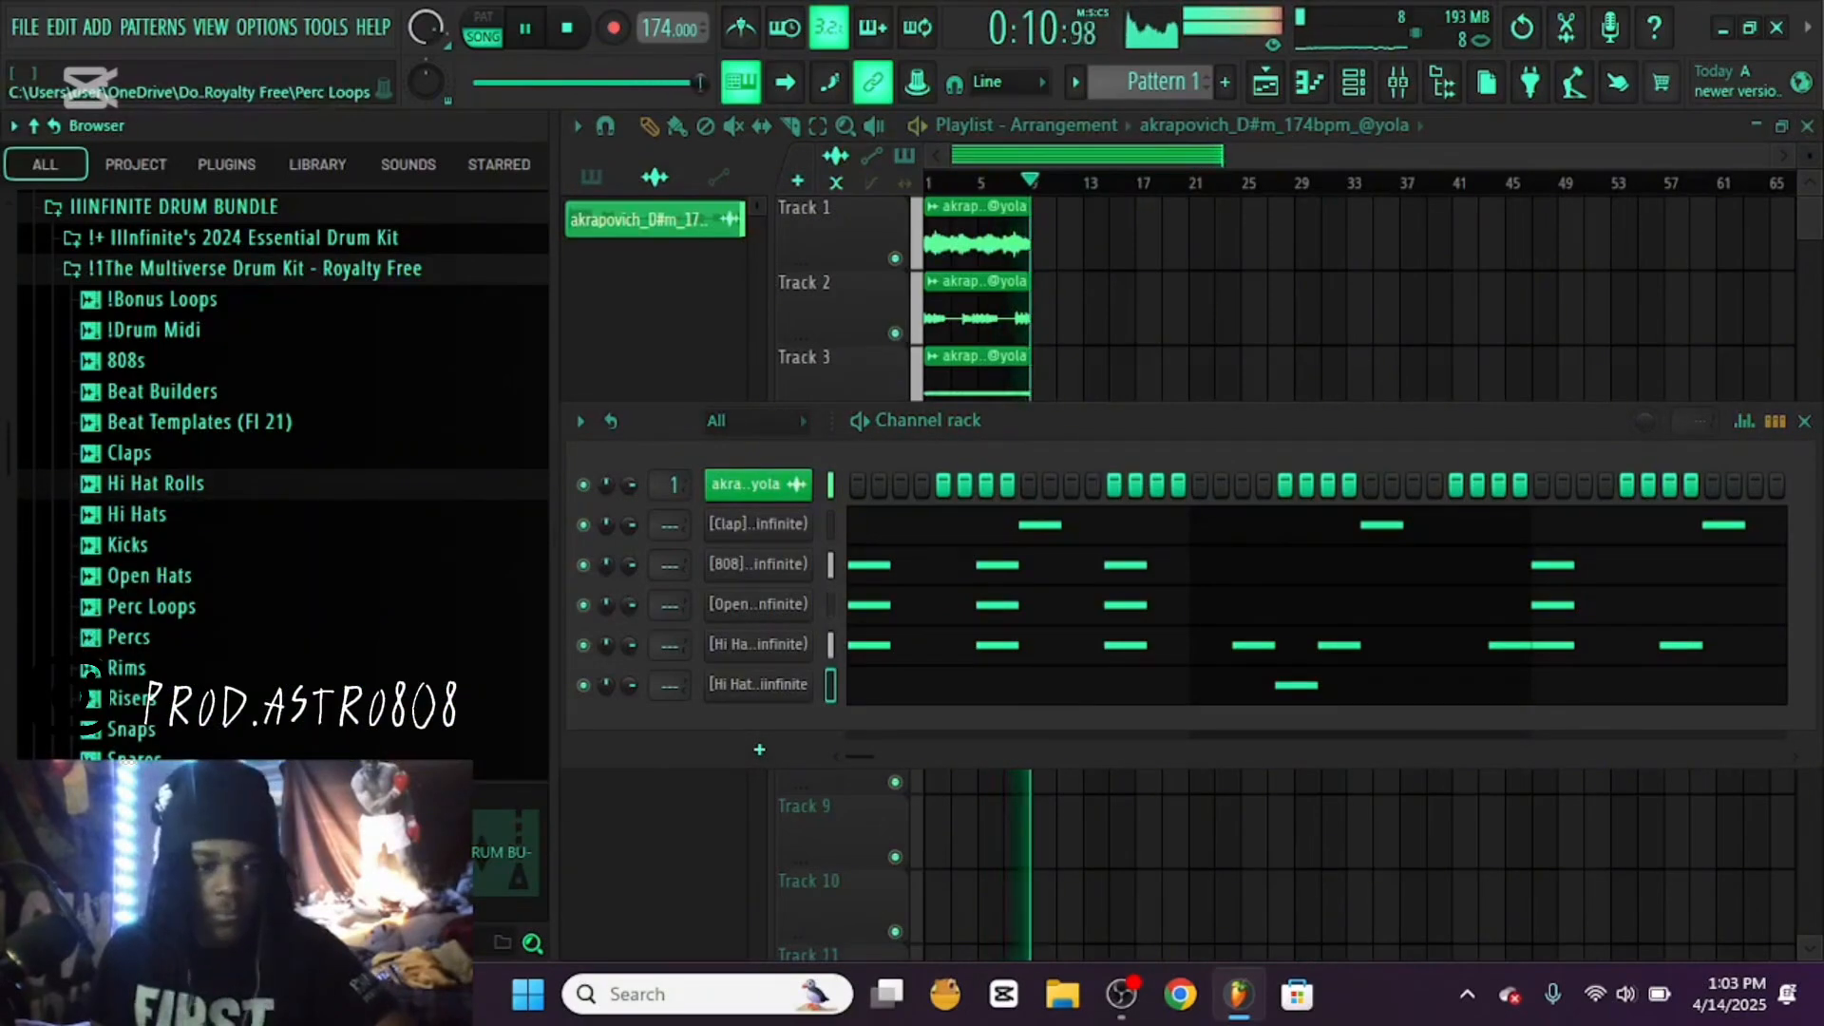
scroll(152, 589, down, 2)
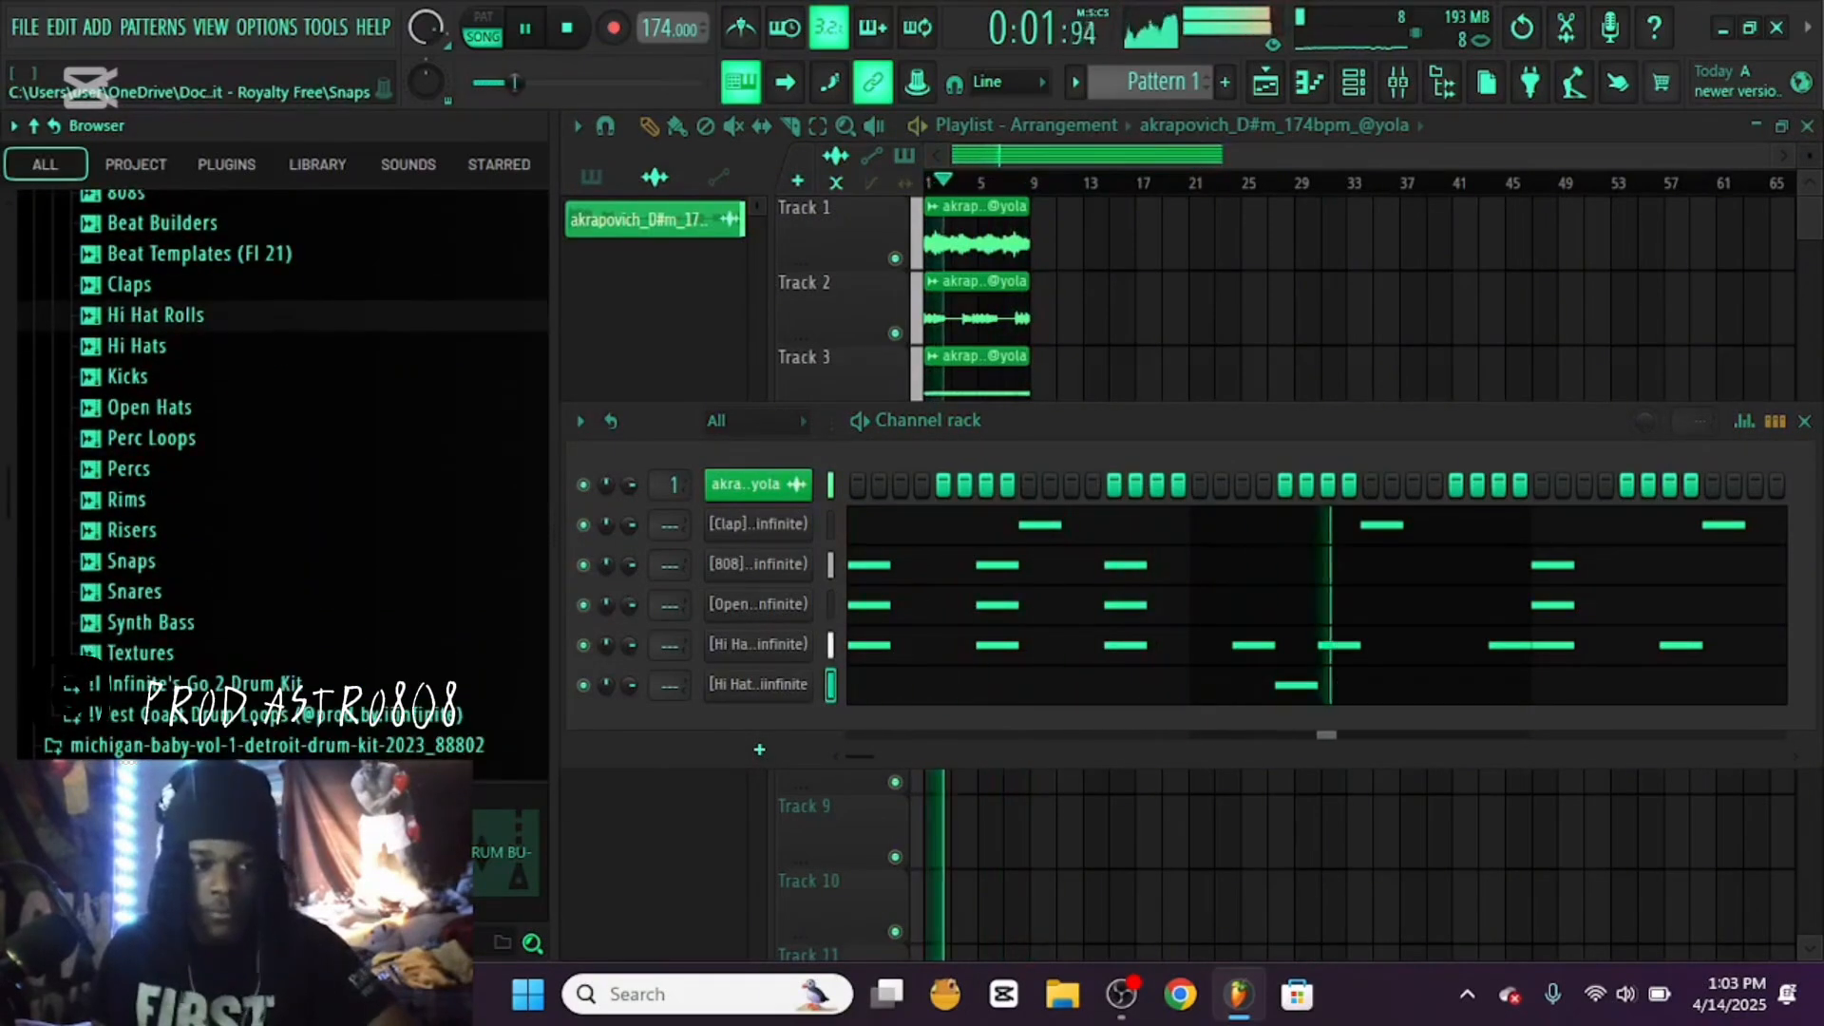
scroll(276, 475, up, 4)
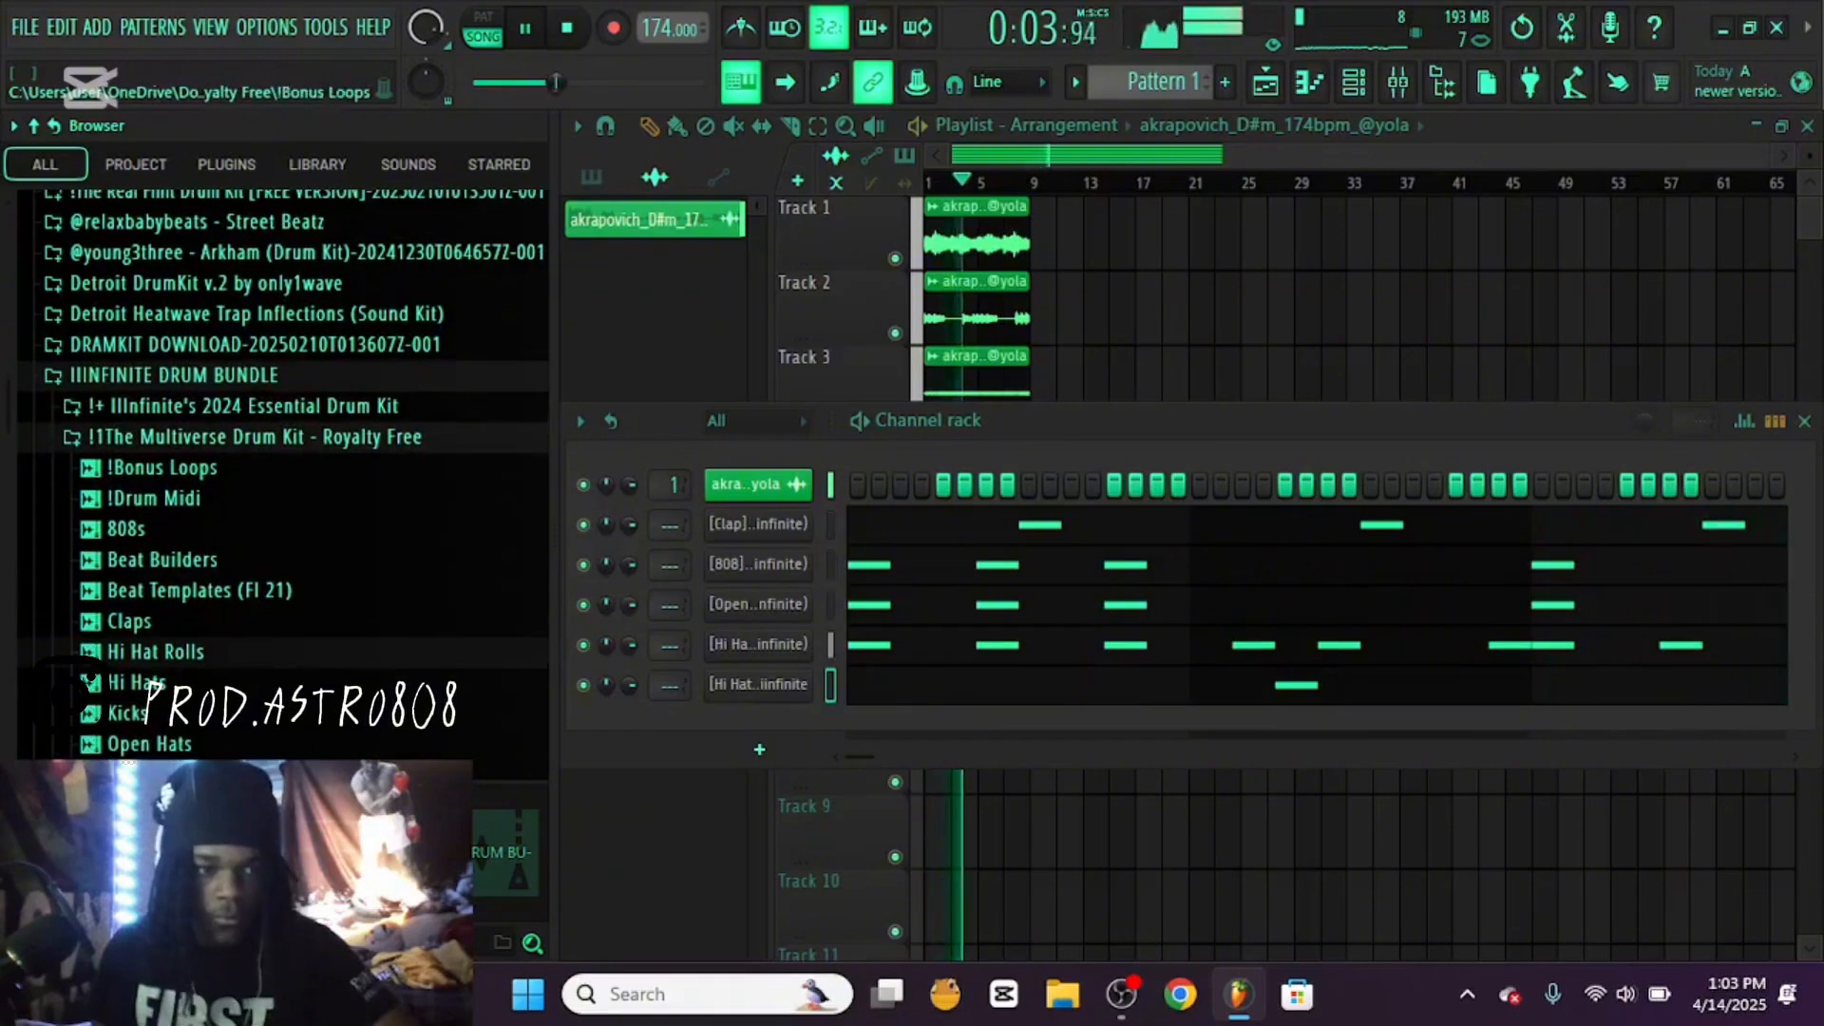
scroll(152, 571, down, 2)
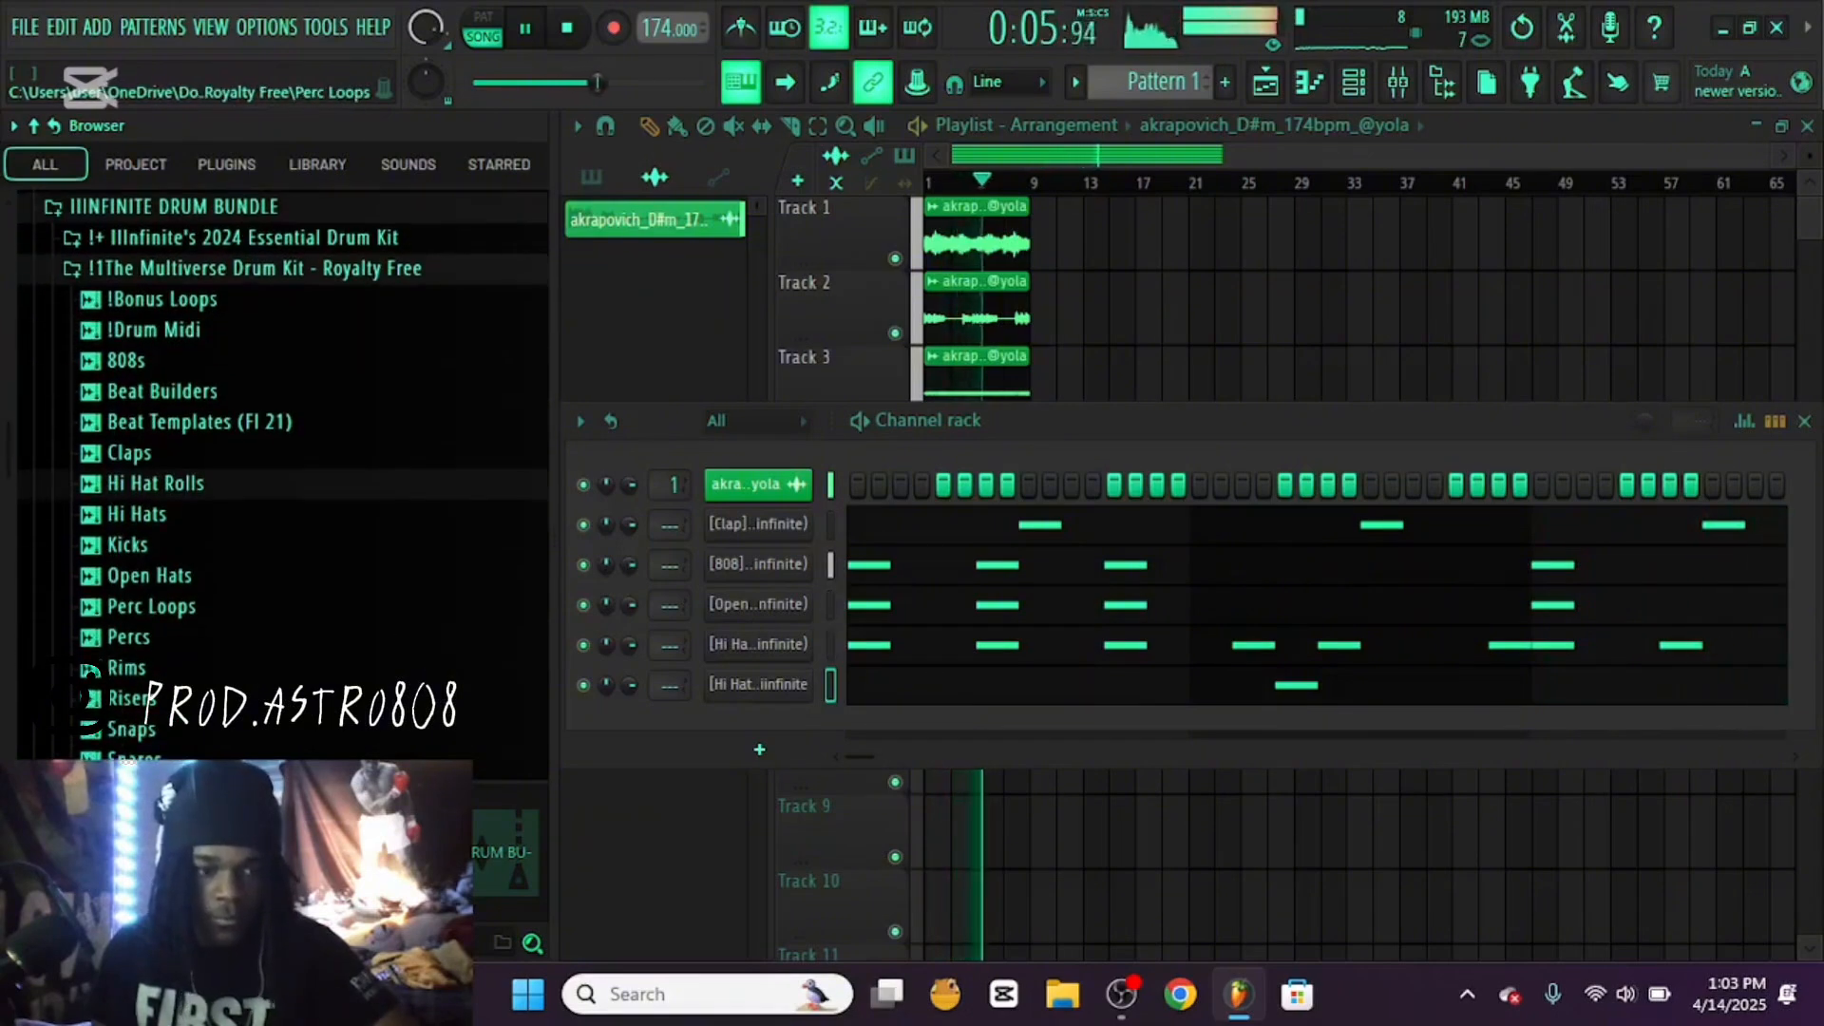
click(129, 636)
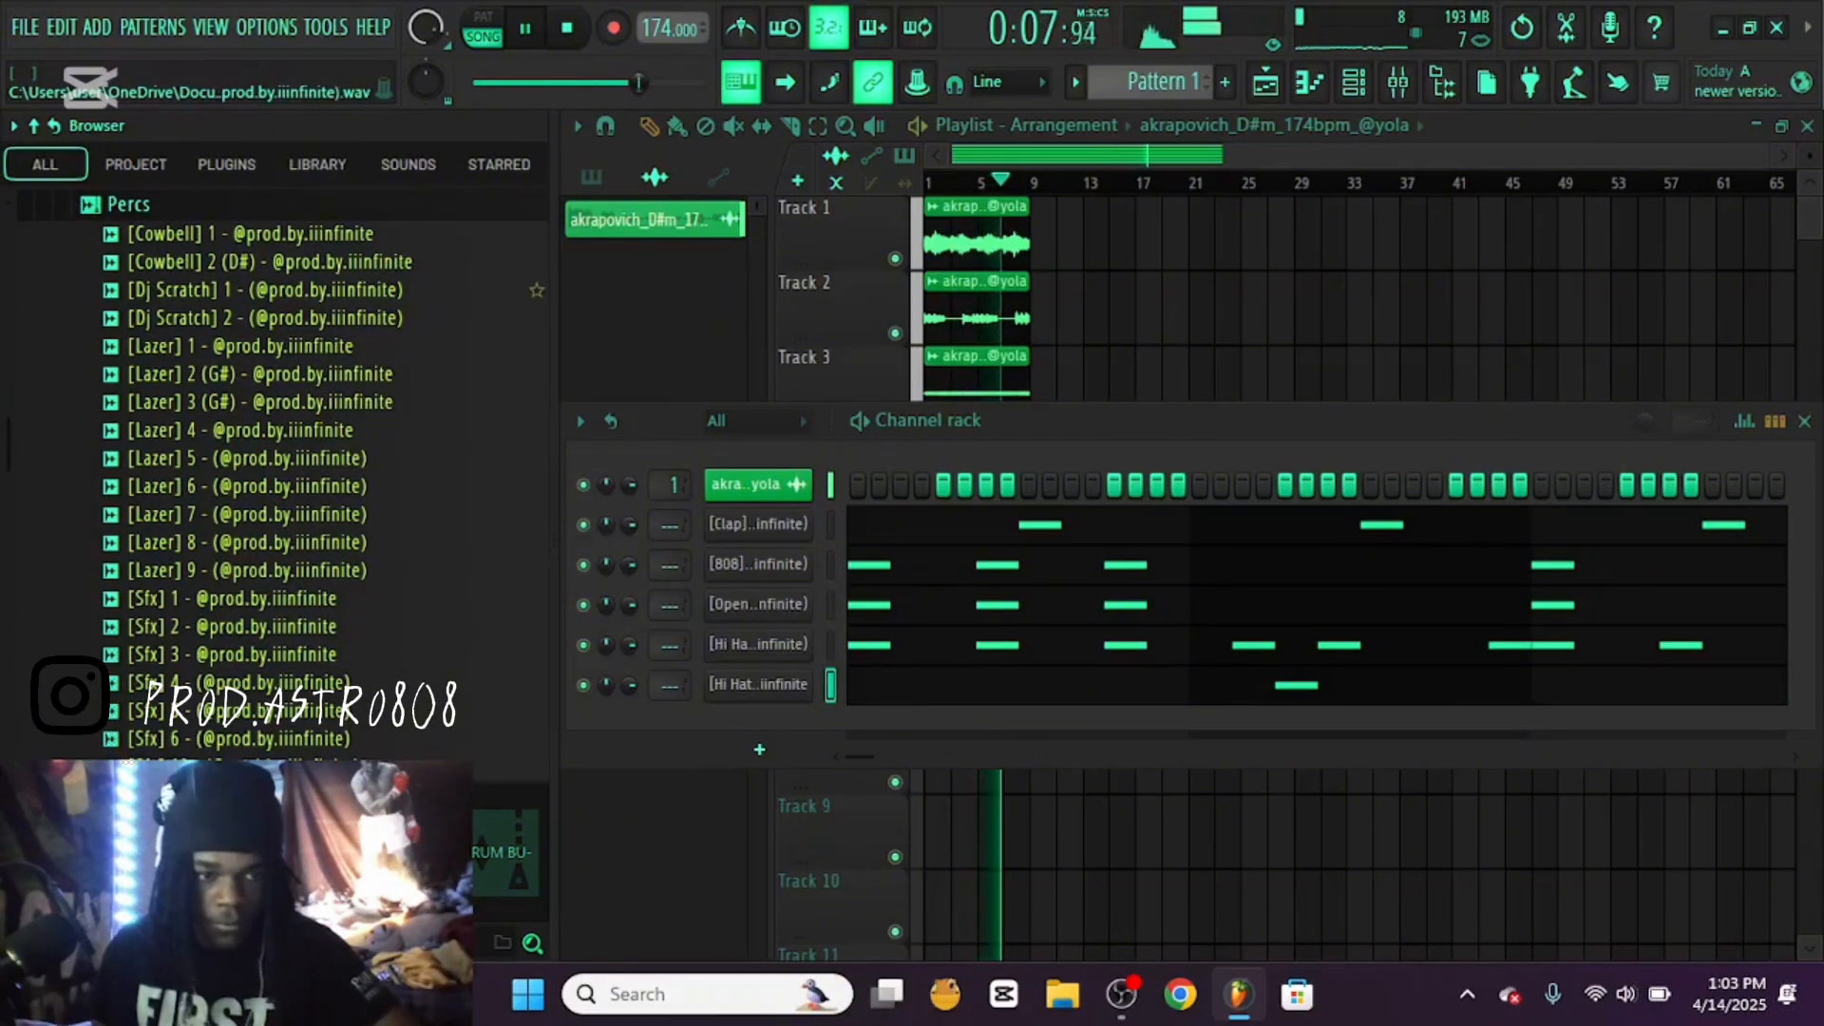
click(129, 204)
scroll(152, 380, up, 4)
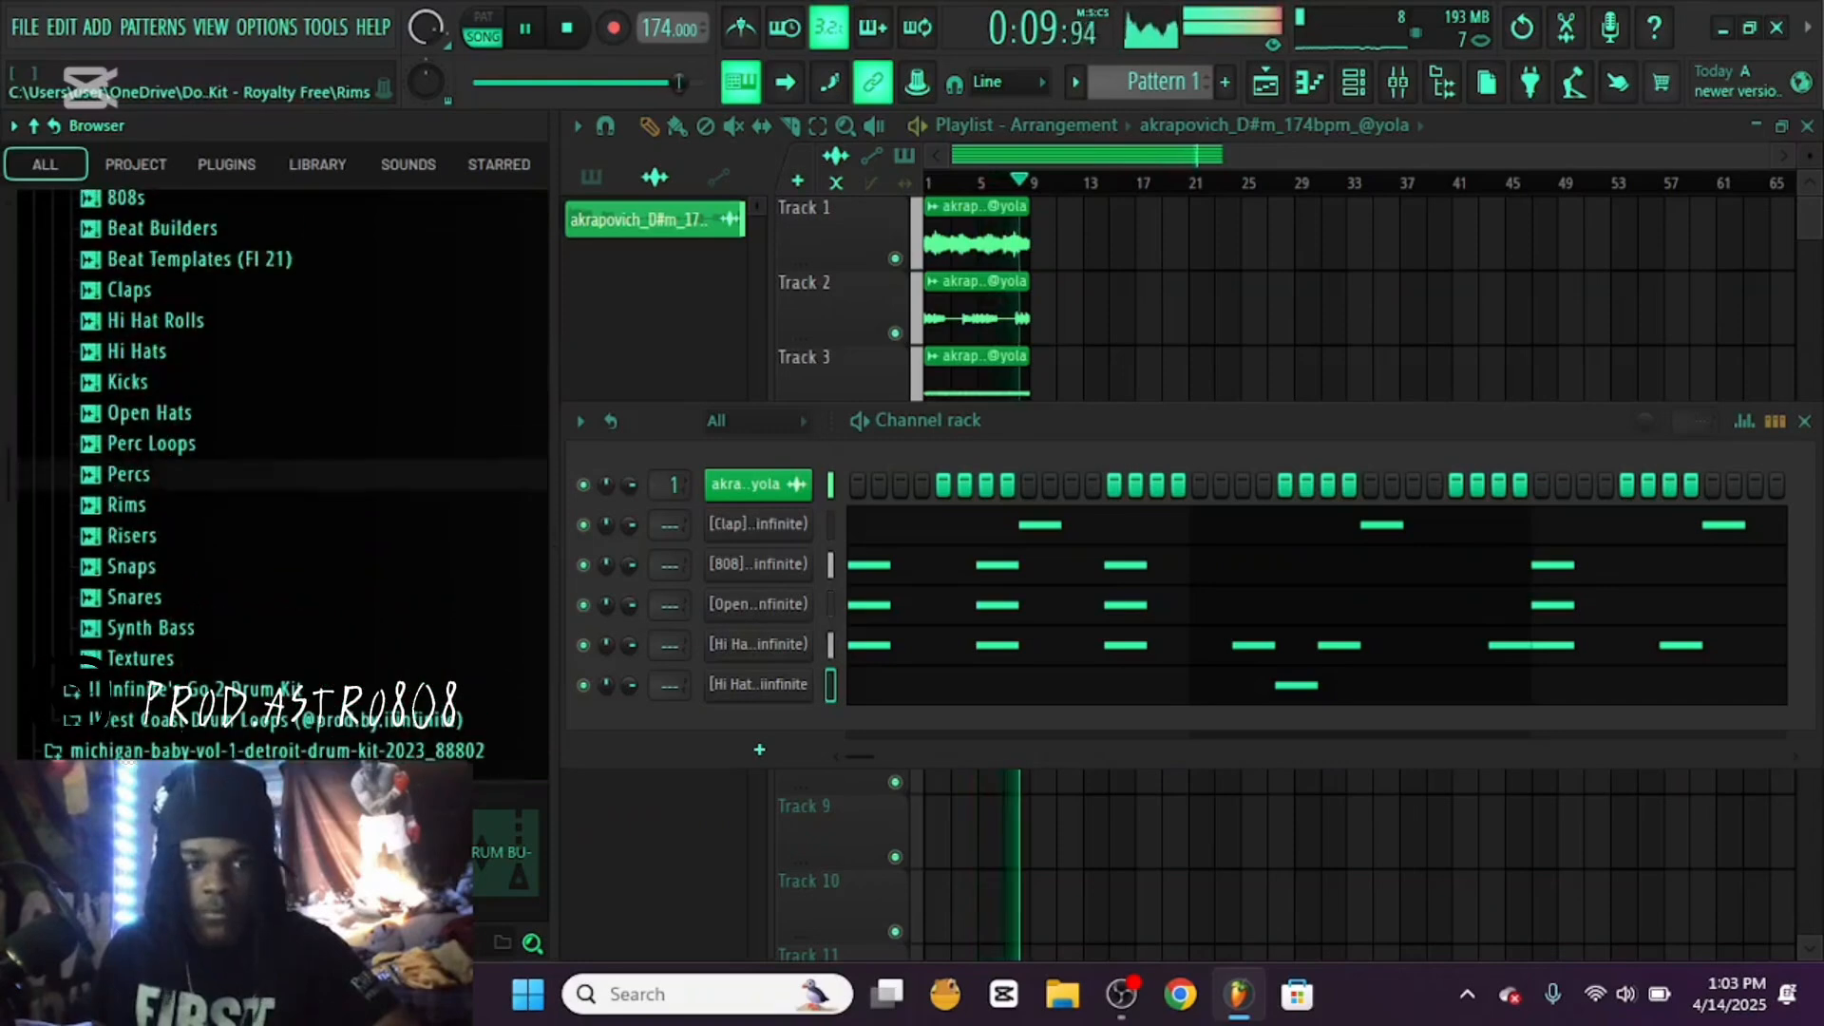
key(space)
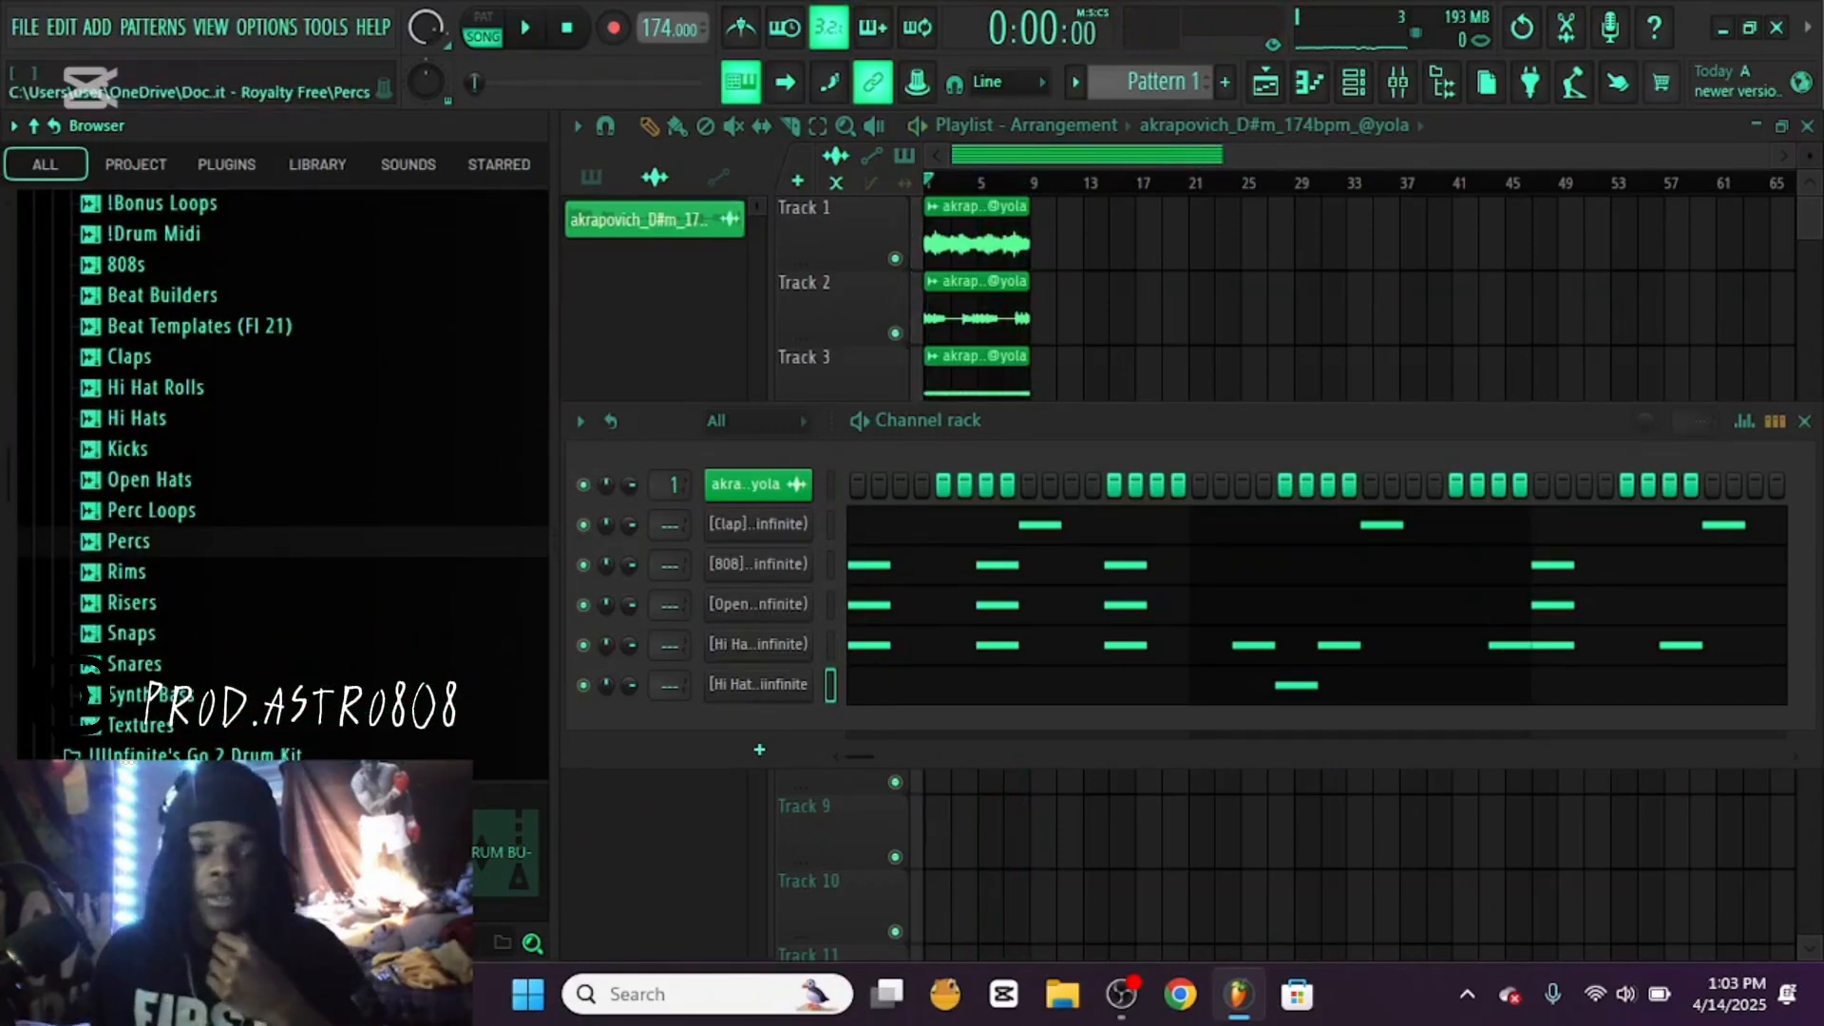
Open the kit's Percs folder and audition the Lazer 4, 3, 2 and 1 samples
click(128, 541)
scroll(252, 375, down, 8)
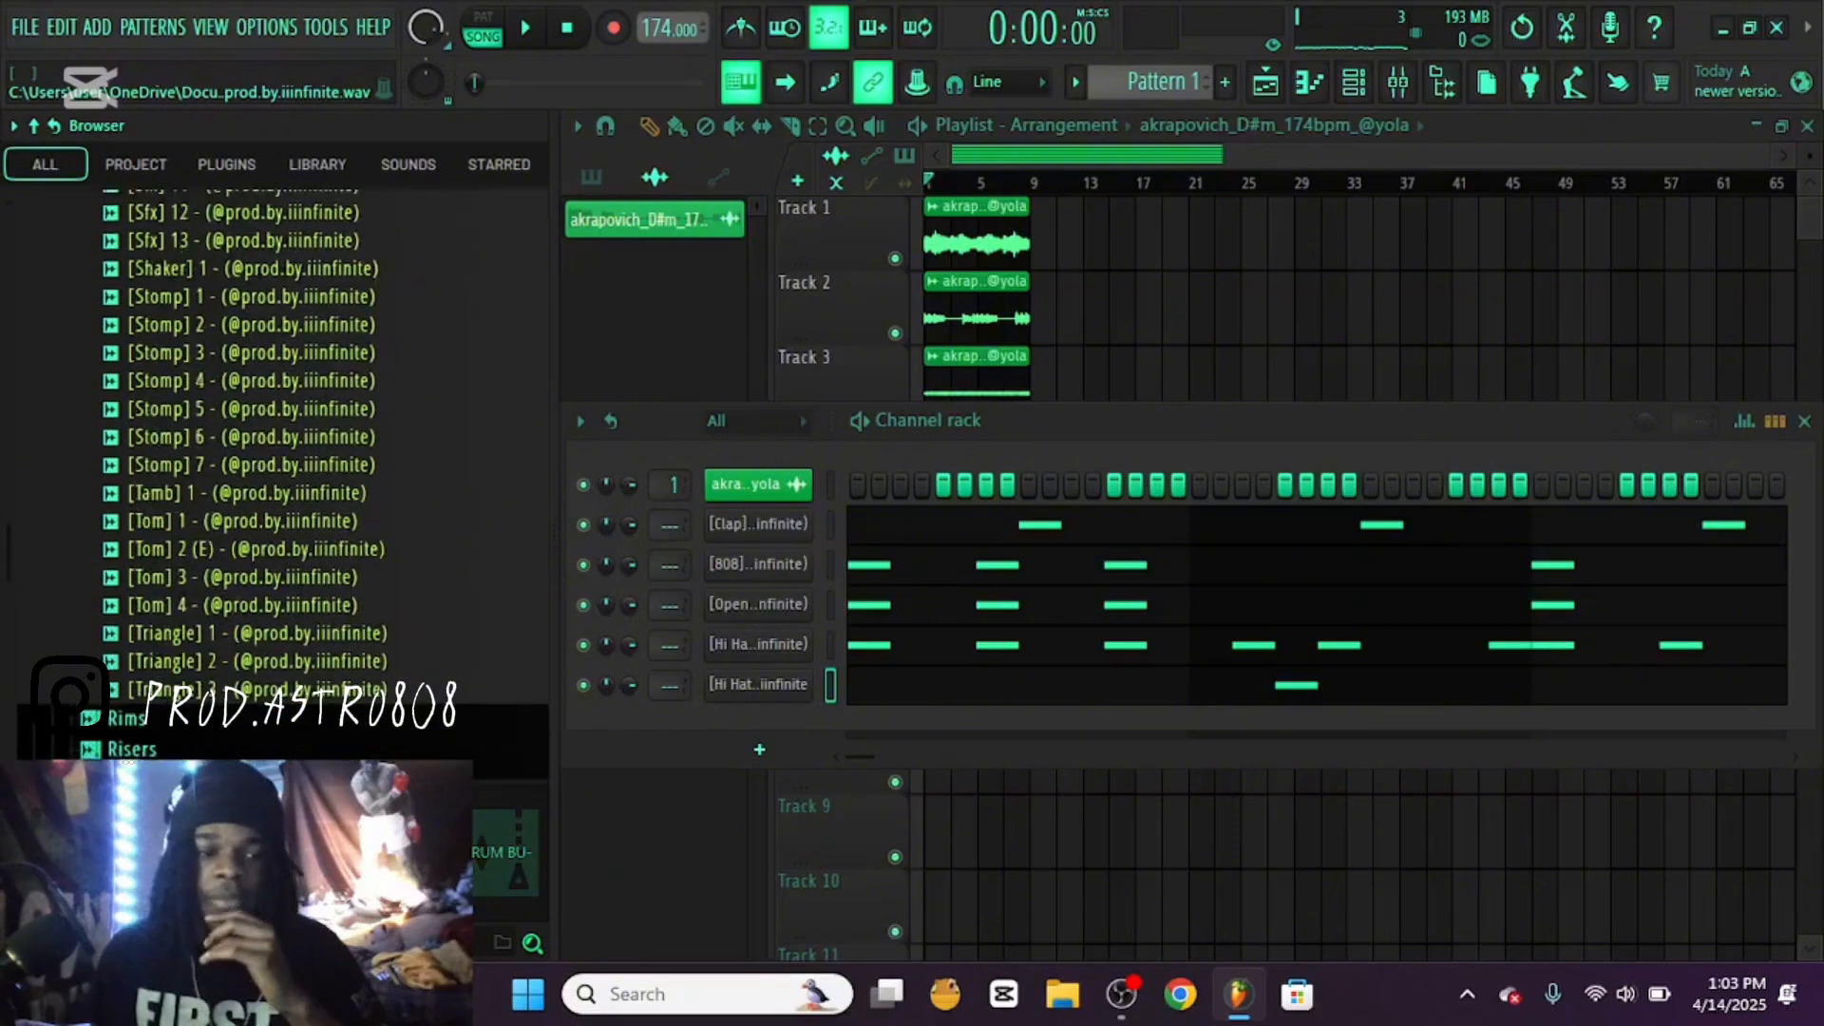
scroll(252, 374, up, 8)
click(252, 430)
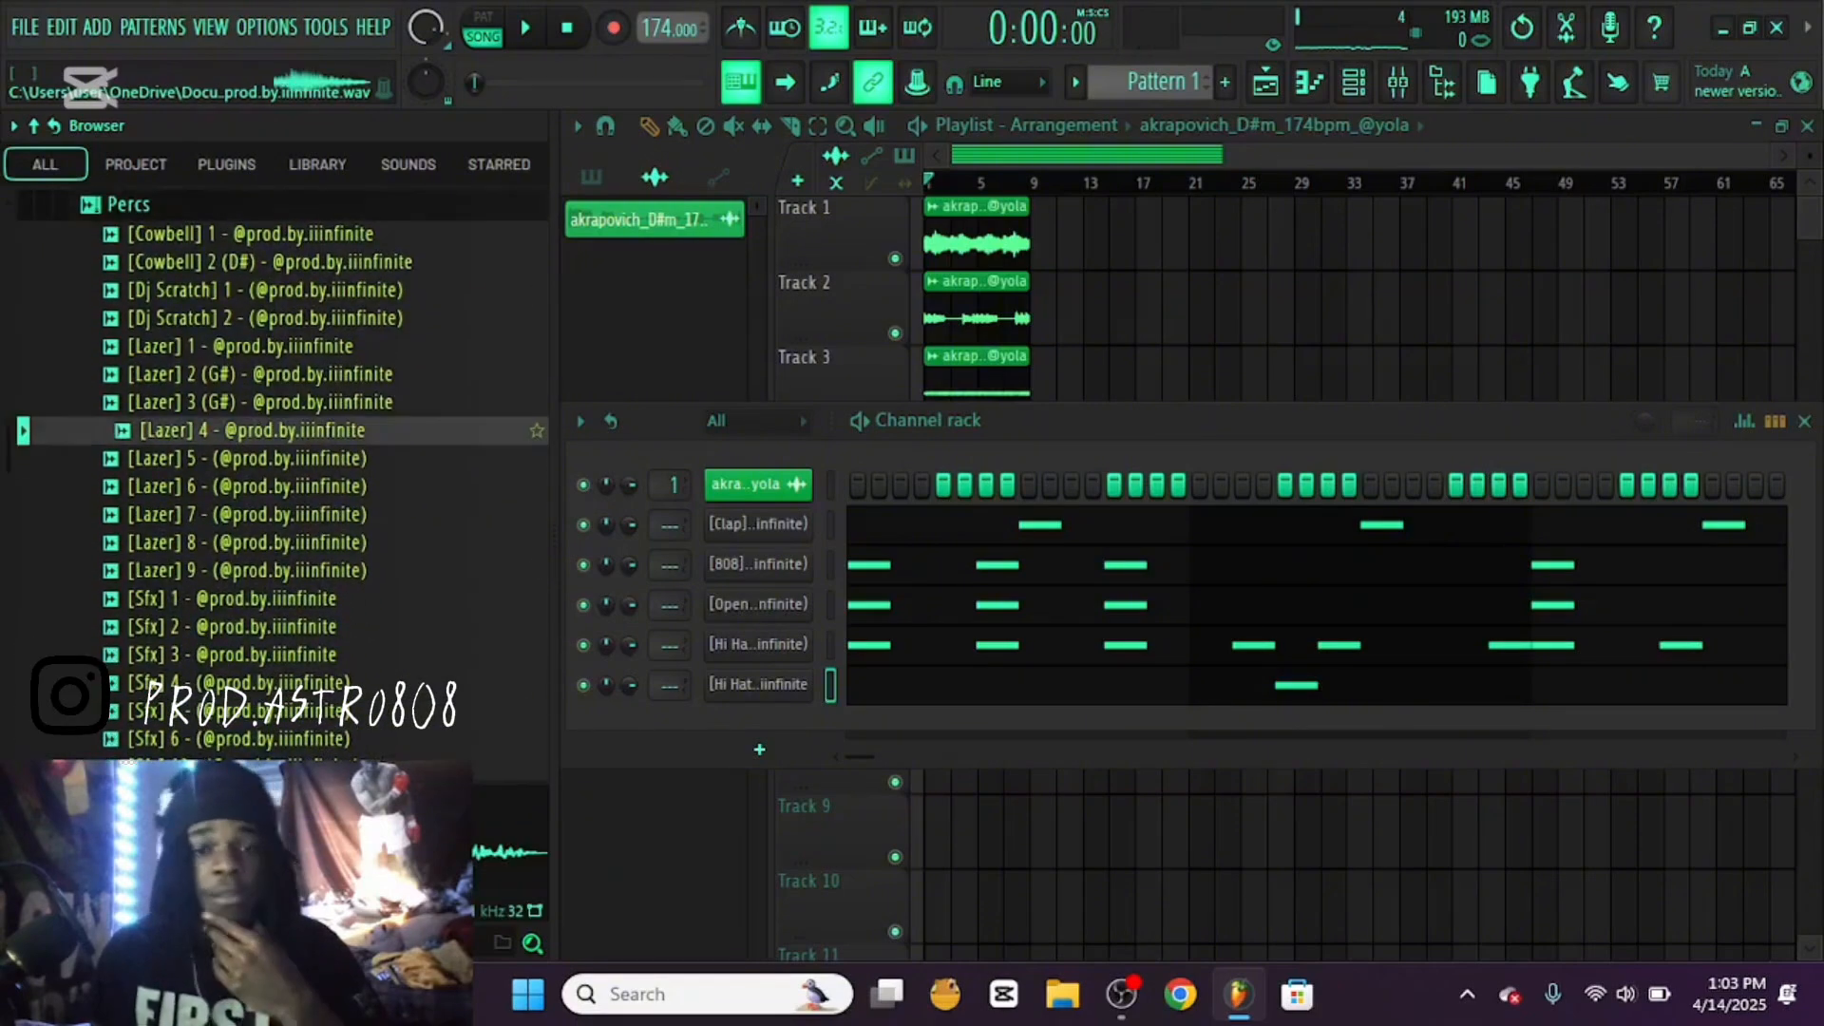
click(266, 403)
click(265, 375)
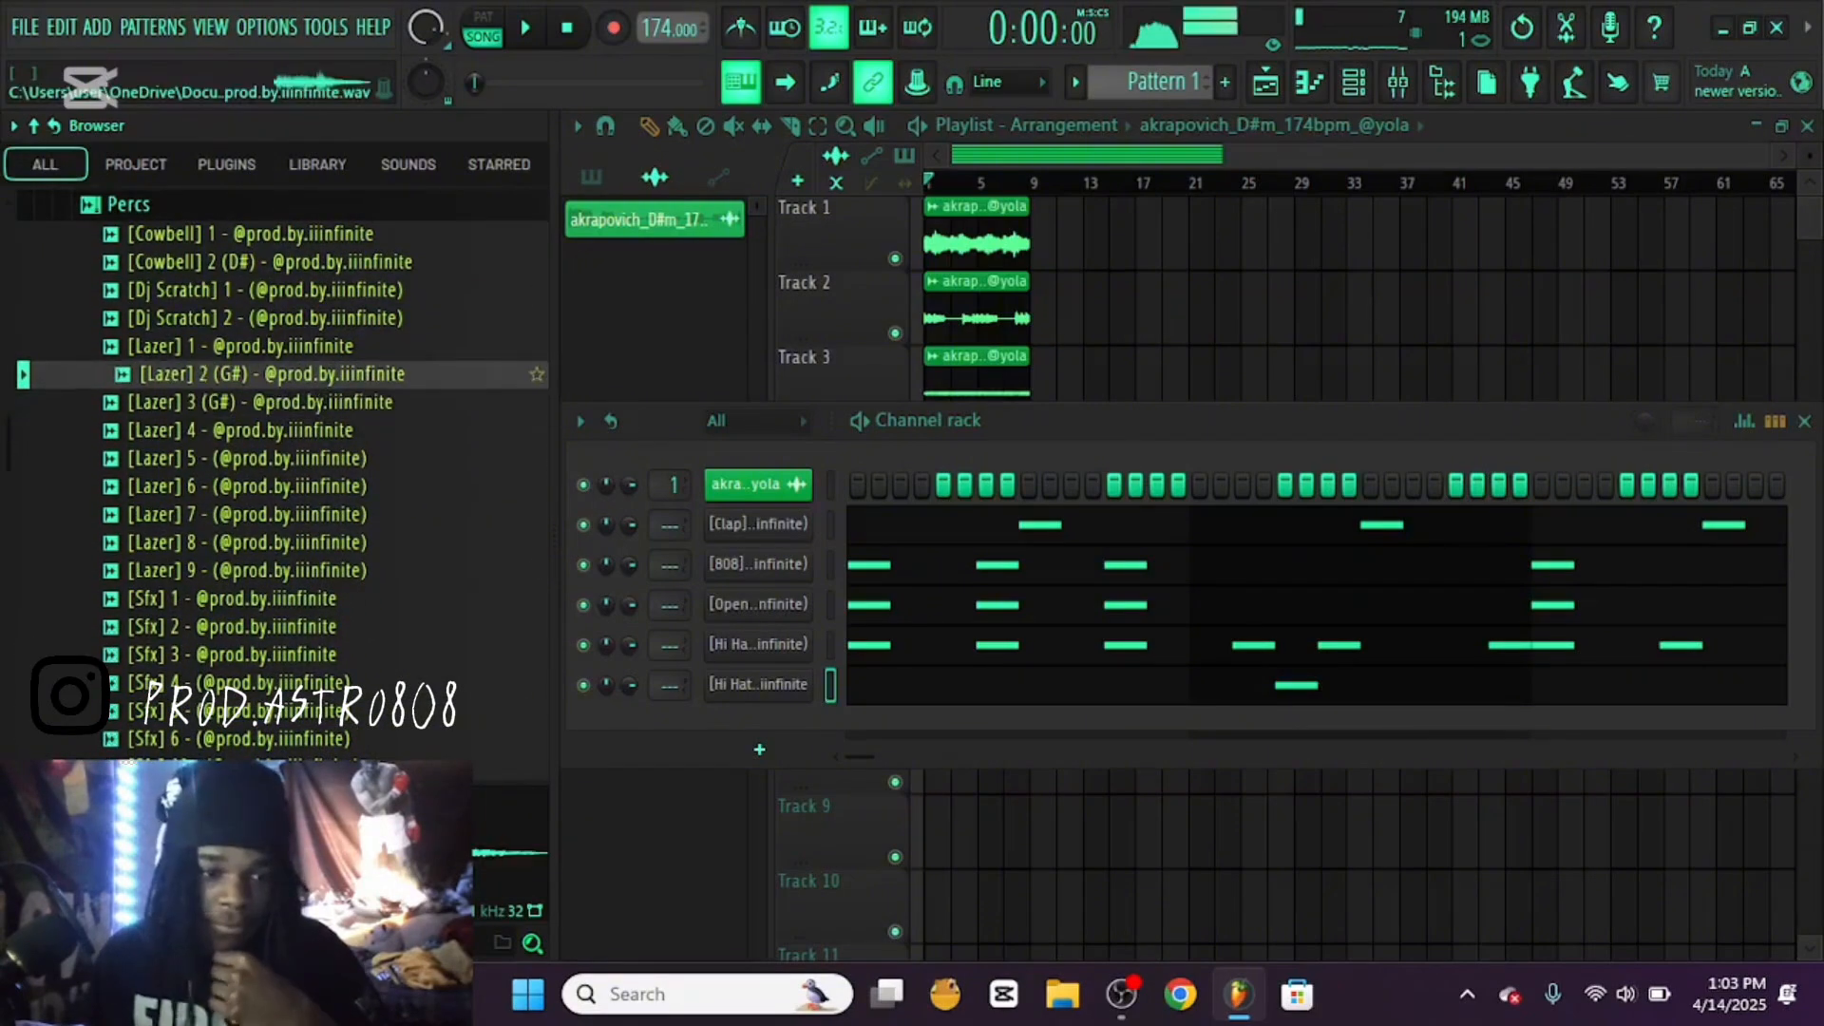
click(265, 346)
Load the Lazer 1 sample as a new channel and set it to cut itself
drag(265, 346, 703, 765)
right_click(760, 725)
click(866, 754)
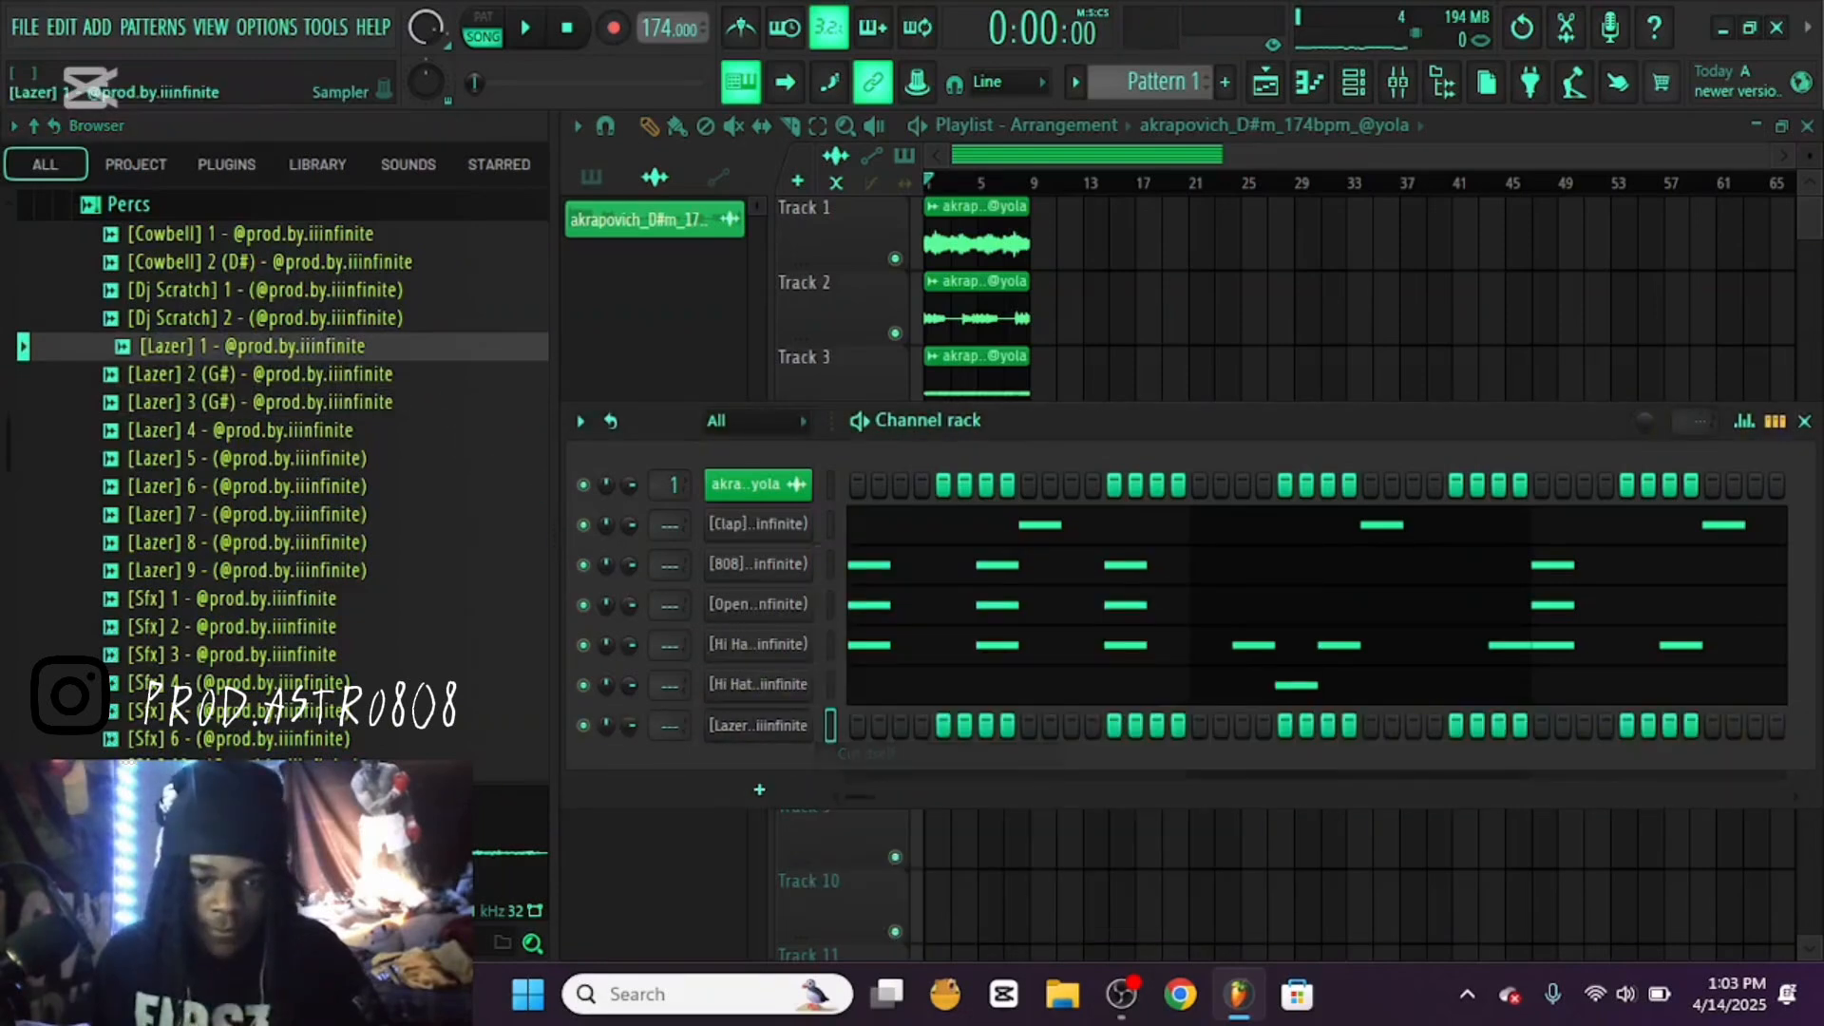
Open the Lazer 1 channel's piano roll with a closer view of the first bars and activate the drum sequencer paint tool
right_click(760, 725)
click(866, 558)
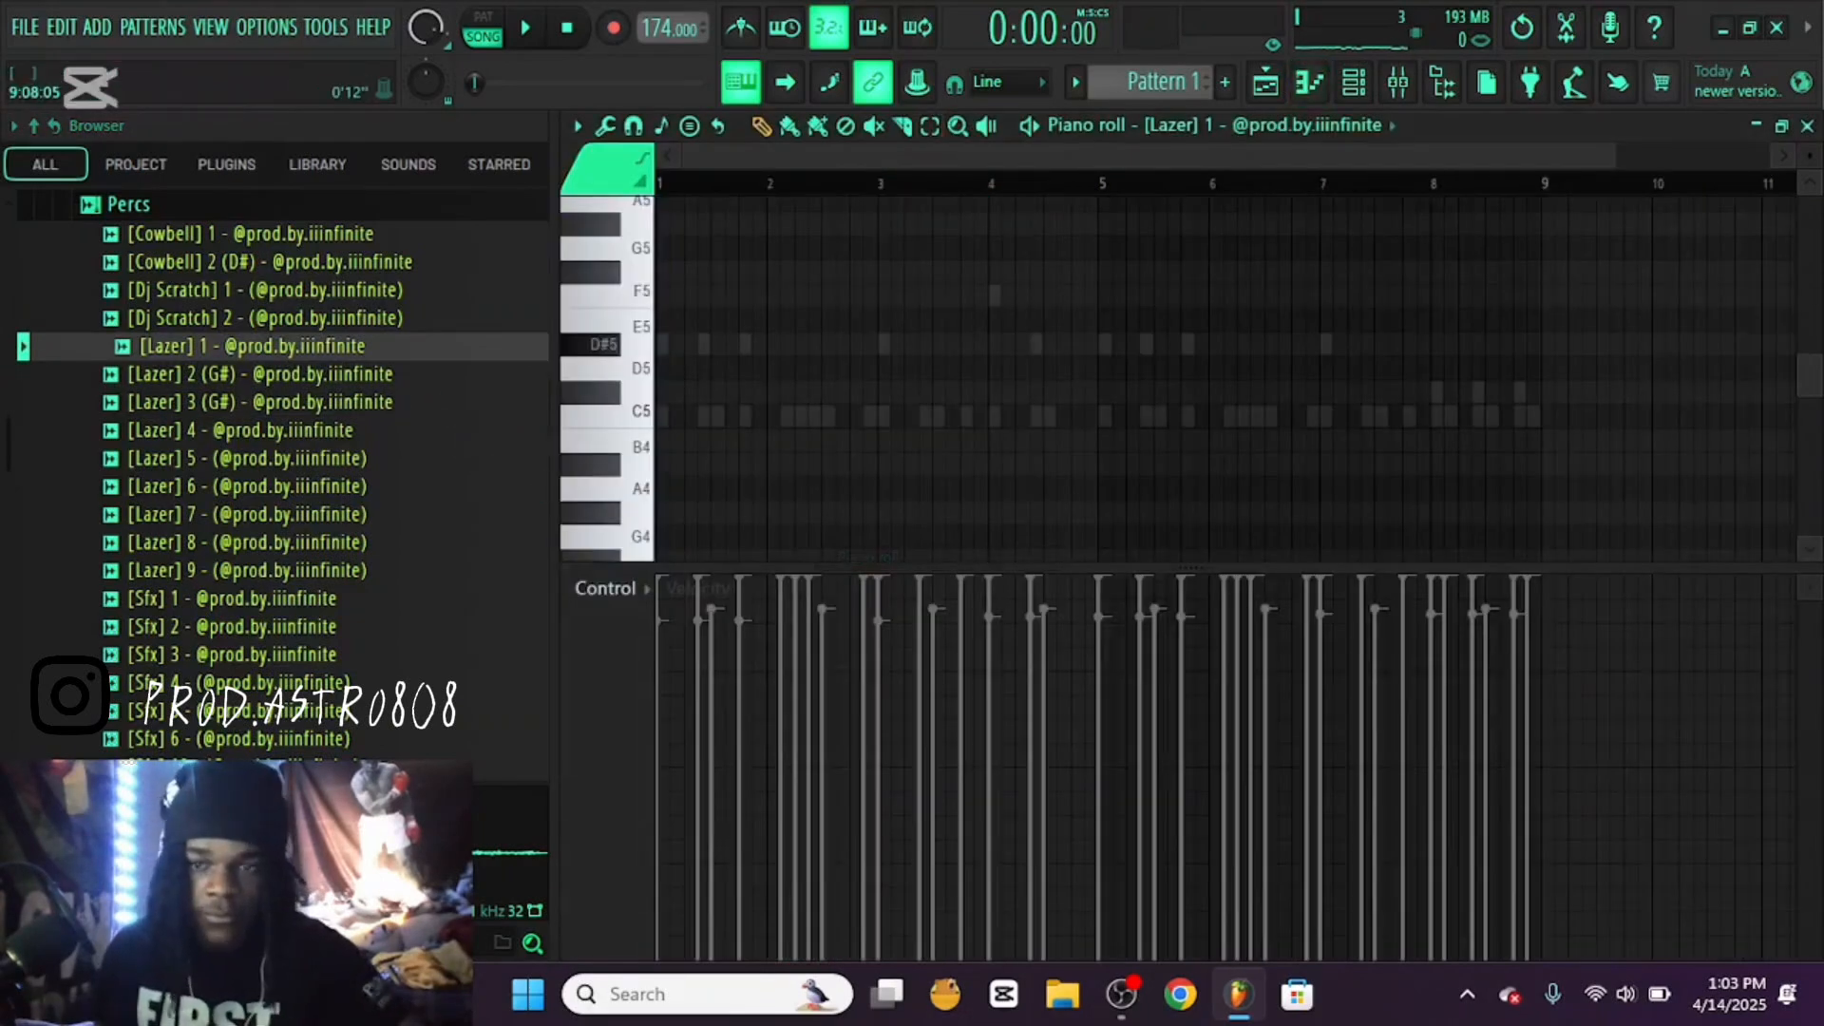
drag(1601, 155, 1036, 155)
click(818, 125)
key(space)
drag(947, 416, 1000, 416)
key(space)
key(space)
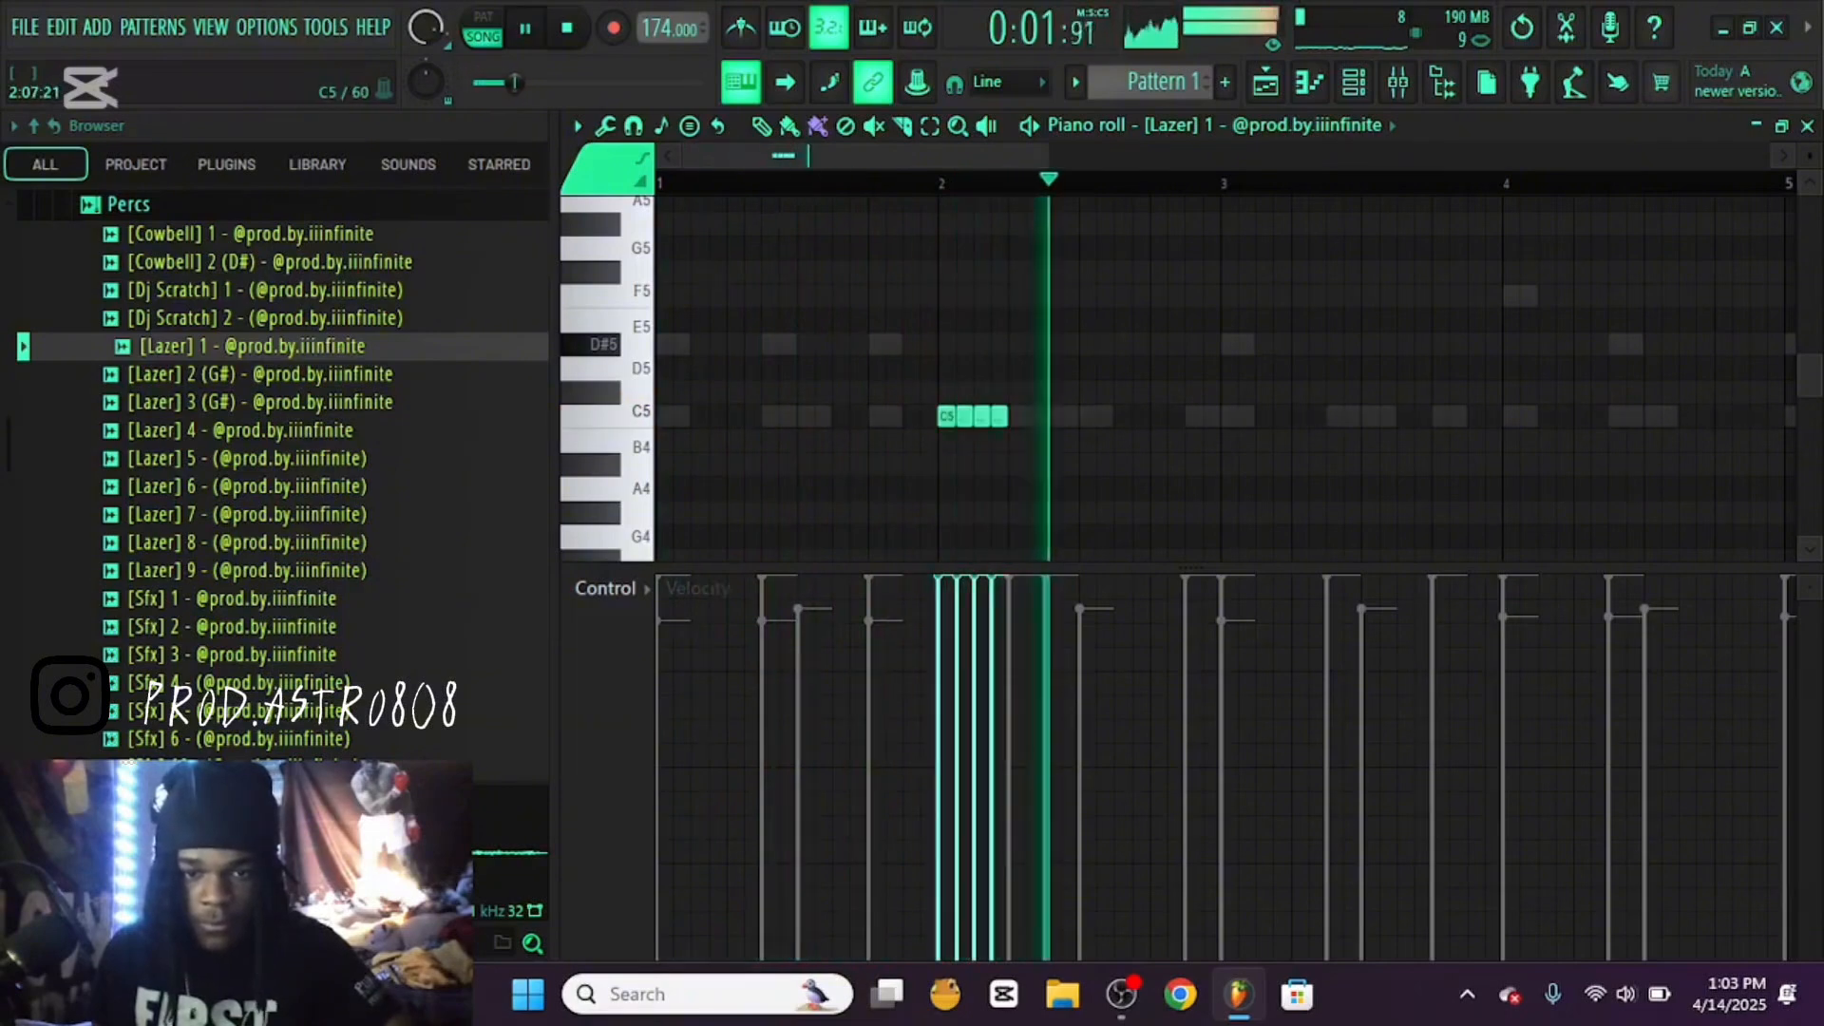
key(ctrl+a)
drag(1049, 155, 1317, 154)
key(space)
key(space)
key(Delete)
Paint four C5 Lazer notes on steps 9, 11, 13 and 15 of bar 4 and set their velocity to 88%
key(space)
key(space)
drag(1235, 417, 1297, 416)
drag(1227, 620, 1310, 623)
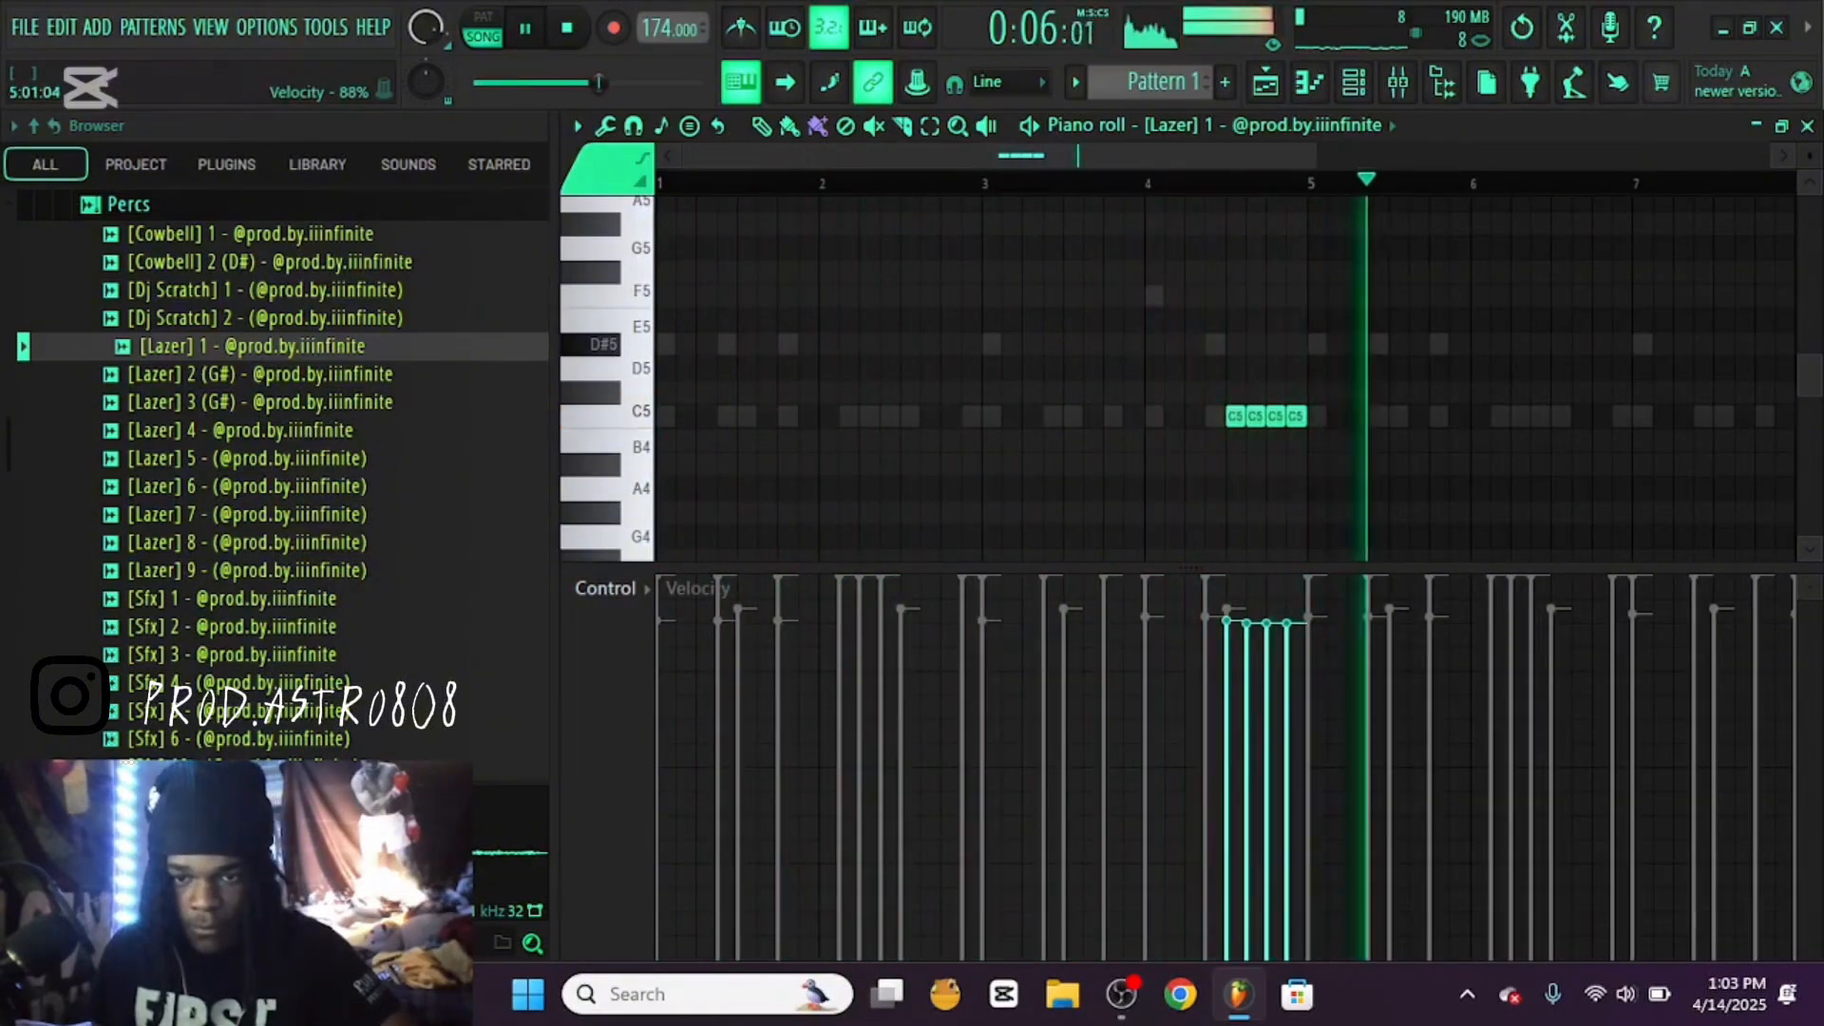
key(Escape)
Audition more samples in the Percs folder, including Cowbell 2 (D#), Triangle 1 and Triangle 2
scroll(285, 418, down, 9)
scroll(285, 430, up, 3)
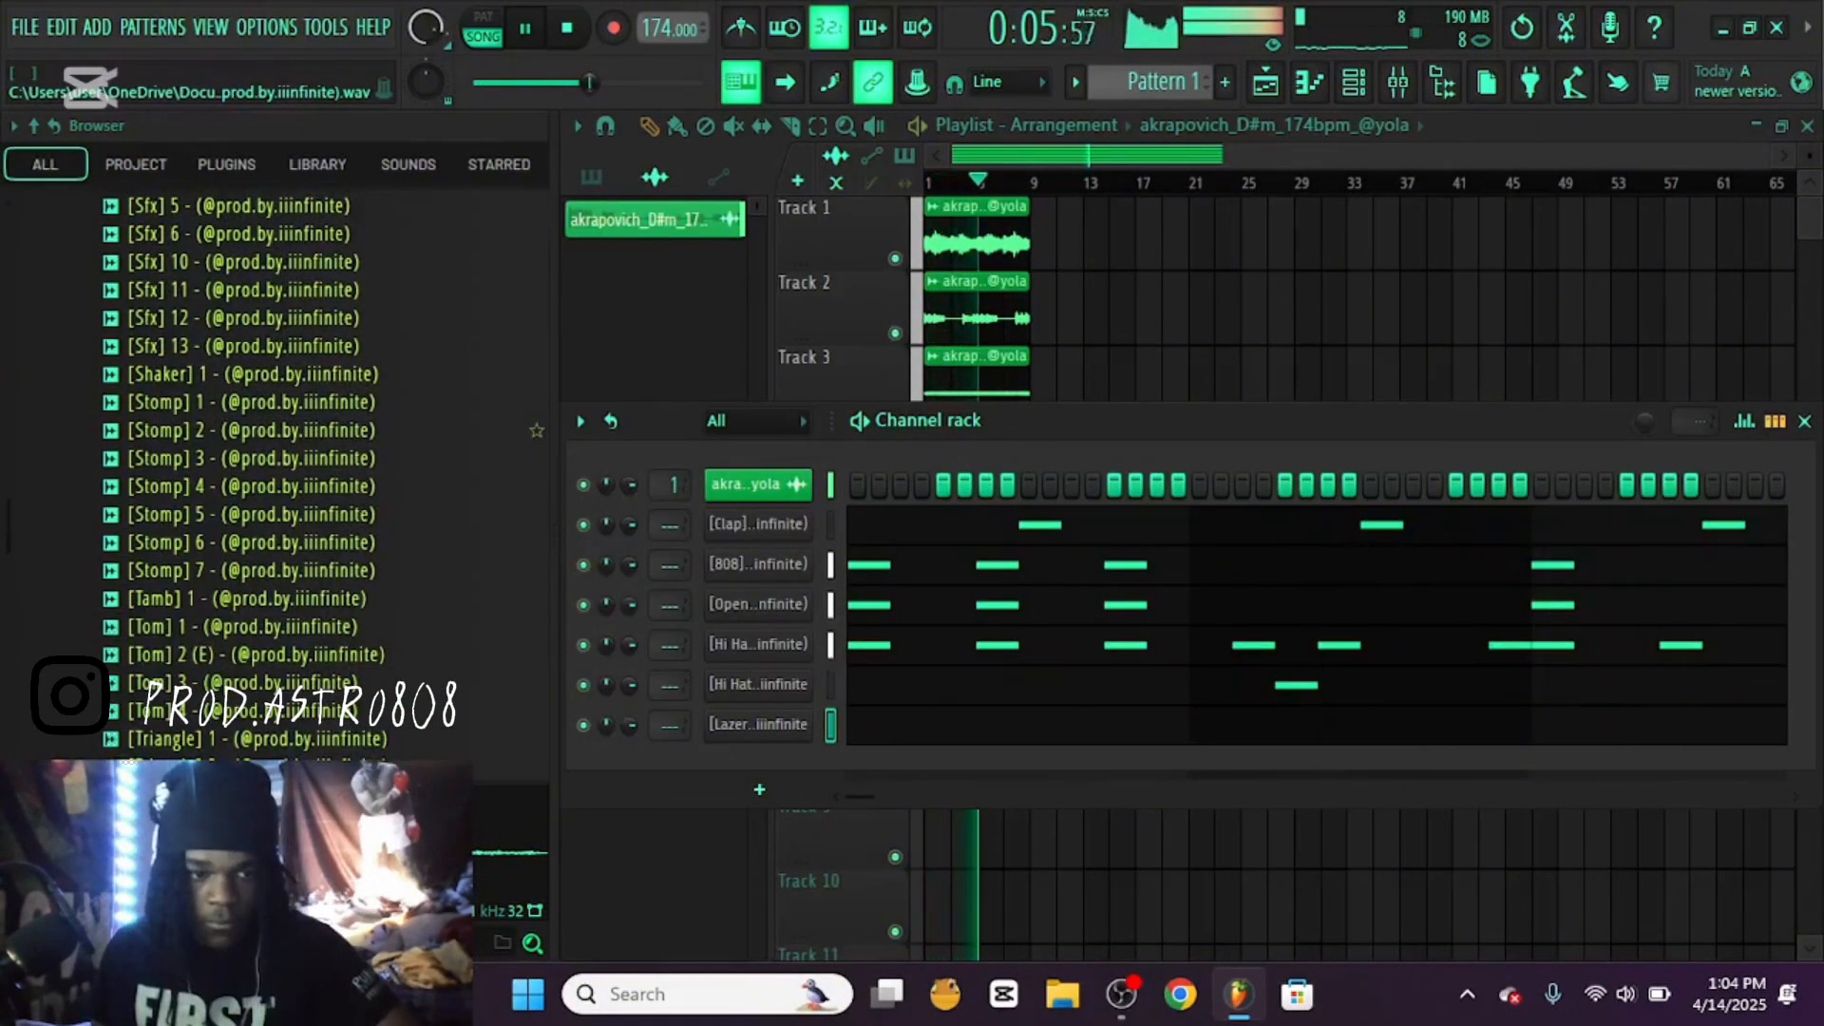
scroll(285, 431, up, 6)
click(285, 346)
key(space)
click(285, 627)
click(285, 571)
click(285, 374)
click(285, 262)
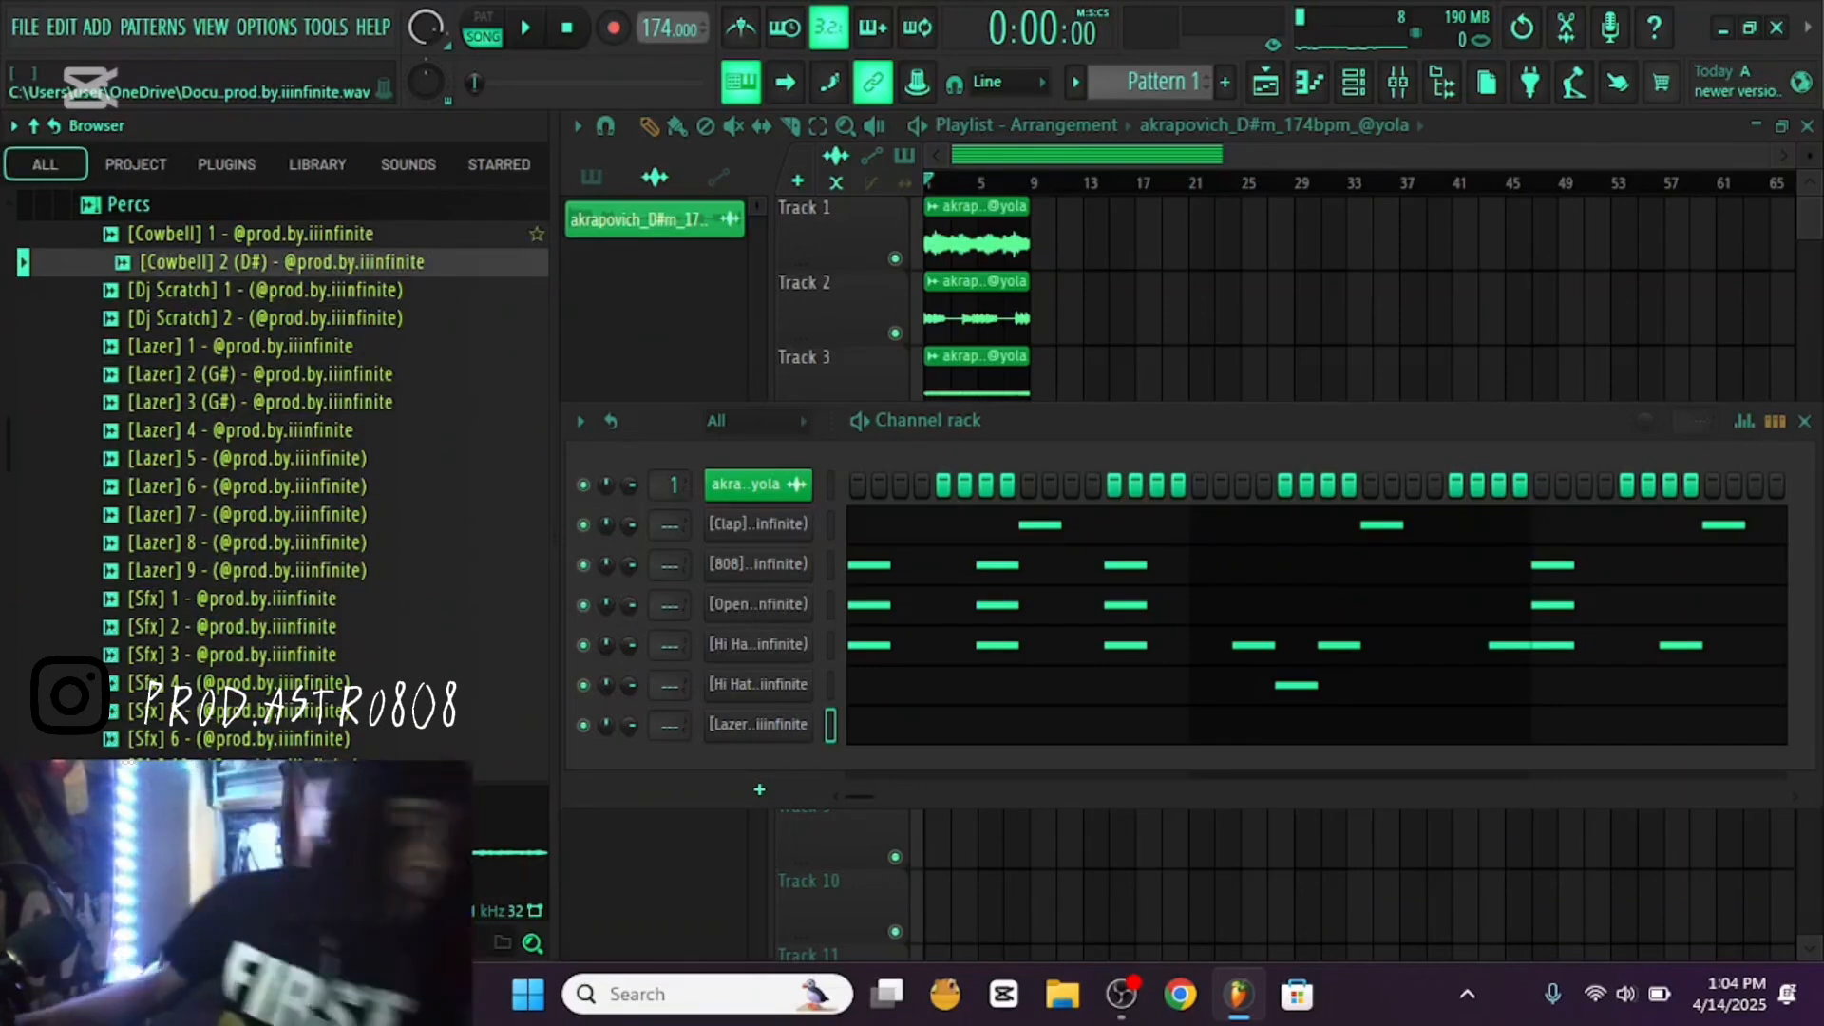
scroll(285, 402, down, 10)
click(285, 402)
click(285, 430)
drag(285, 458, 765, 803)
right_click(758, 764)
click(794, 732)
key(Return)
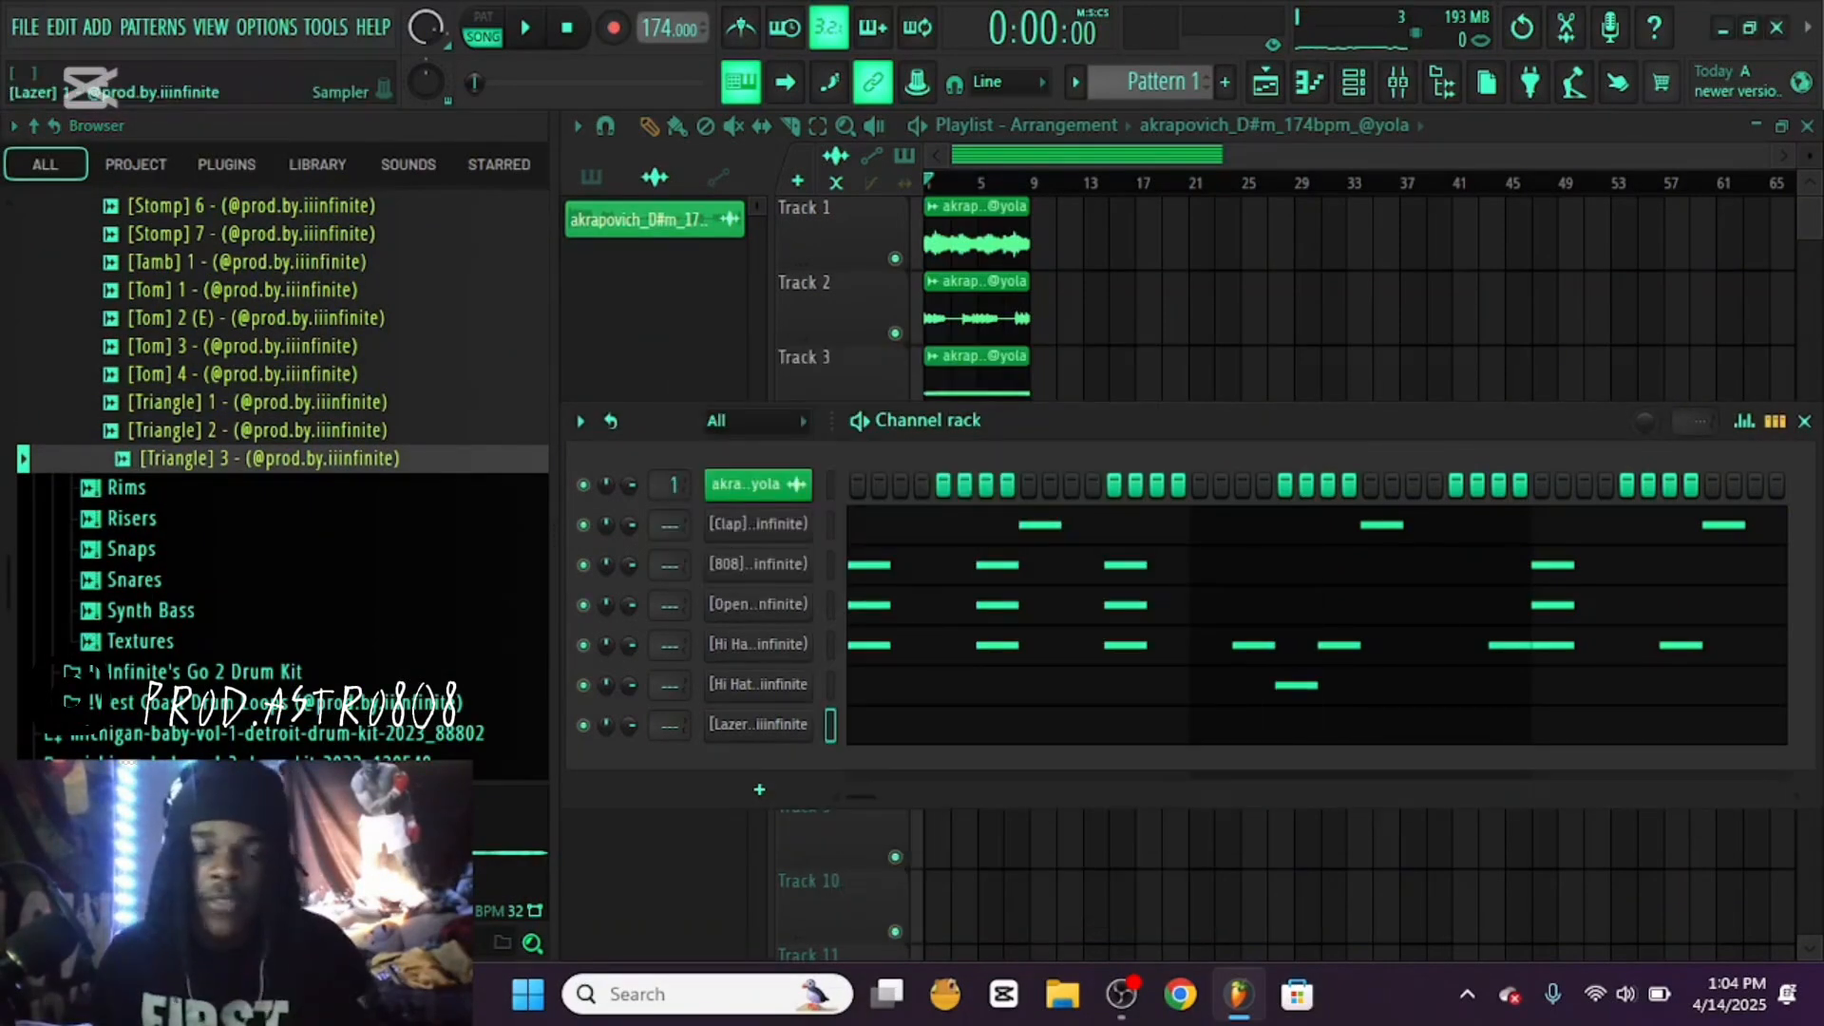
scroll(285, 475, up, 4)
scroll(285, 465, down, 4)
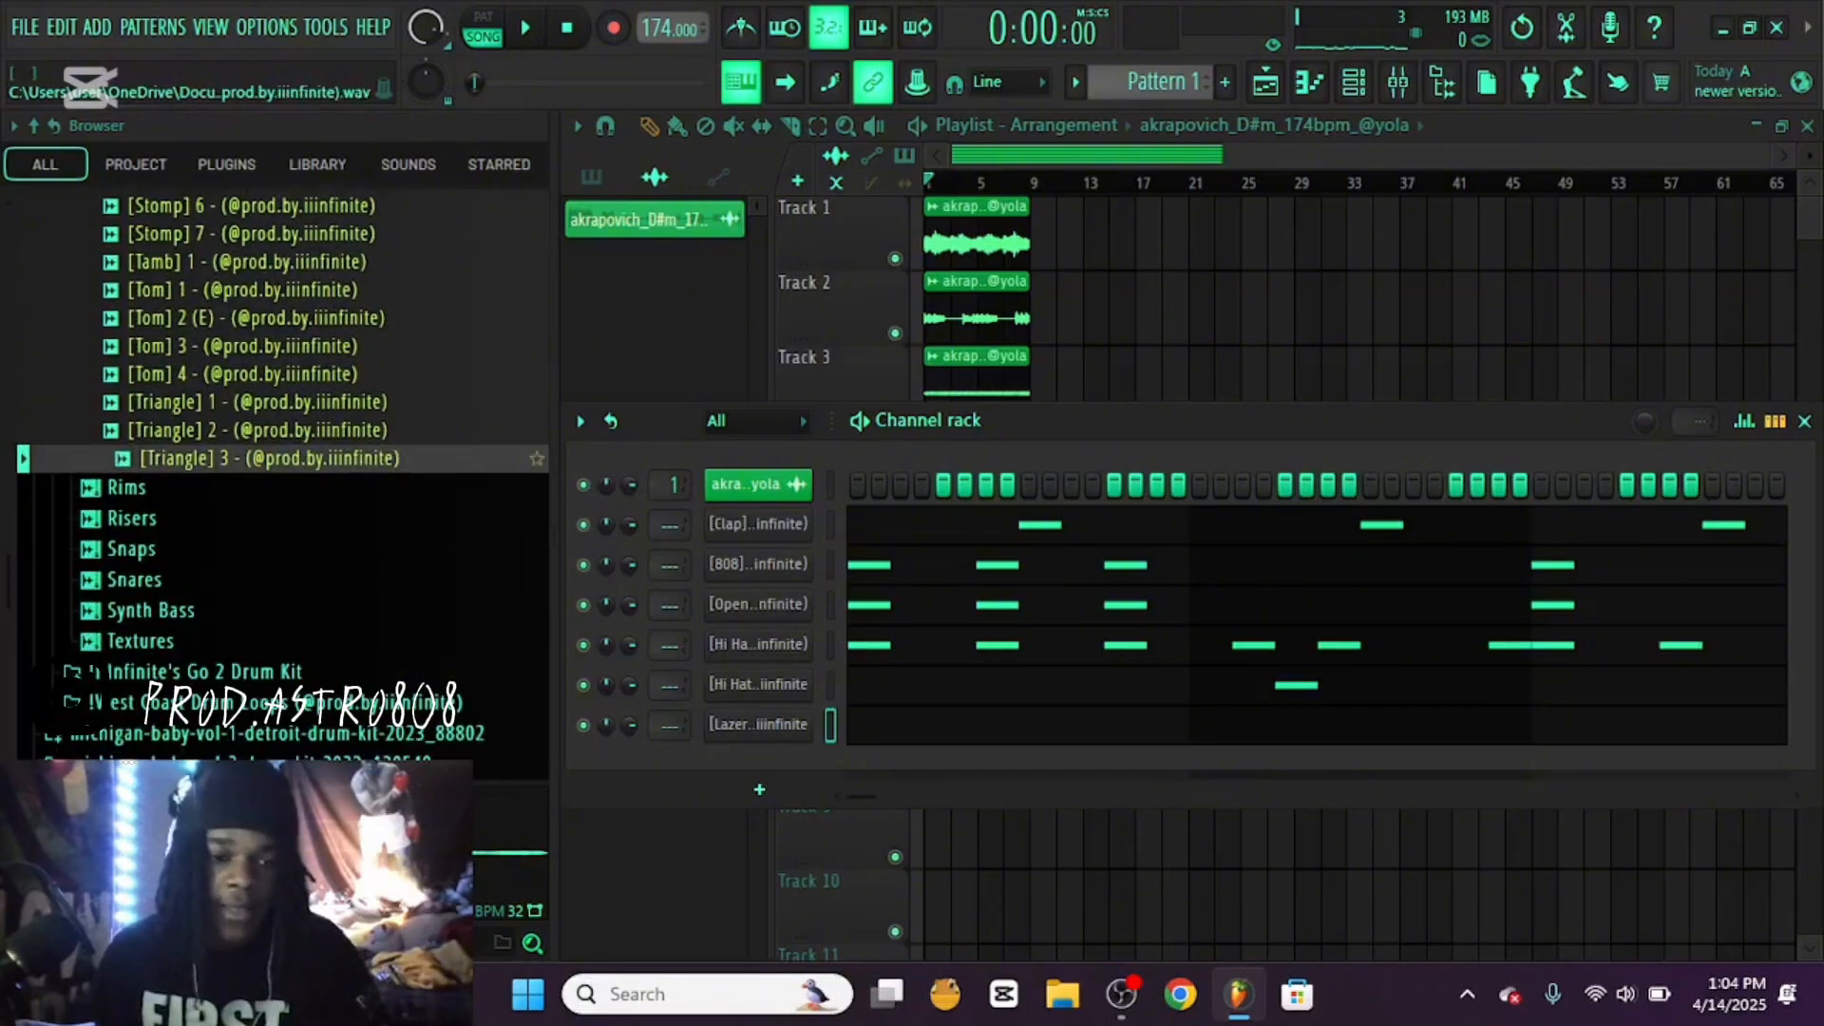
Load the Triangle 3 sample as a new channel and set it to cut itself
drag(285, 458, 698, 832)
right_click(715, 772)
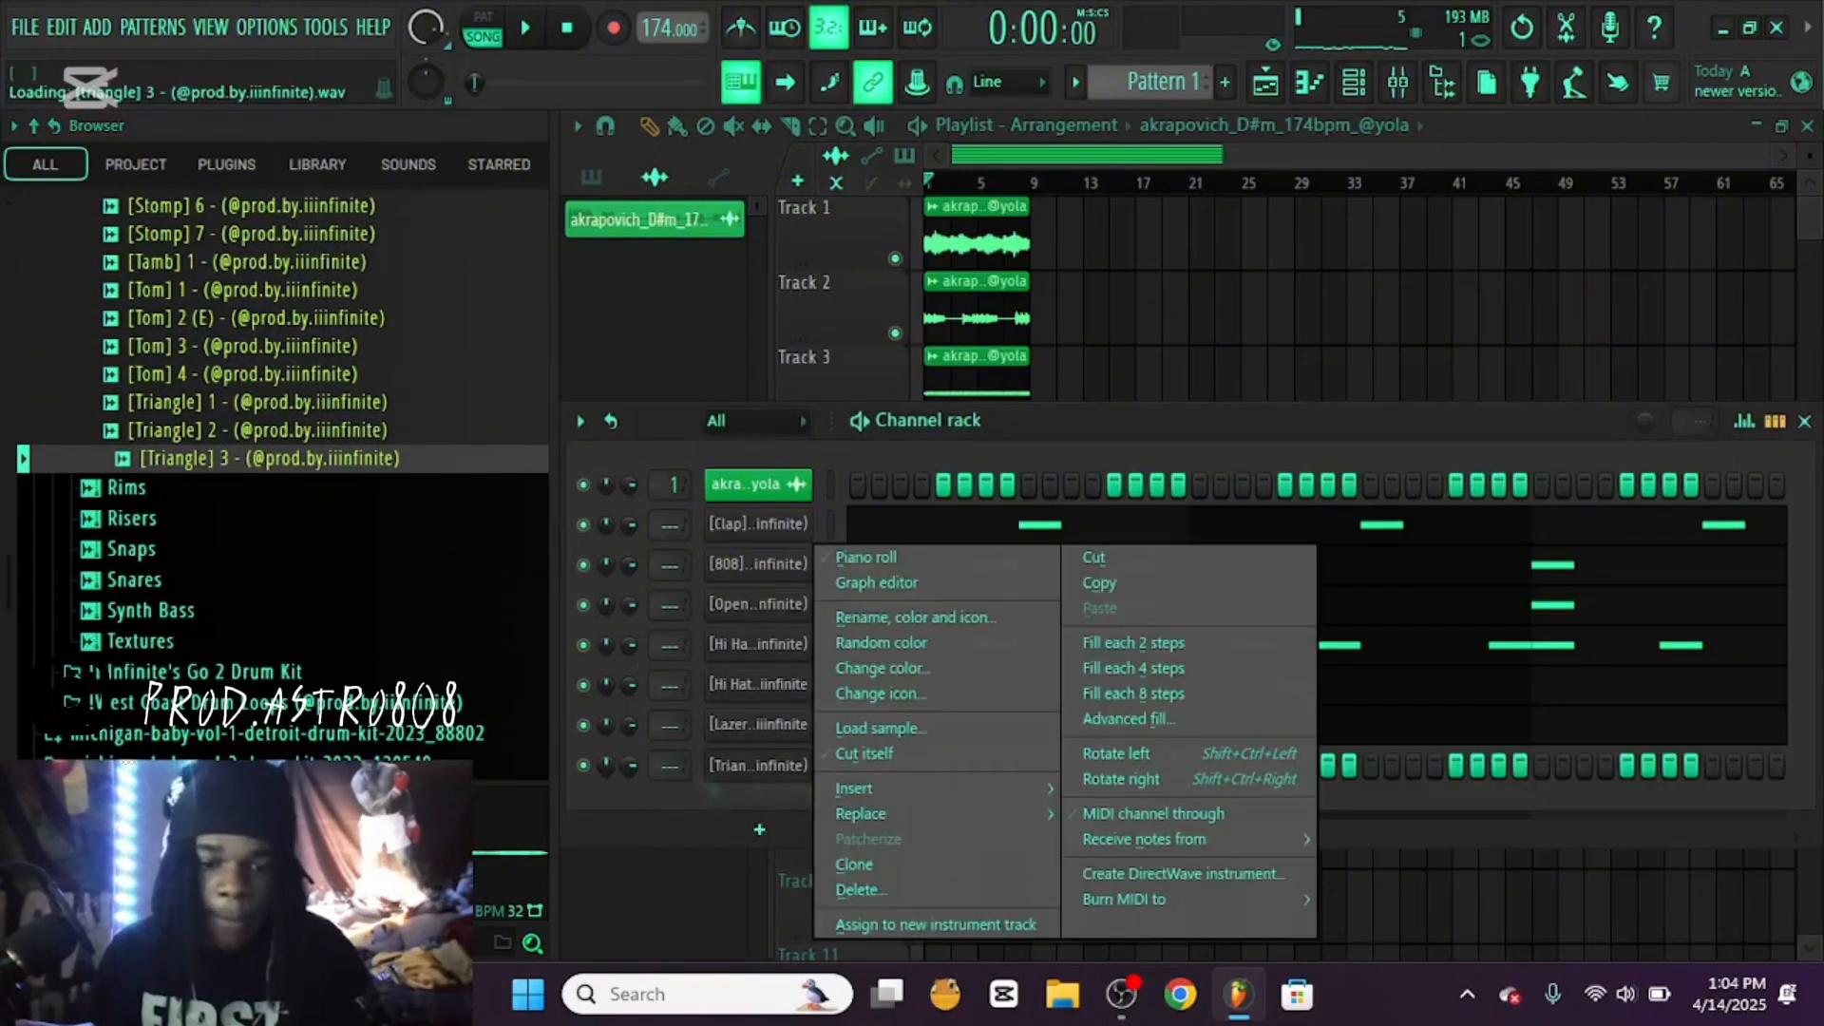
click(864, 754)
Place one C5 note on step 13 of bar 2 in Triangle 3's piano roll and lower its velocity
right_click(758, 765)
click(866, 557)
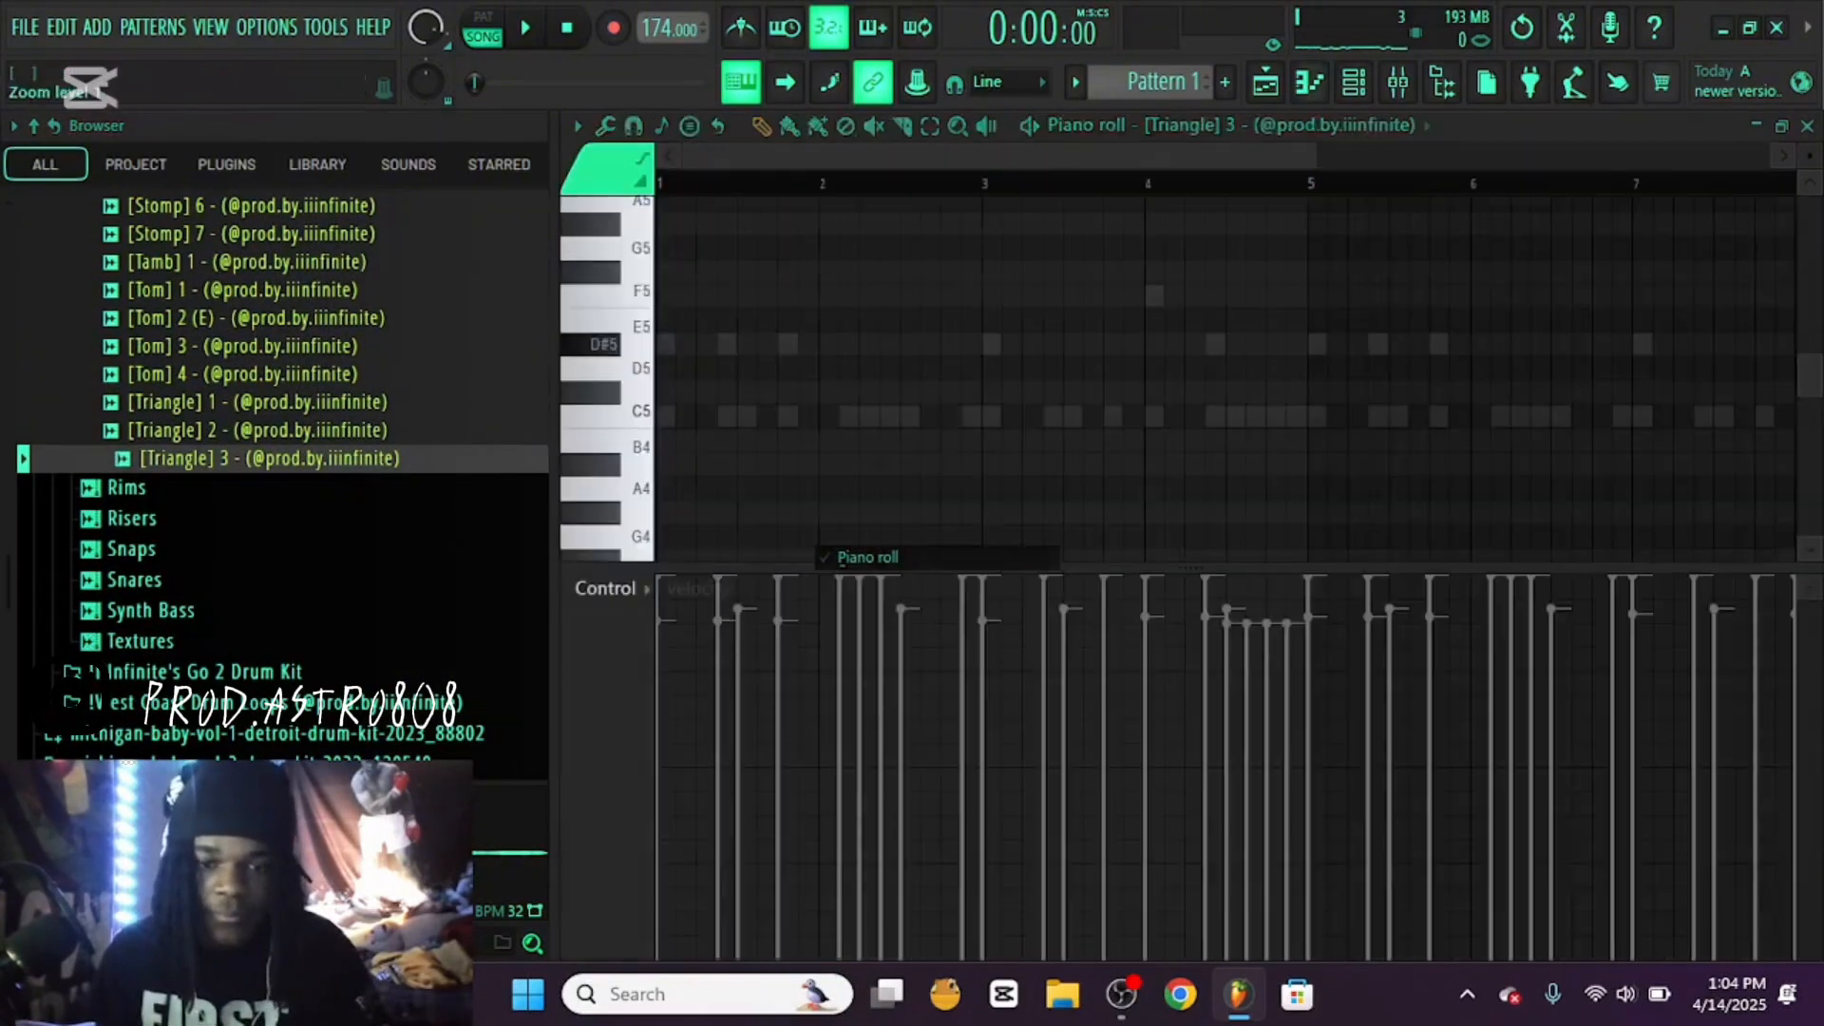
key(space)
scroll(1226, 380, down, 2)
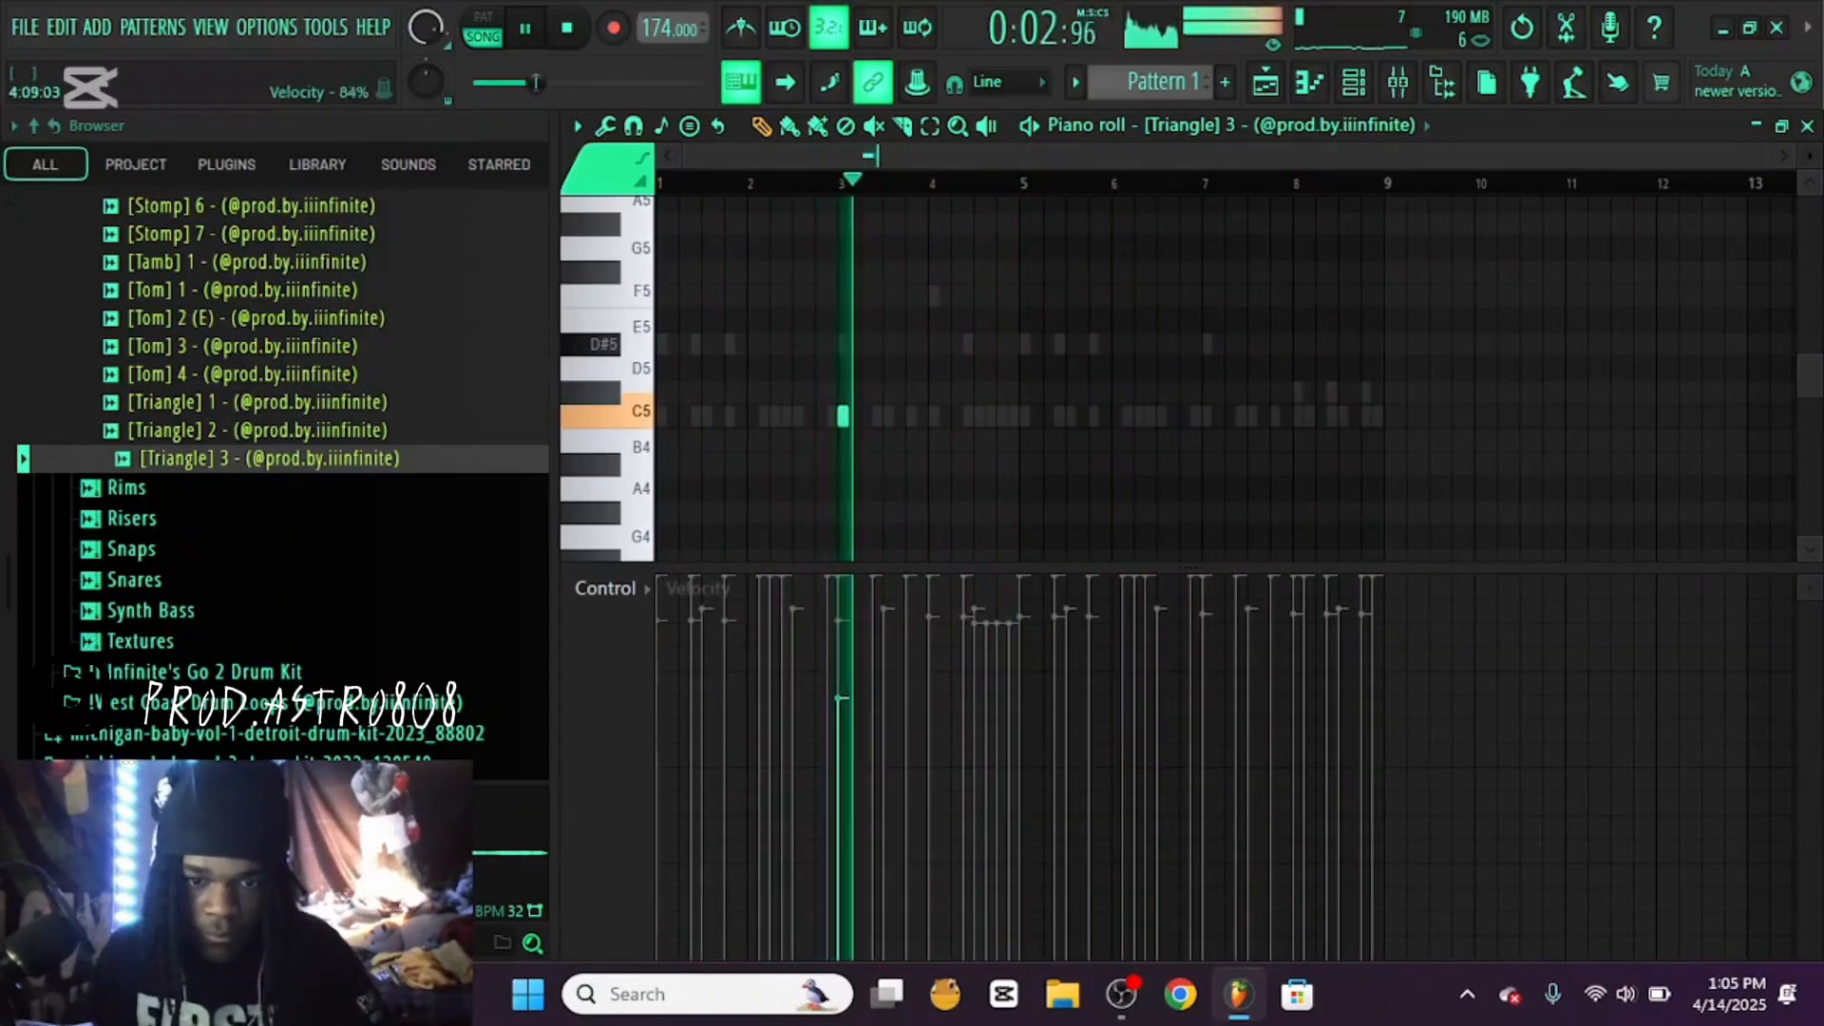
key(space)
key(space)
key(space)
drag(842, 416, 820, 416)
key(space)
drag(817, 623, 817, 671)
key(space)
key(space)
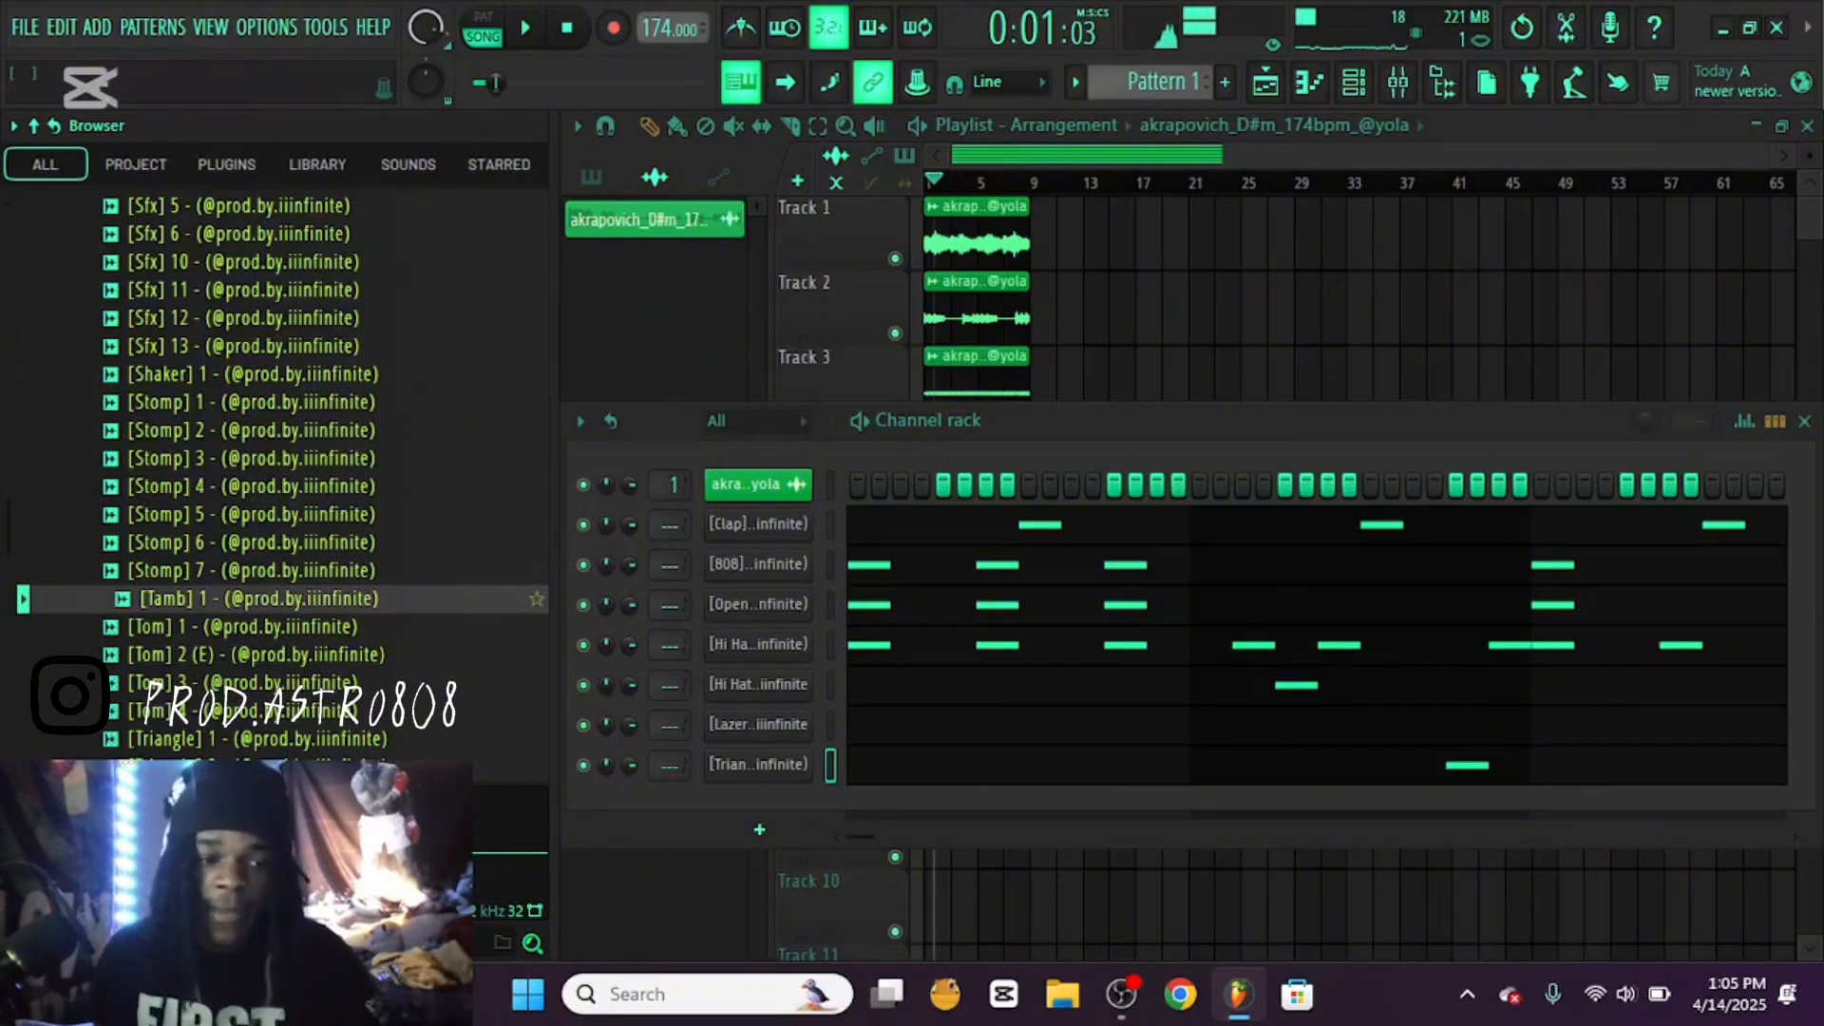
Load the Tamb 1 sample as a new channel and set it to cut itself
drag(257, 599, 625, 840)
right_click(758, 806)
click(864, 753)
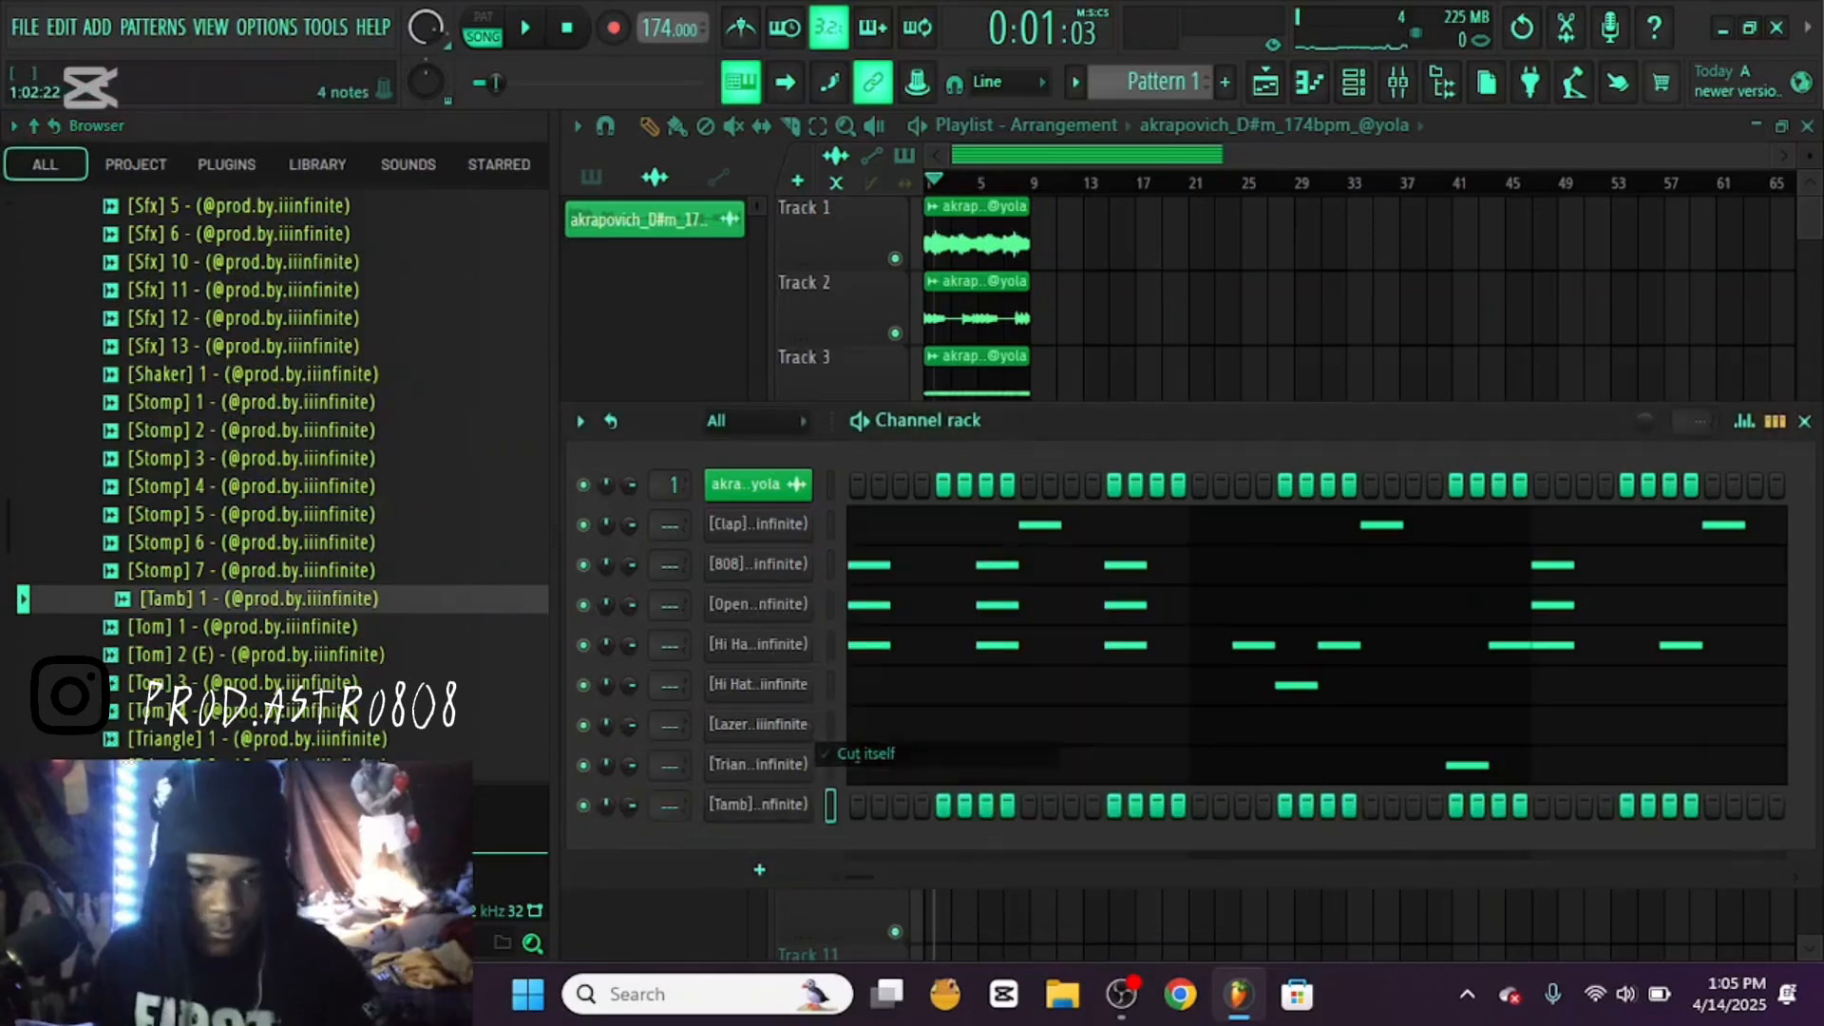
Place a C5 note on step 9 of bar 8 at 100% velocity in Tamb 1's piano roll and play the beat
right_click(758, 806)
click(869, 557)
click(1298, 415)
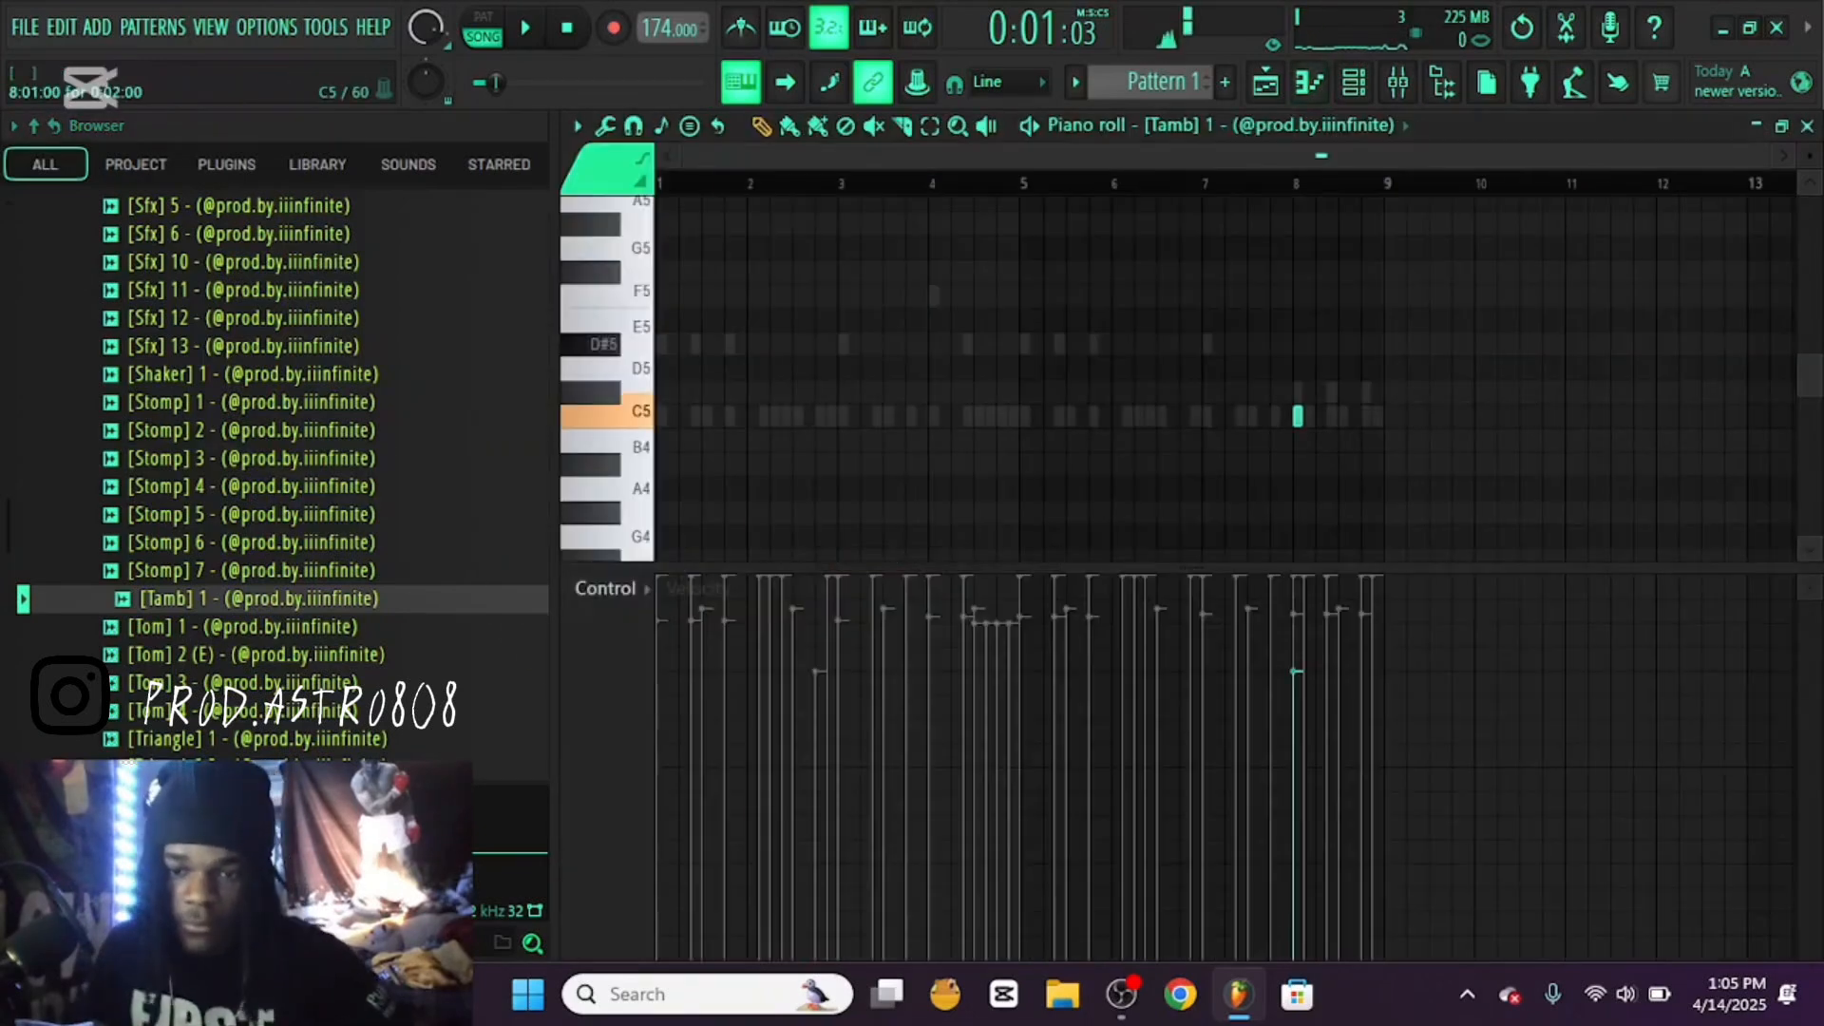
key(space)
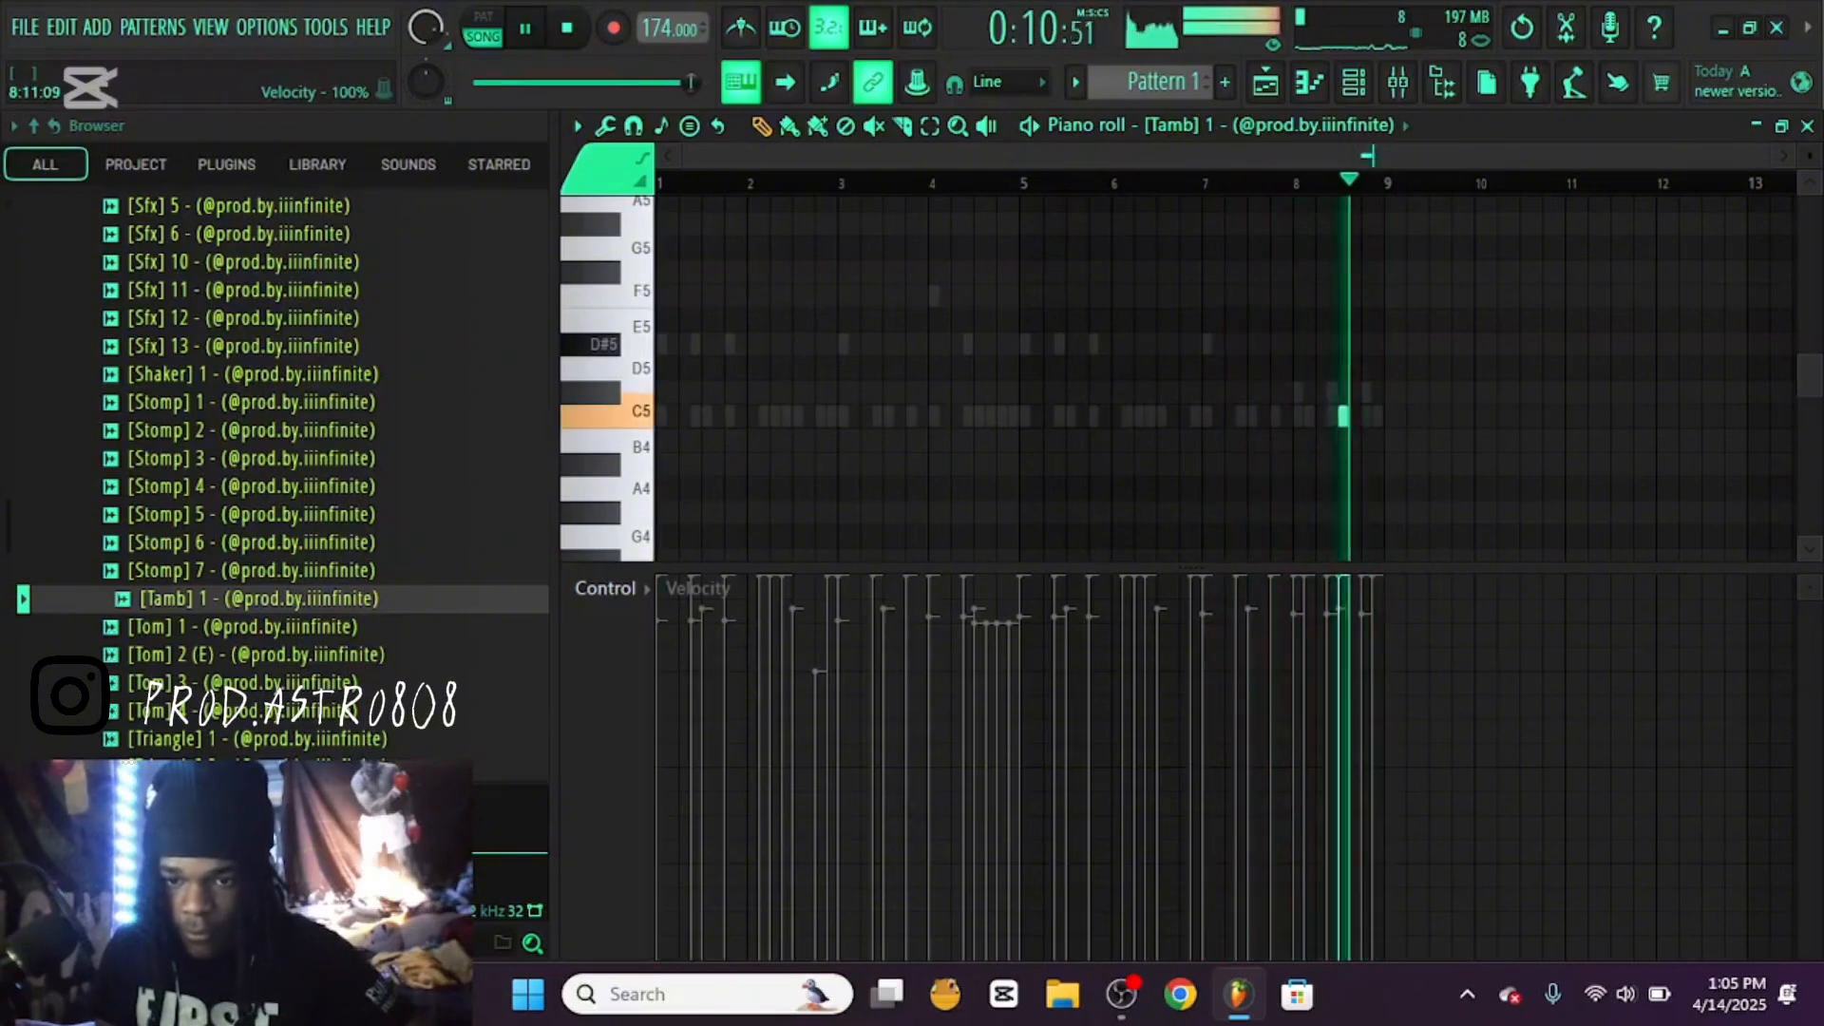
Audition the Stomp samples in the Percs folder, comparing Stomp 5 and Stomp 6
click(252, 402)
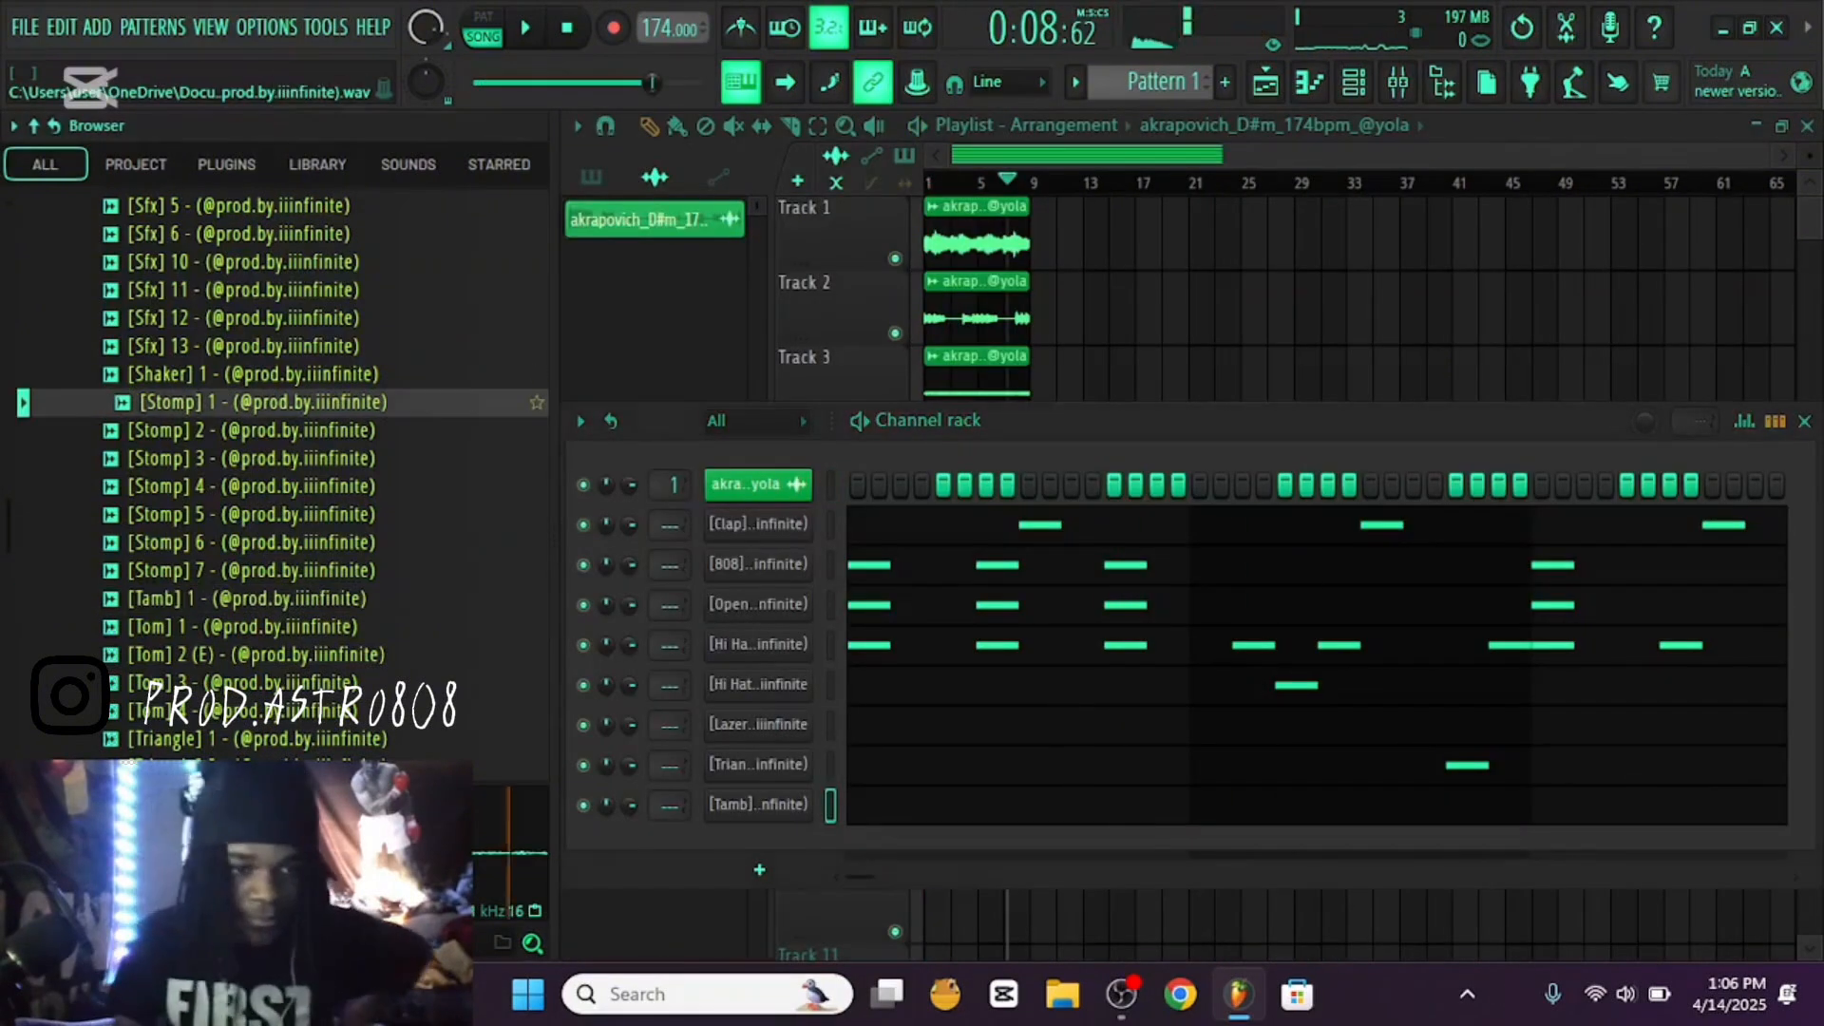
click(252, 459)
click(252, 515)
click(251, 543)
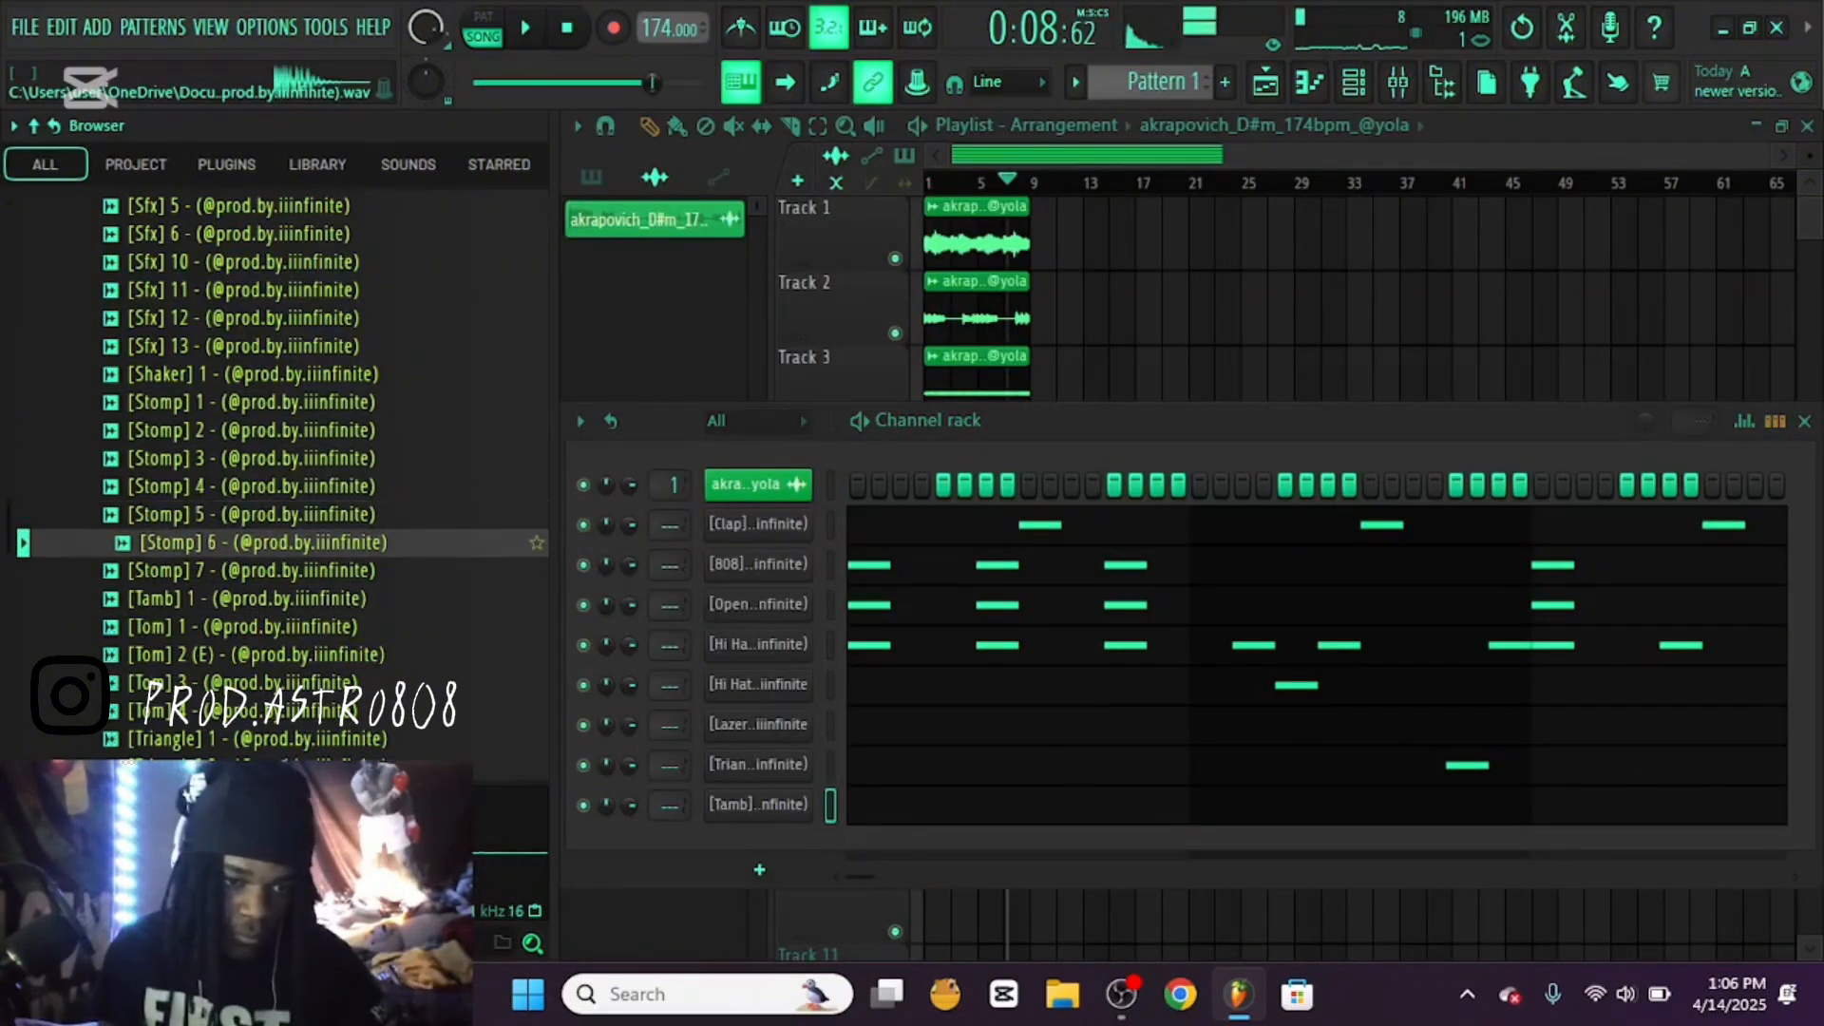
click(252, 516)
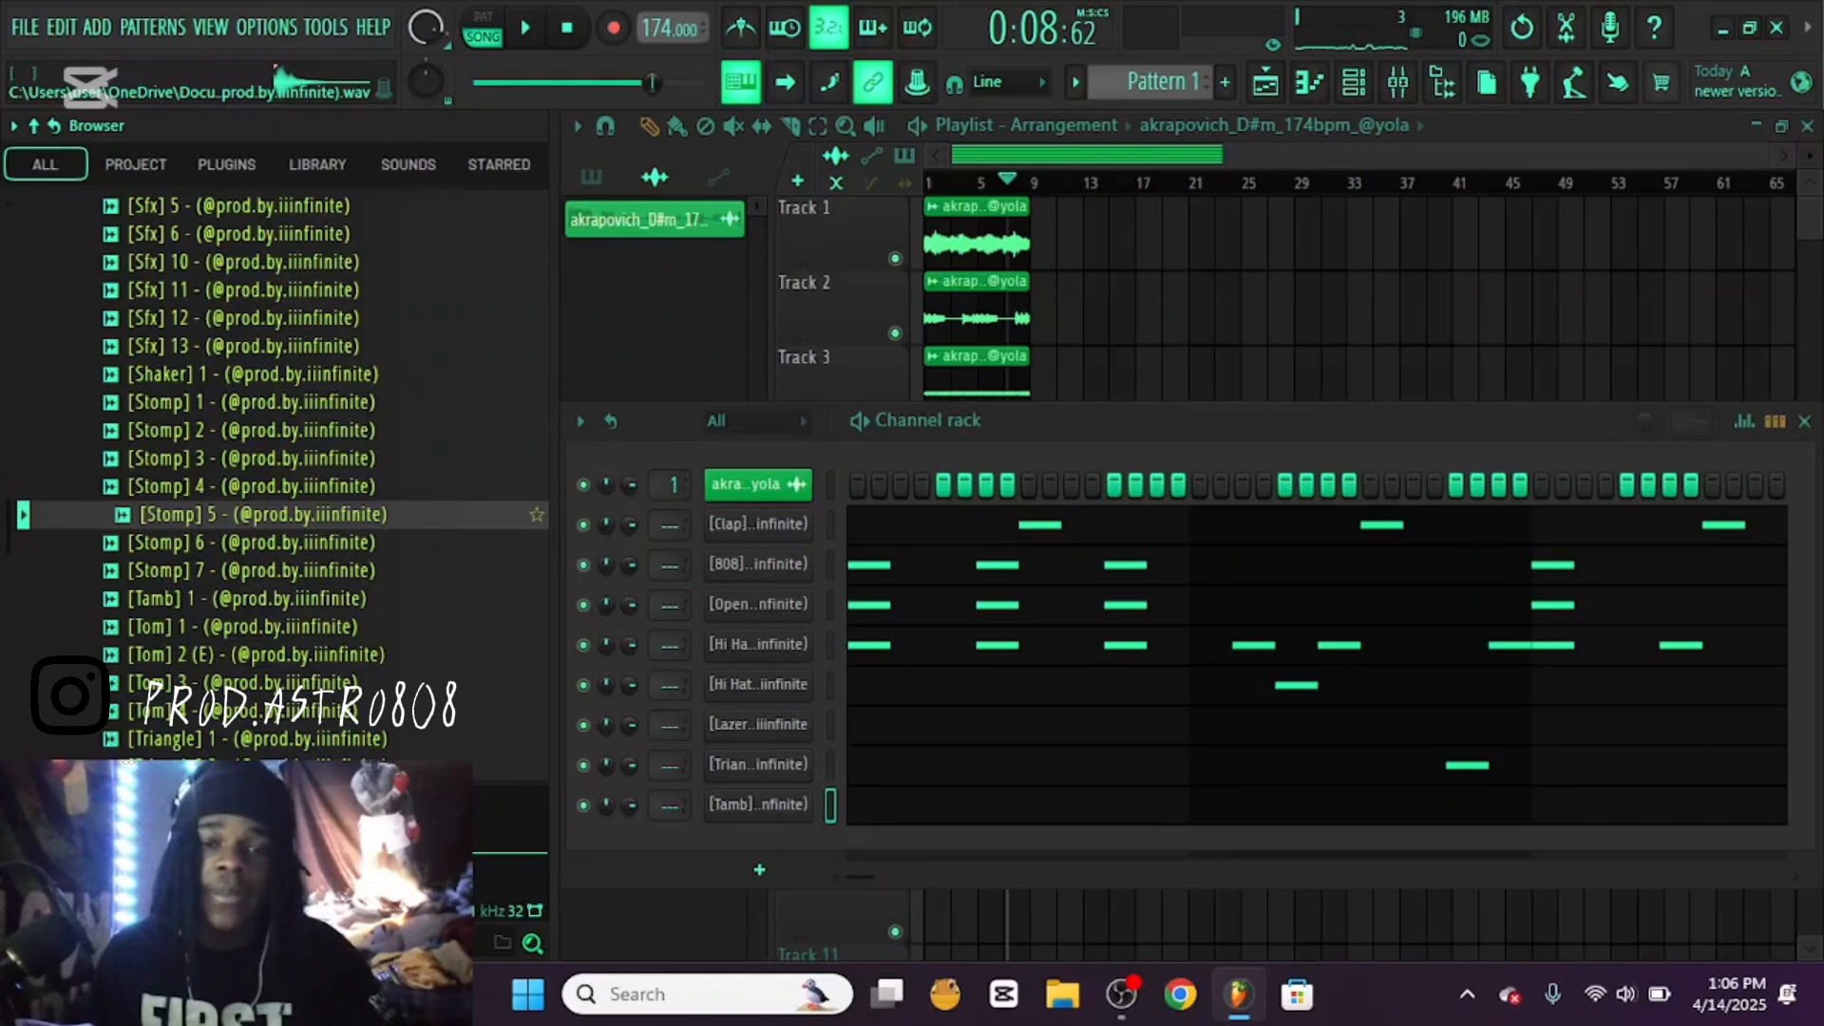
Load the Stomp 5 sample as a new channel and set it to cut itself
drag(252, 515, 672, 910)
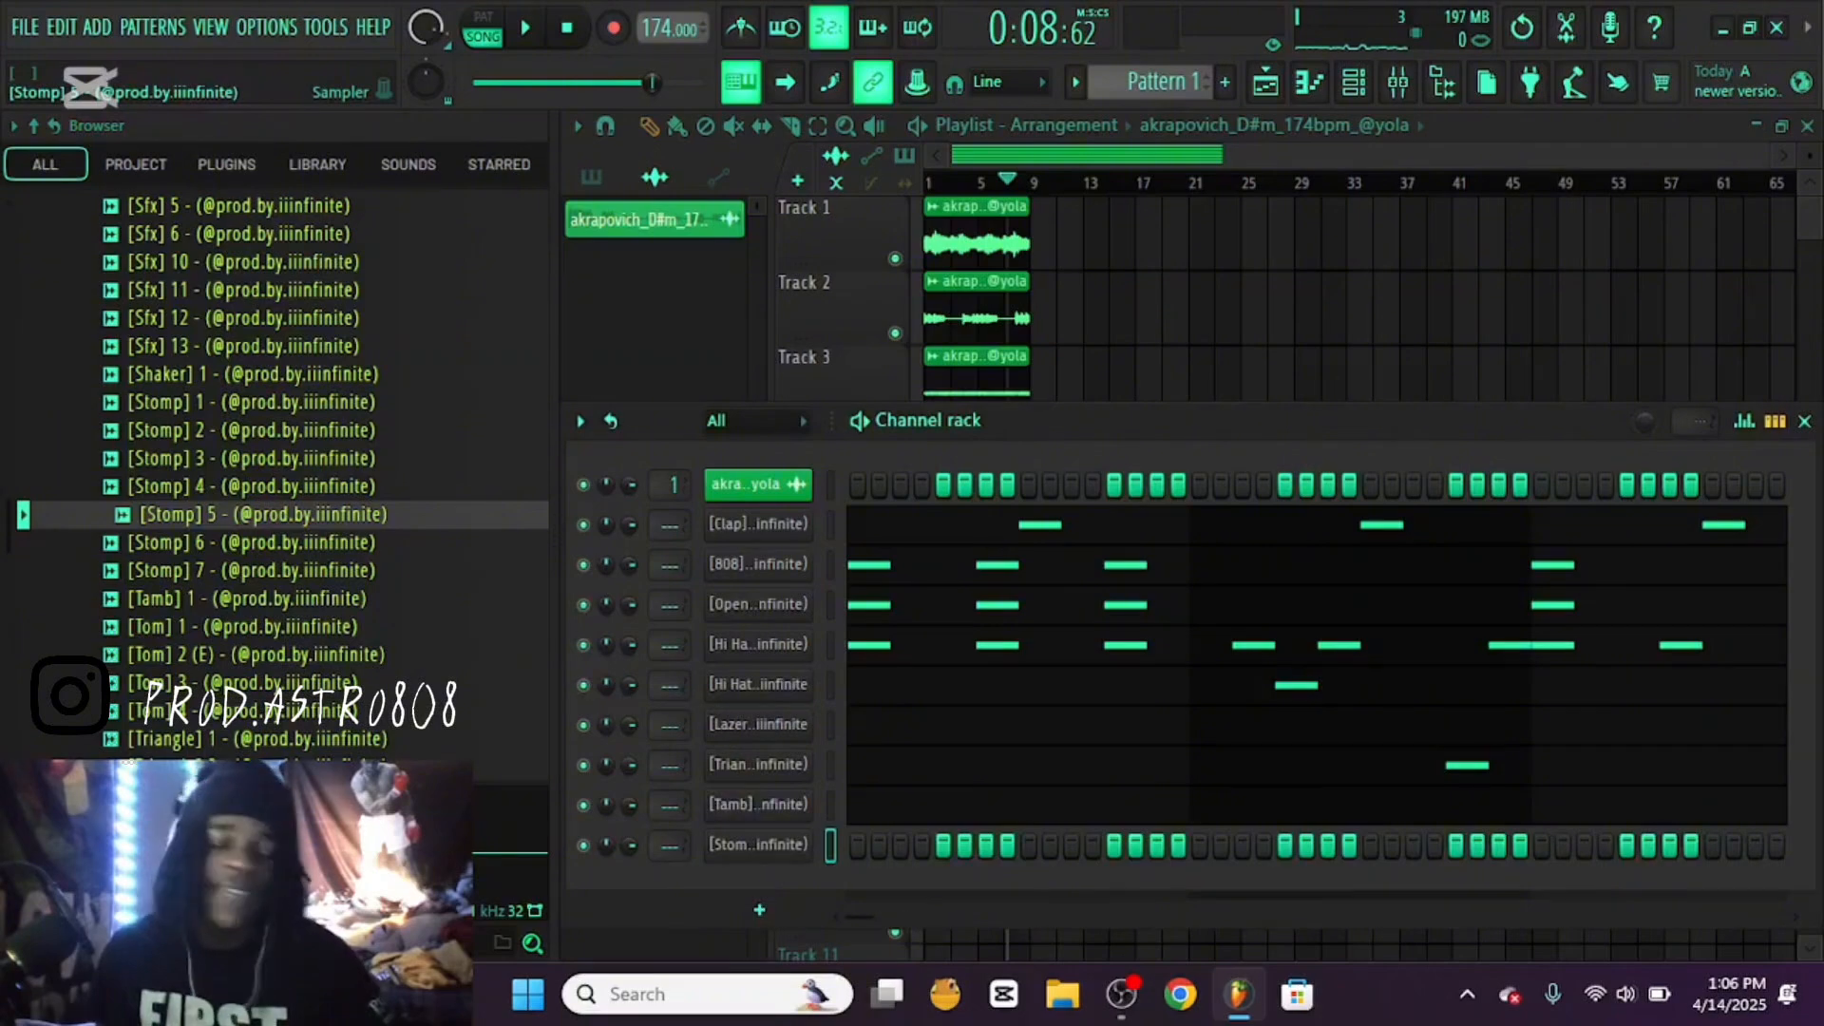
right_click(758, 844)
click(865, 755)
Place C5 notes on steps 1 and 7 of bar 2 in Stomp 5's piano roll at reduced velocity
right_click(758, 845)
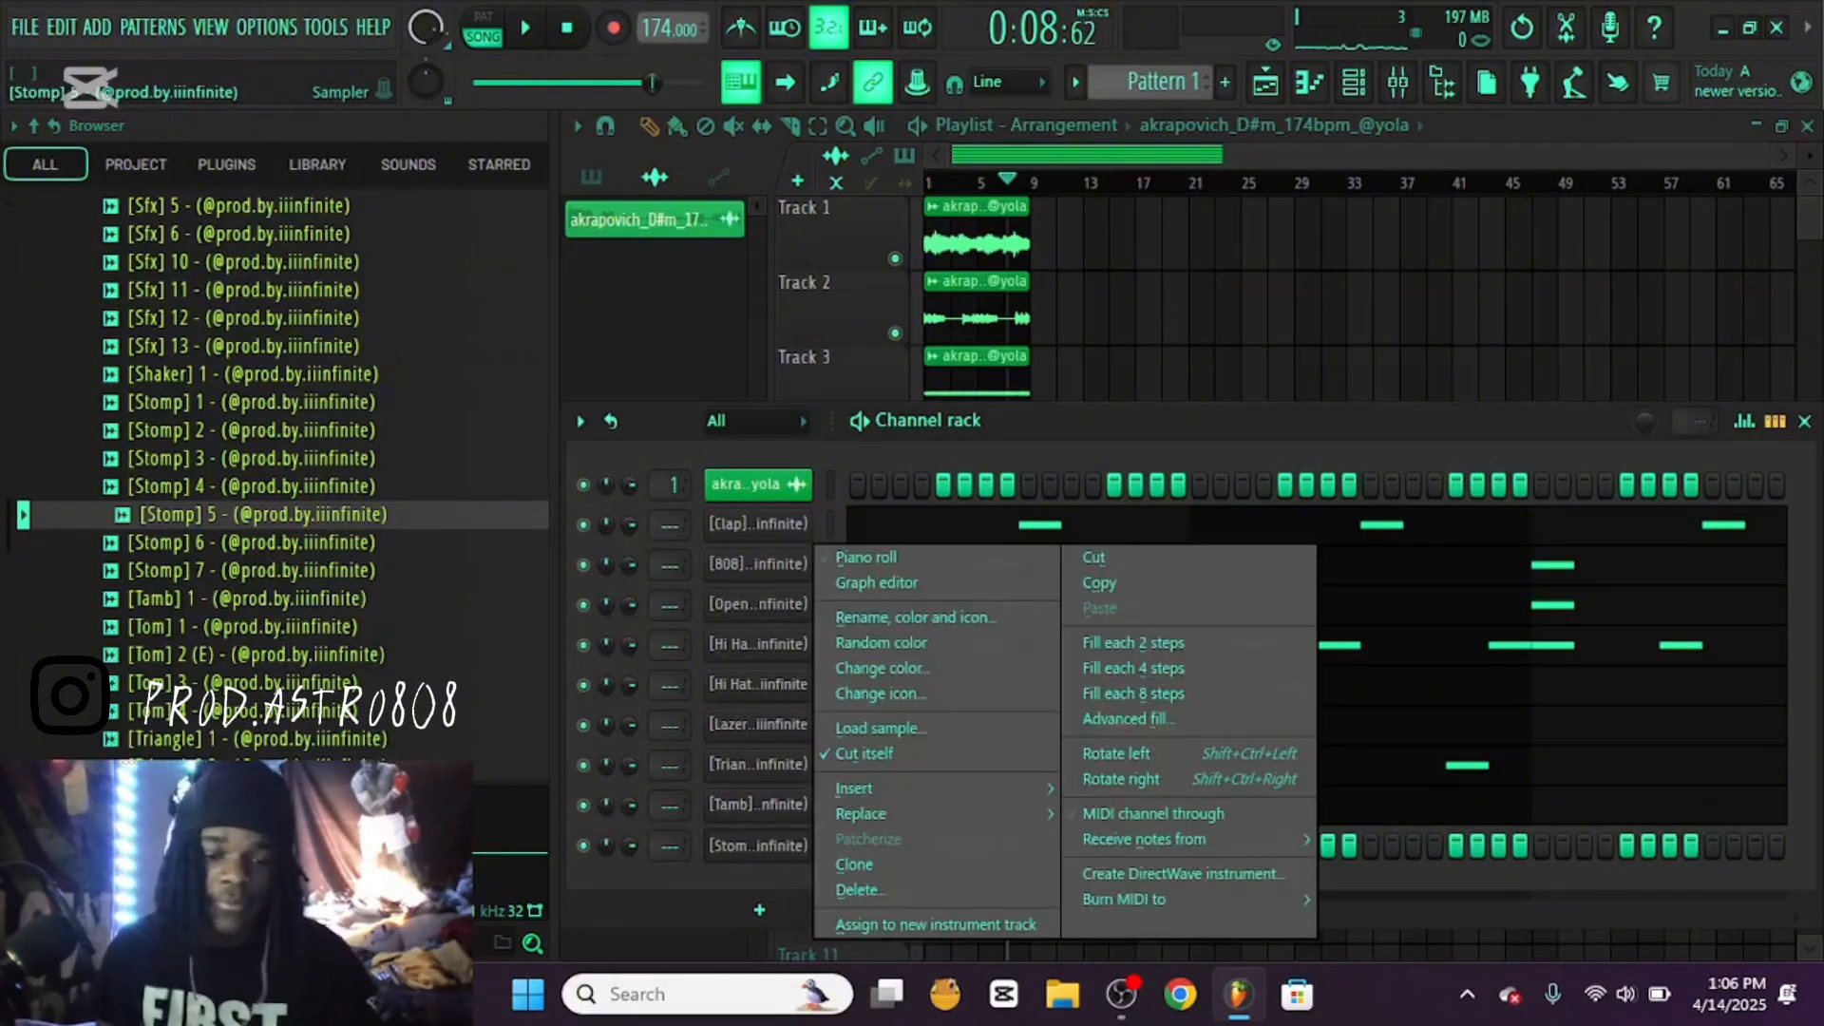
click(846, 557)
key(space)
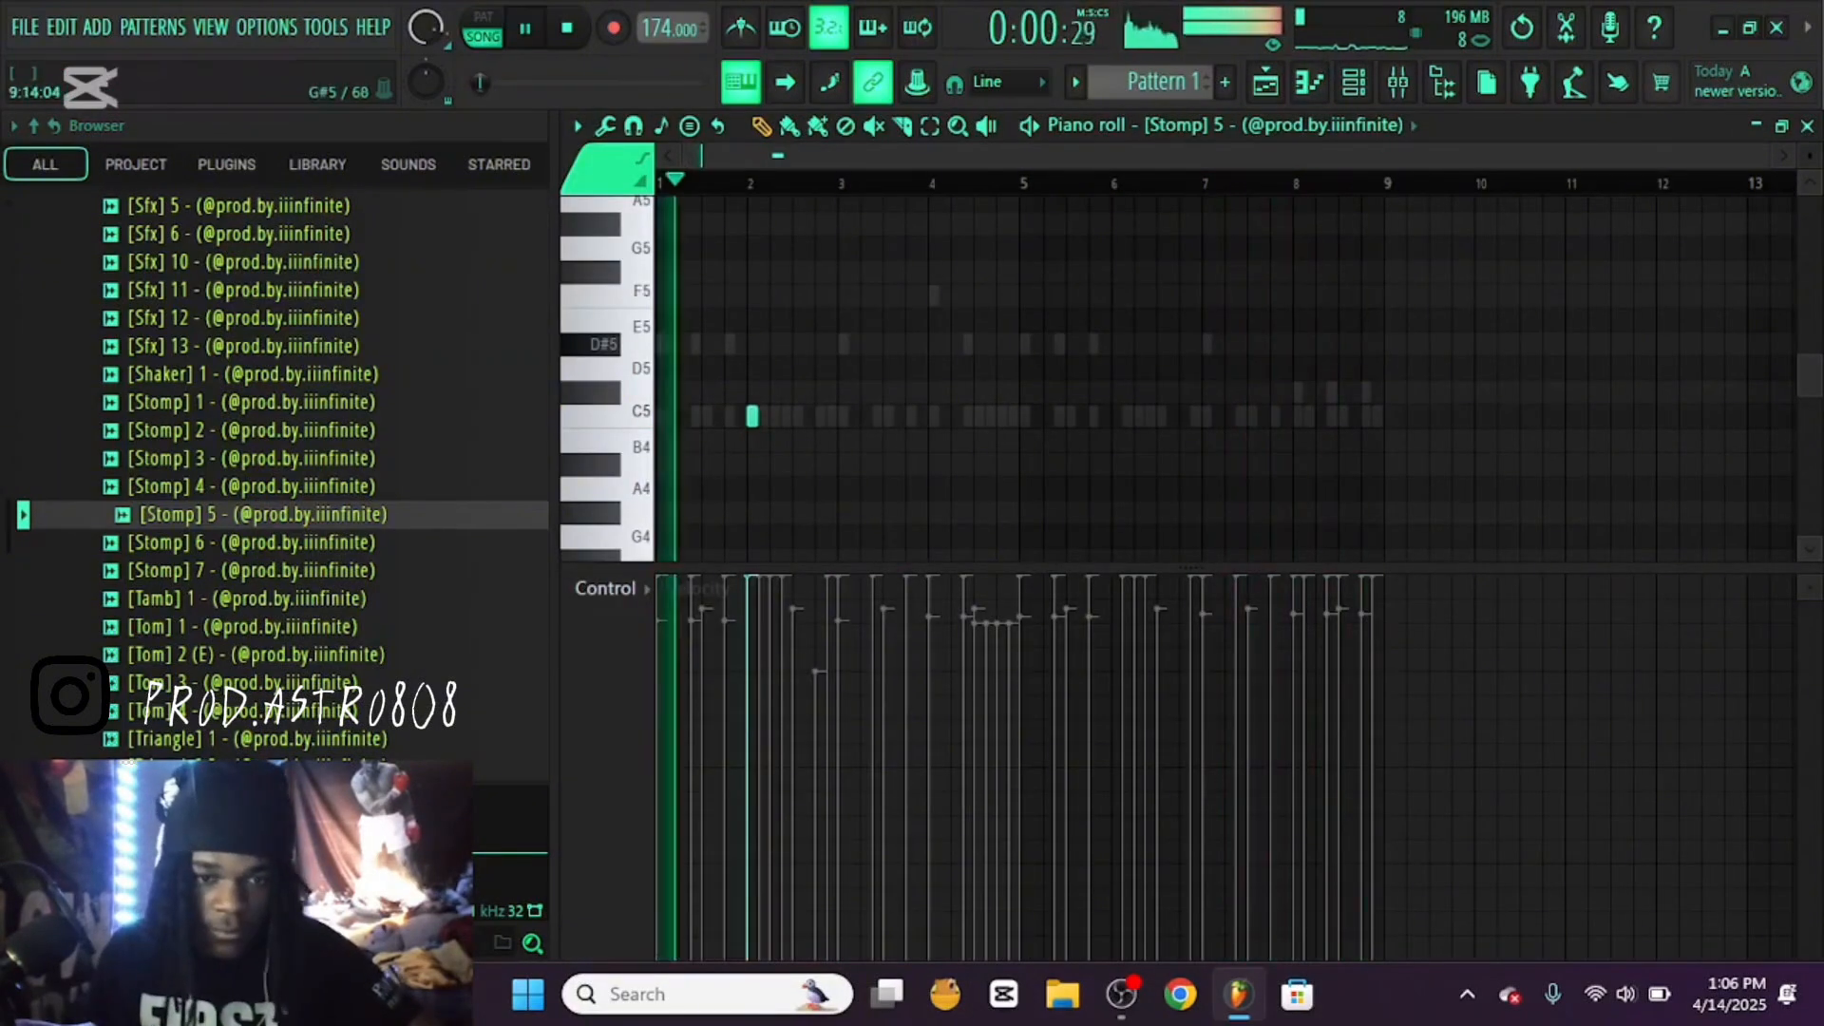
scroll(760, 416, up, 4)
drag(940, 578, 941, 671)
click(1057, 415)
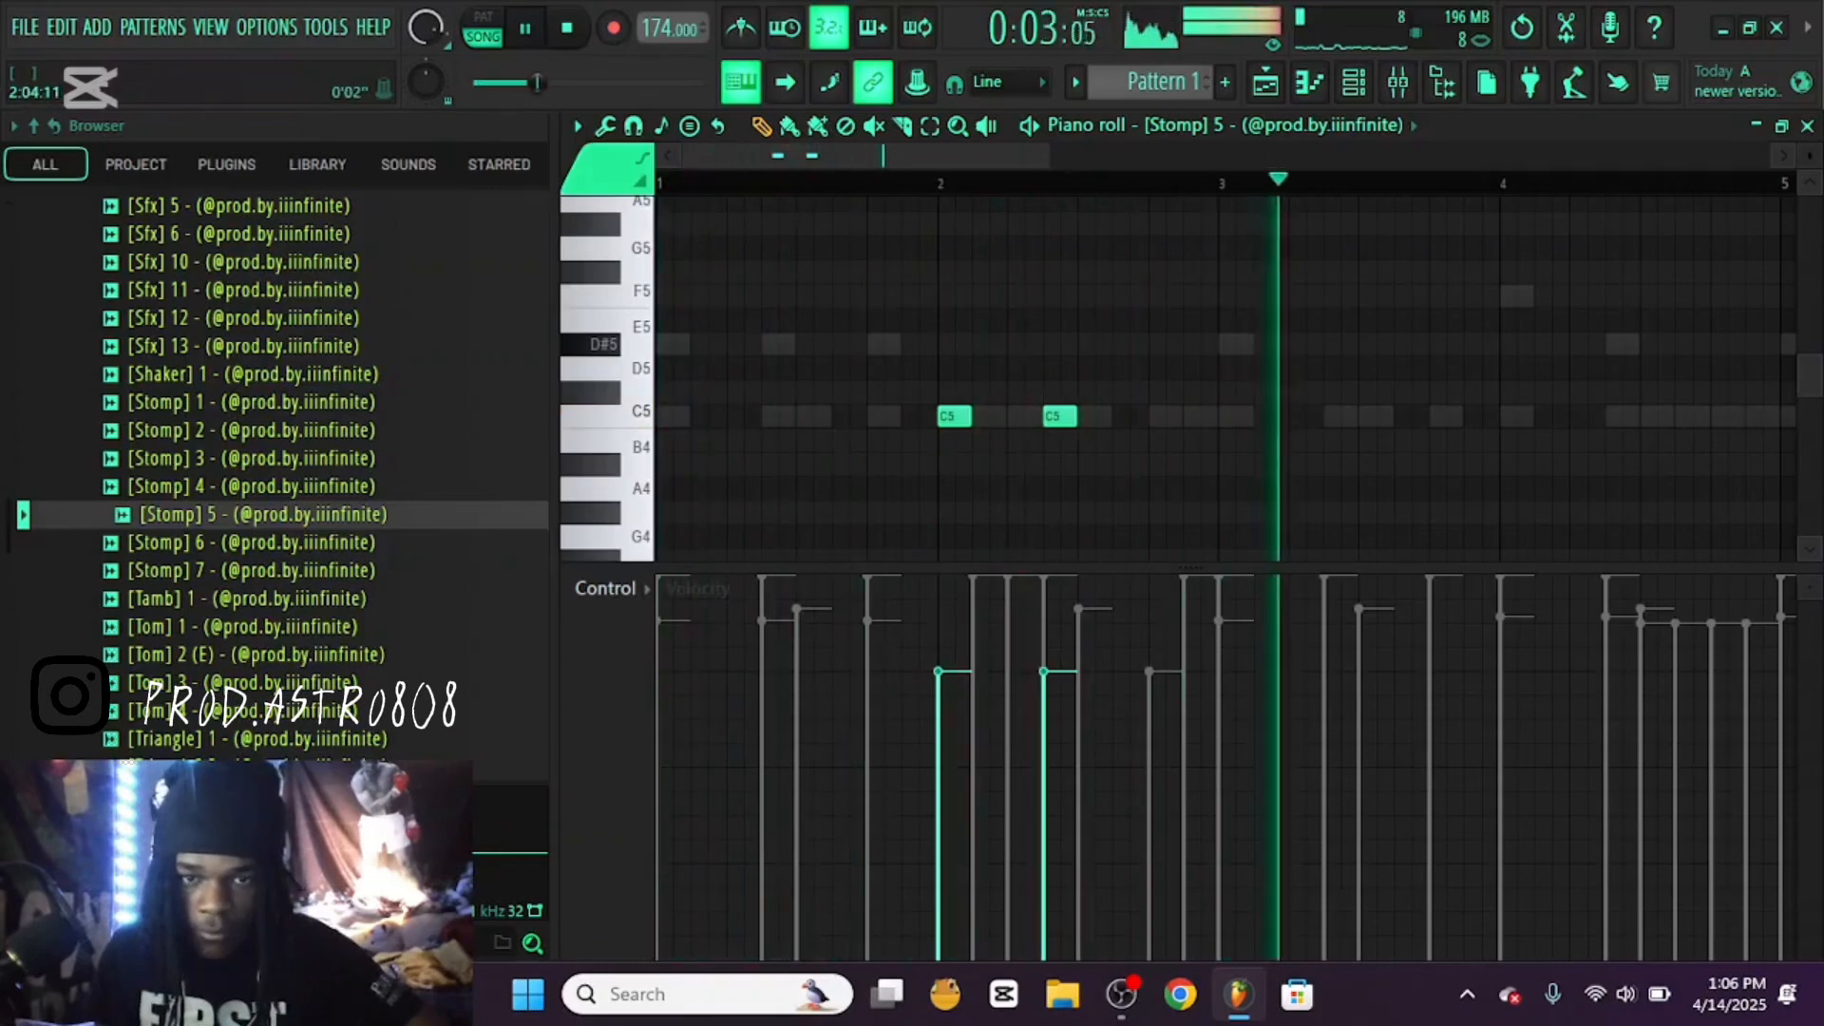
Add C5 Stomp 5 notes on steps 1 and 13 of bar 7 during playback
scroll(1057, 415, down, 3)
drag(663, 182, 1217, 183)
key(ctrl+b)
ctrl+click(1466, 417)
key(space)
key(space)
drag(1363, 417, 1608, 416)
Check the note placement in the 808 Anomaly channel's piano roll and reopen Stomp 5's piano roll
click(1273, 126)
click(1273, 499)
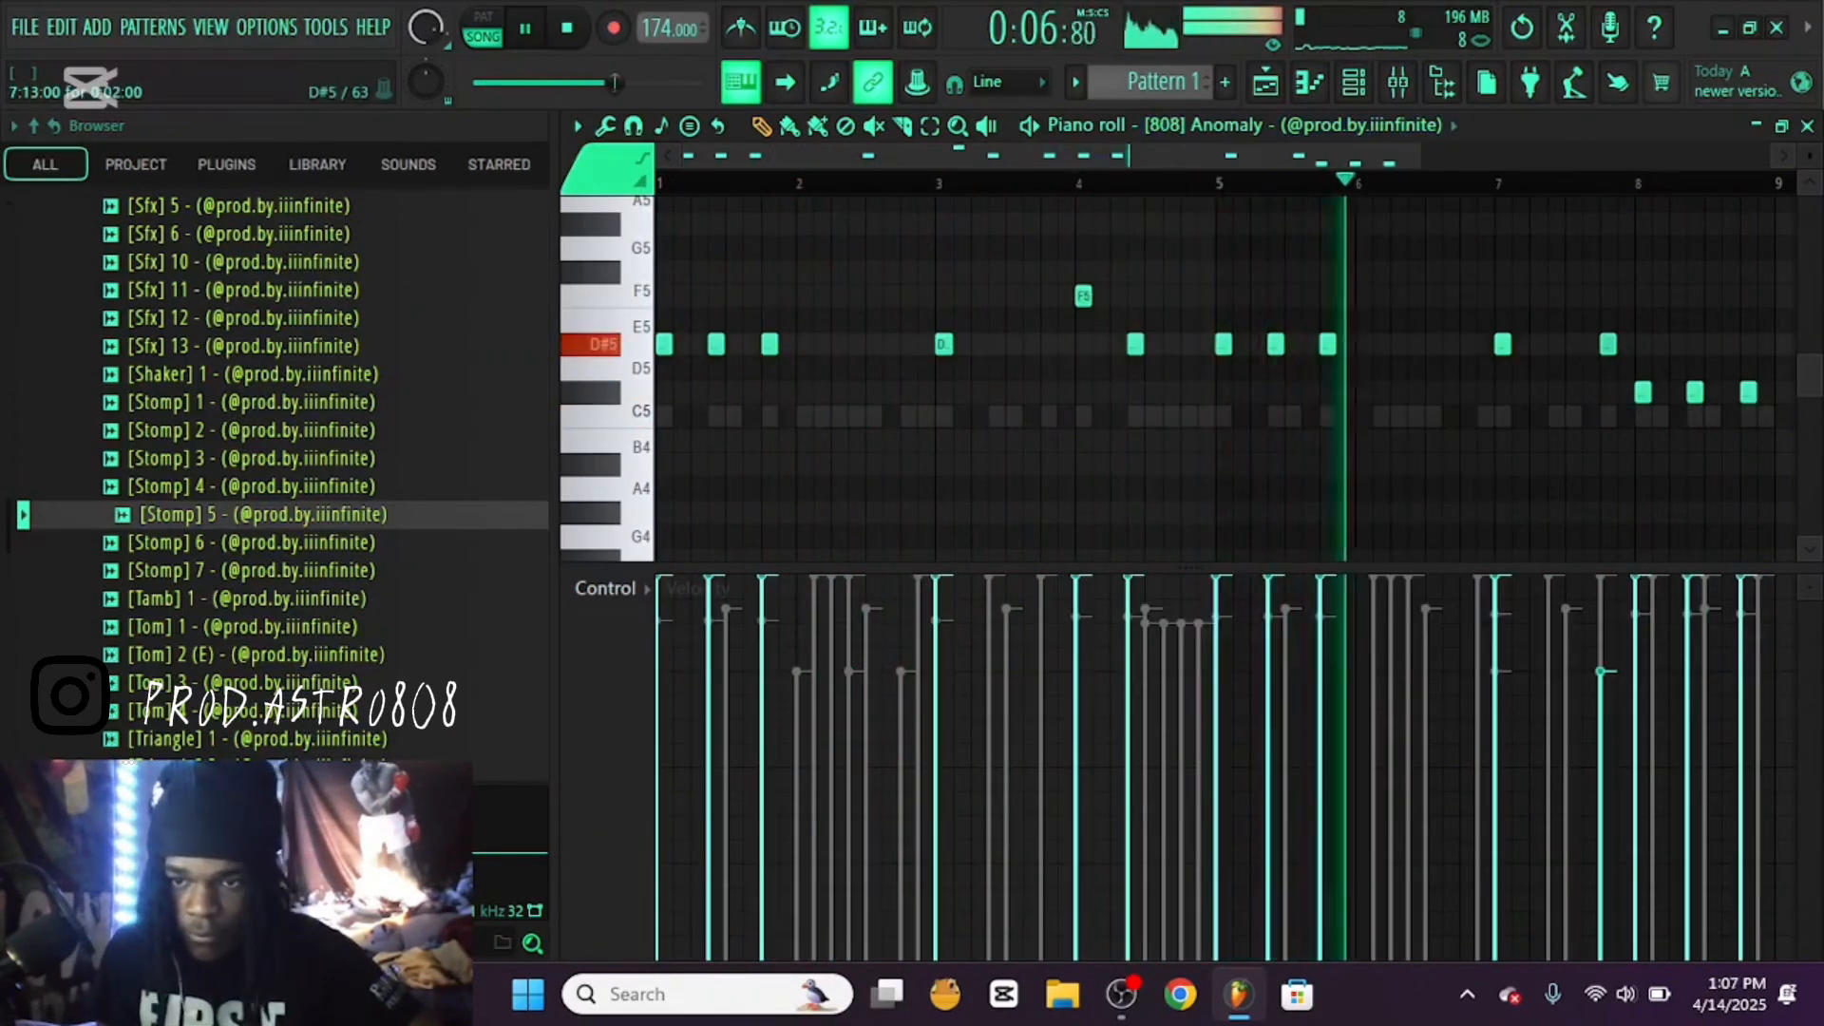
click(1273, 125)
click(1808, 125)
right_click(808, 842)
click(873, 552)
Rearrange the early Stomp 5 notes so C5 hits fall only on the first step of bars 3 and 4
key(space)
key(space)
drag(857, 416, 943, 417)
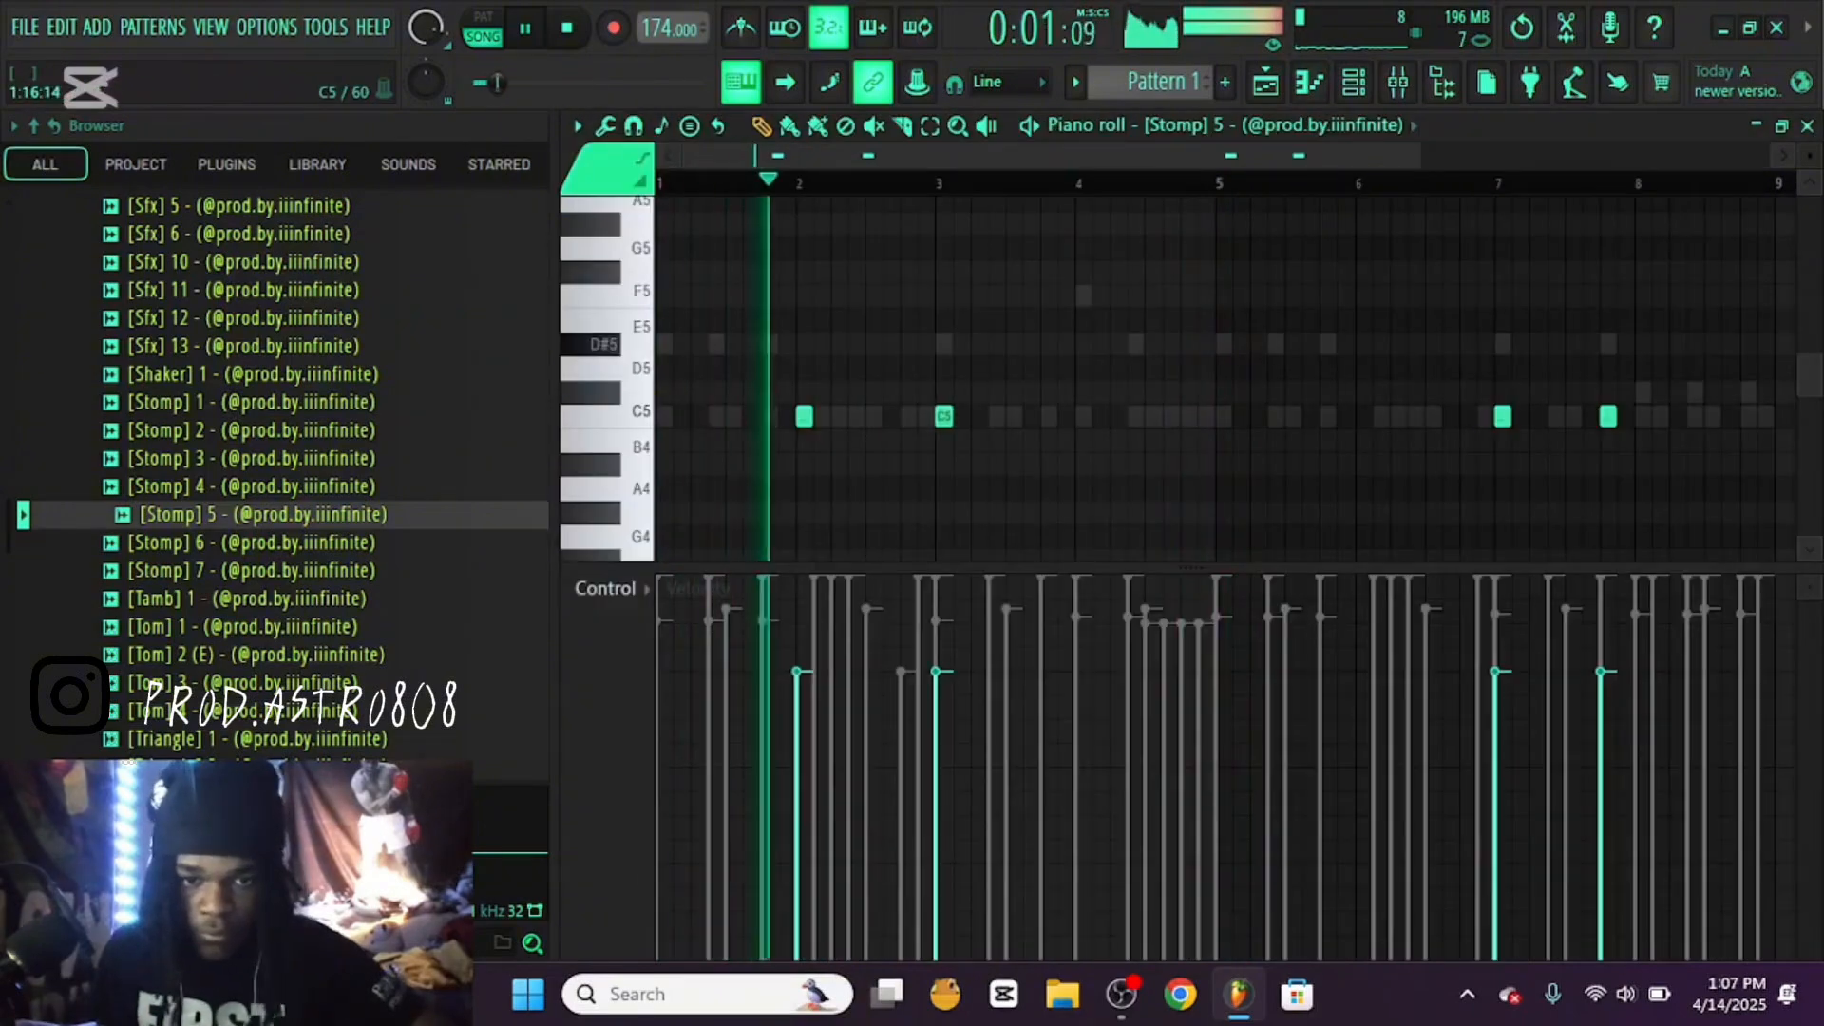
click(1083, 417)
right_click(804, 416)
key(space)
key(space)
Raise the velocity of the four Stomp 5 notes to 88% and add a C5 note on step 7 of bar 4
key(space)
key(space)
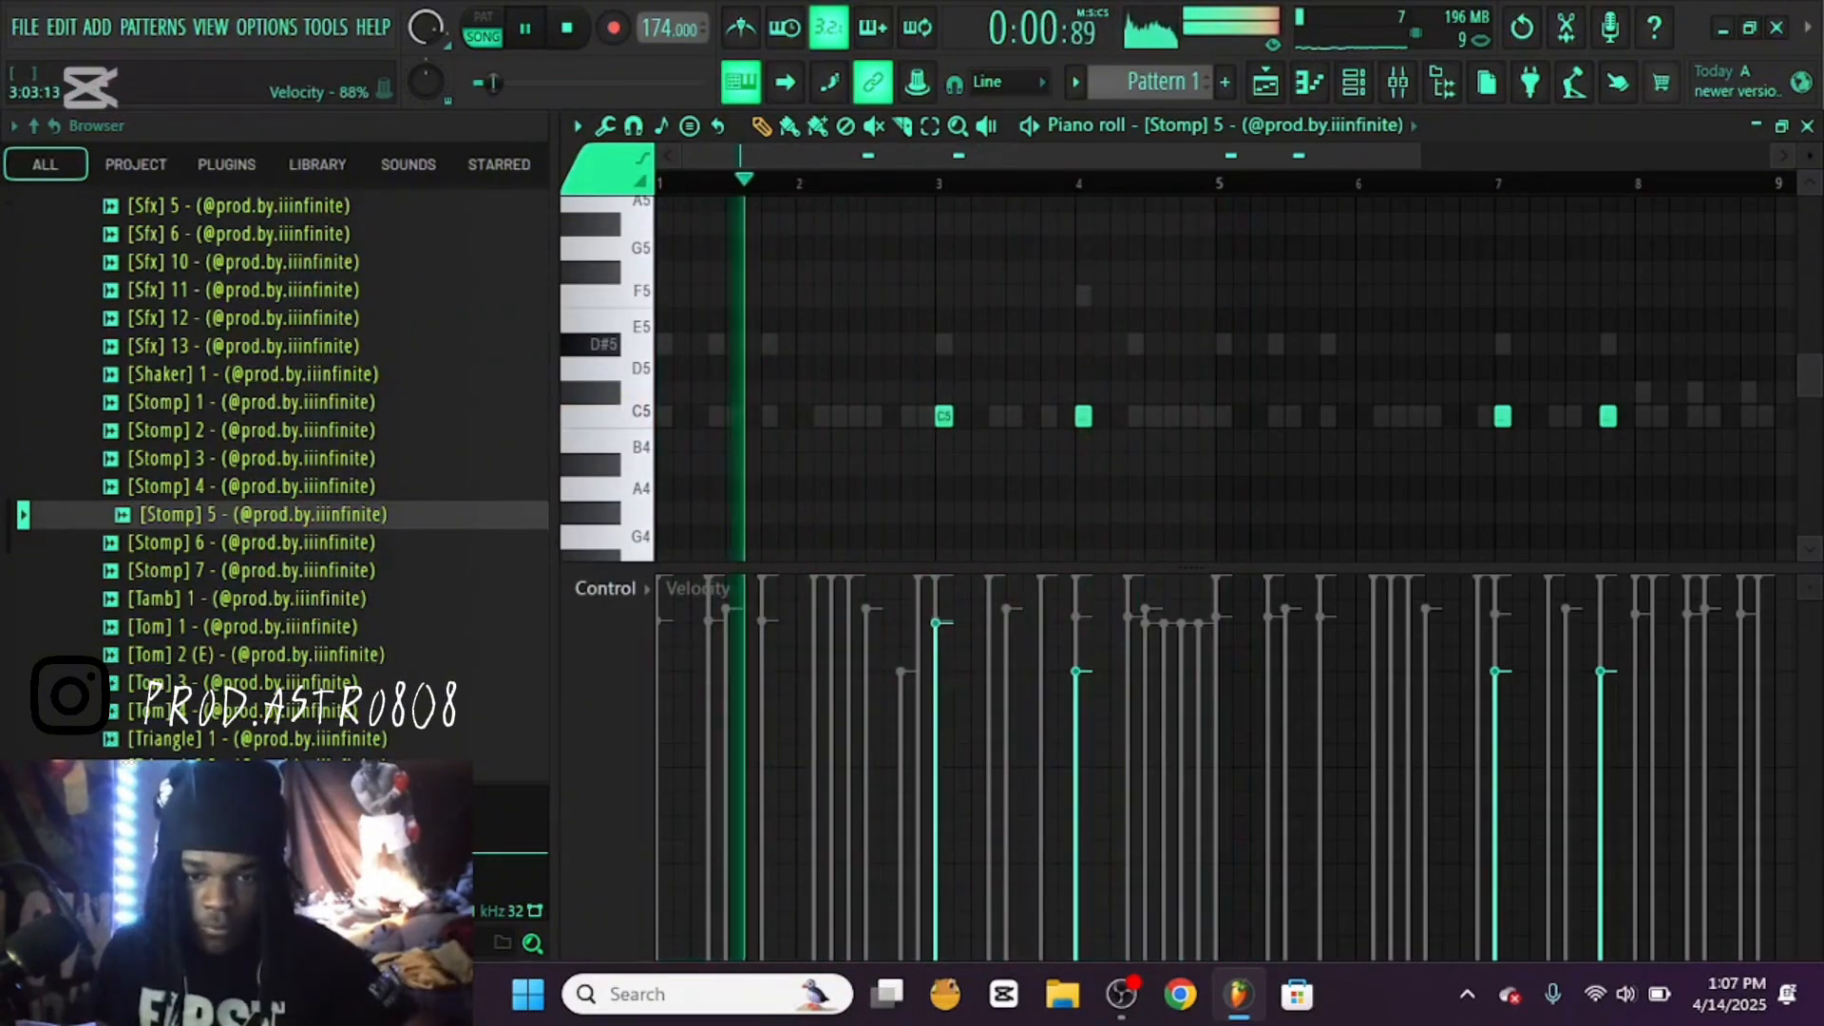
click(936, 623)
click(1076, 623)
drag(1495, 624, 1601, 623)
key(space)
key(space)
click(1137, 416)
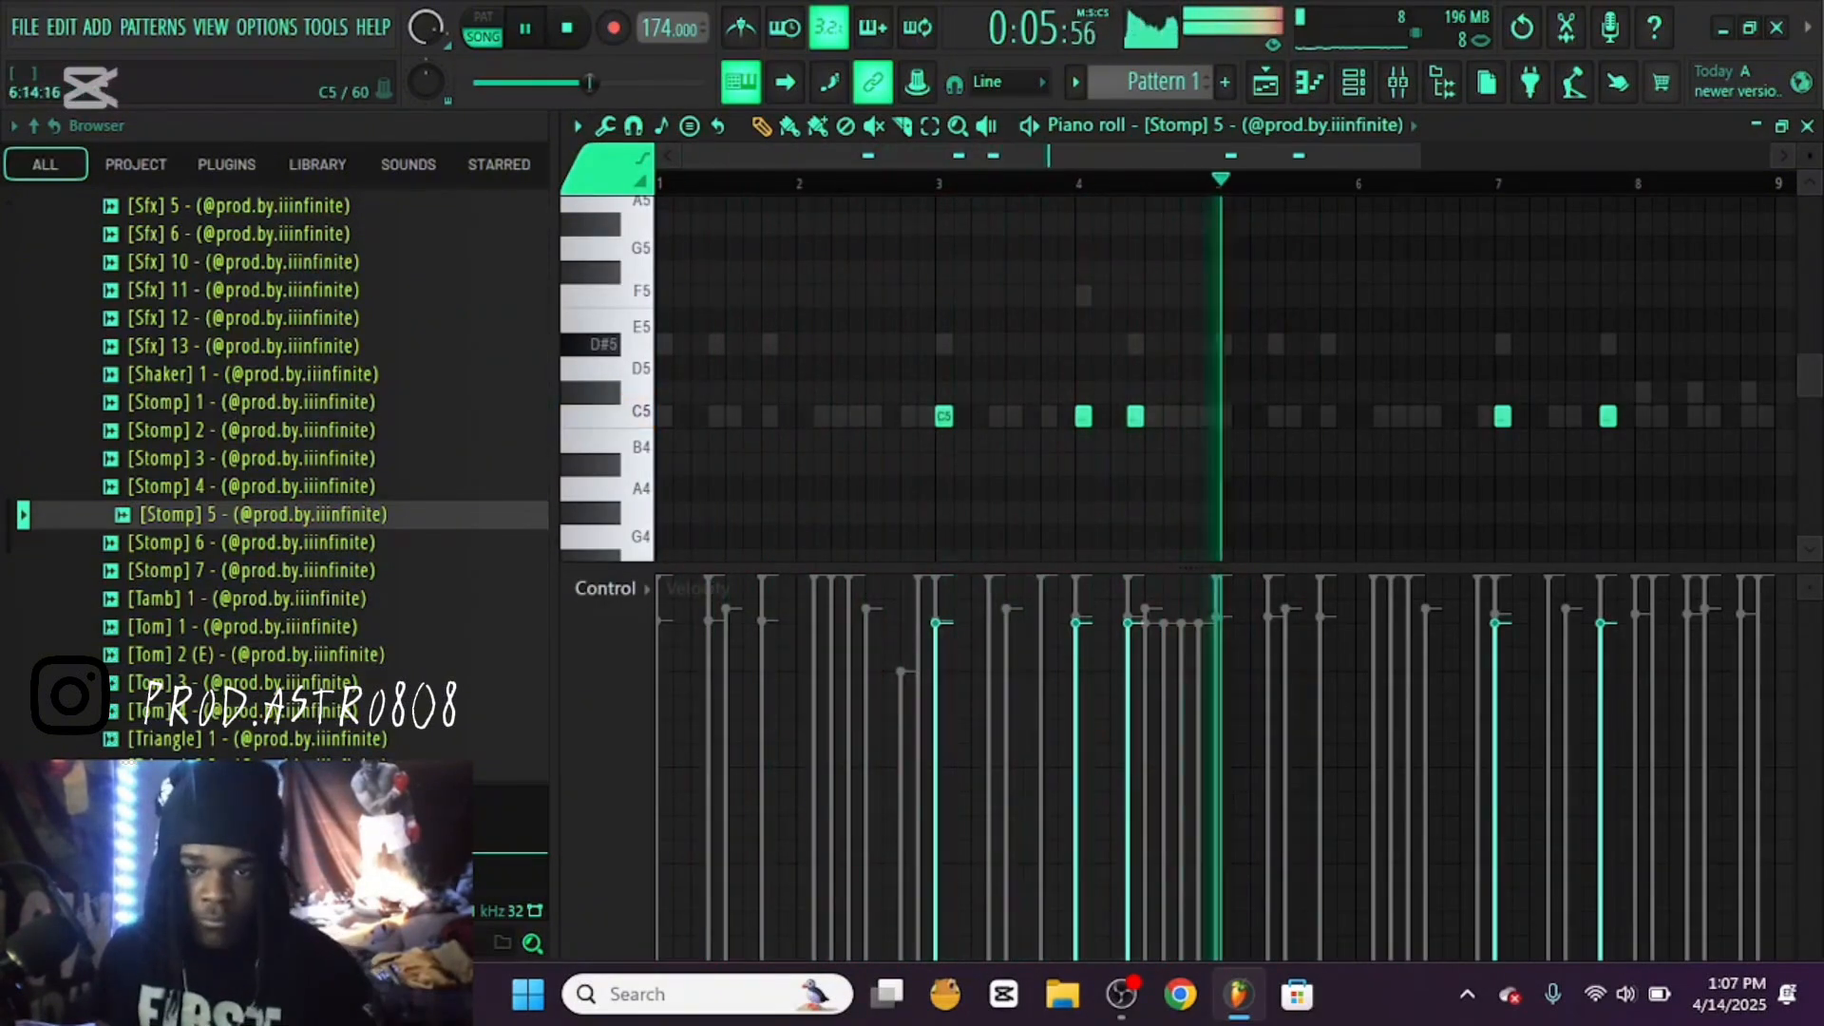
Route the nine drum channels to their own mixer tracks 2 to 10 and lower the Insert 1 level
scroll(1710, 391, down, 1)
click(1807, 125)
click(1807, 420)
key(F9)
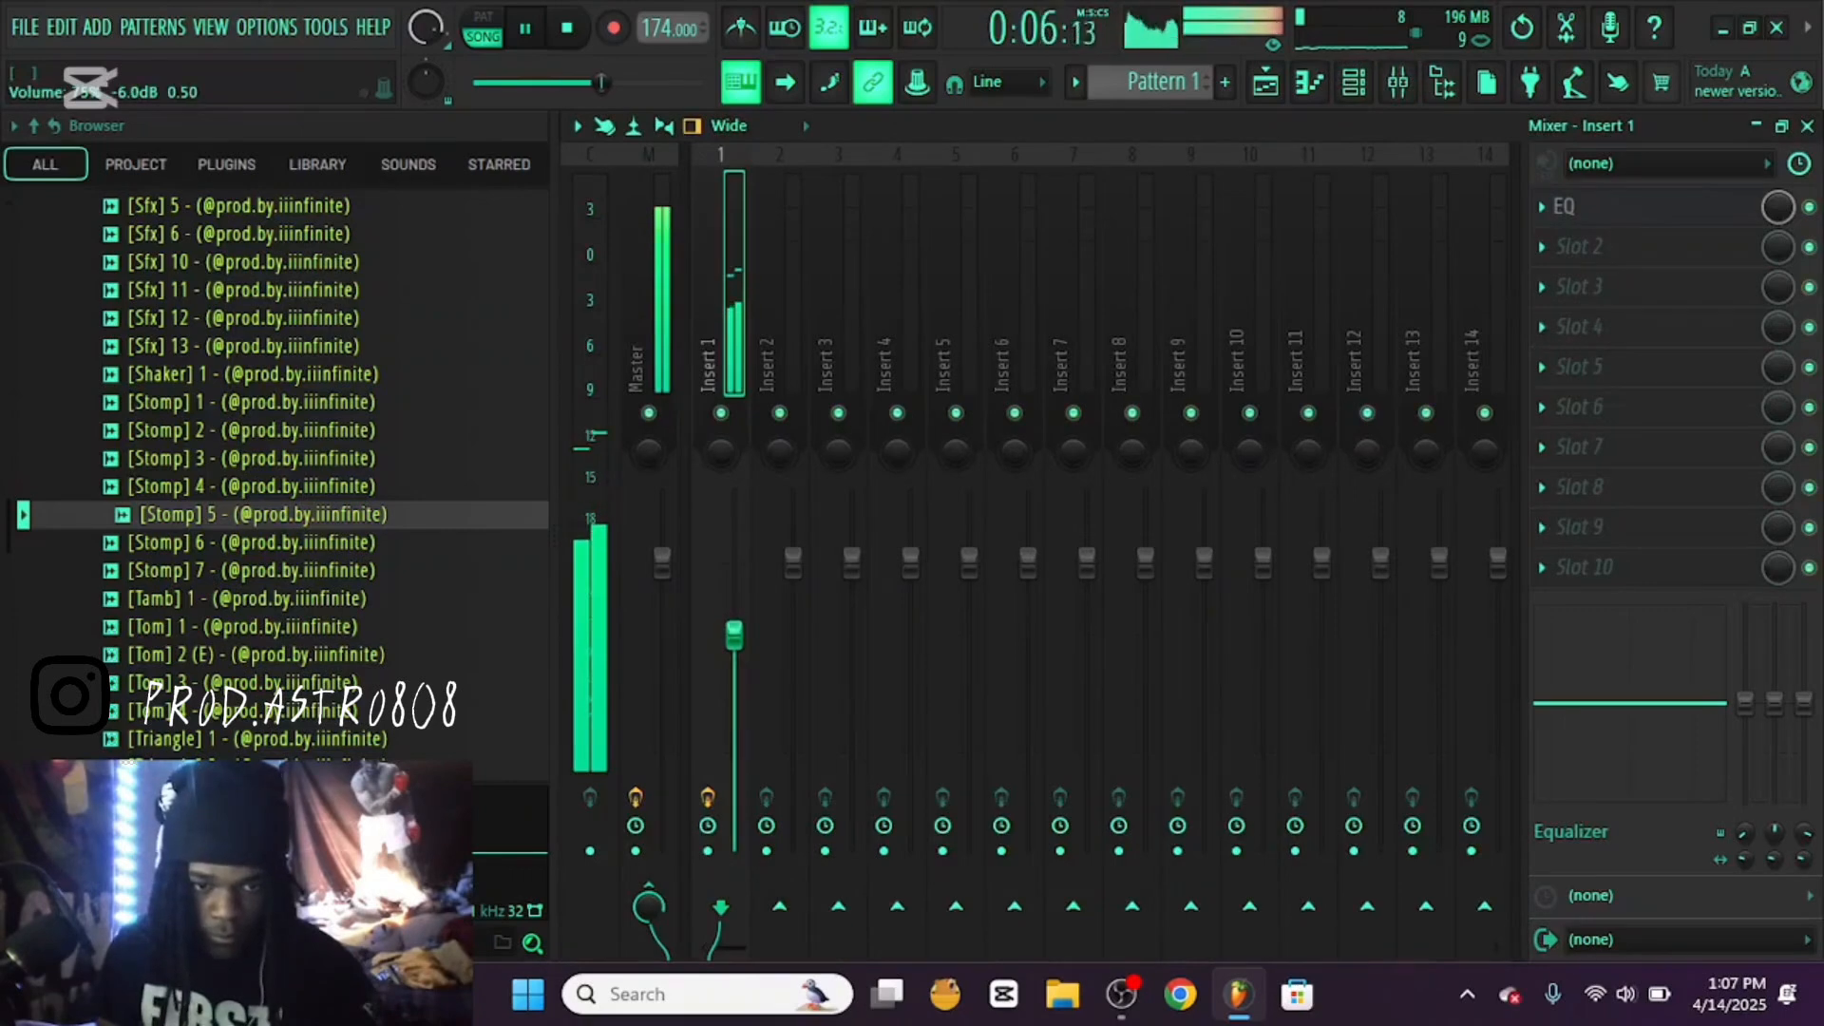
key(F9)
key(F6)
drag(794, 420, 1184, 386)
drag(733, 530, 733, 520)
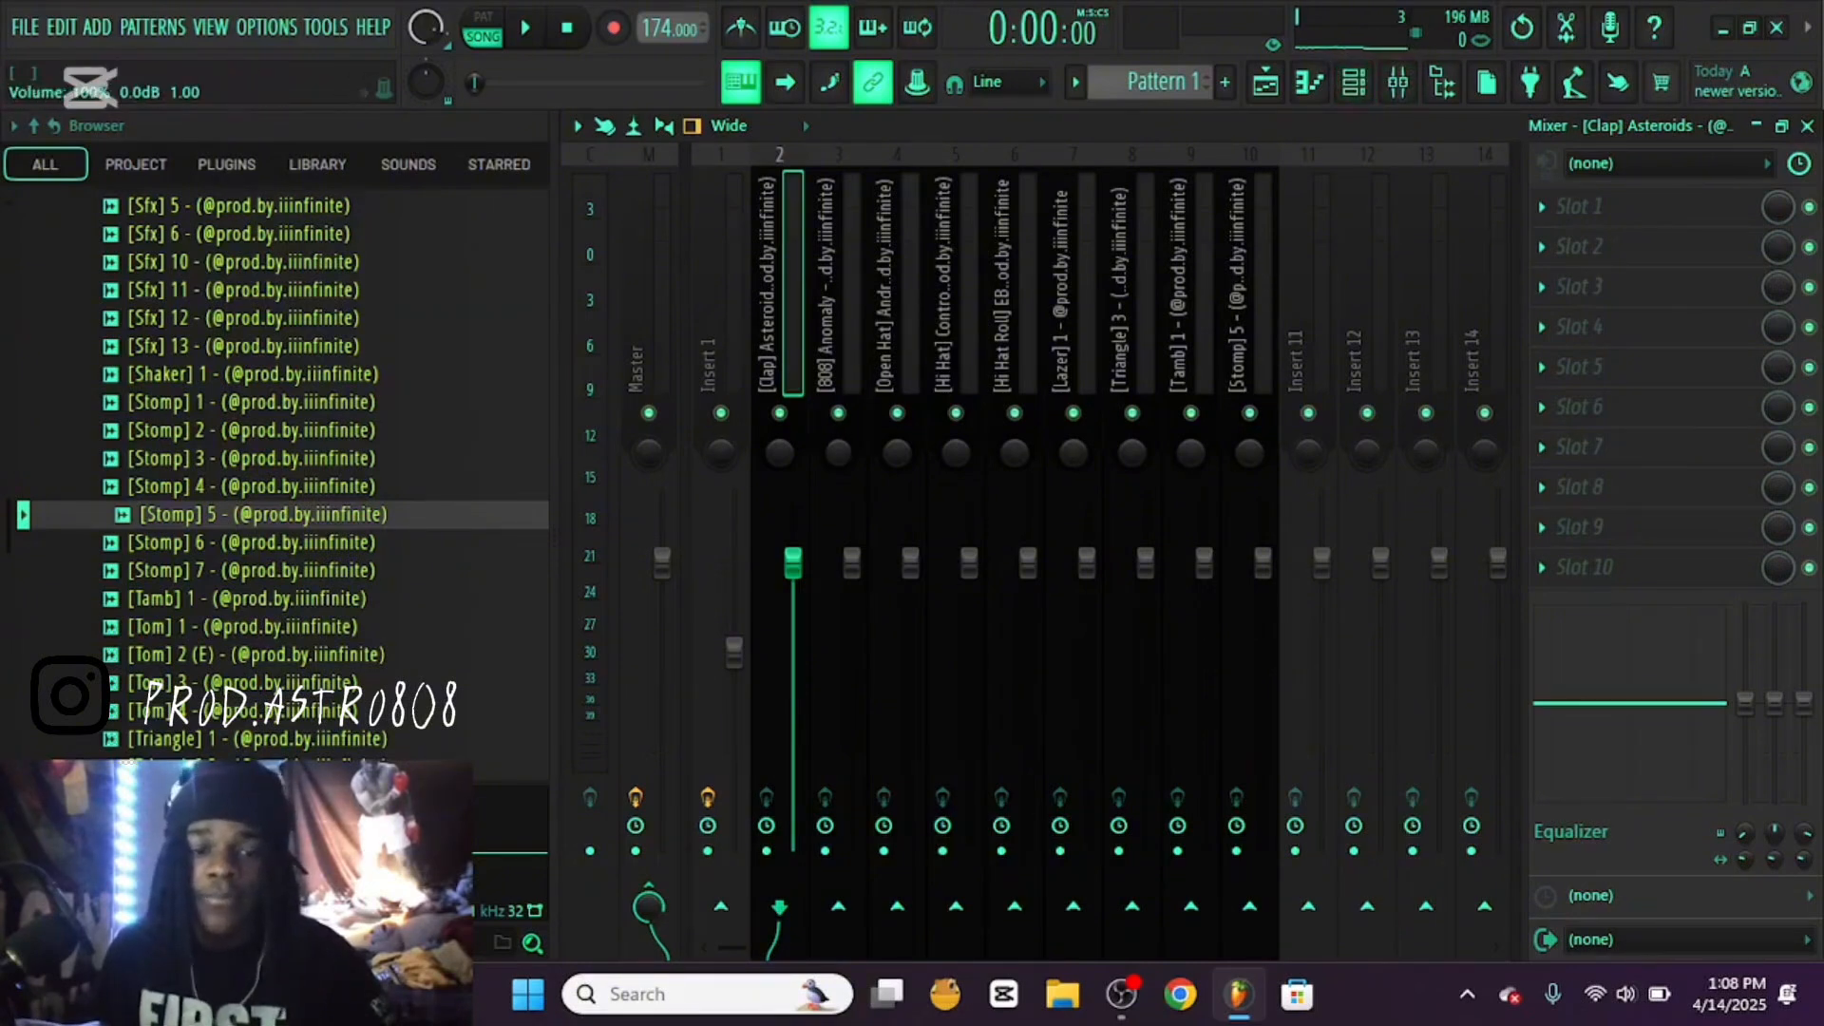
During playback, lower the mixer levels of the clap, hi hat roll, lazer and triangle, and set Stomp 5 to -2.4 dB
key(space)
drag(794, 563, 794, 568)
drag(1028, 562, 1146, 581)
drag(1263, 563, 1263, 592)
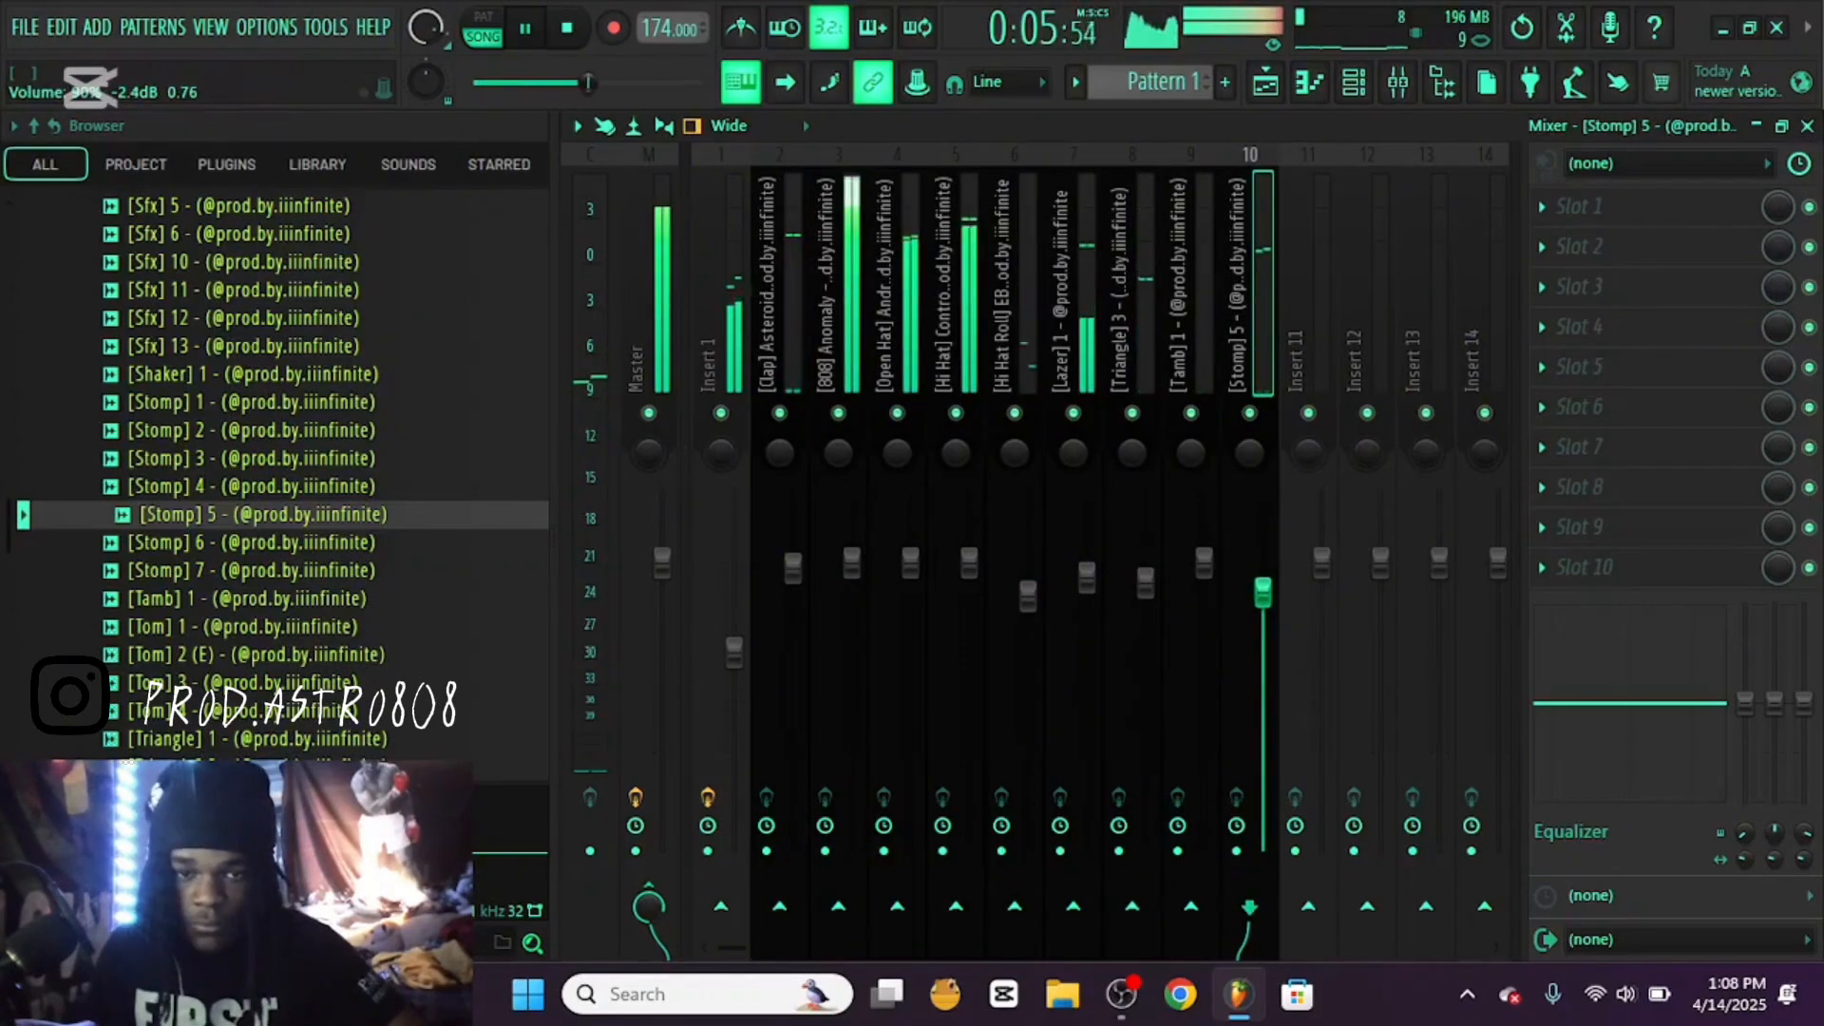
drag(643, 83, 617, 83)
click(838, 304)
click(1808, 125)
key(F9)
key(F9)
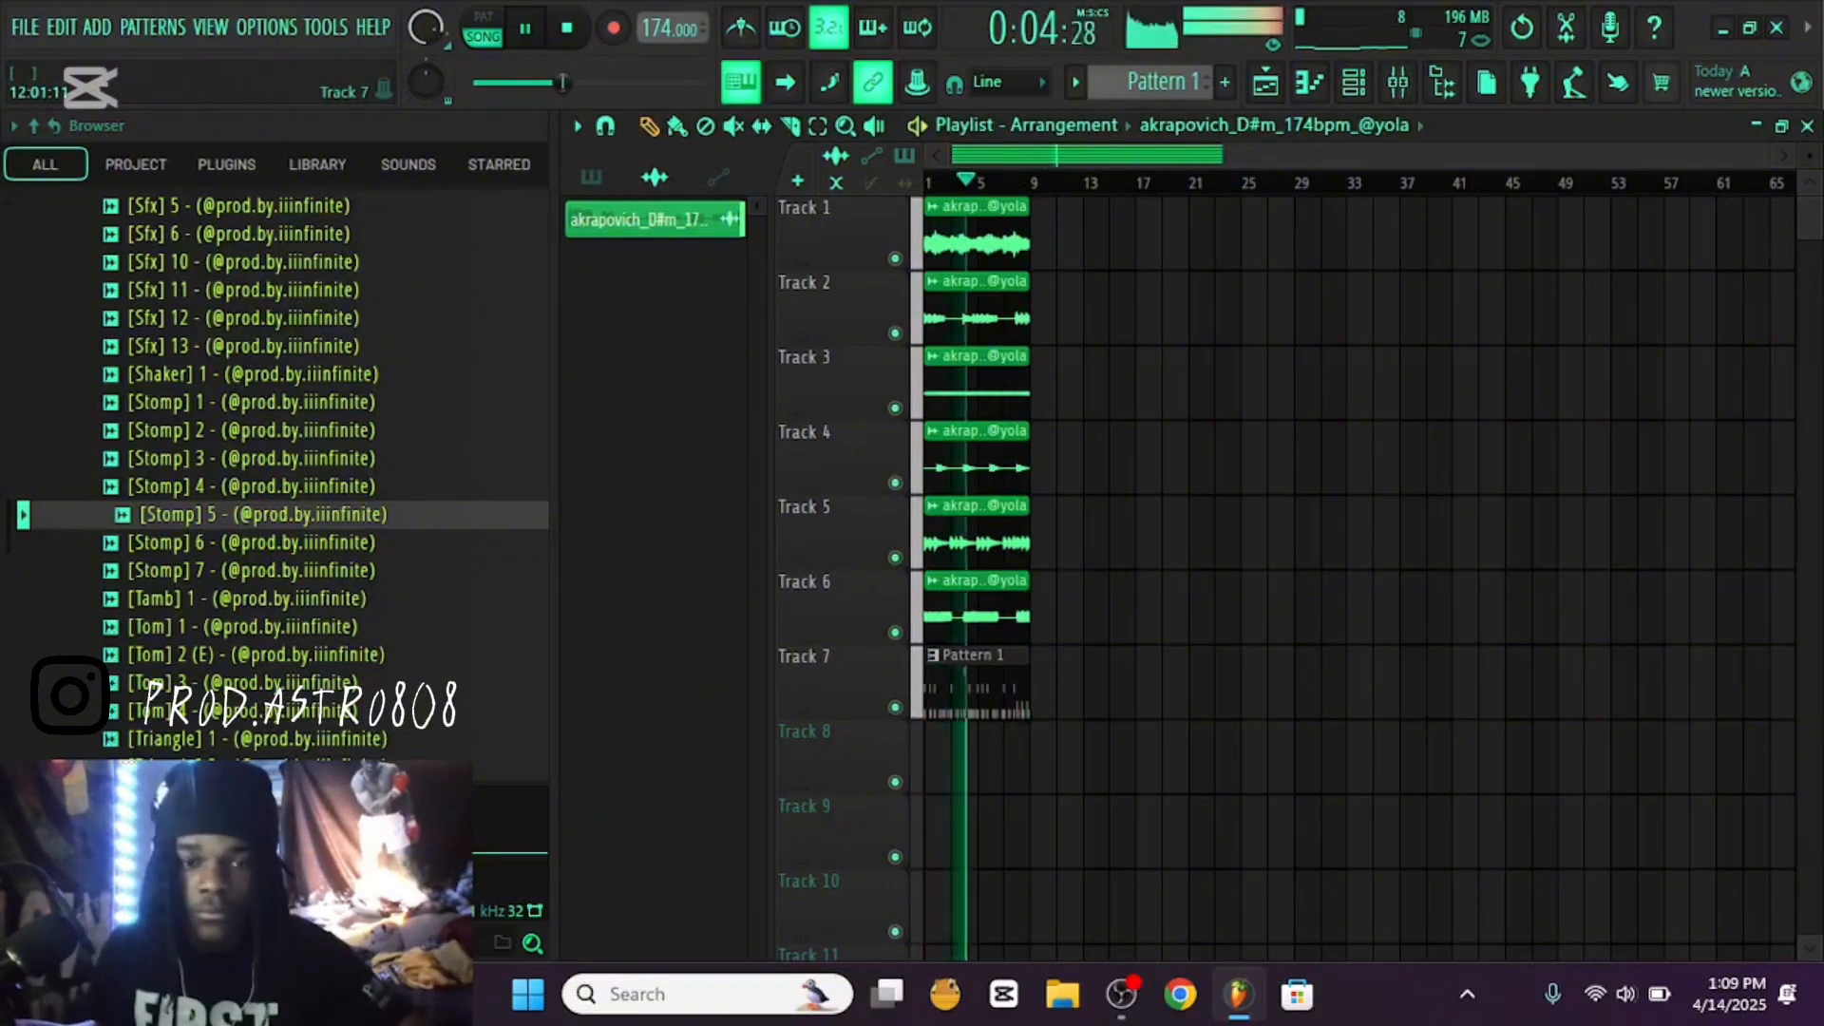
Remove Pattern 1 from the start of Track 7 and duplicate the loop clips three times to fill bars 1 to 32
key(space)
right_click(978, 684)
click(591, 178)
drag(656, 220, 1181, 703)
key(space)
drag(973, 613, 937, 228)
key(ctrl+b)
key(ctrl+b)
key(ctrl+b)
Place Pattern 1 on Track 7 at bars 17 and 25 and delete the Track 6 loop clips at bars 1 and 17
click(1188, 689)
drag(1263, 689, 1248, 689)
right_click(1188, 613)
Make the Pattern 1 clip at bar 25 on Track 7 a unique pattern
key(space)
click(1249, 656)
click(1321, 732)
Delete all Lazer 1 notes from Pattern 1 and return to the arrangement
click(1310, 83)
click(1269, 125)
click(1289, 599)
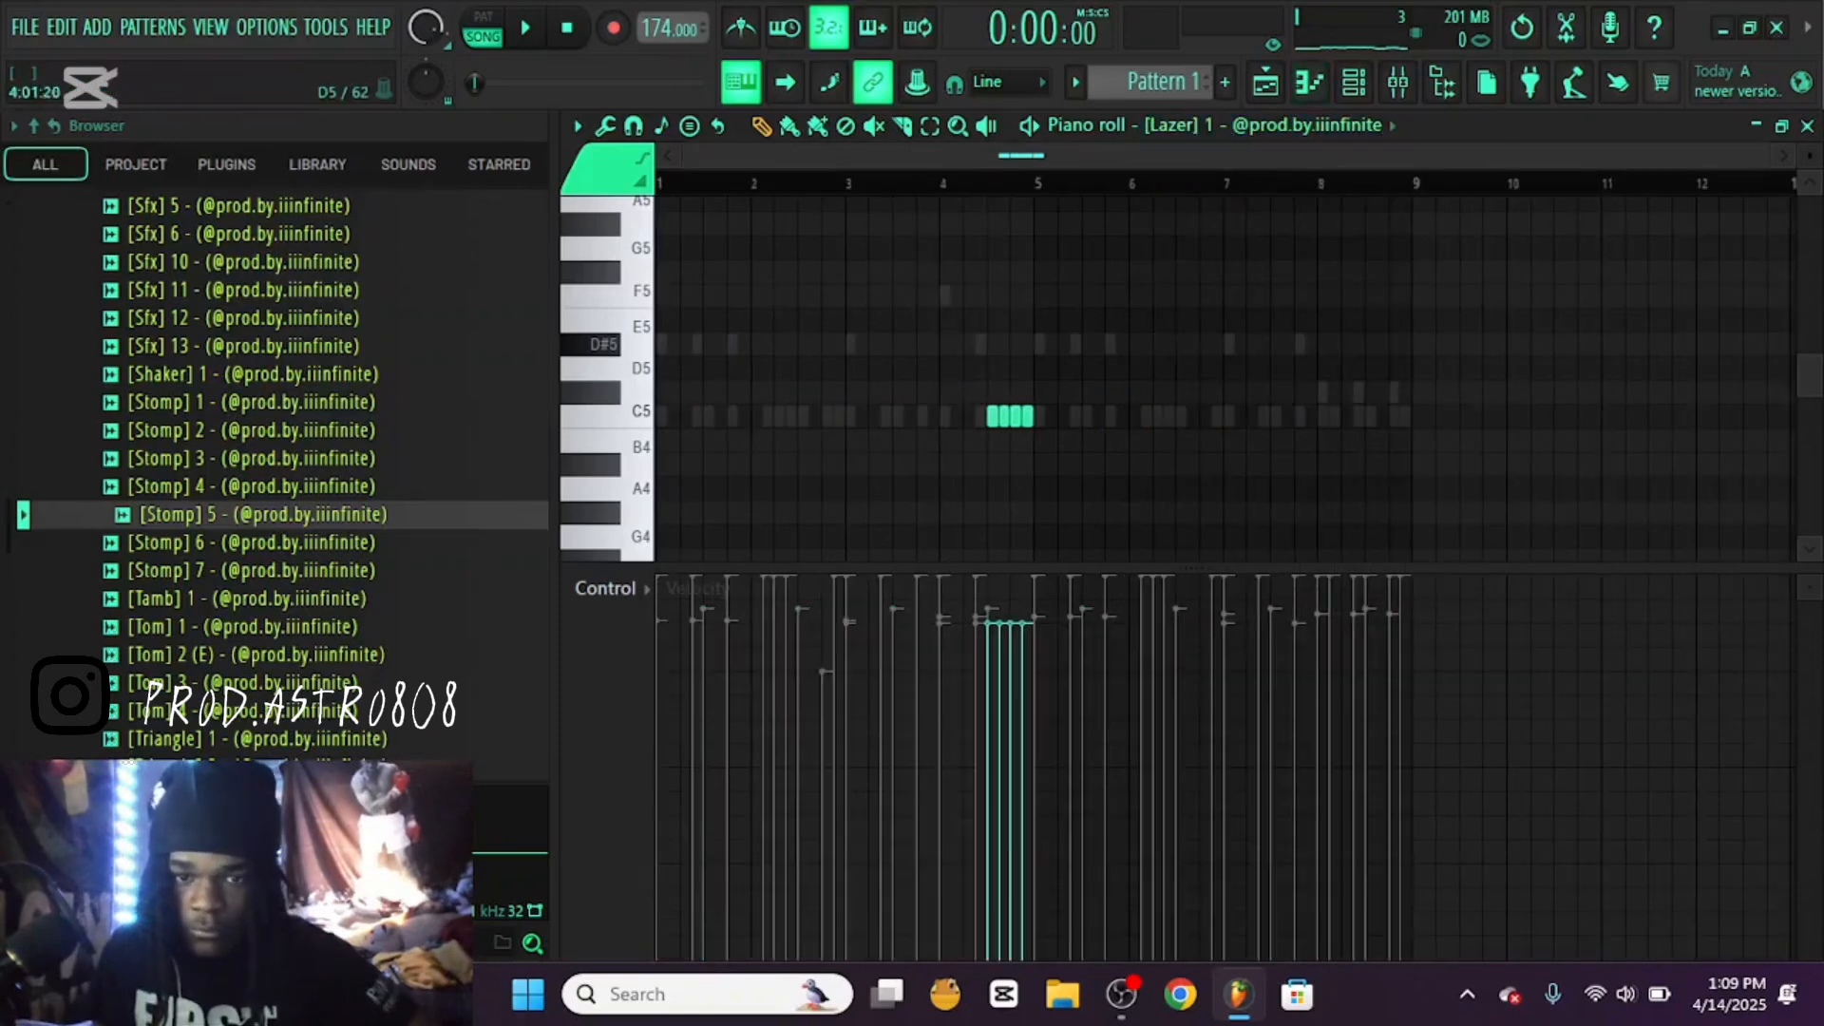
key(ctrl+a)
key(Delete)
click(1269, 125)
click(1302, 625)
click(1330, 125)
click(1266, 82)
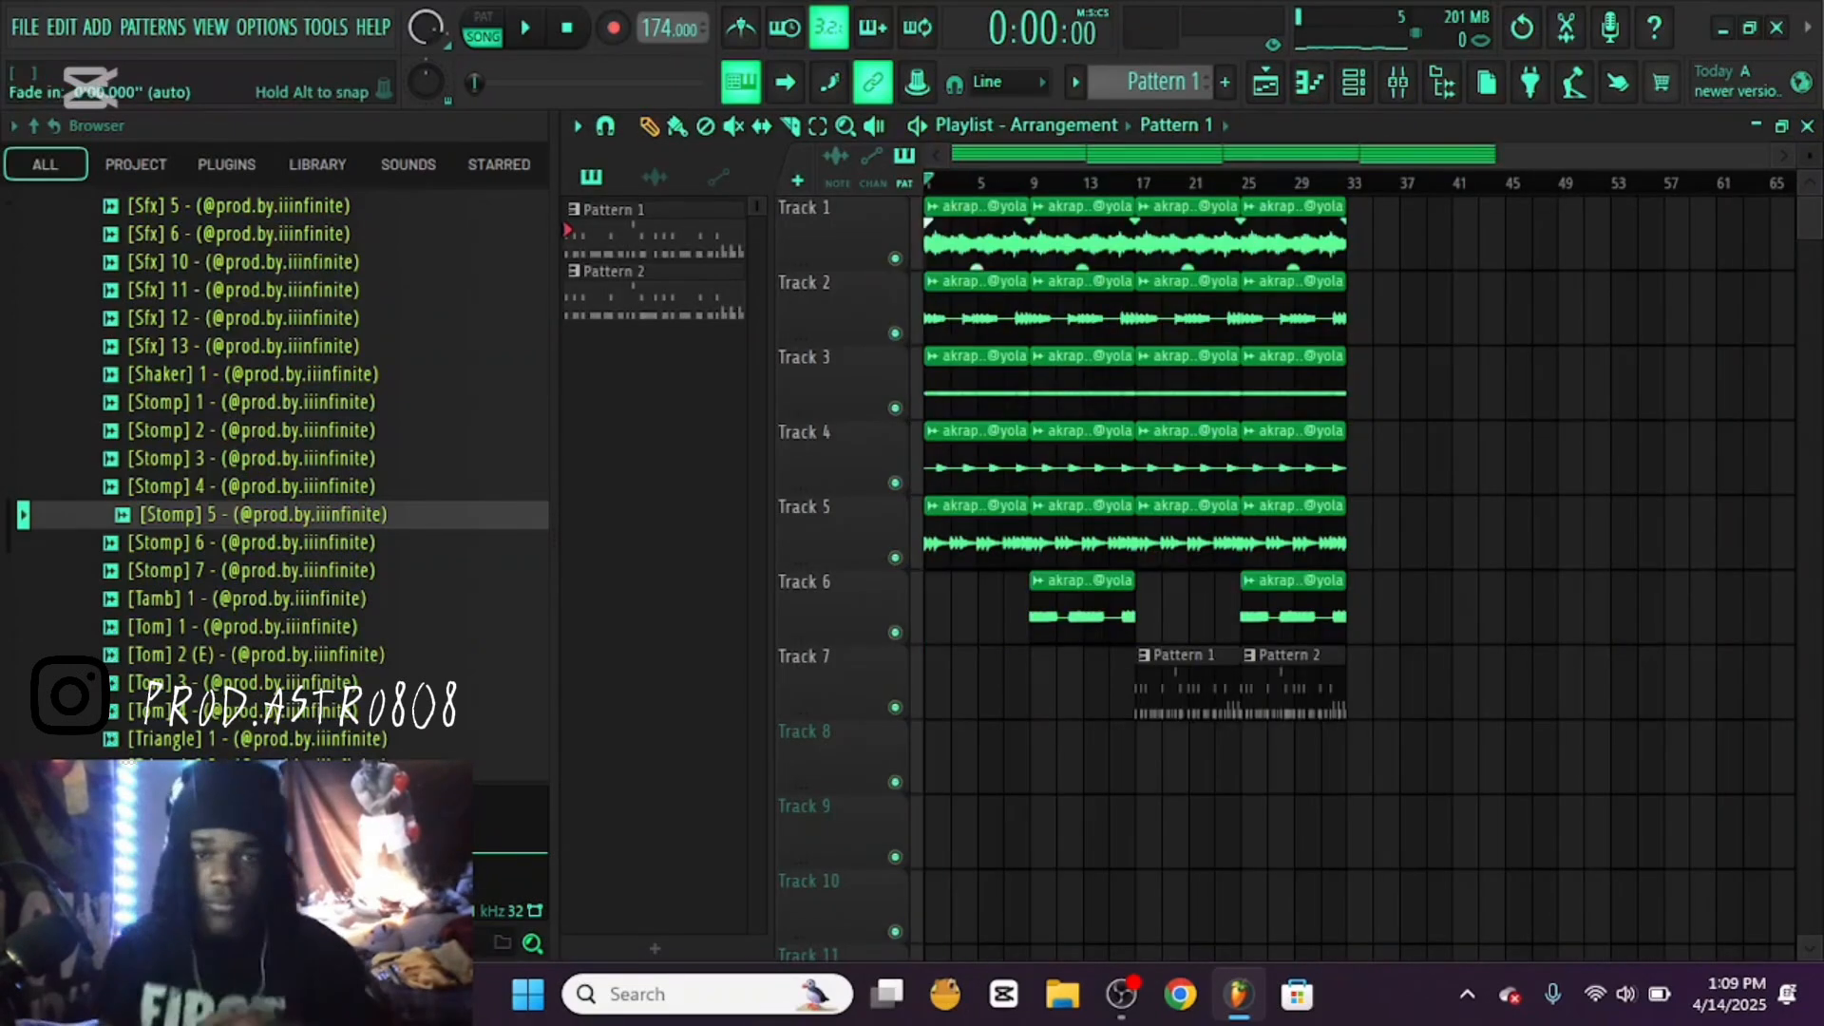